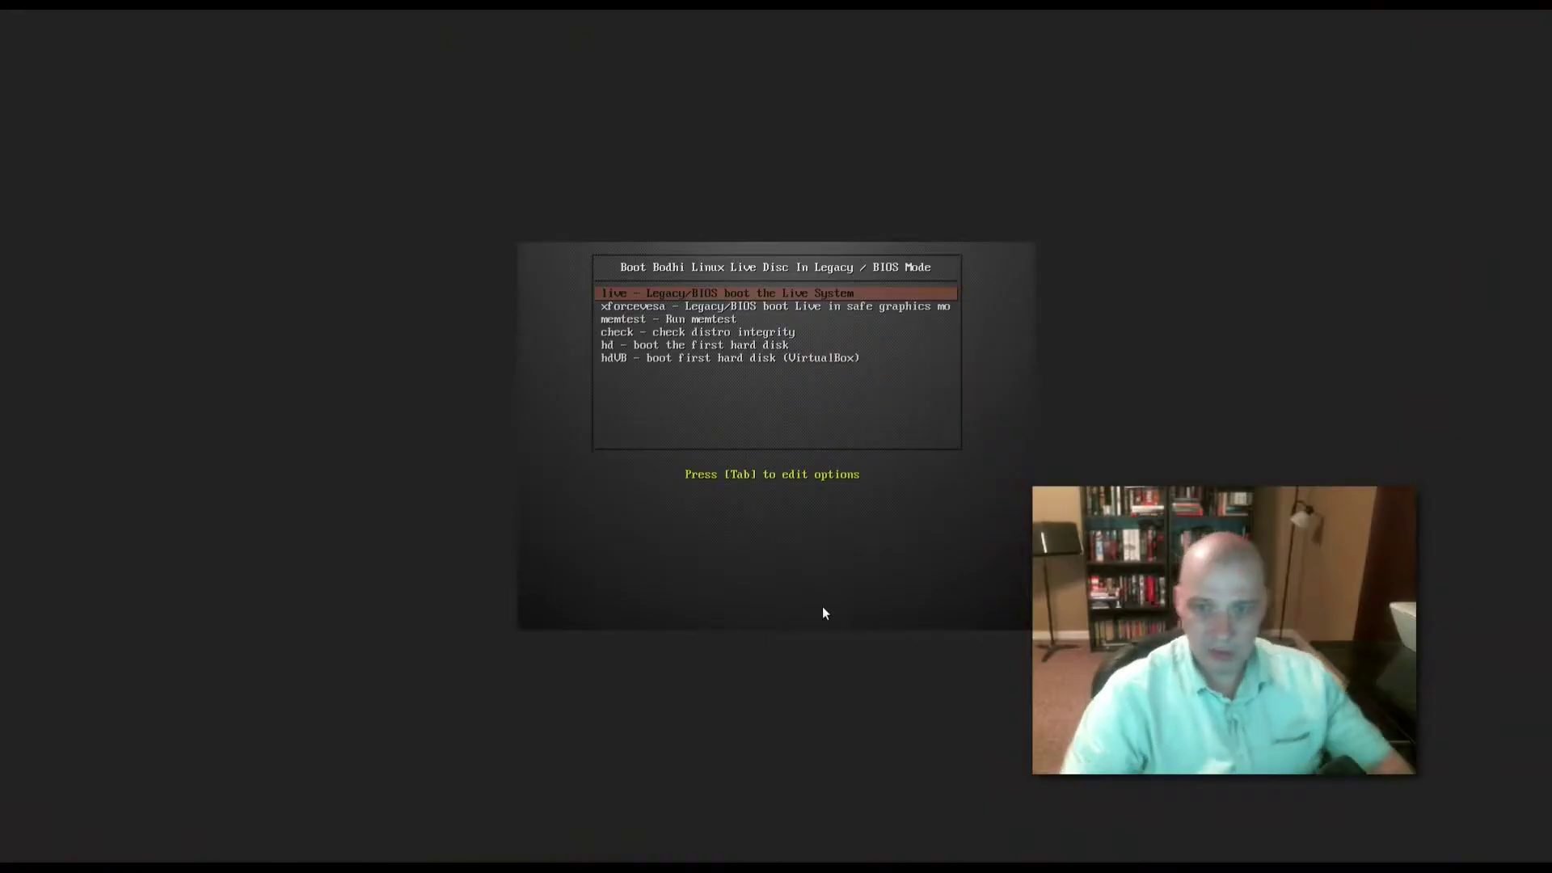
- Capture the mouse into the virtual machine and boot the 'live' Bodhi Linux entry
click(1002, 477)
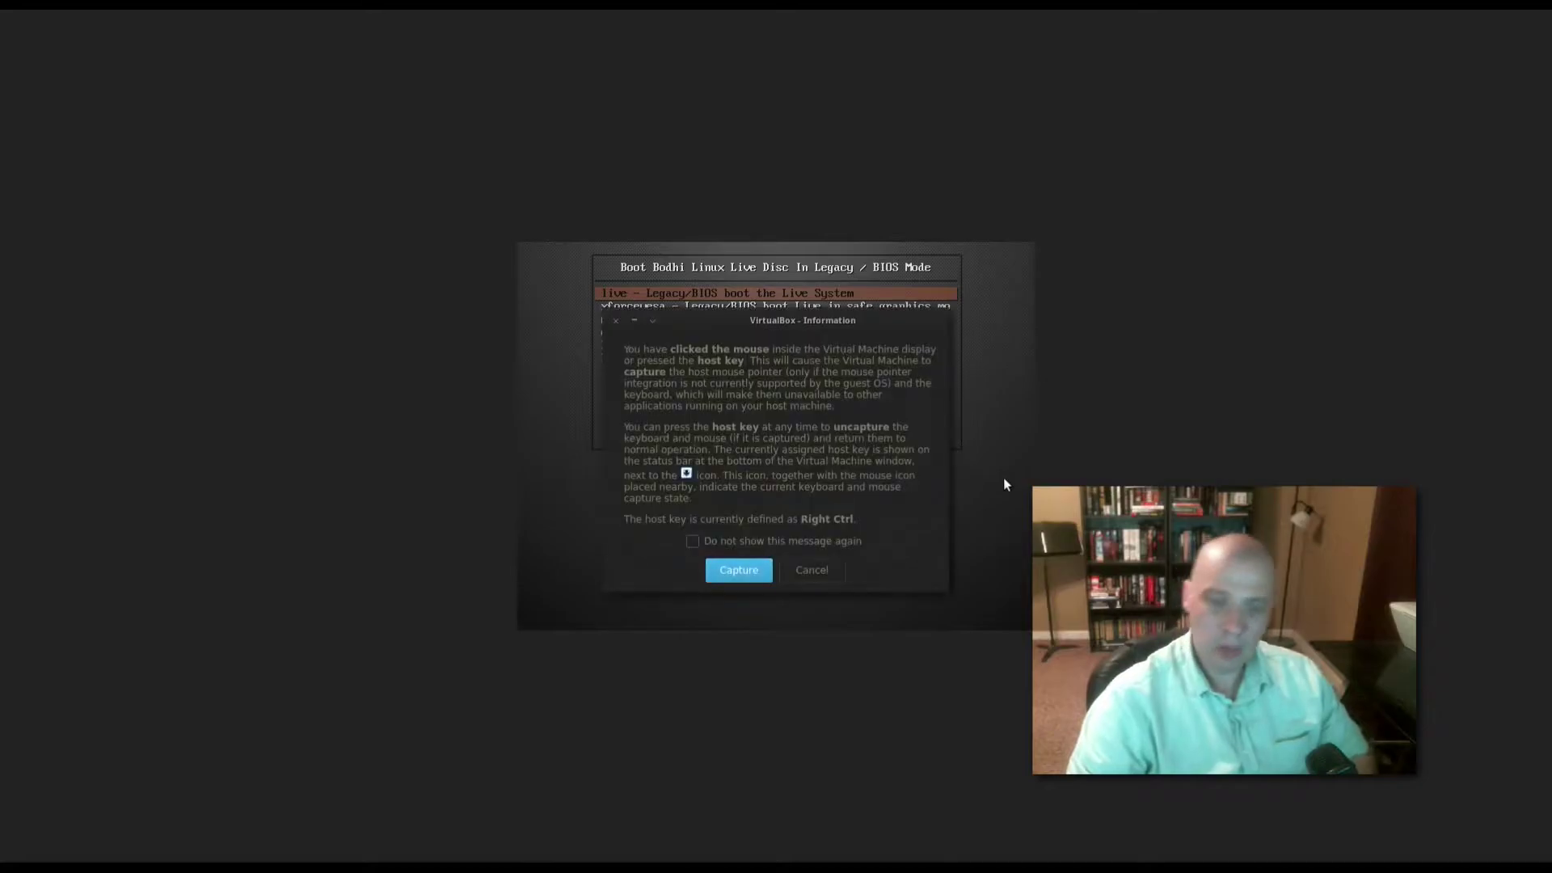
click(771, 569)
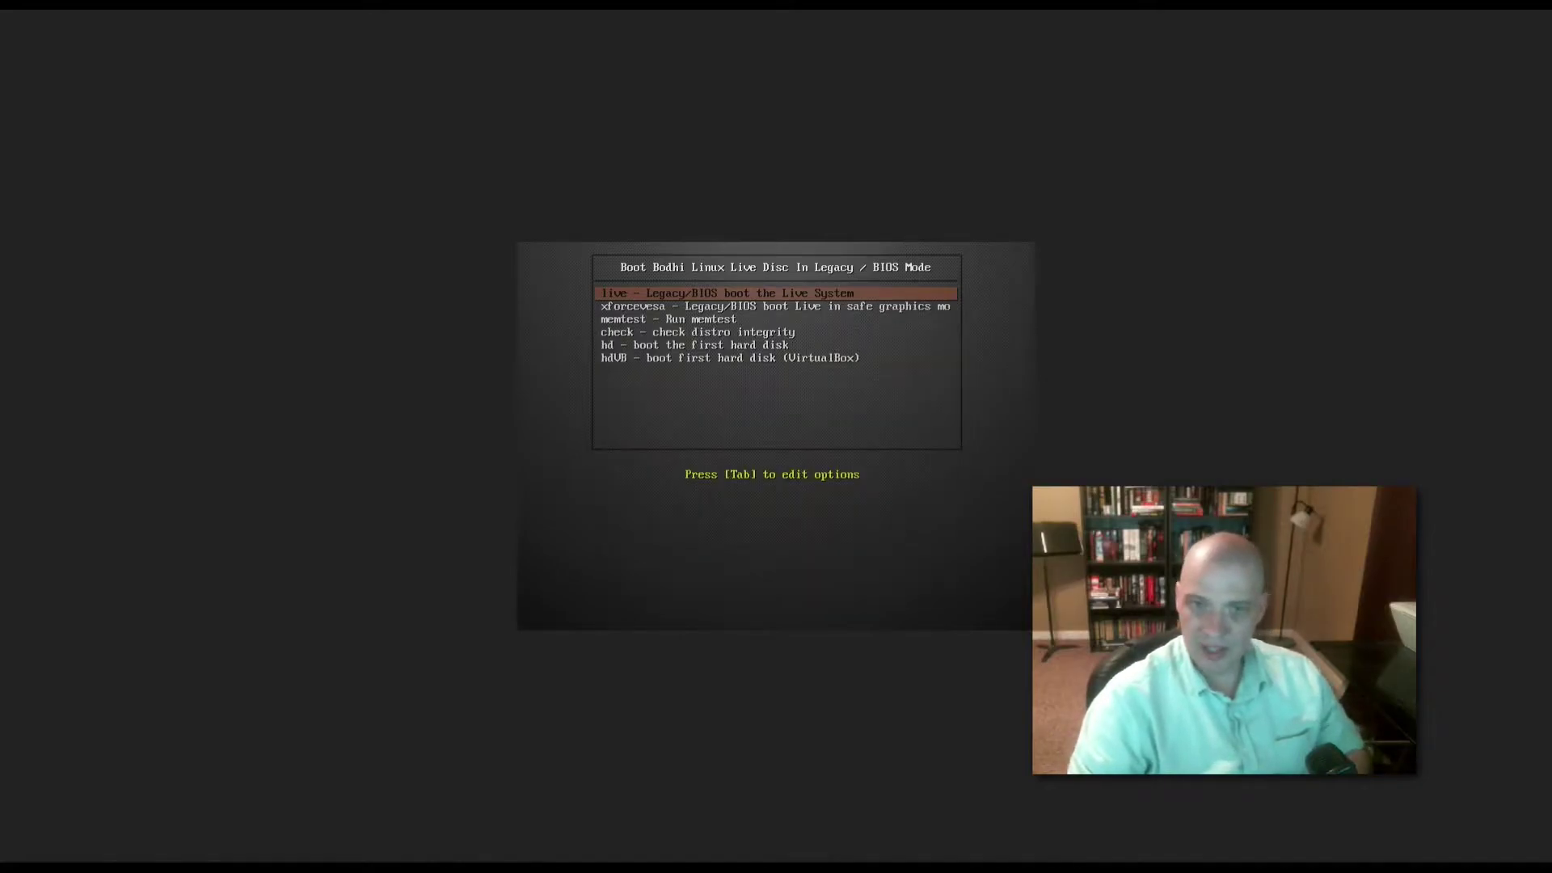
key(Down)
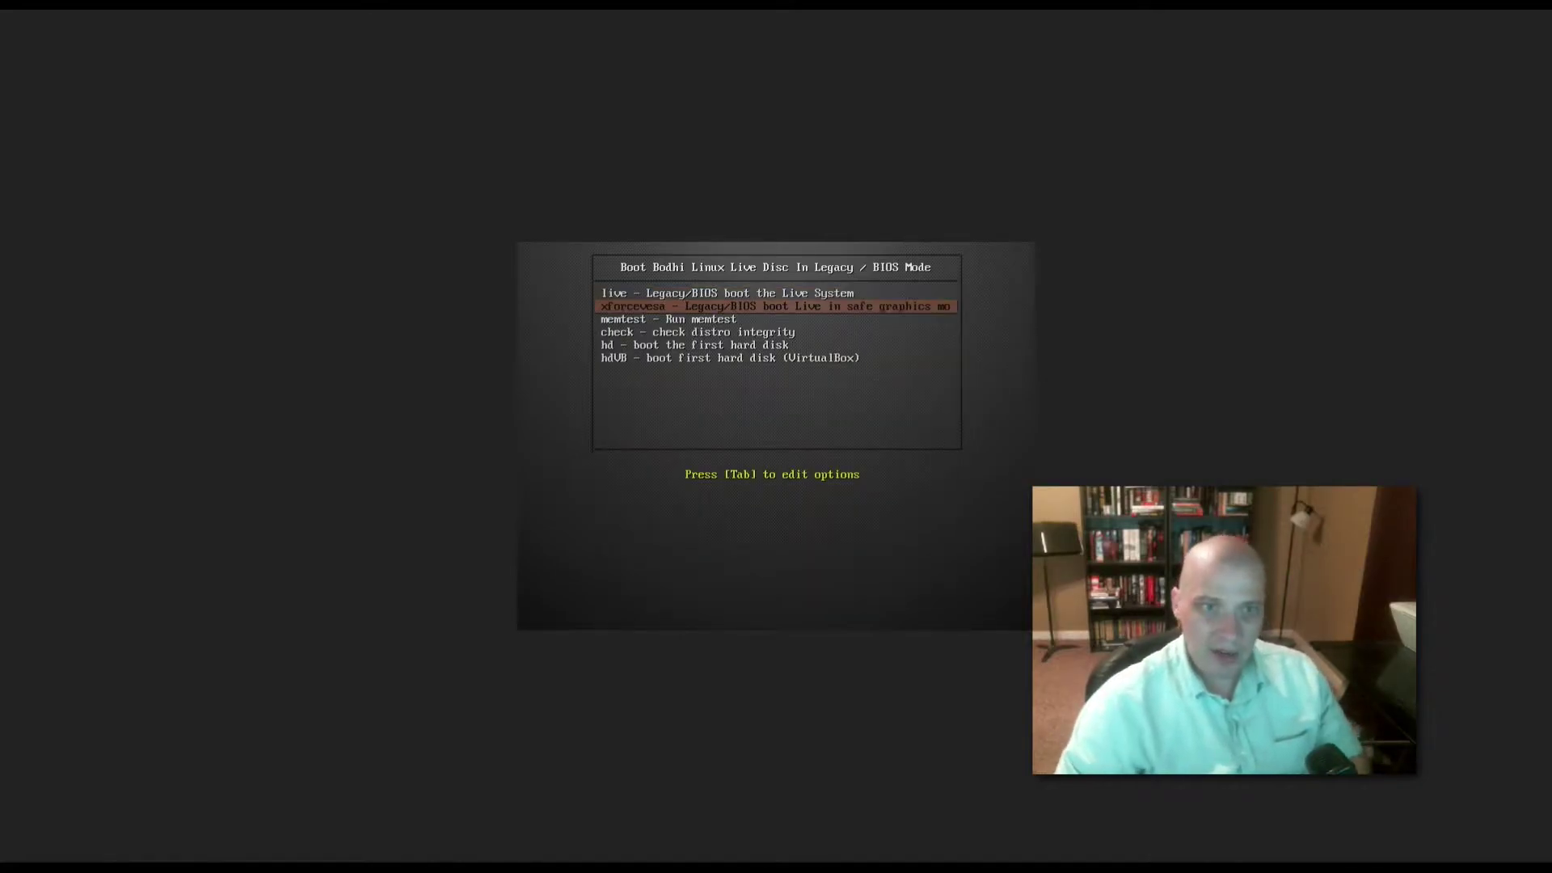
key(Up)
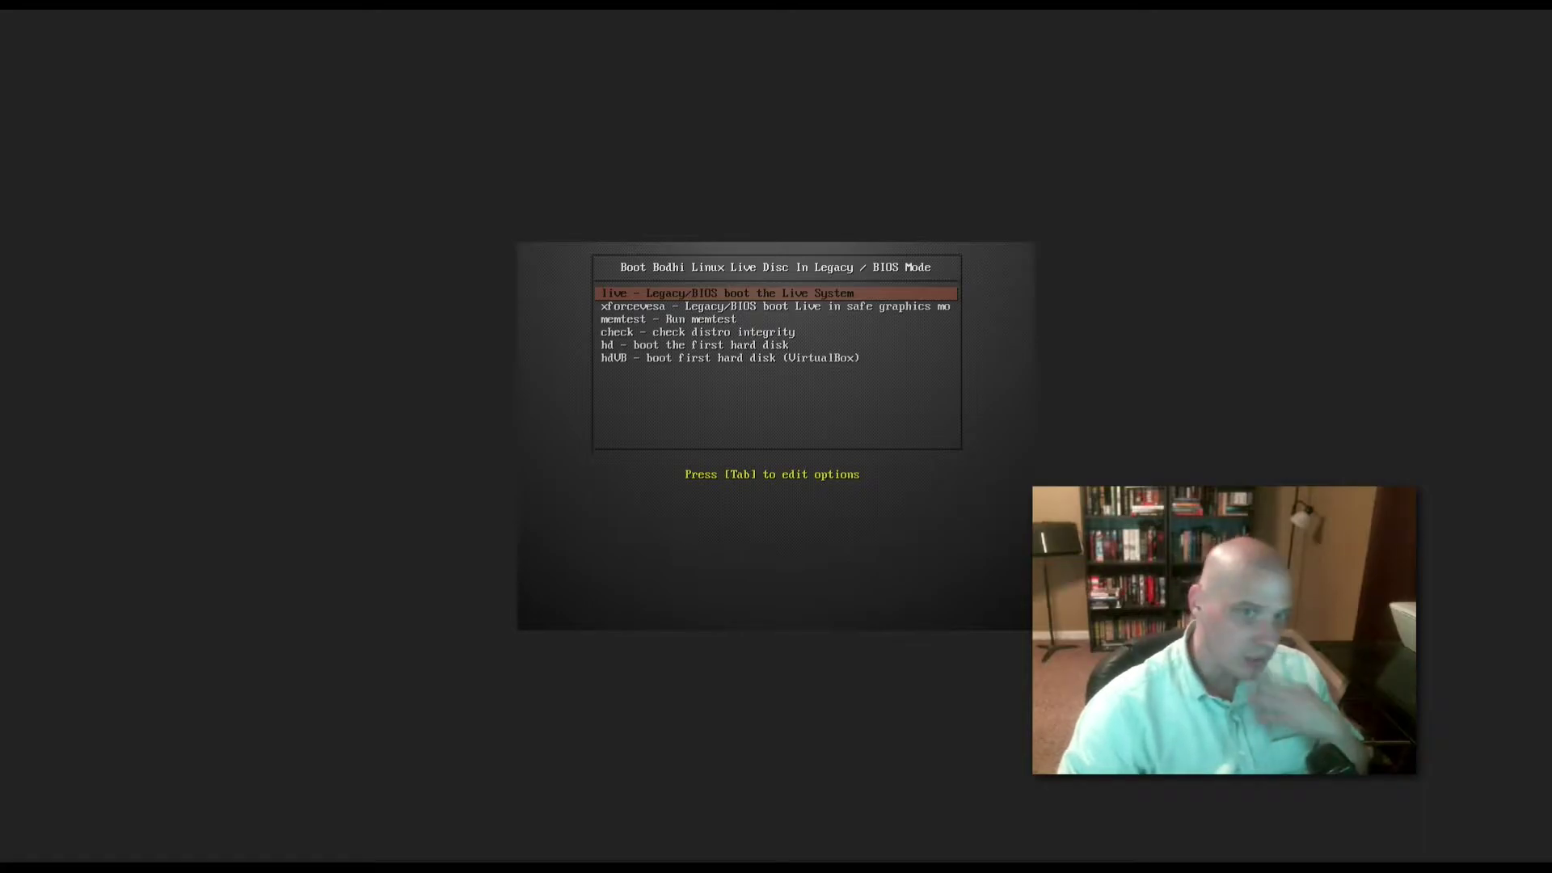
key(Down)
key(Up)
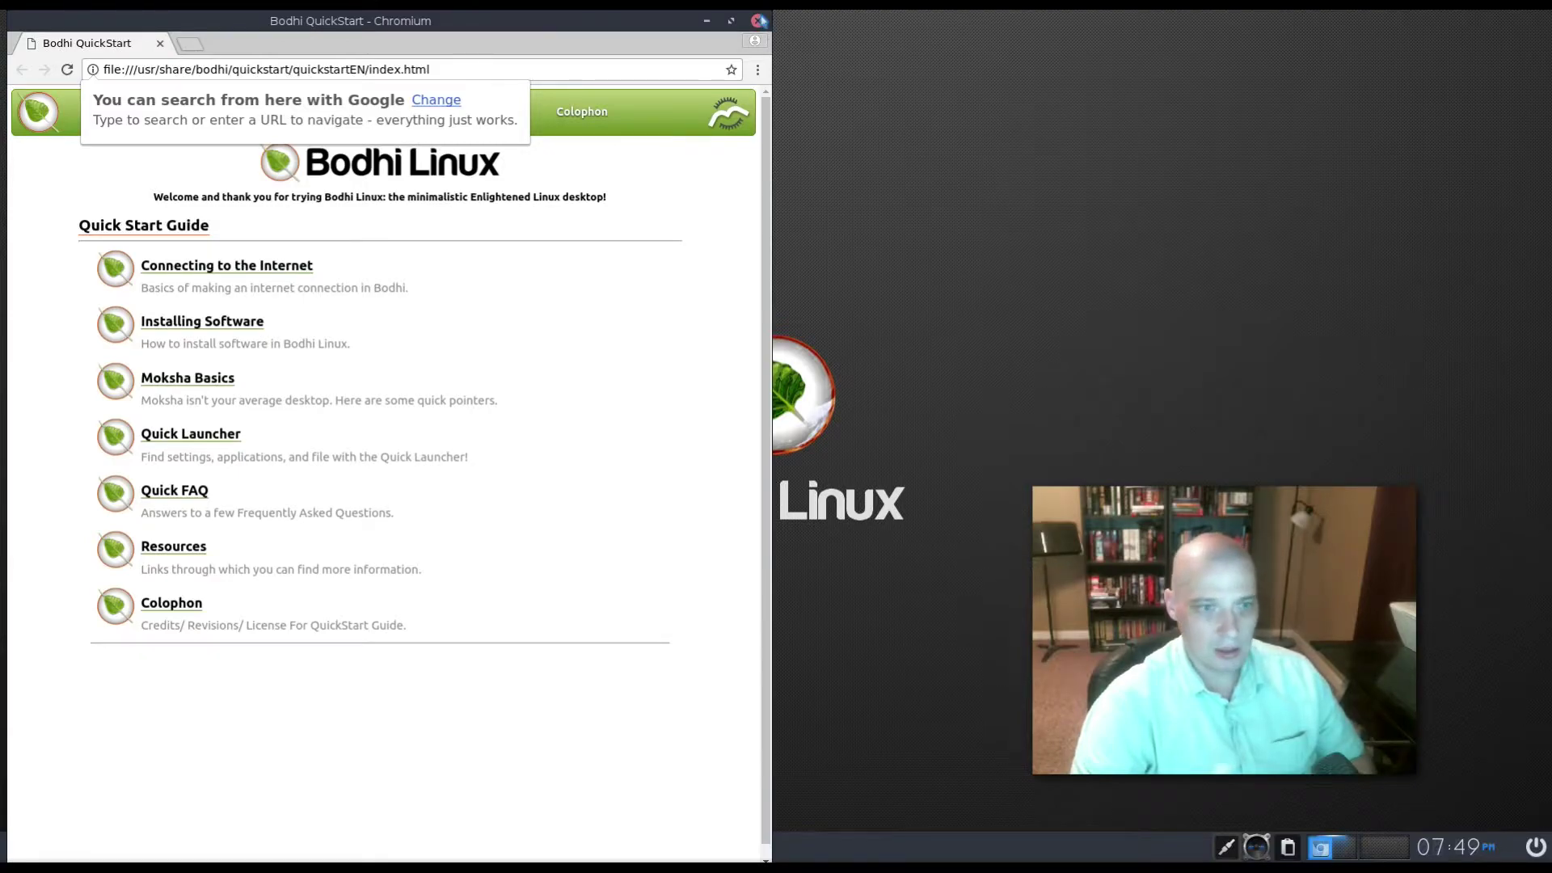
- Close the QuickStart browser and drag the installer window so its whole Welcome page shows
click(760, 20)
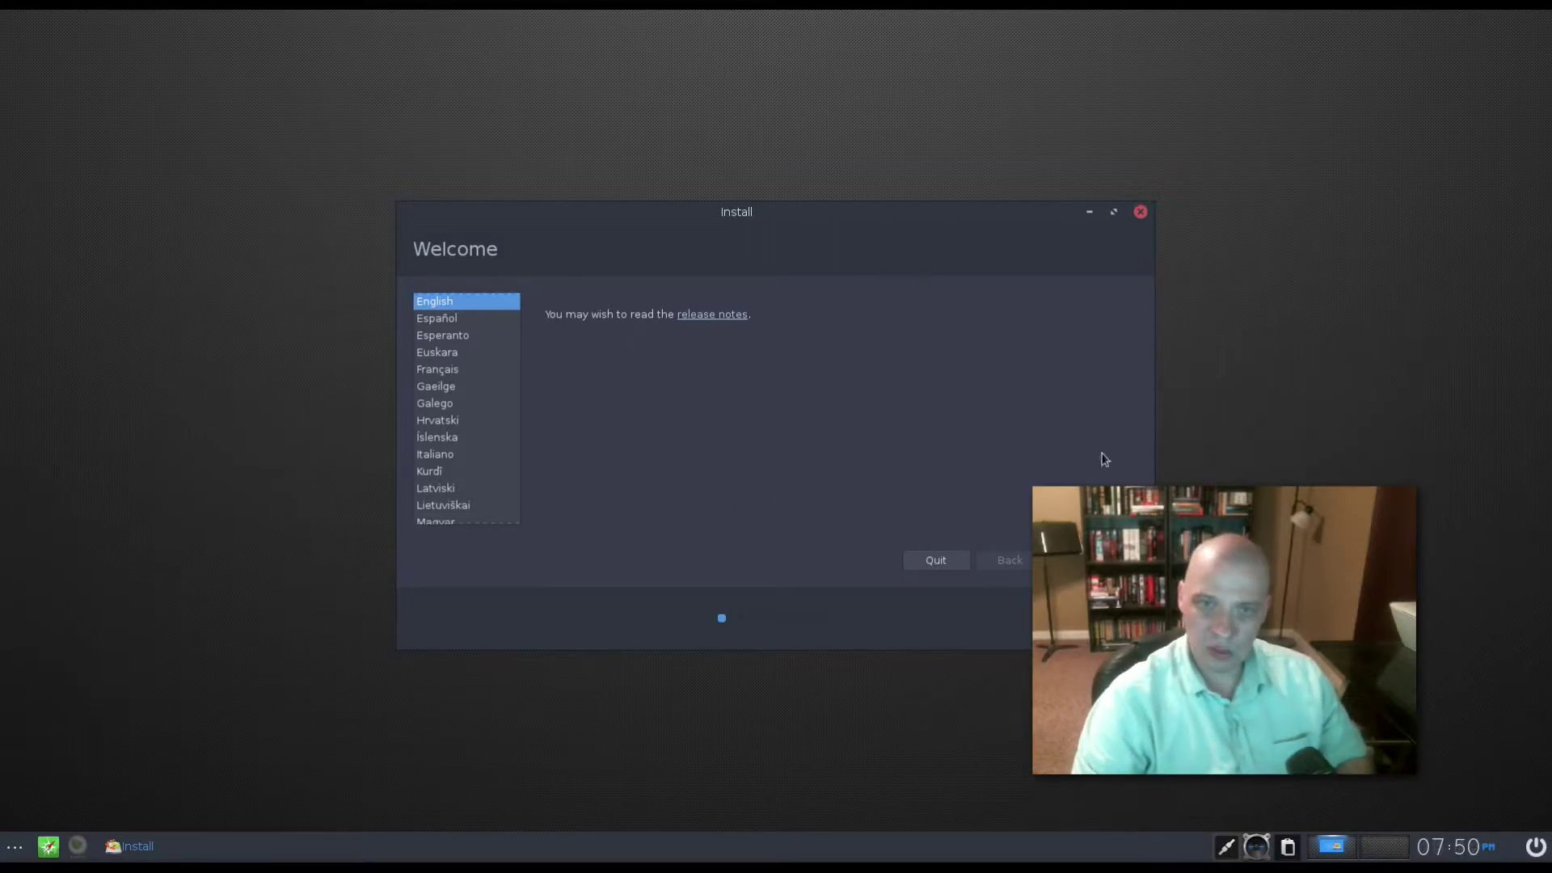
drag(1205, 585, 1232, 600)
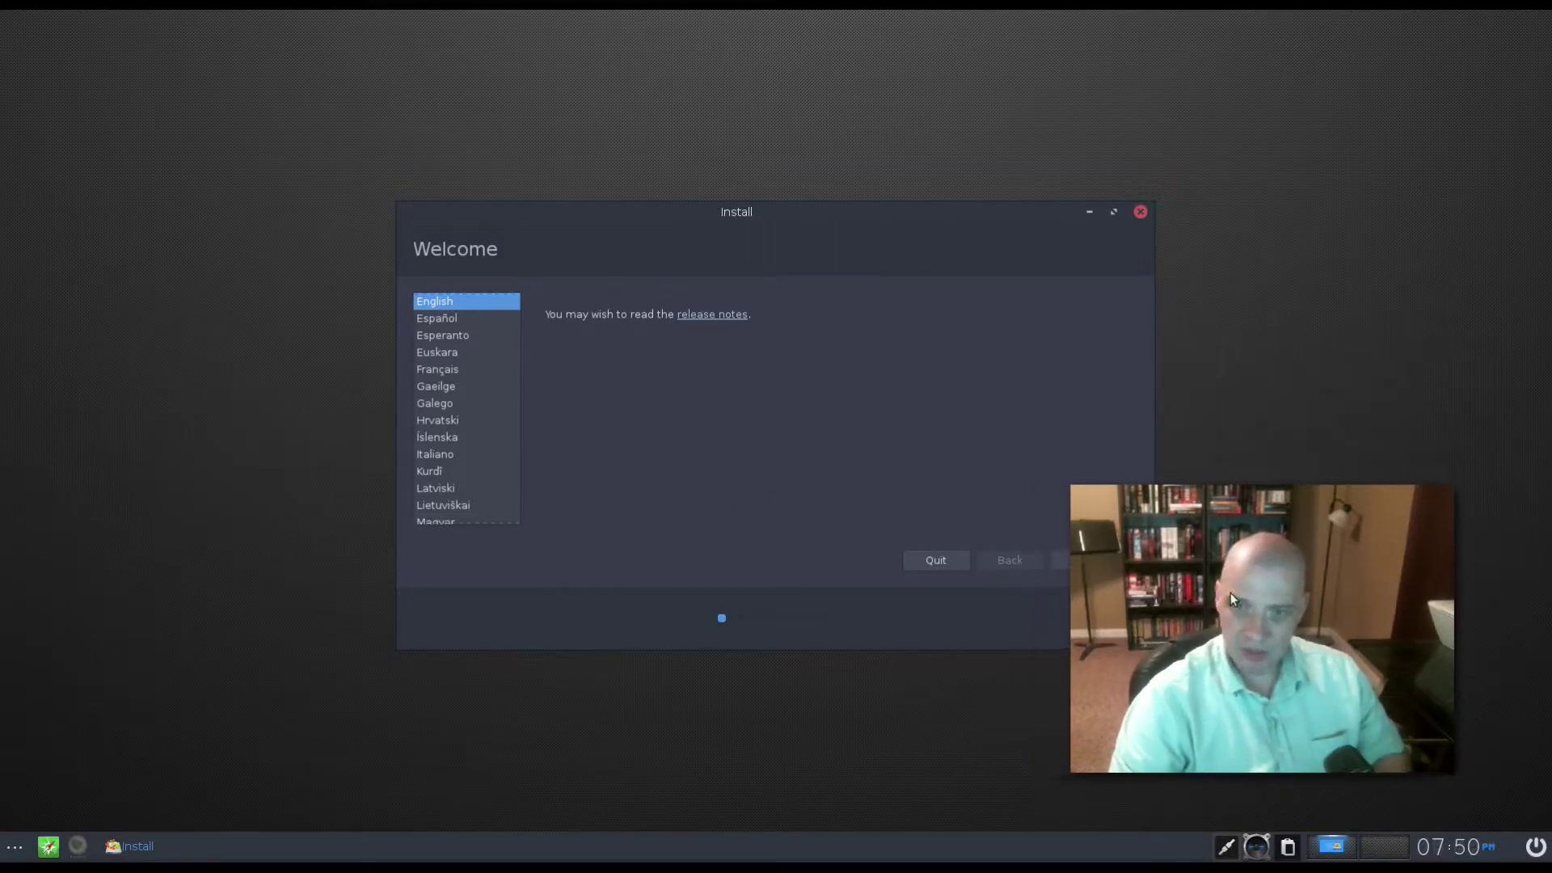
drag(923, 216, 753, 230)
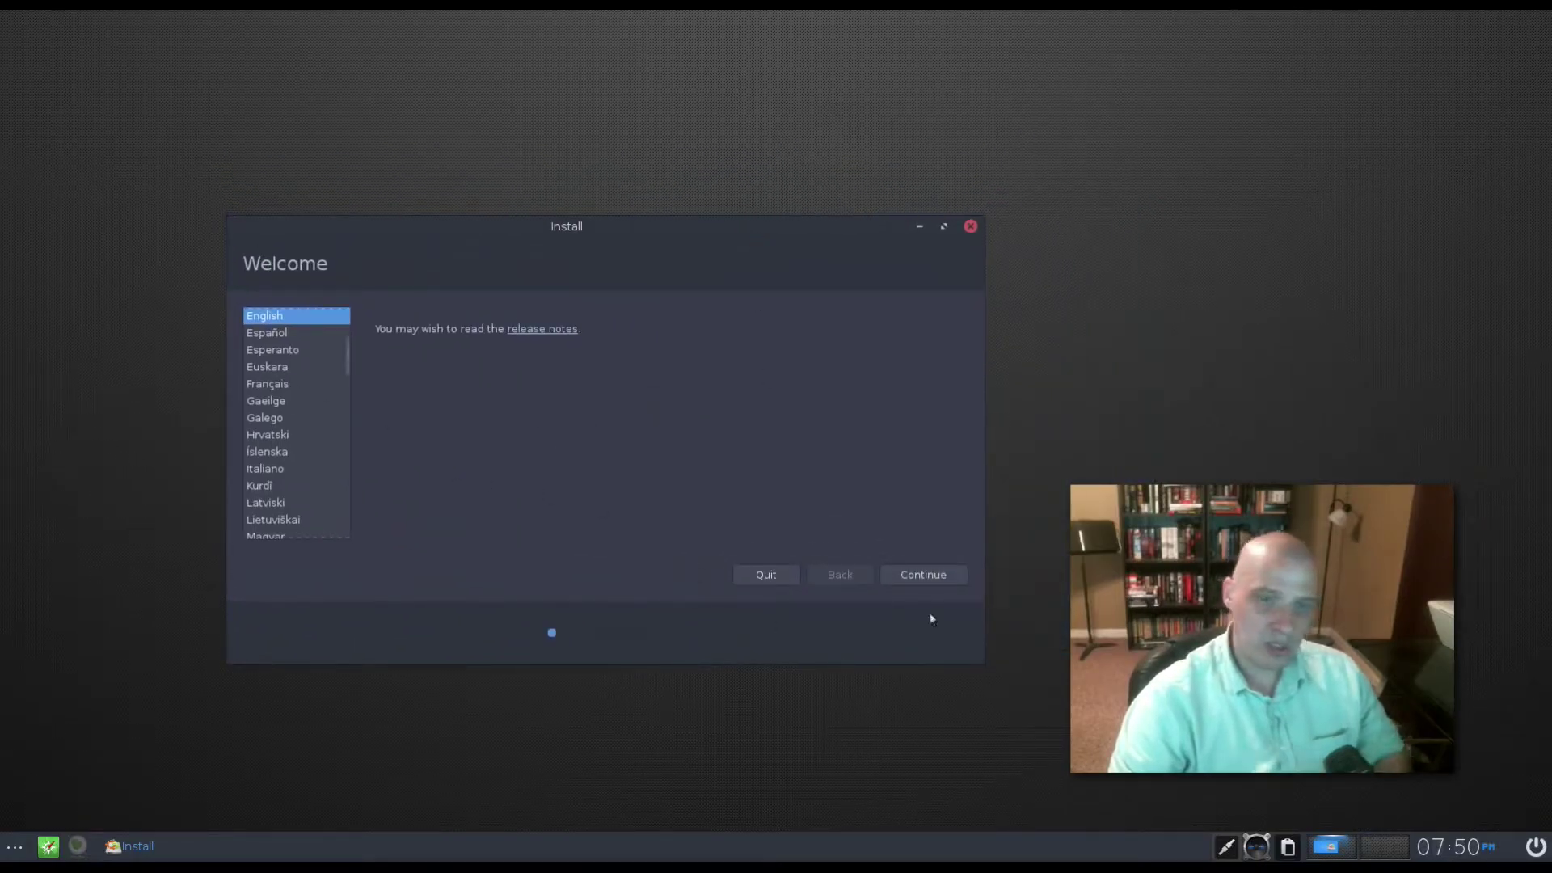
- Continue in English, enable downloading updates and third-party software, and proceed to Installation type
click(923, 575)
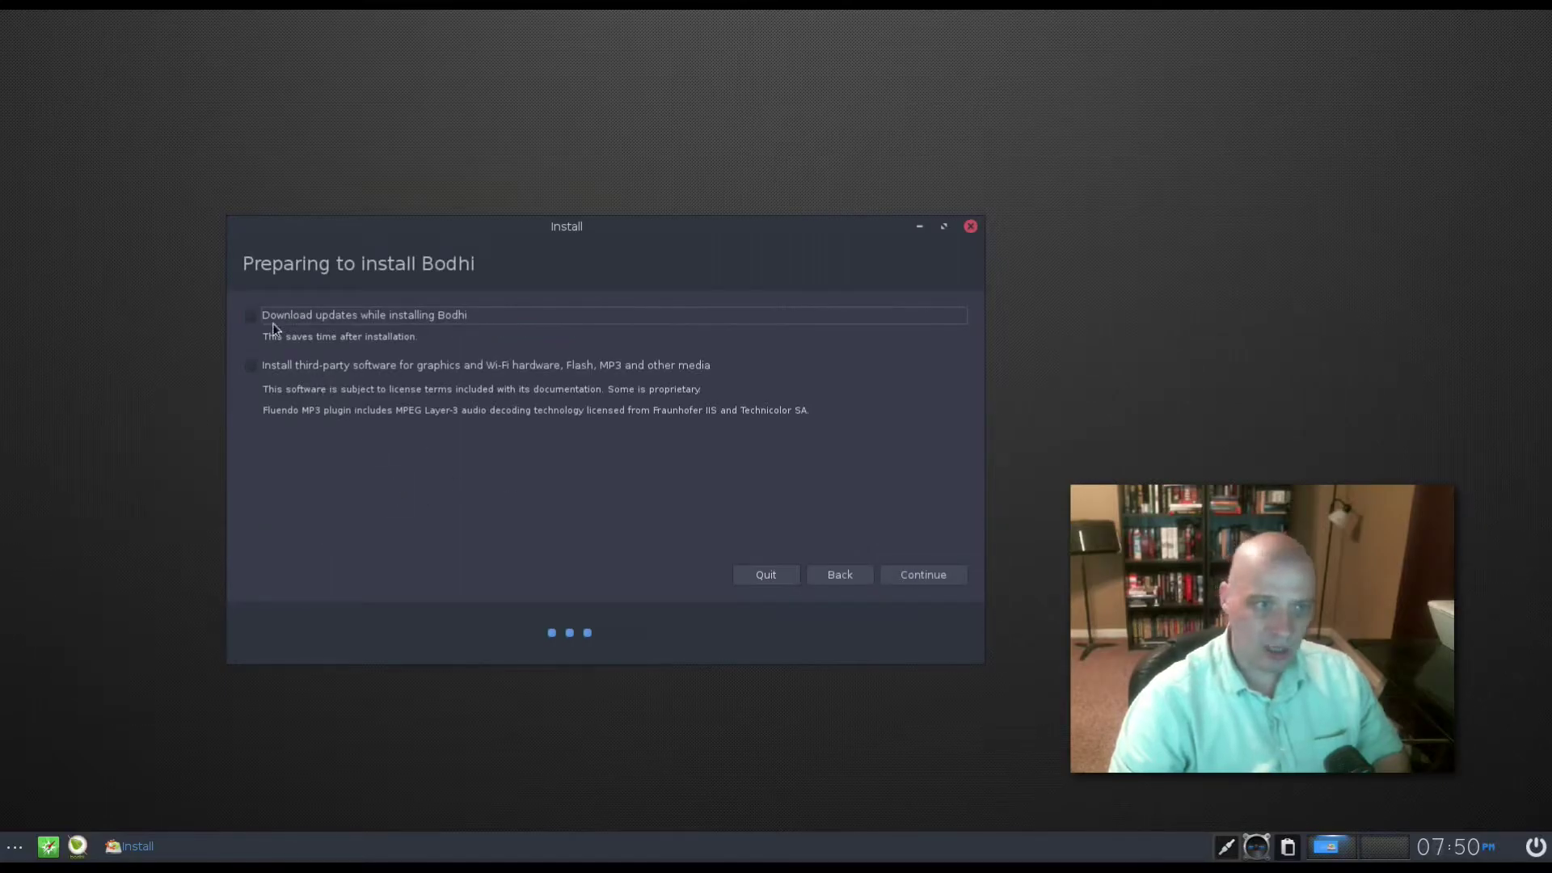
click(252, 315)
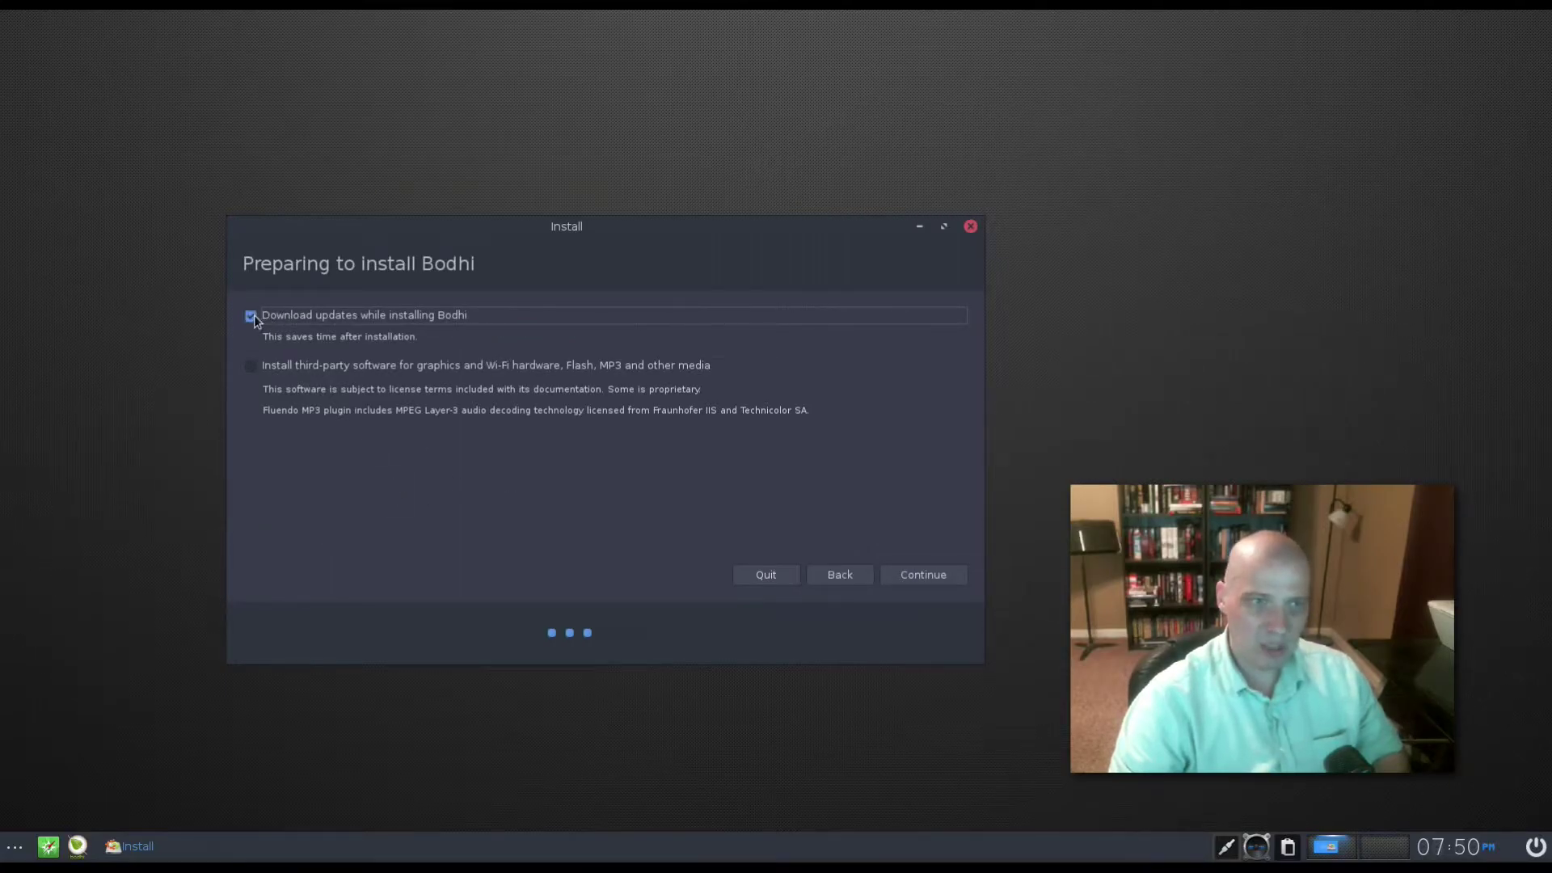
click(250, 366)
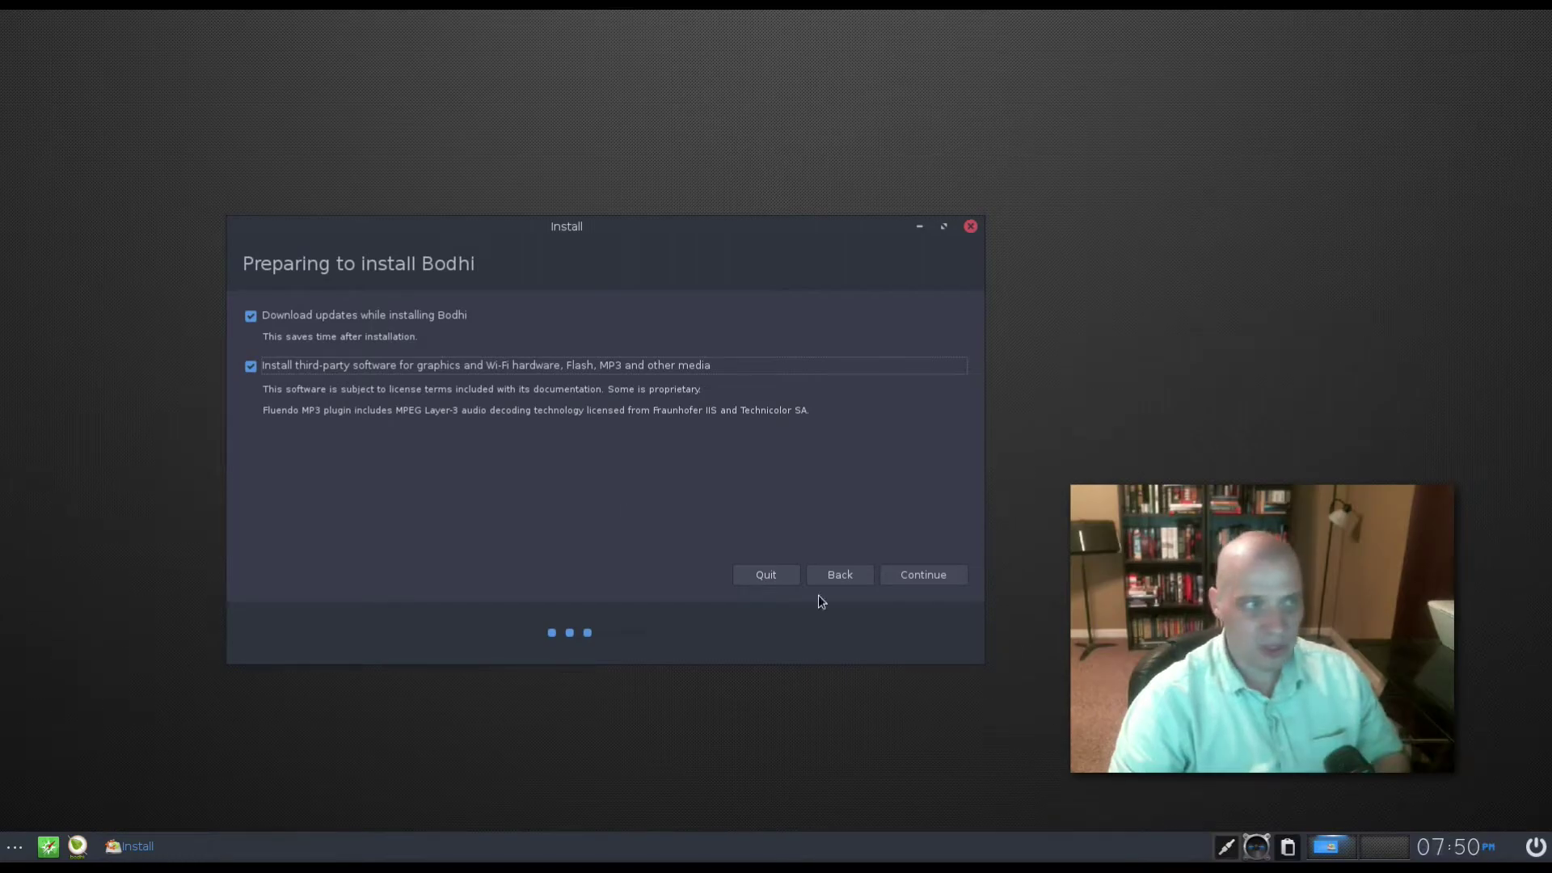
click(922, 574)
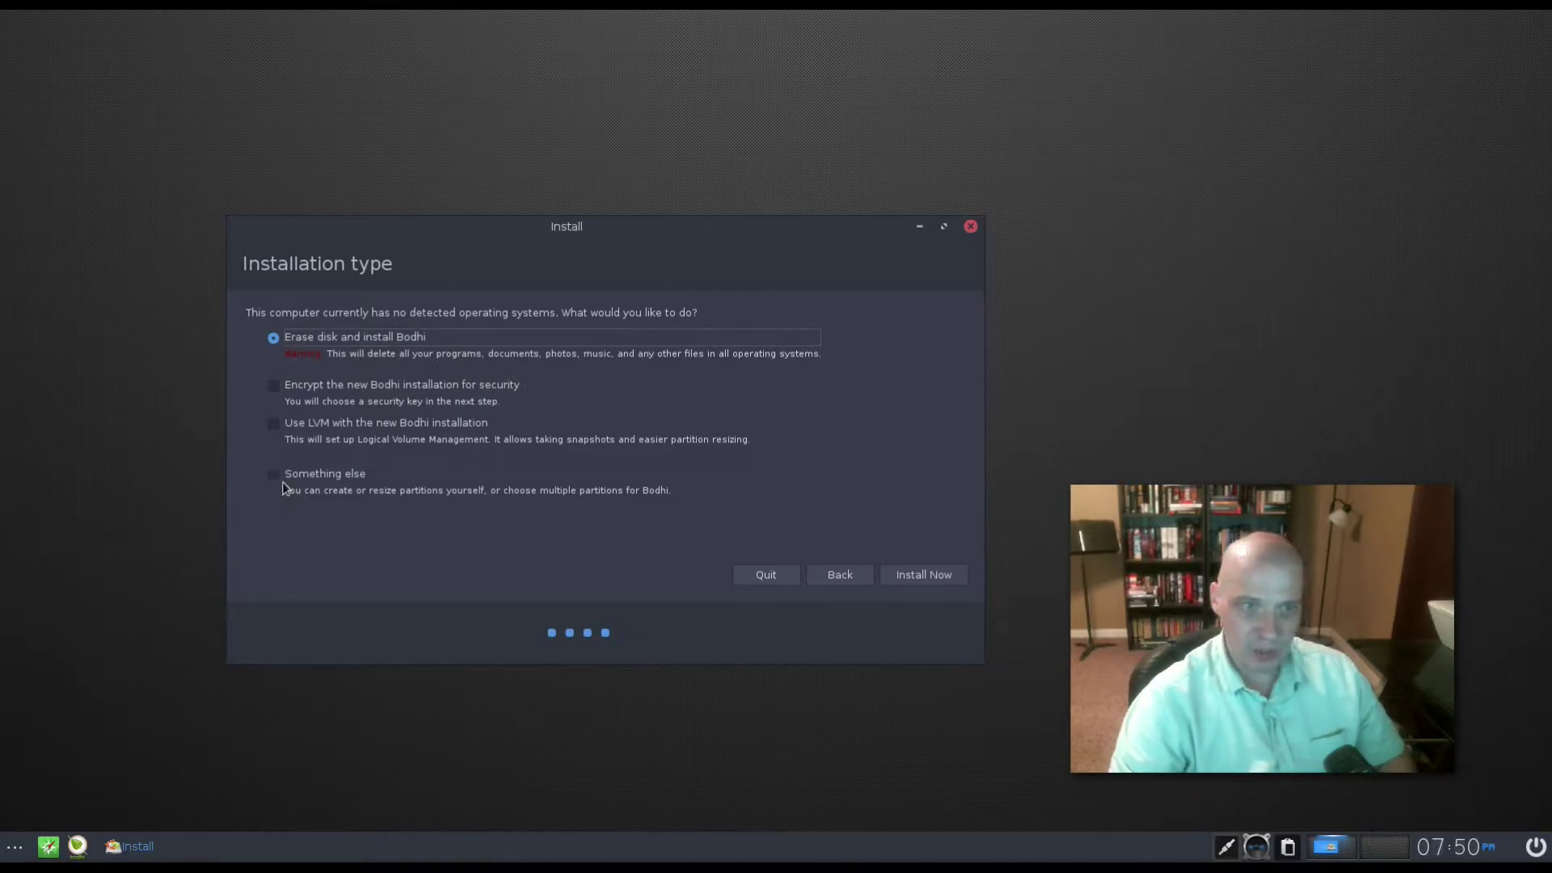
- Start installing to the erased disk, confirm the partition changes, and accept Chicago as the location
click(916, 584)
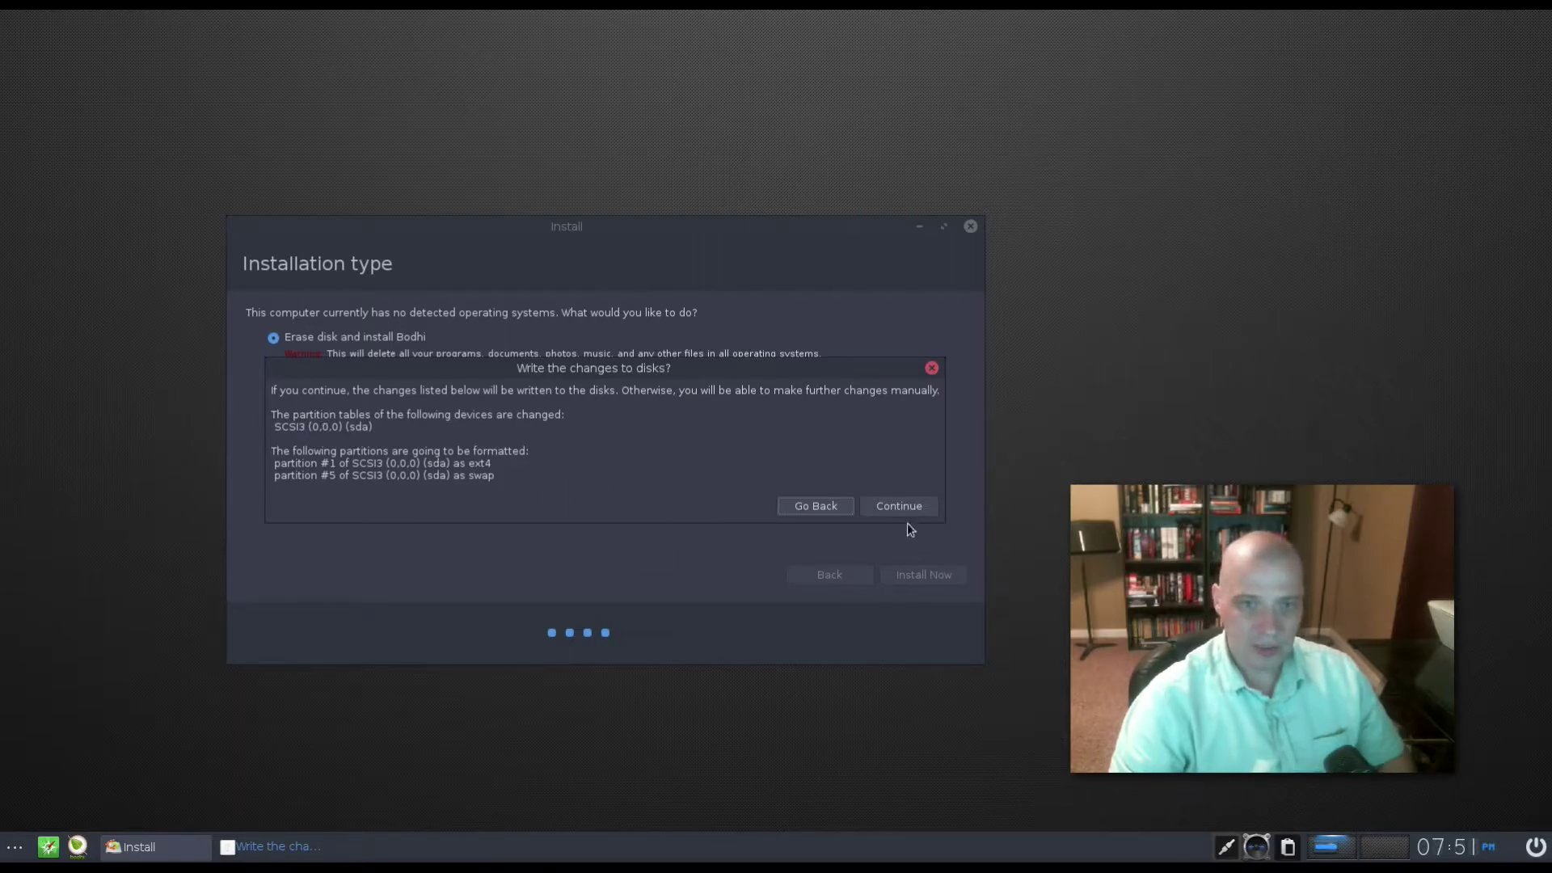
click(904, 507)
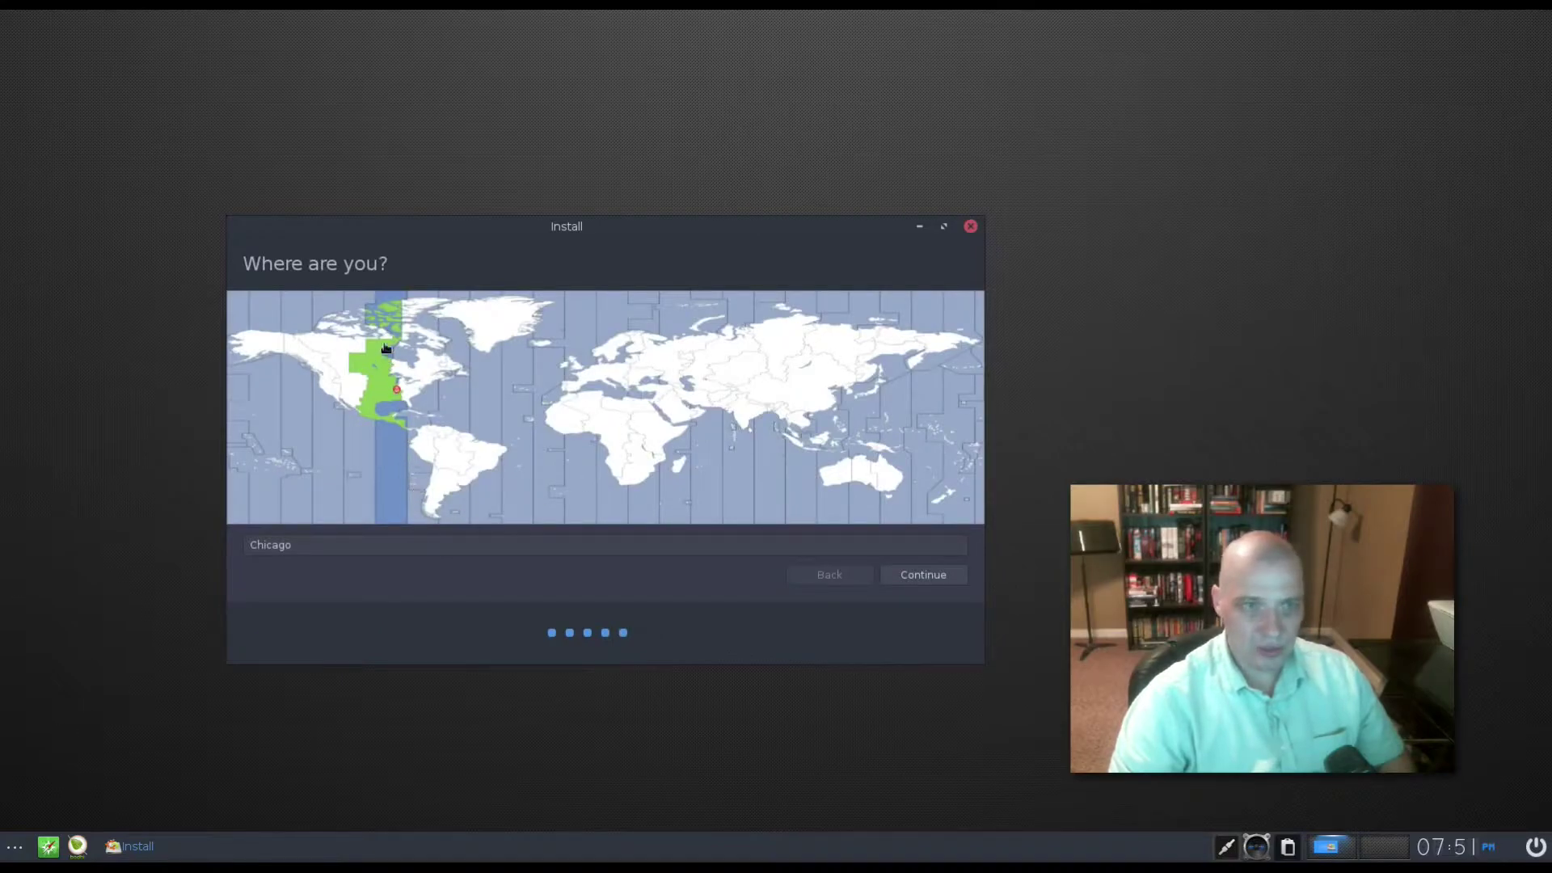
click(933, 578)
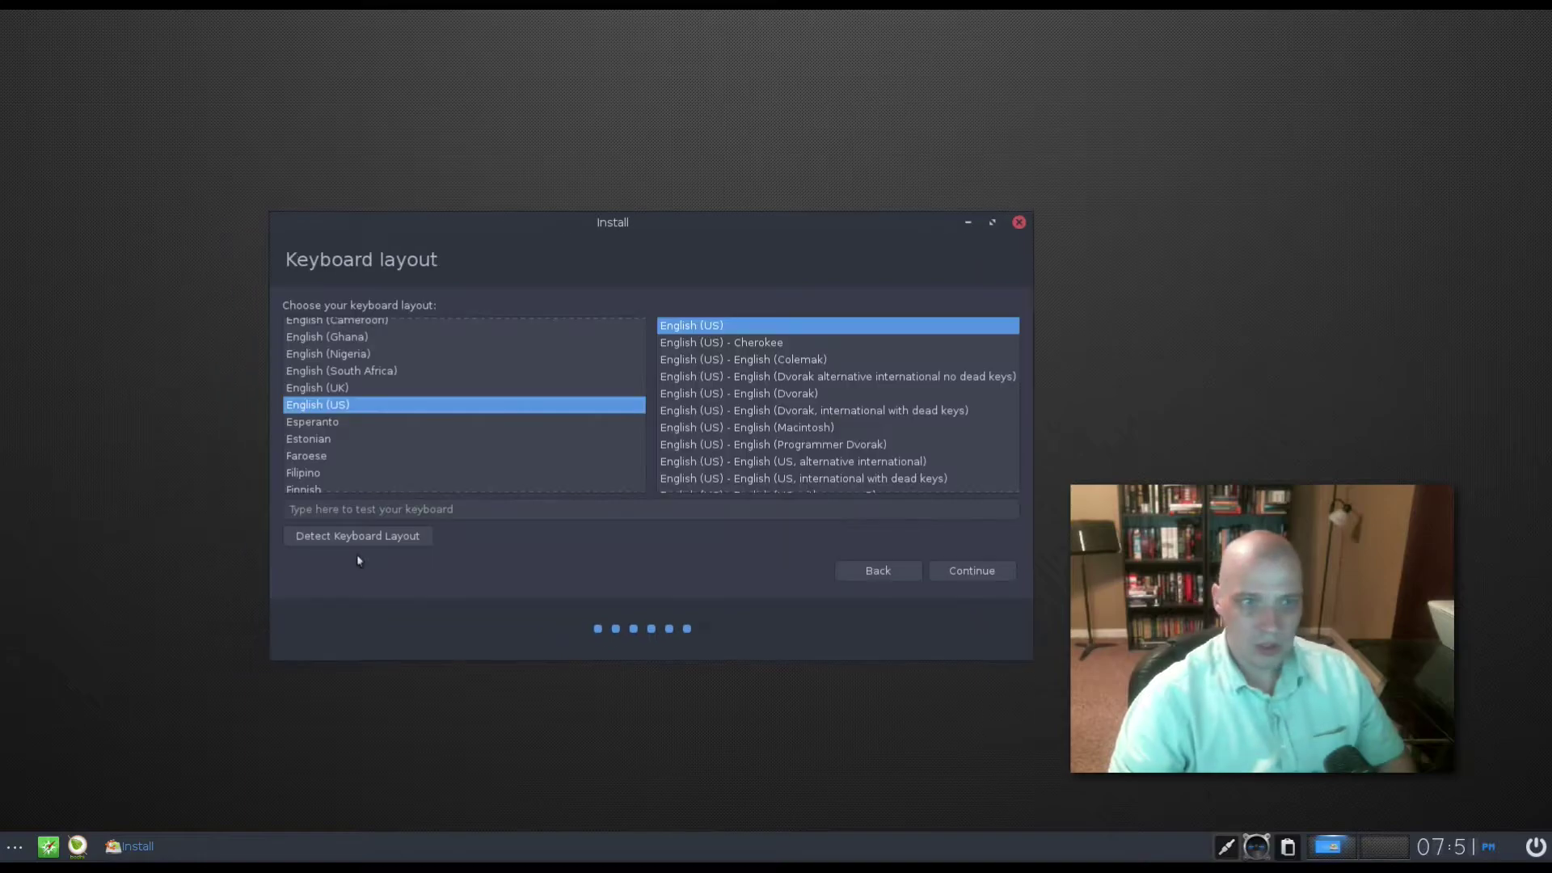
- Type 'This is test filed!!' in the keyboard test box and accept the English (US) layout
click(366, 507)
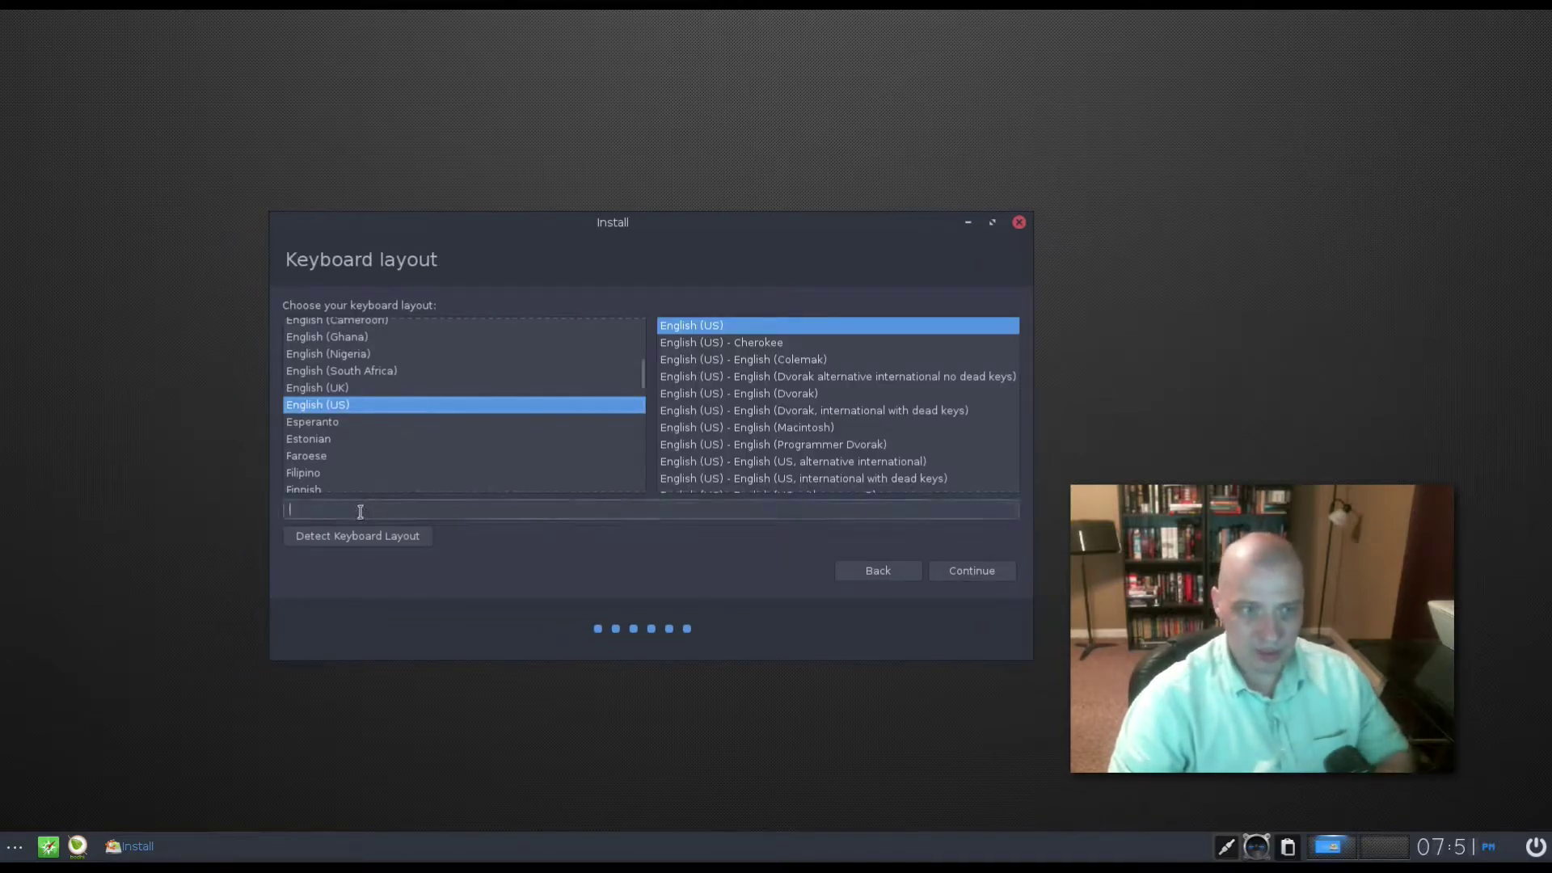
text(This is test filed!!)
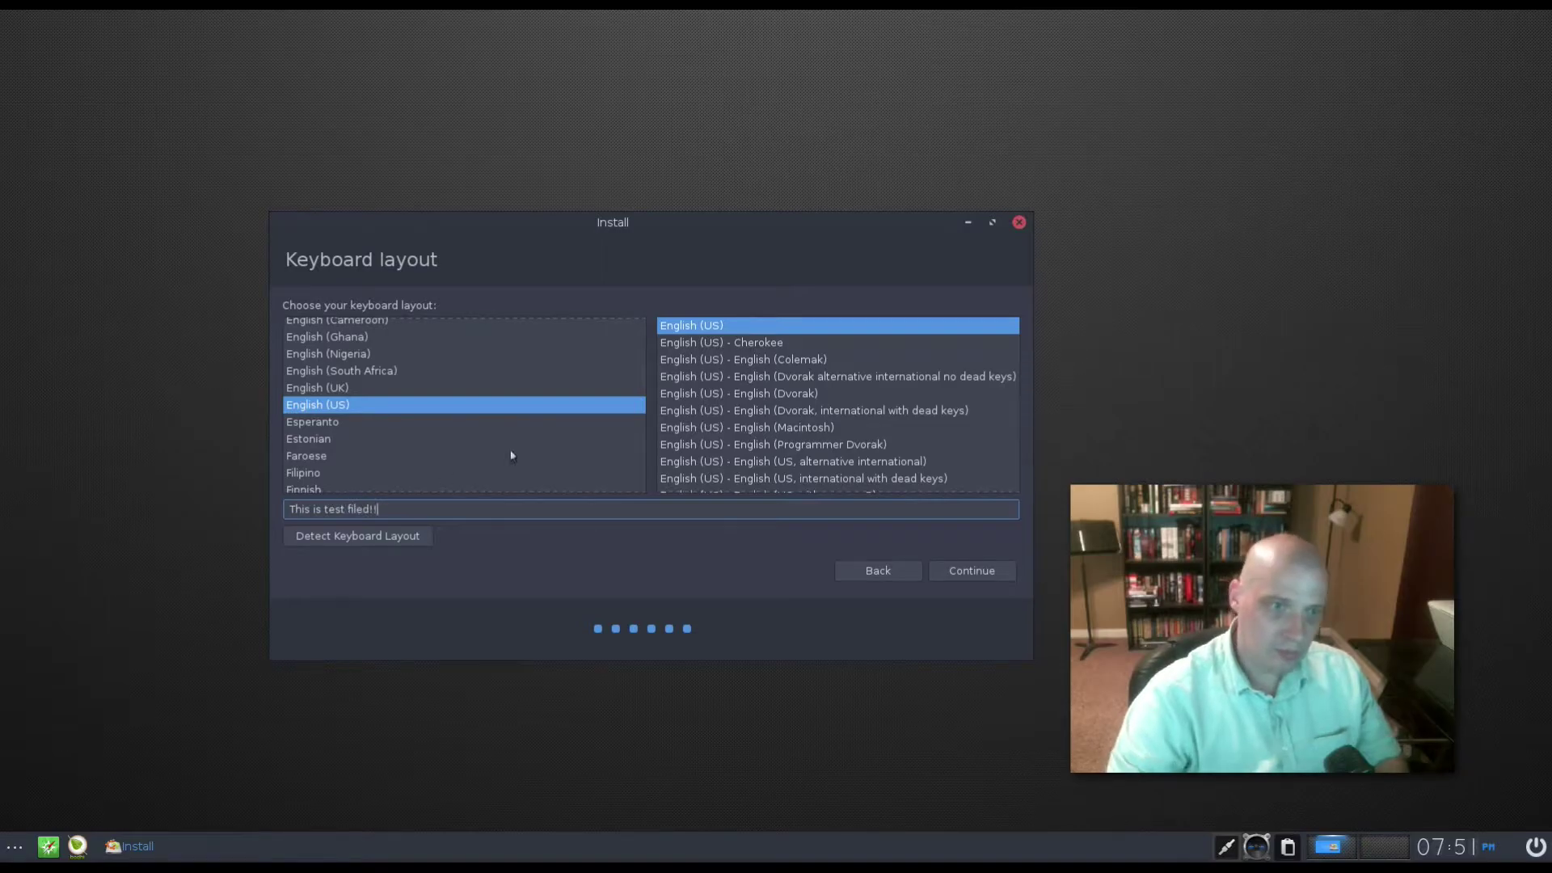
click(993, 572)
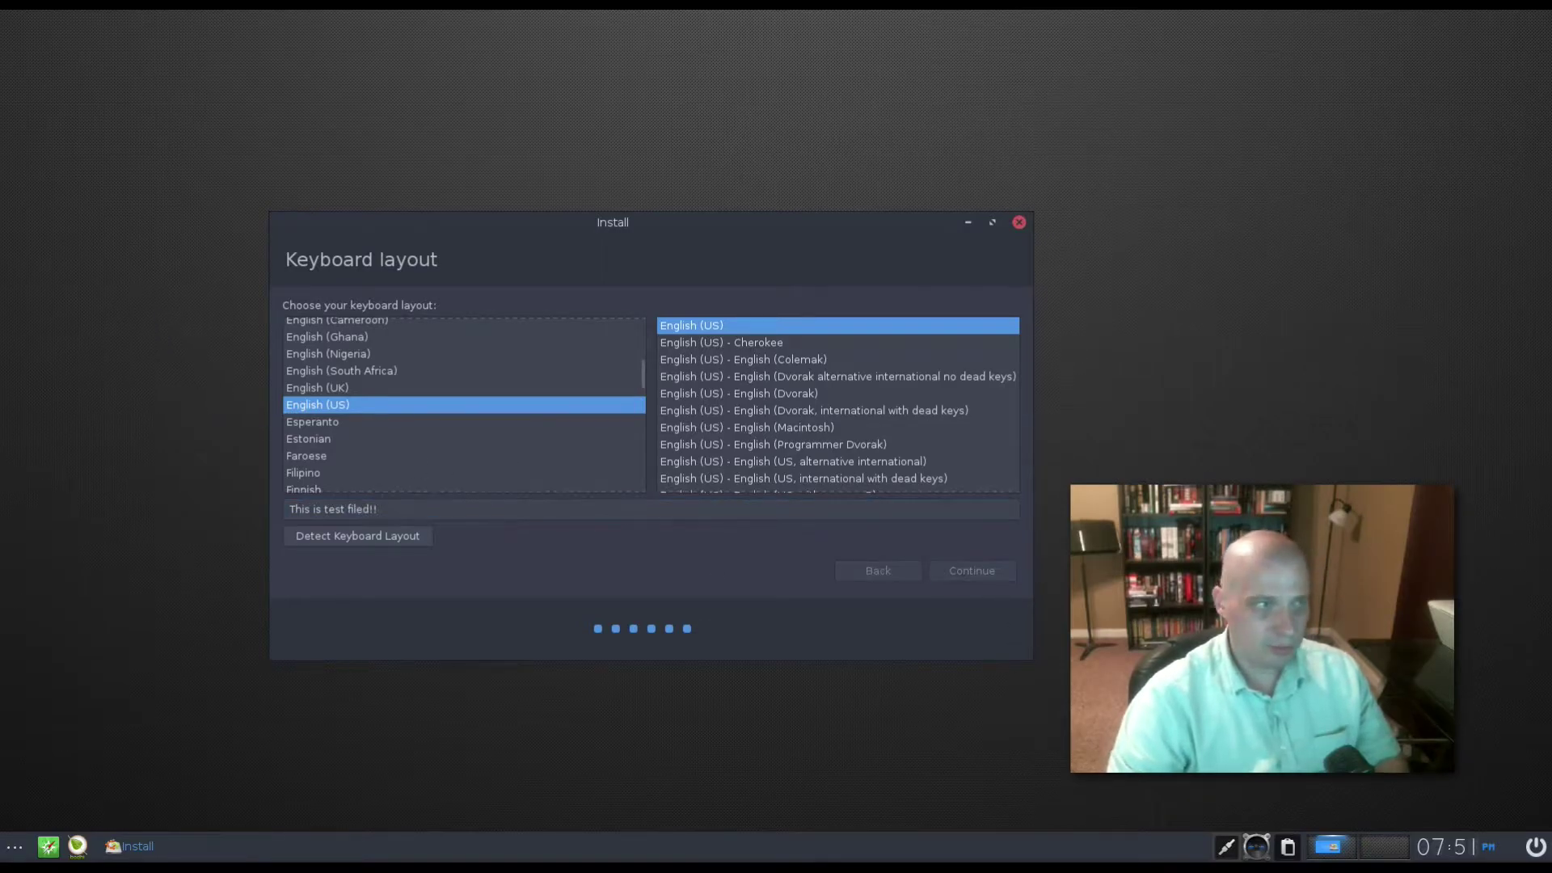
- Enter 'bodhi' as the name and trim the '64' suffix from the suggested username
text(bodhi)
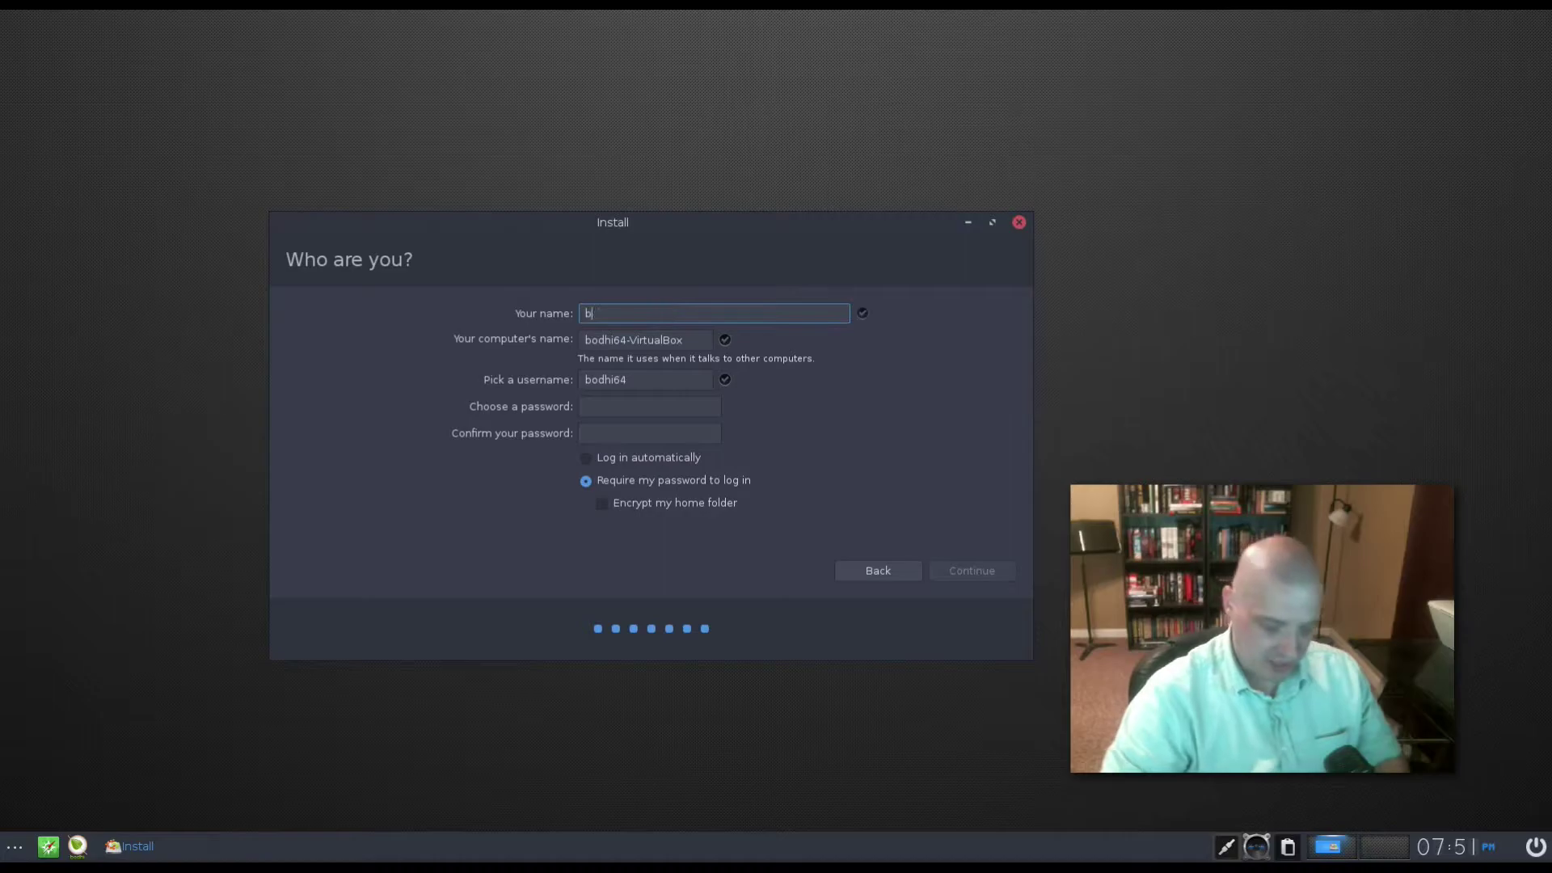
click(637, 406)
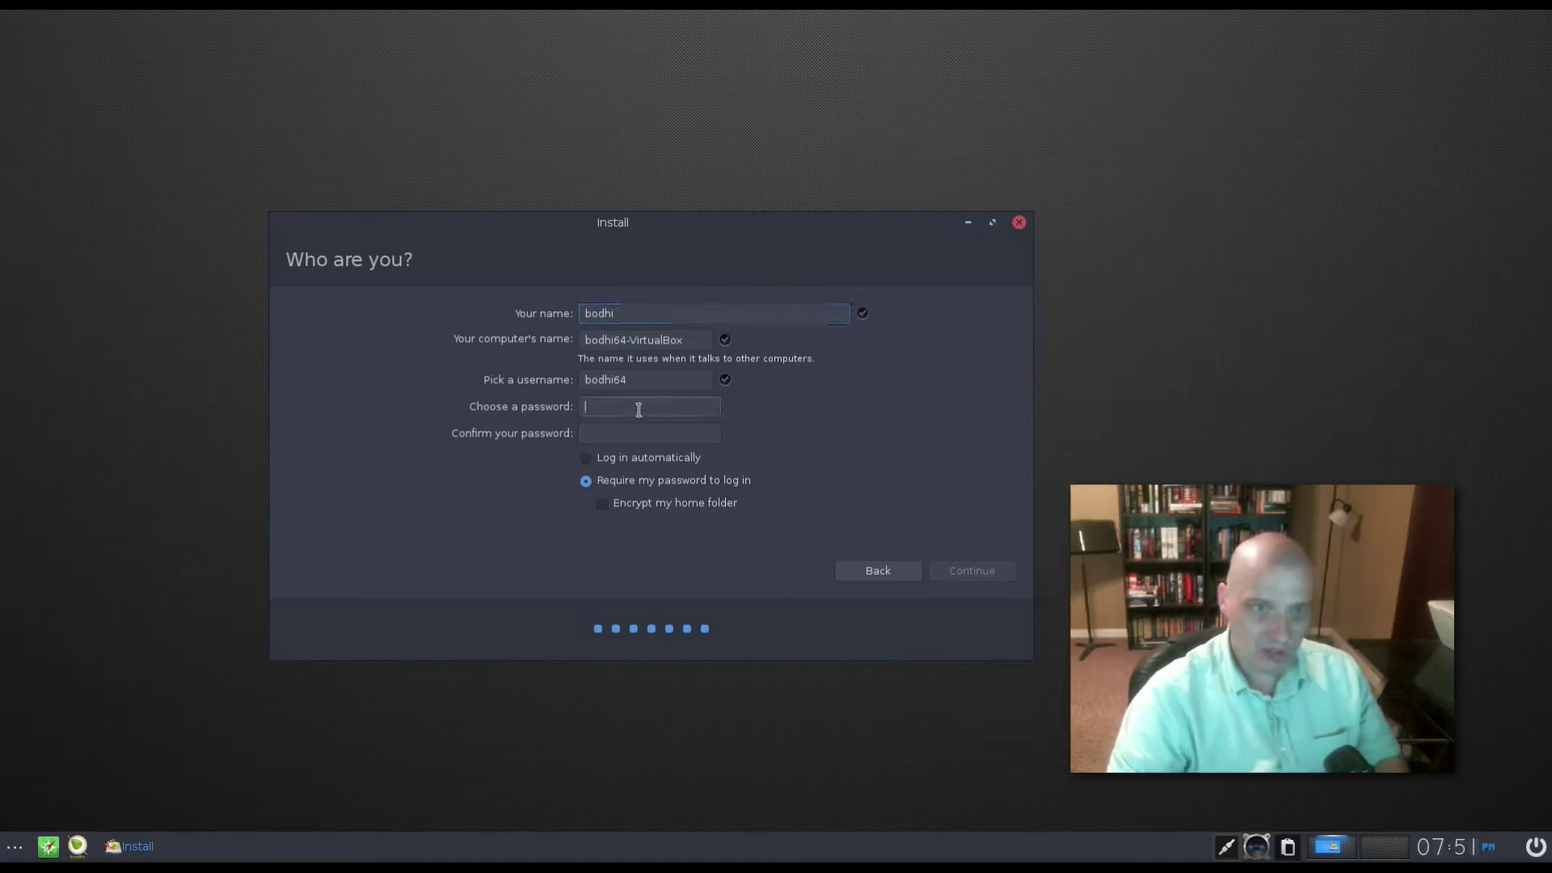
click(657, 381)
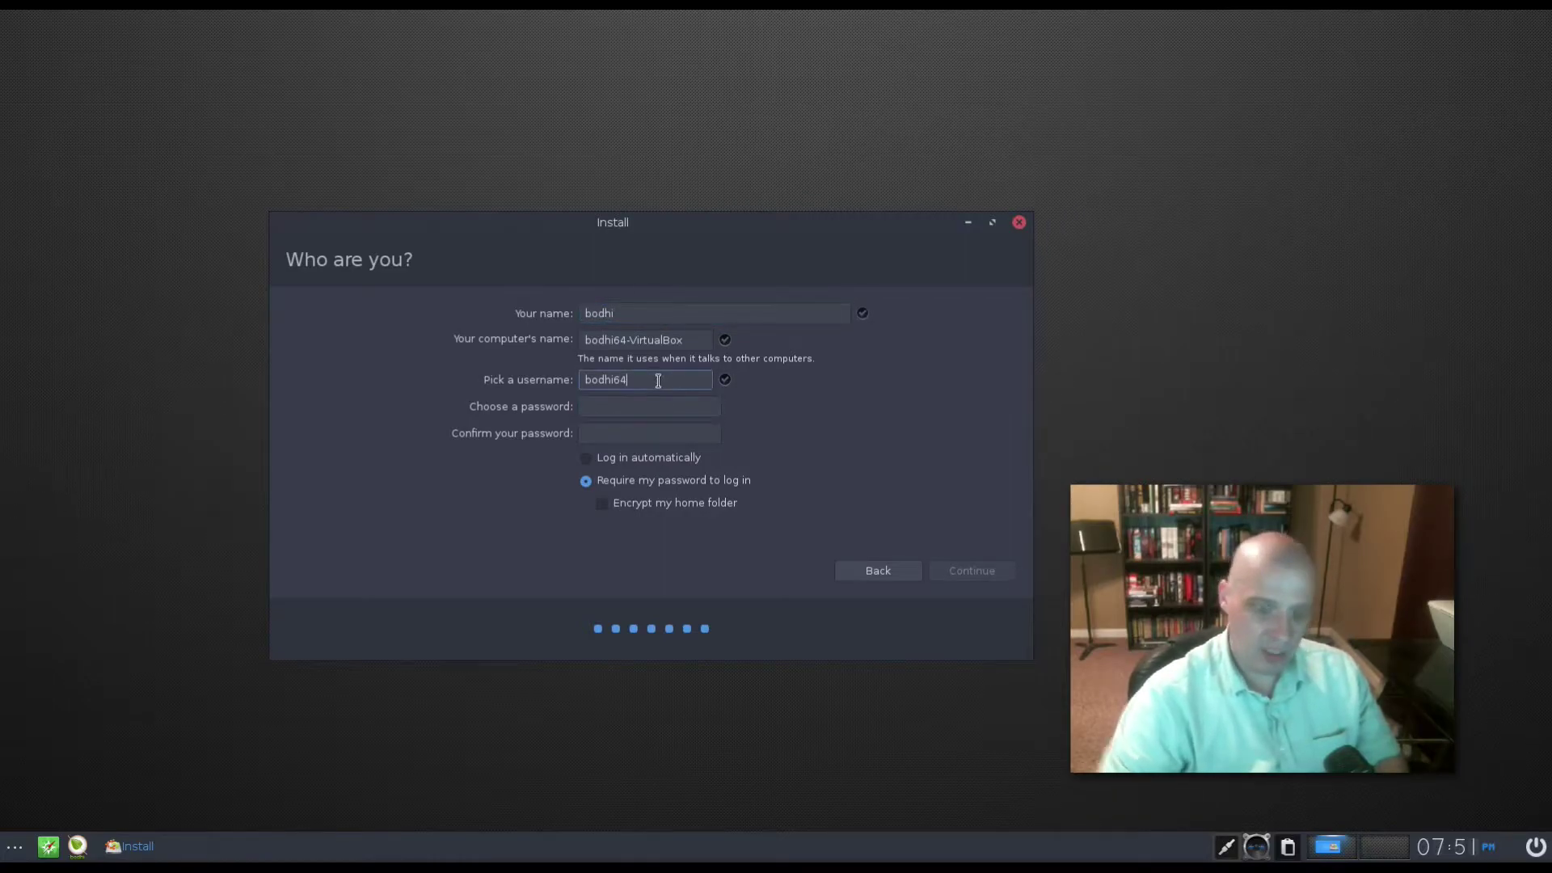
key(BackSpace)
key(BackSpace)
key(BackSpace)
text(i)
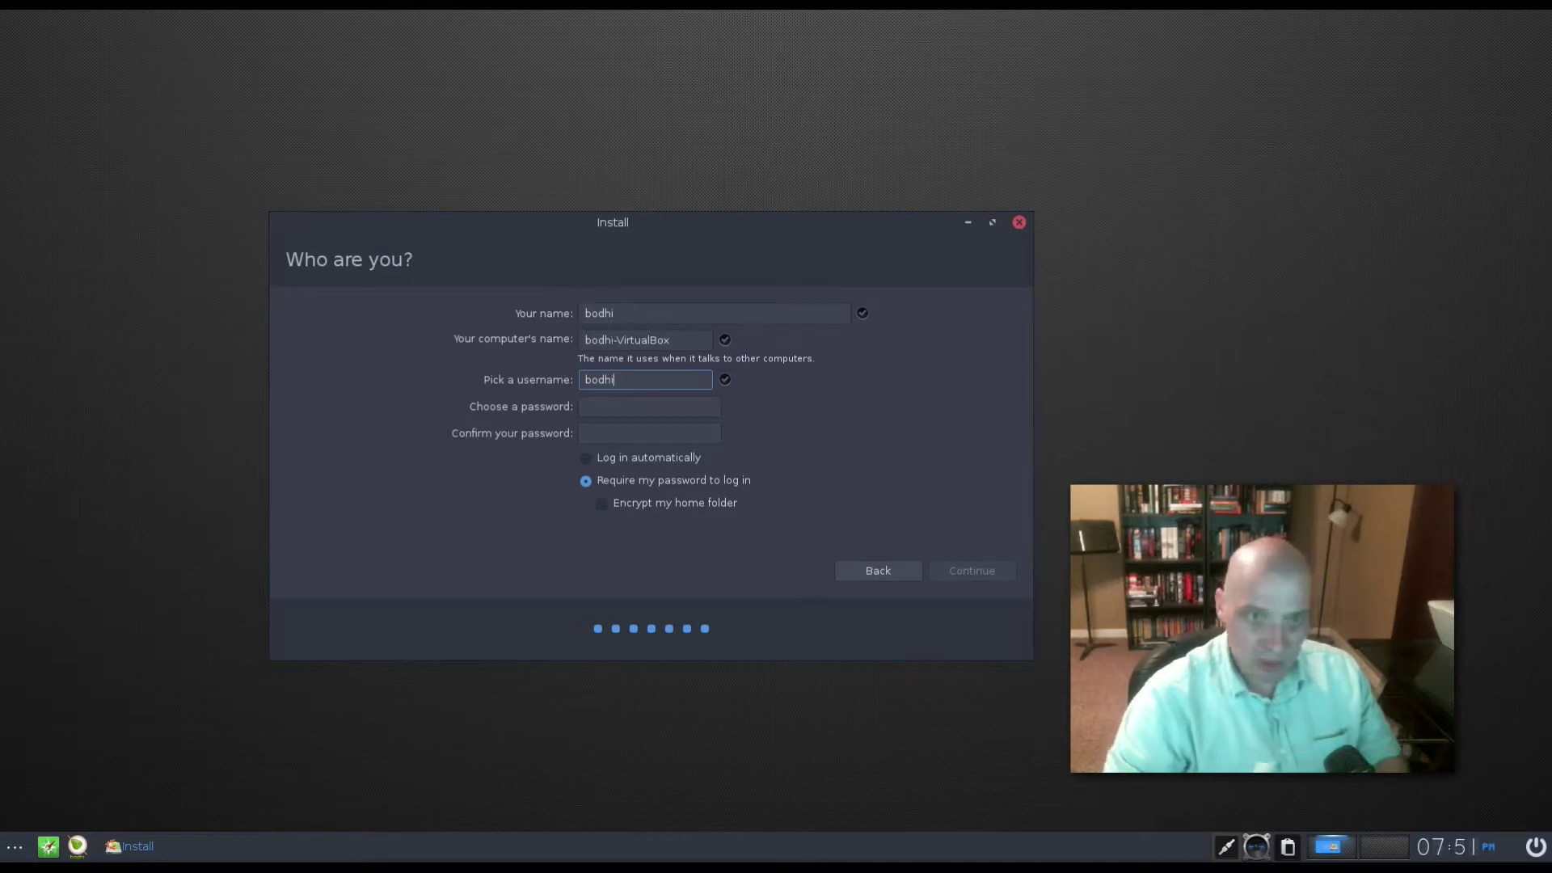
- Enter and confirm the account password, fix the confirmation mismatch, and submit the form
click(637, 411)
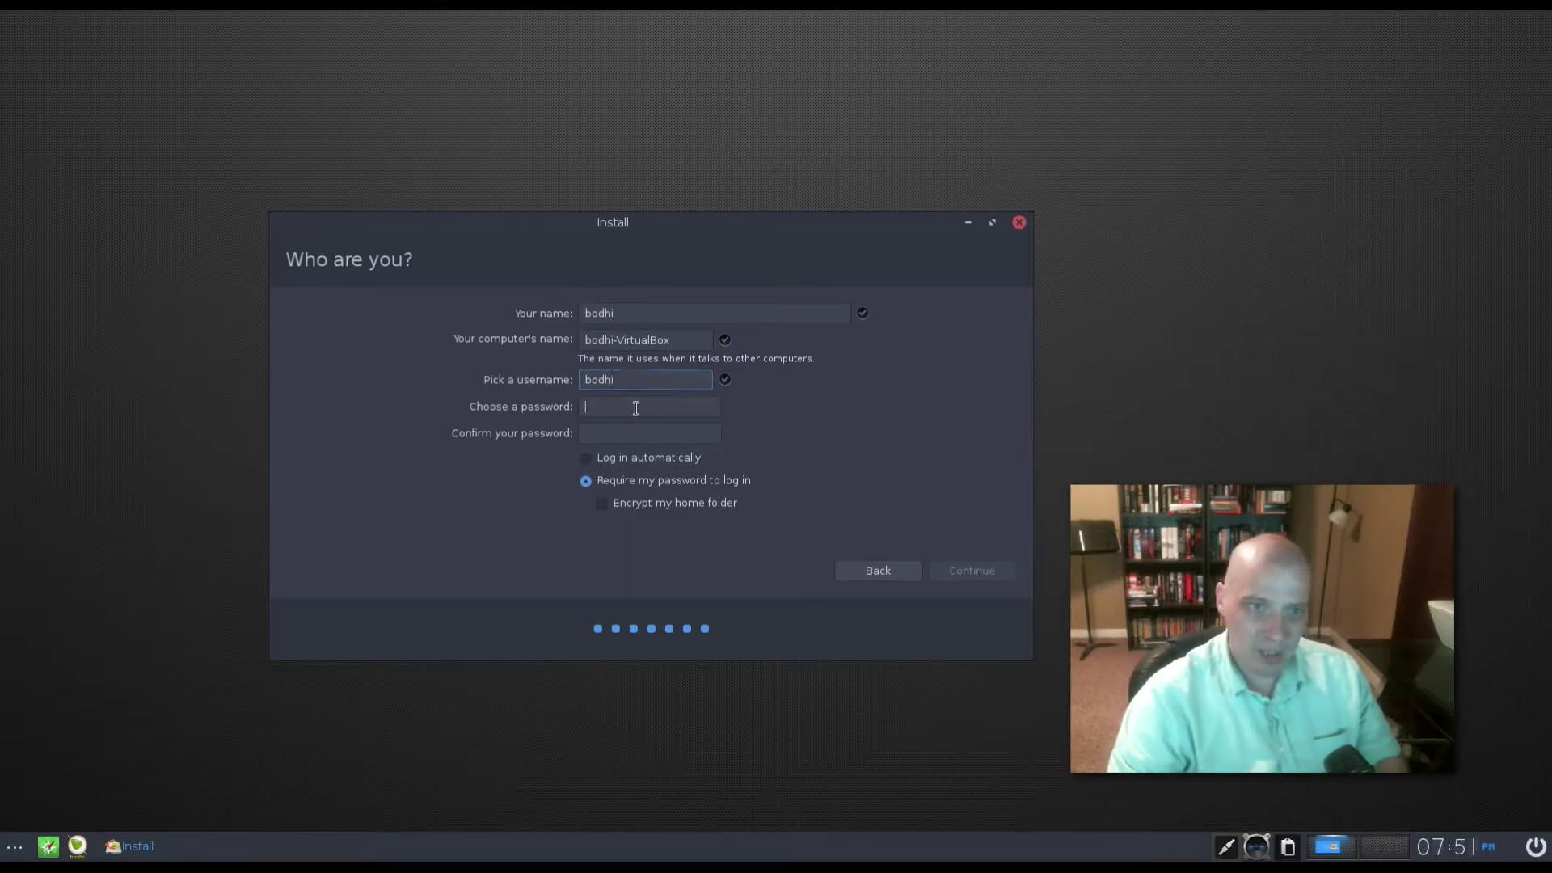
text(•••••••)
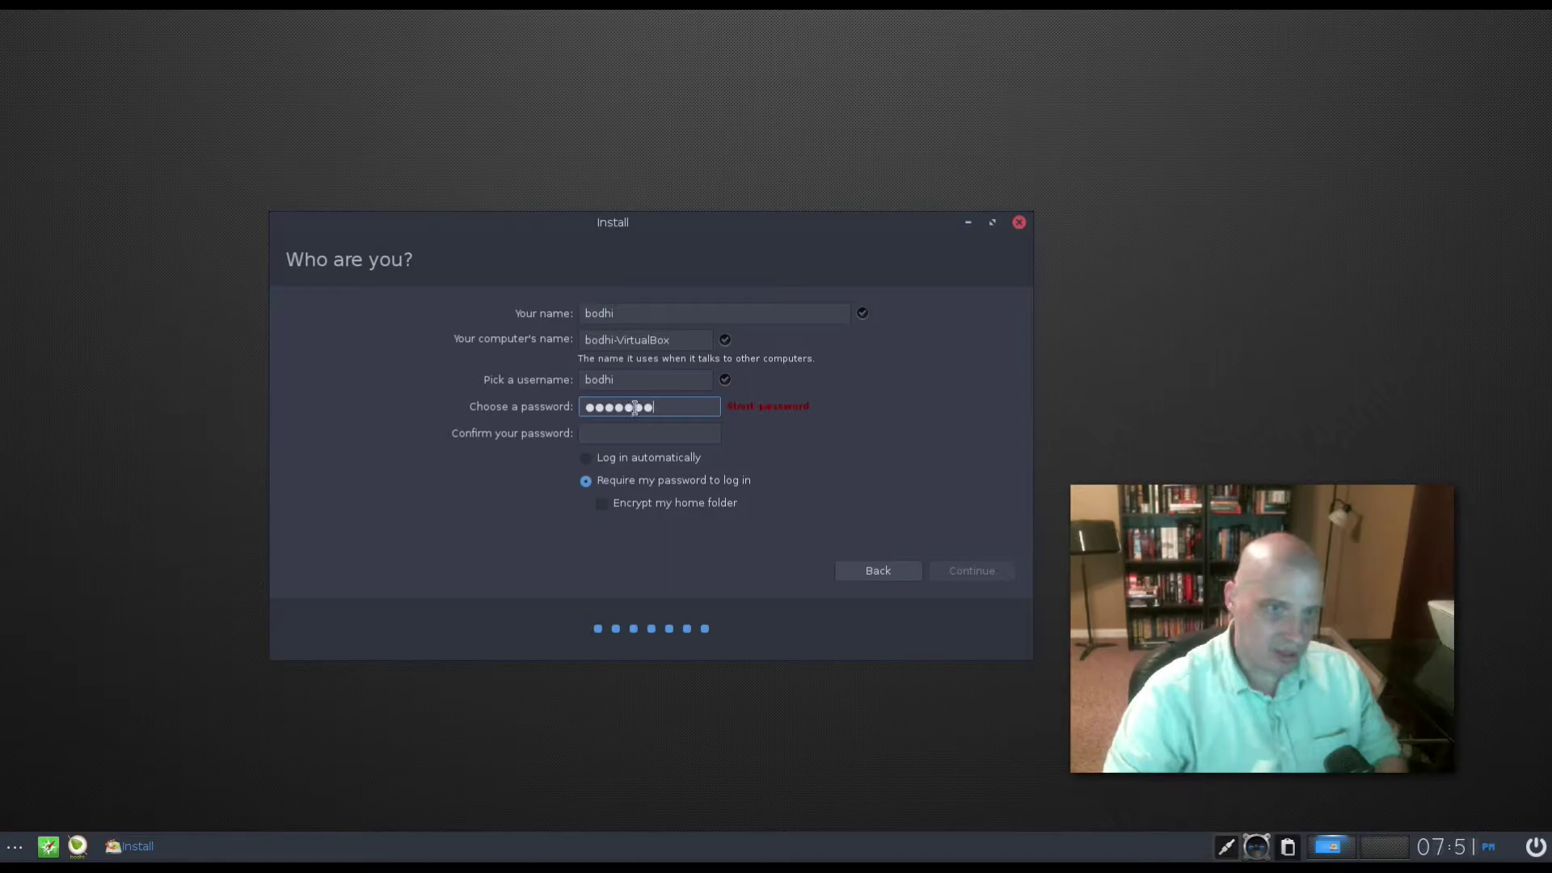
click(658, 433)
text(•••••••)
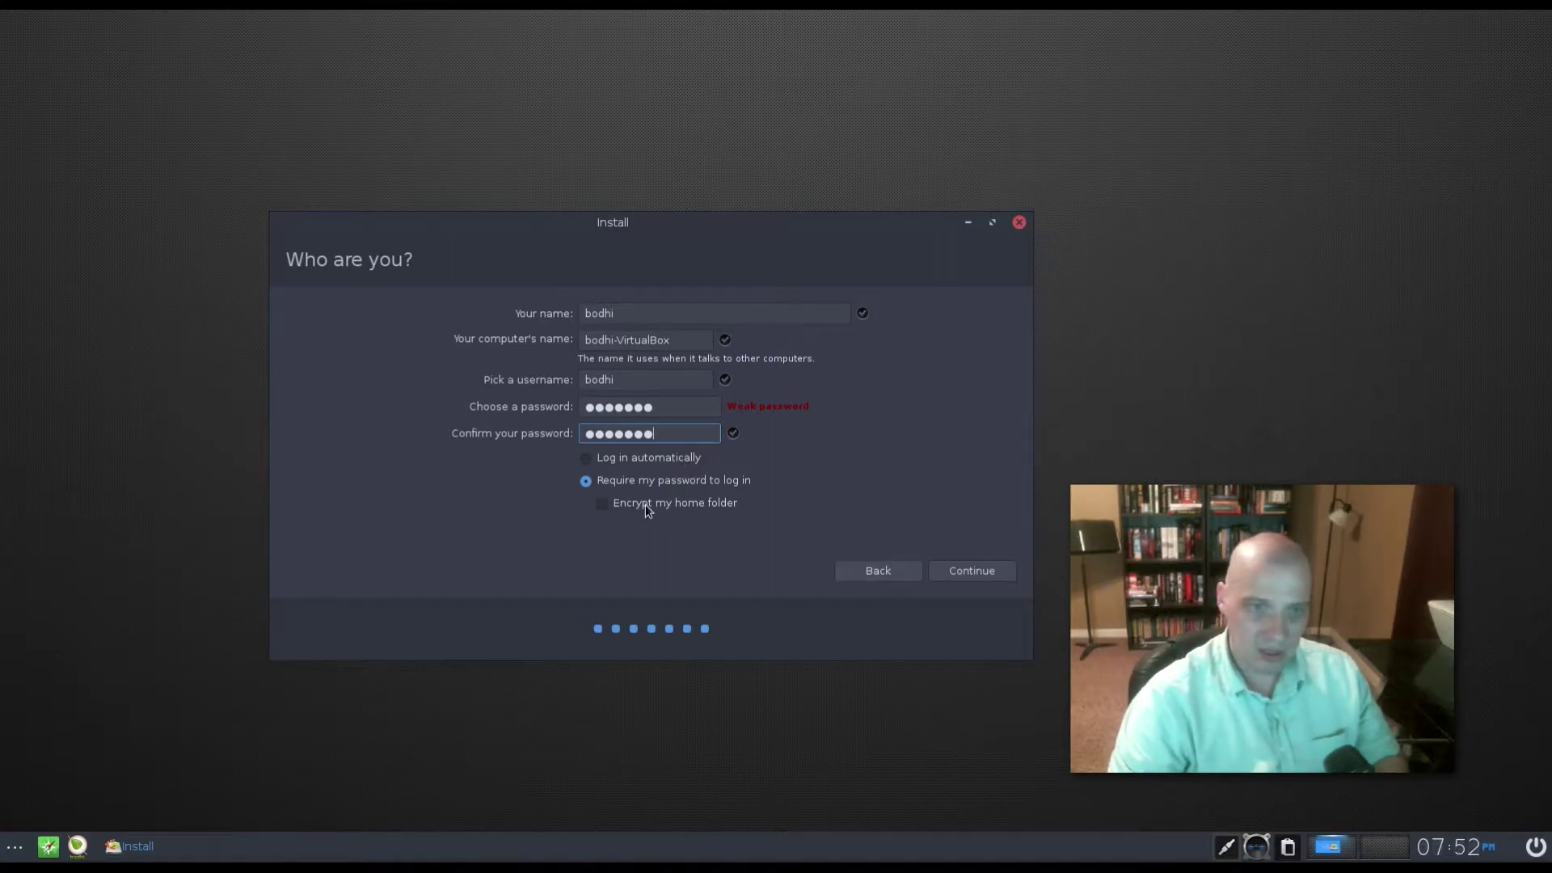
text(a)
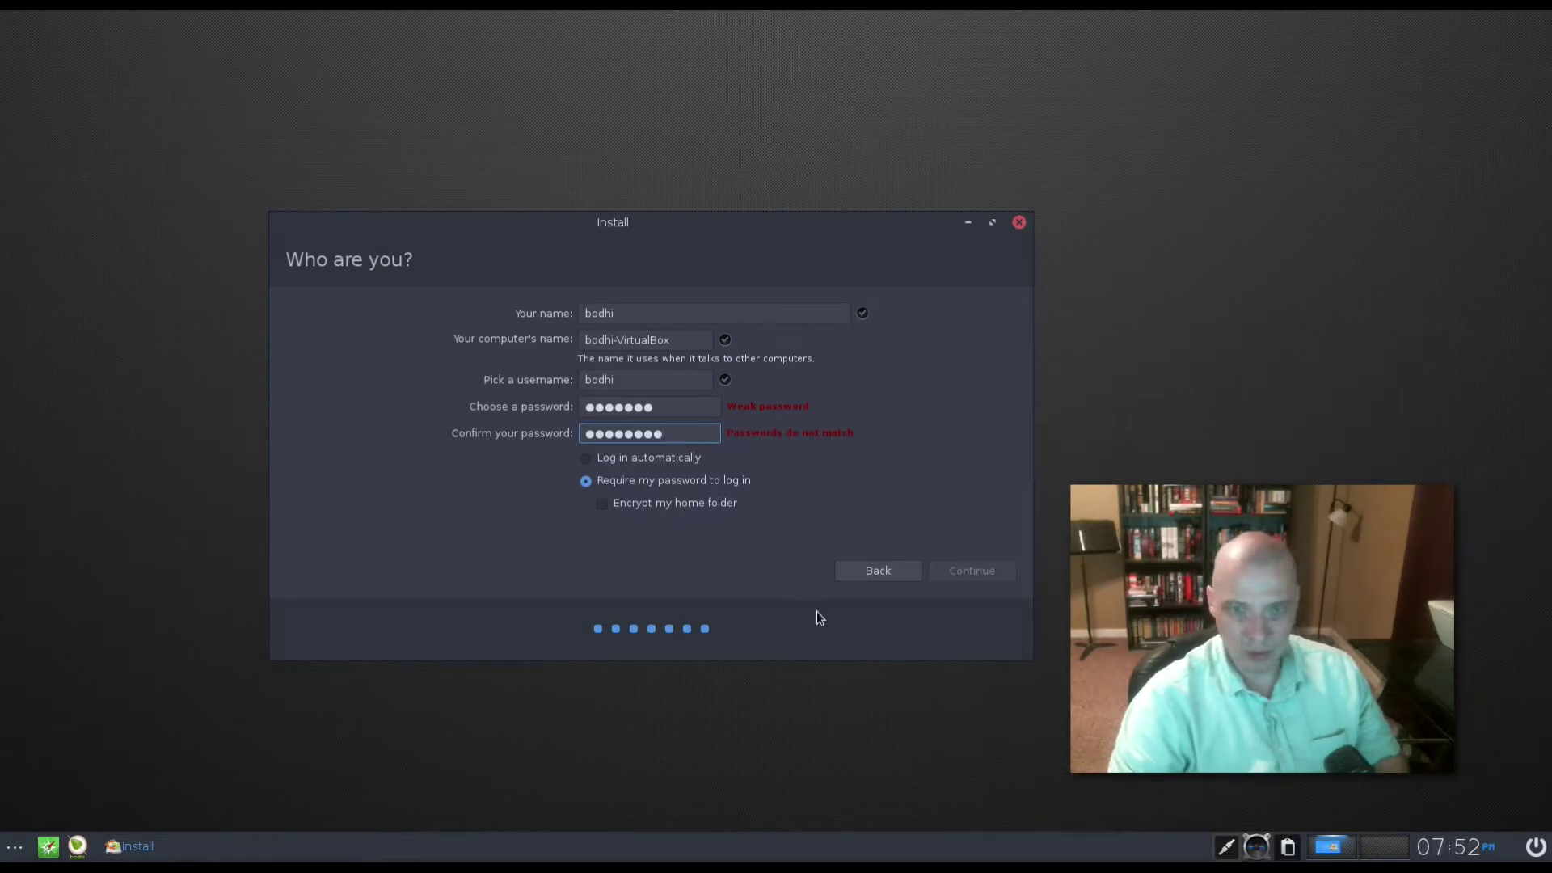
key(BackSpace)
click(969, 570)
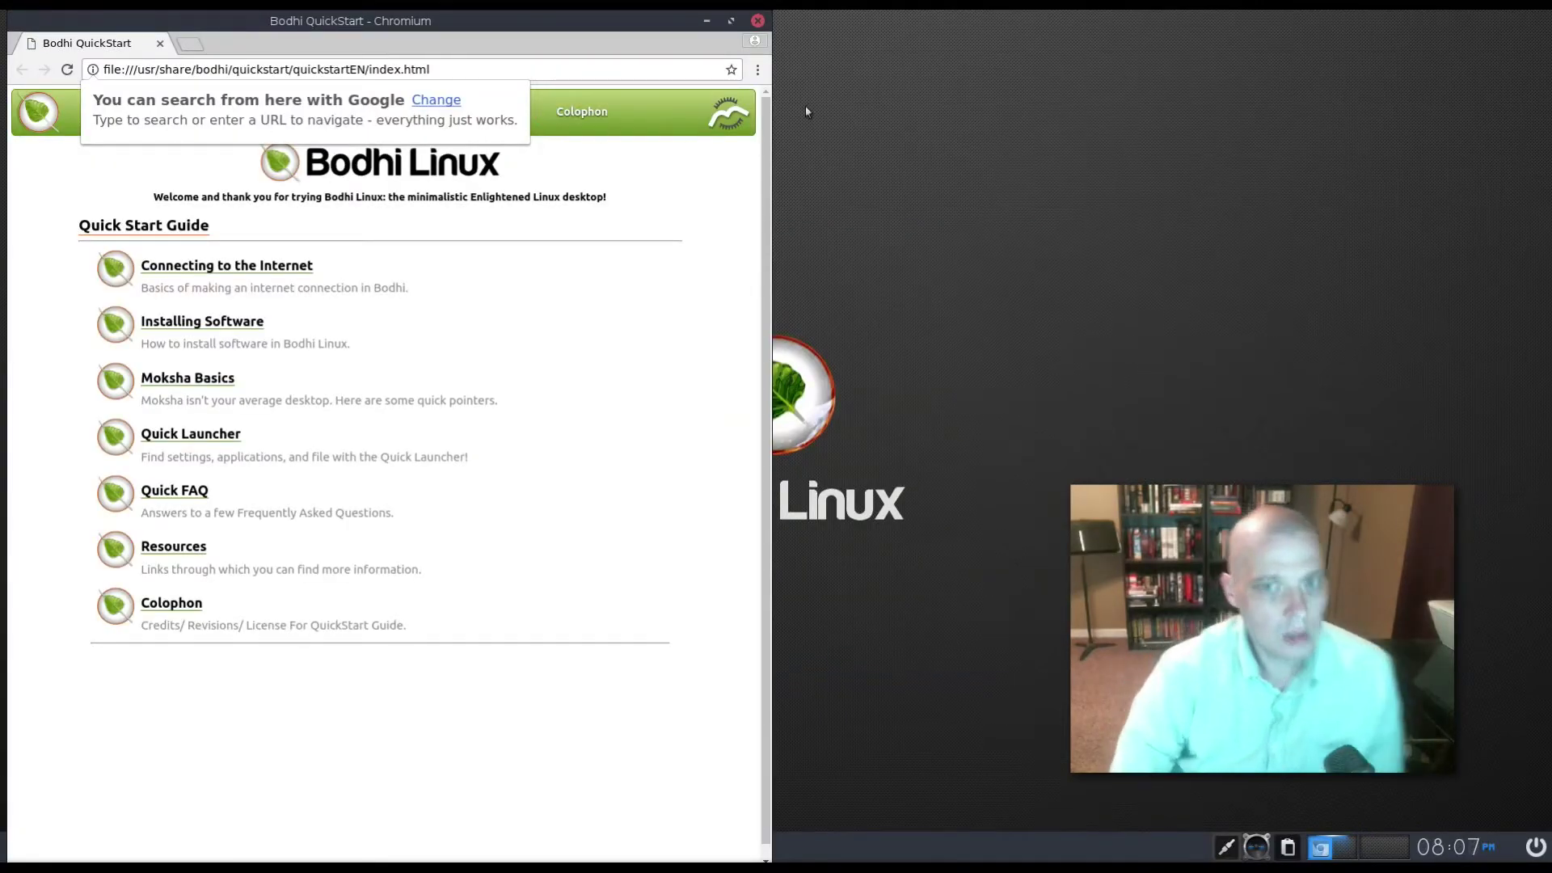
- Close the Chromium QuickStart window once the installed system has started
click(759, 21)
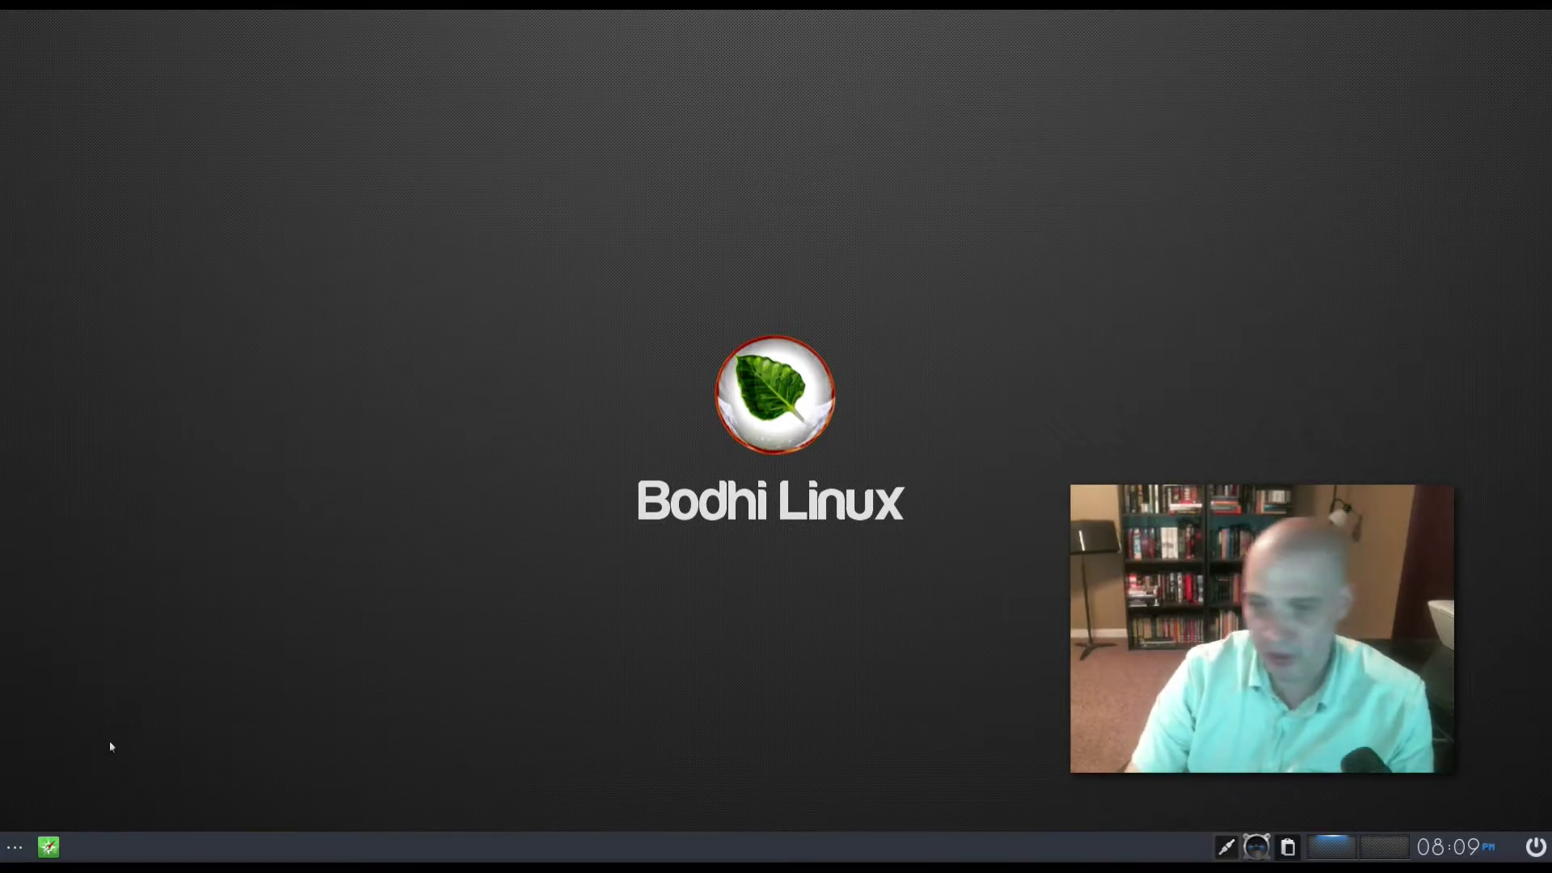
- Launch the ePad text editor, view its About information, then close the About window and editor
click(16, 846)
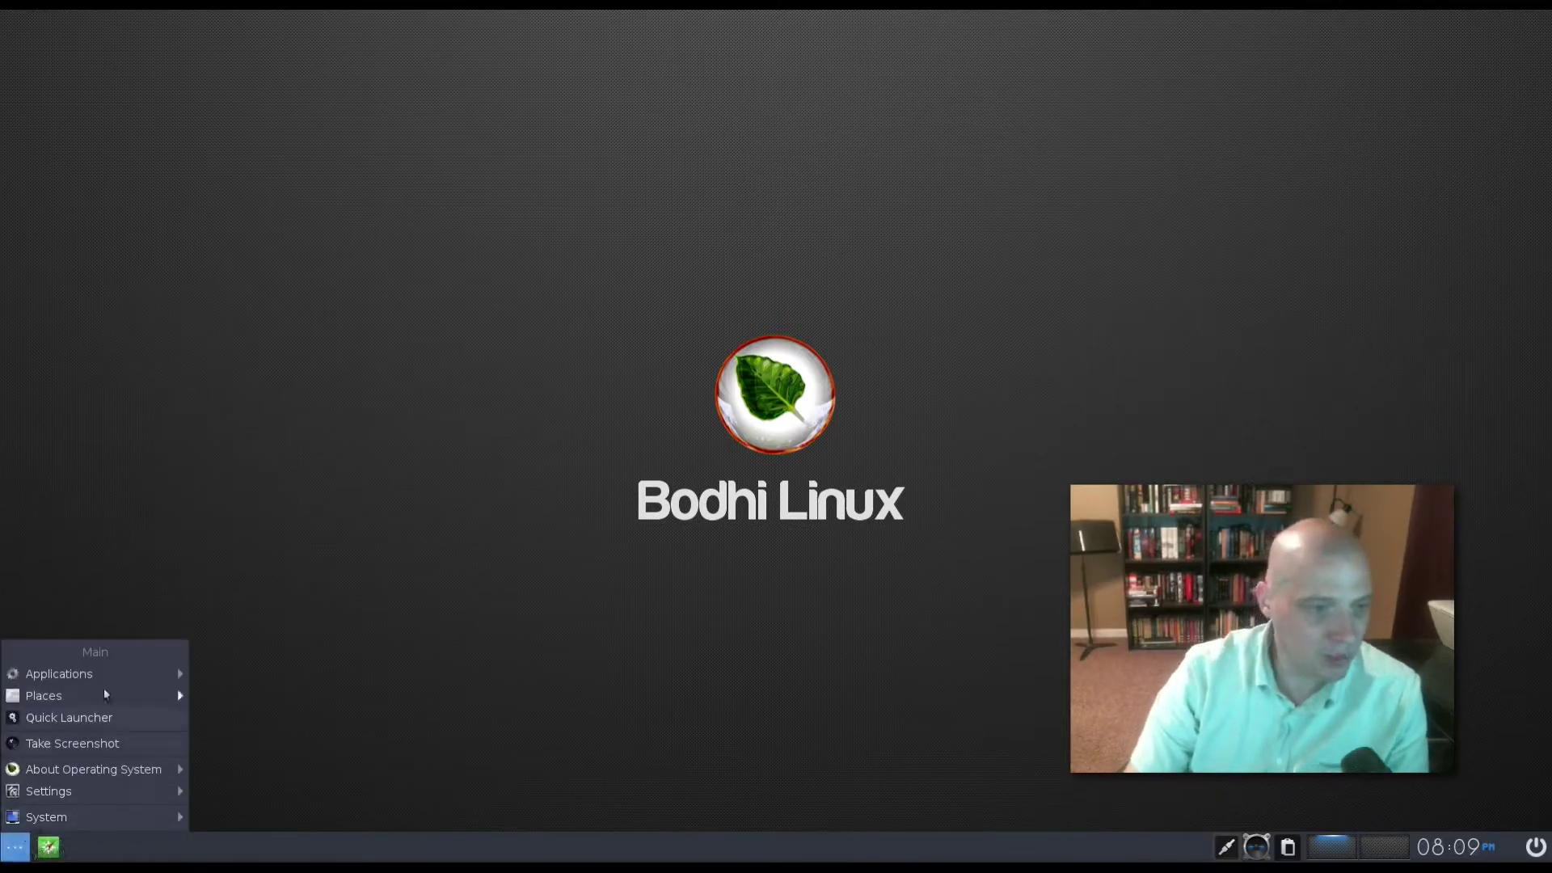
mouse_move(114, 679)
mouse_move(315, 453)
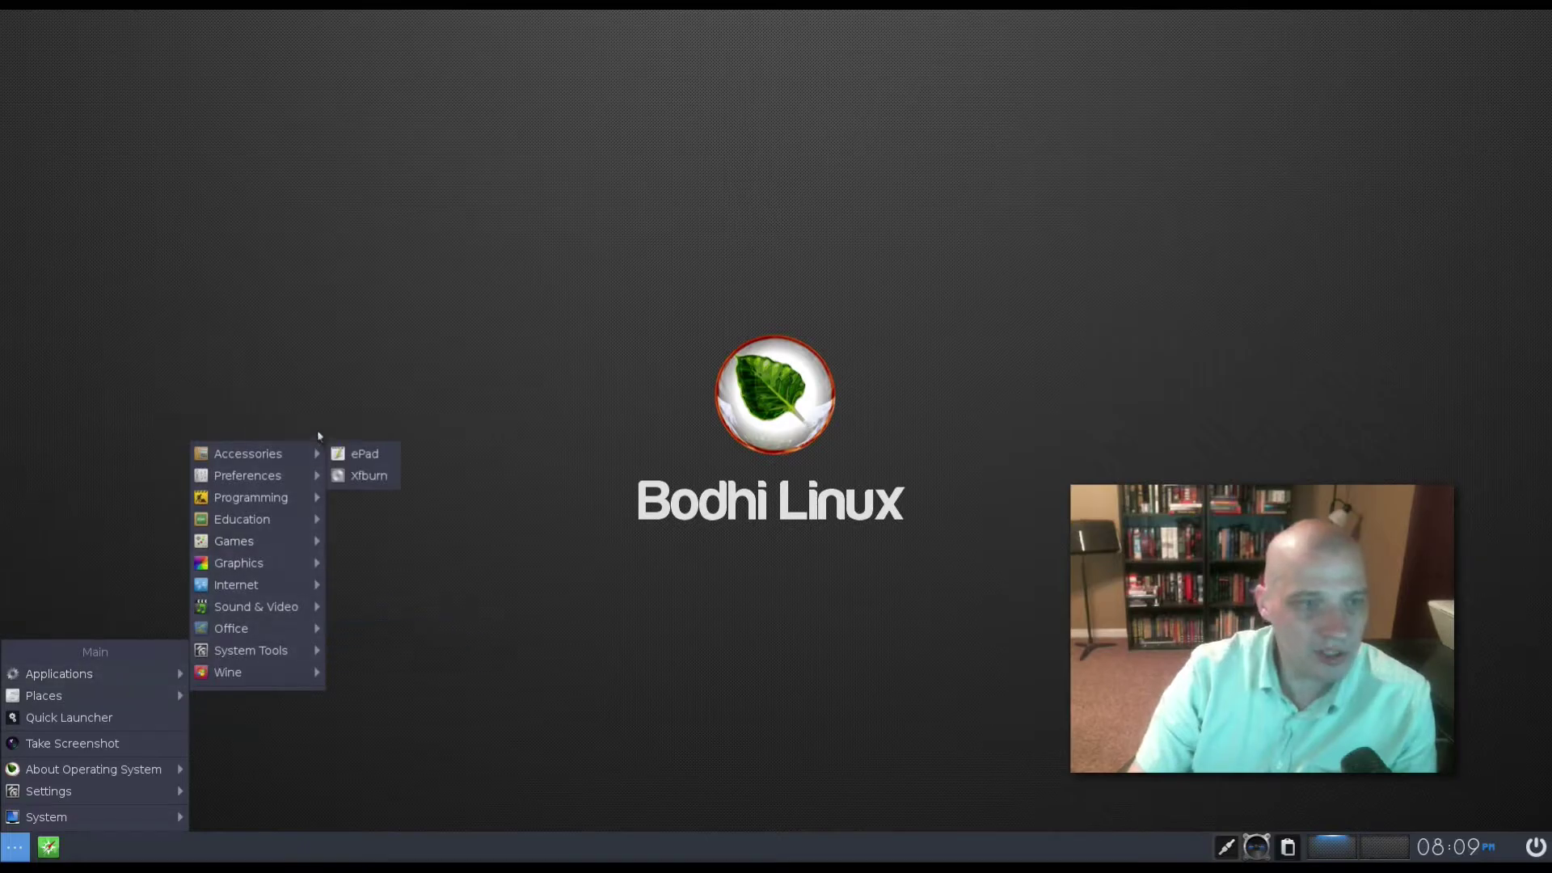
click(358, 453)
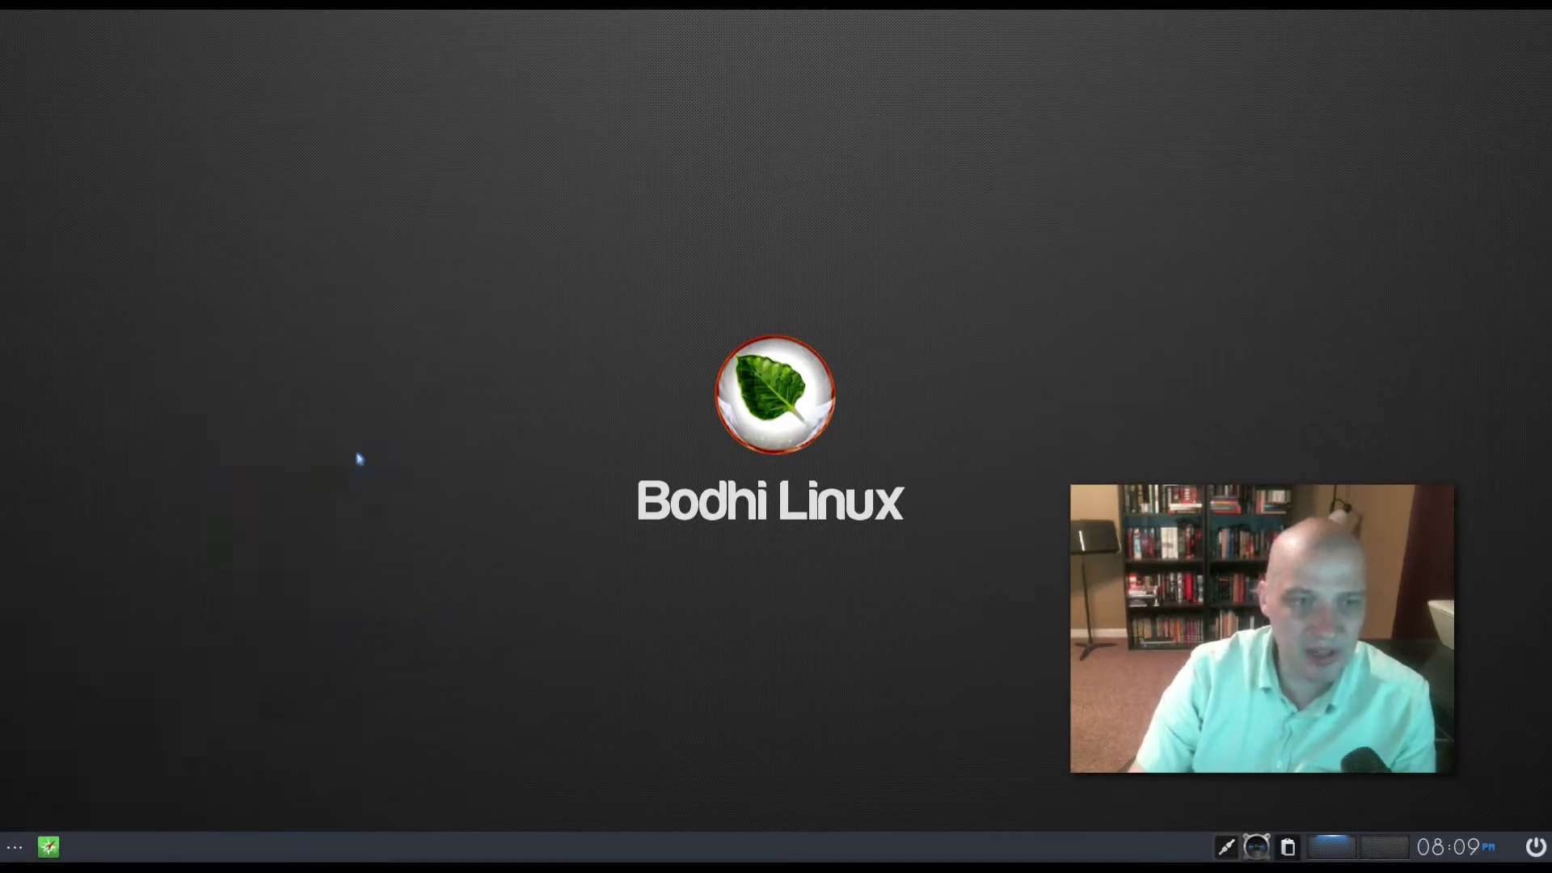
drag(376, 22, 556, 277)
click(531, 301)
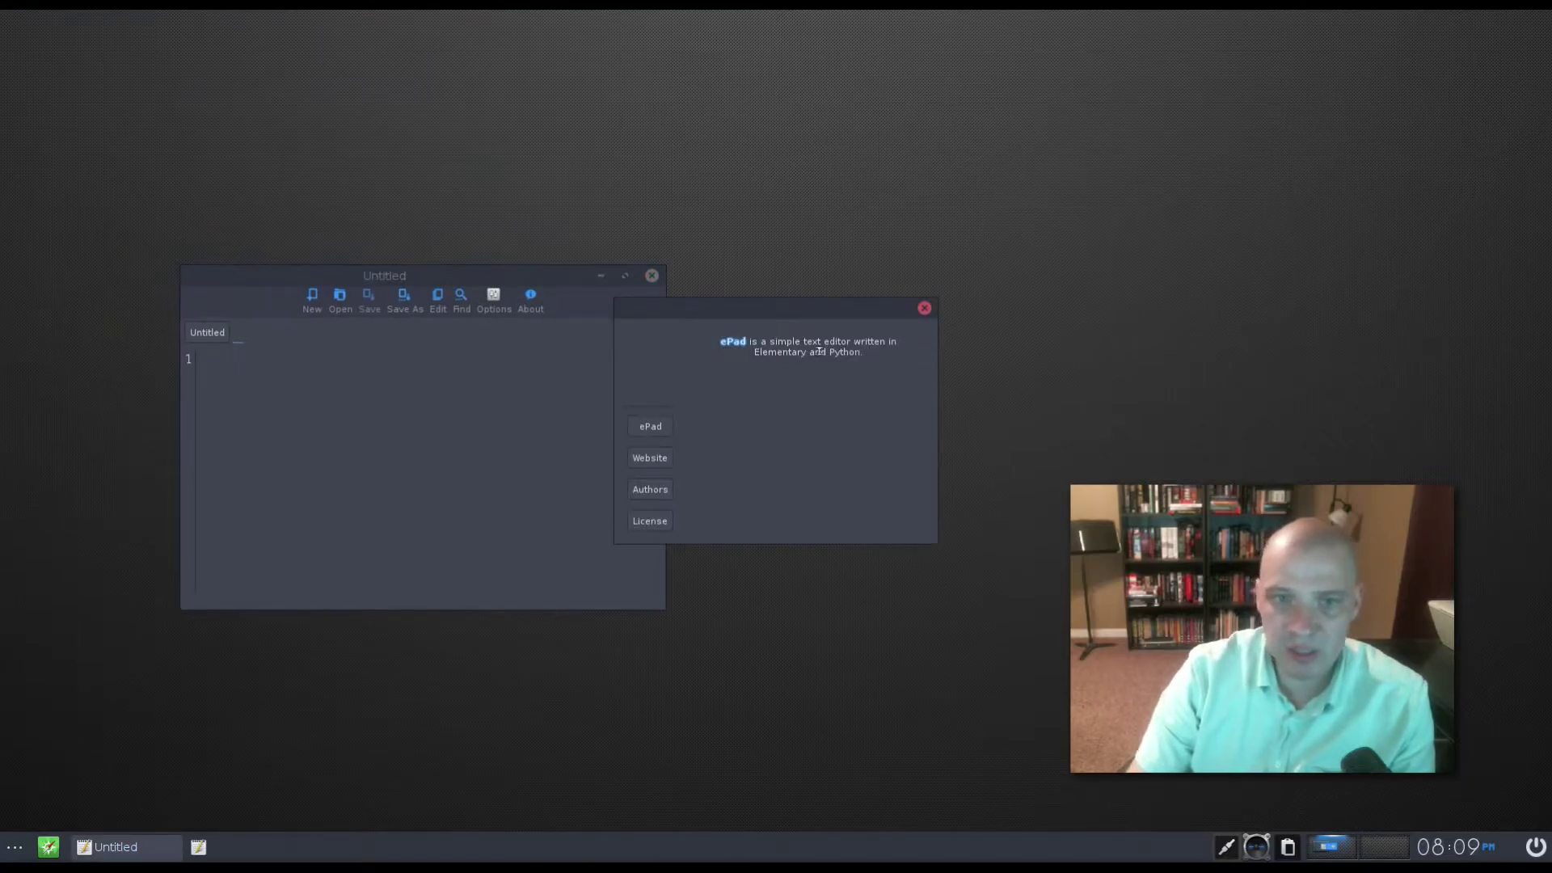
click(925, 308)
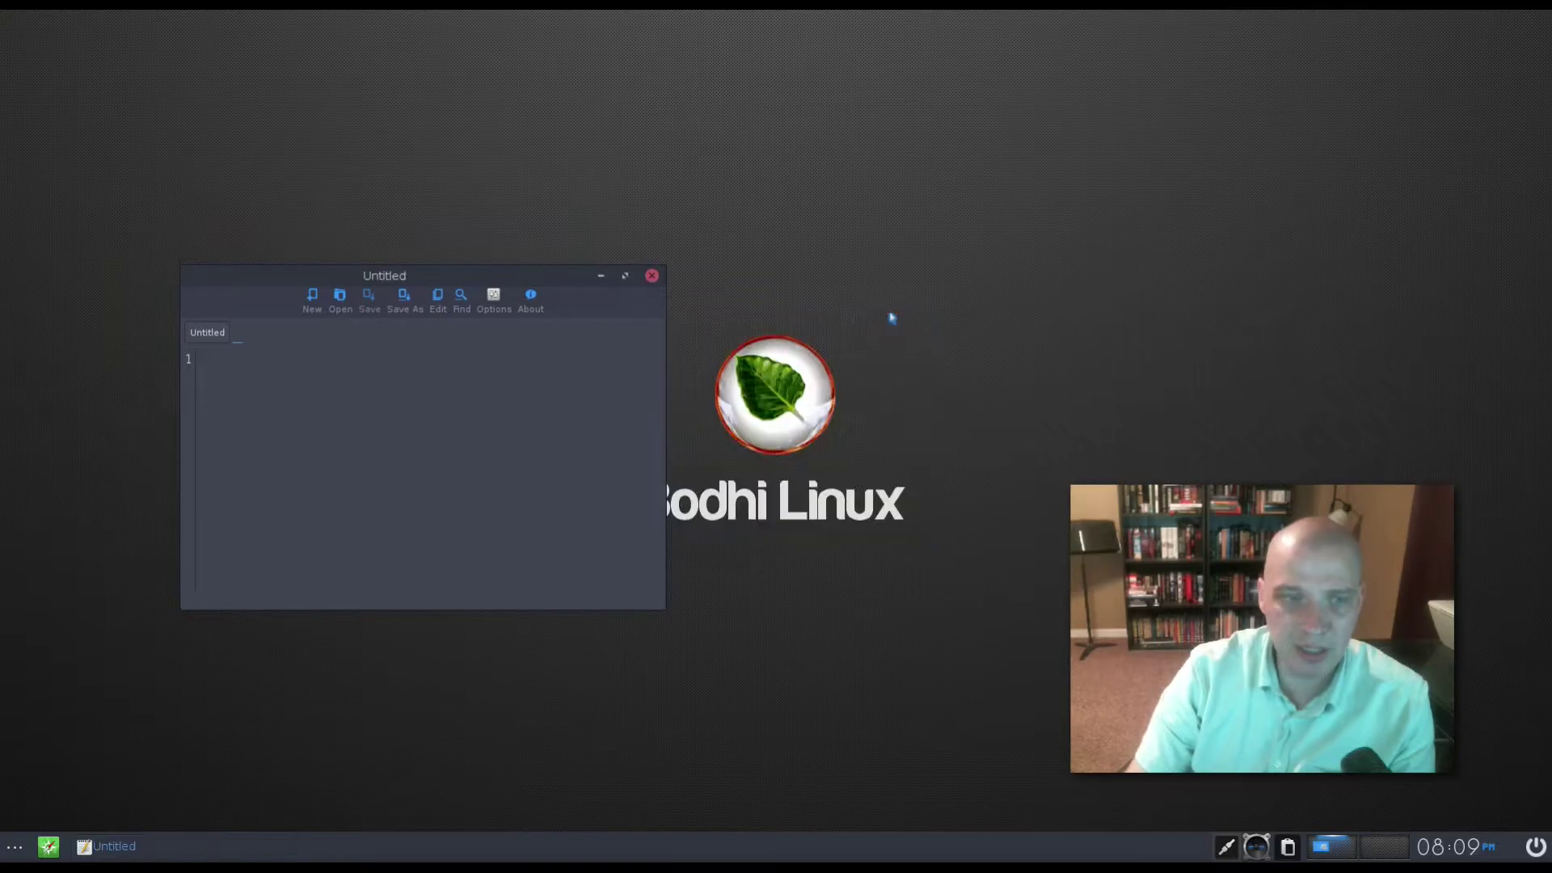
click(652, 275)
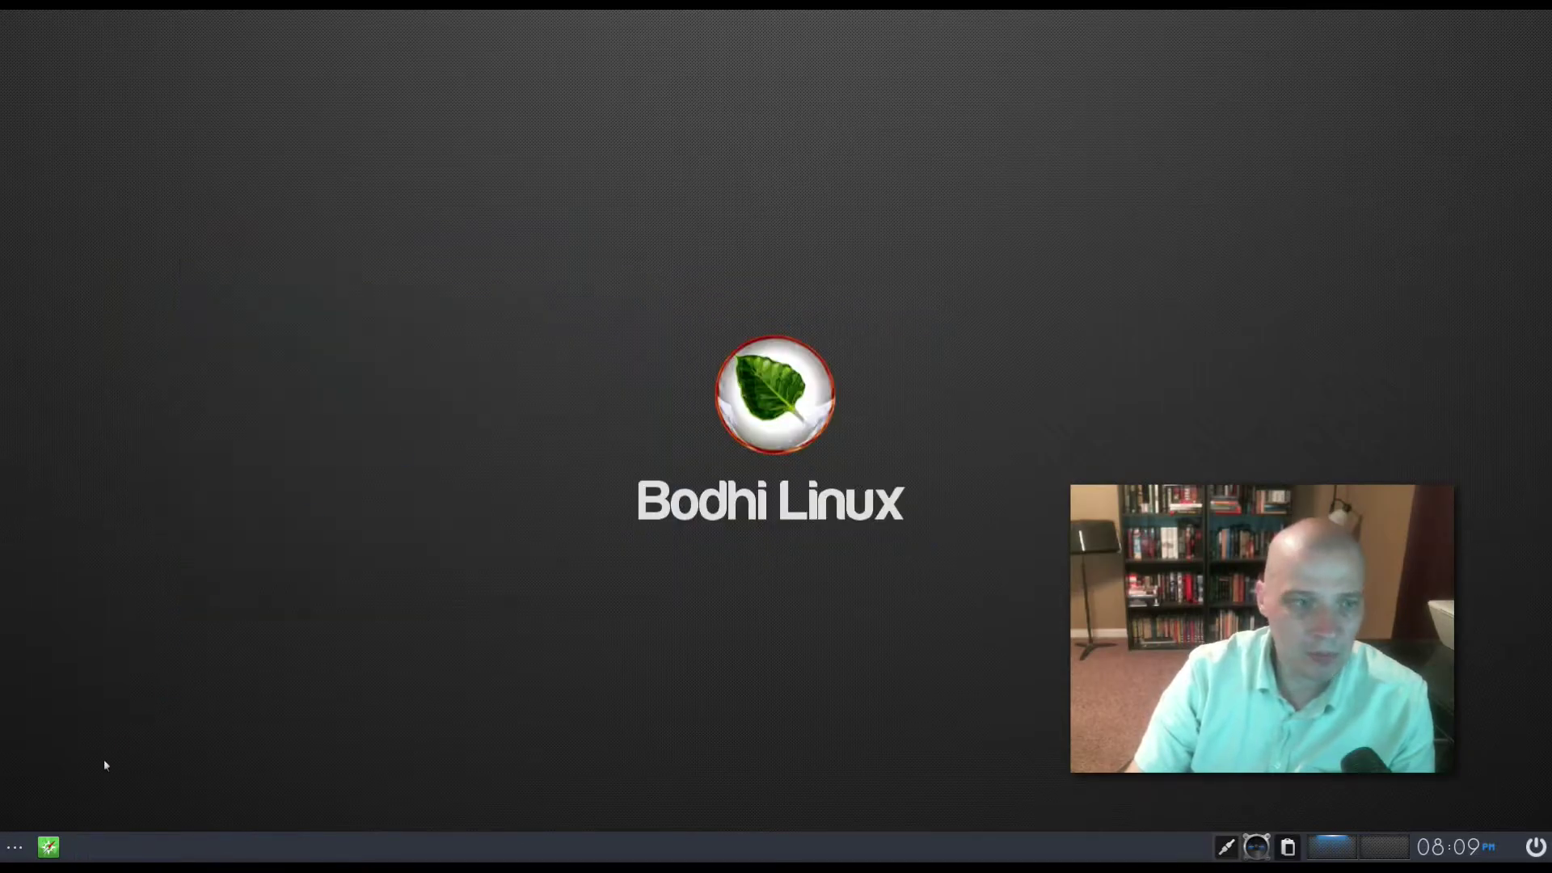
- Launch Elementary Configuration from Applications > Preferences in the main menu
click(15, 846)
mouse_move(164, 673)
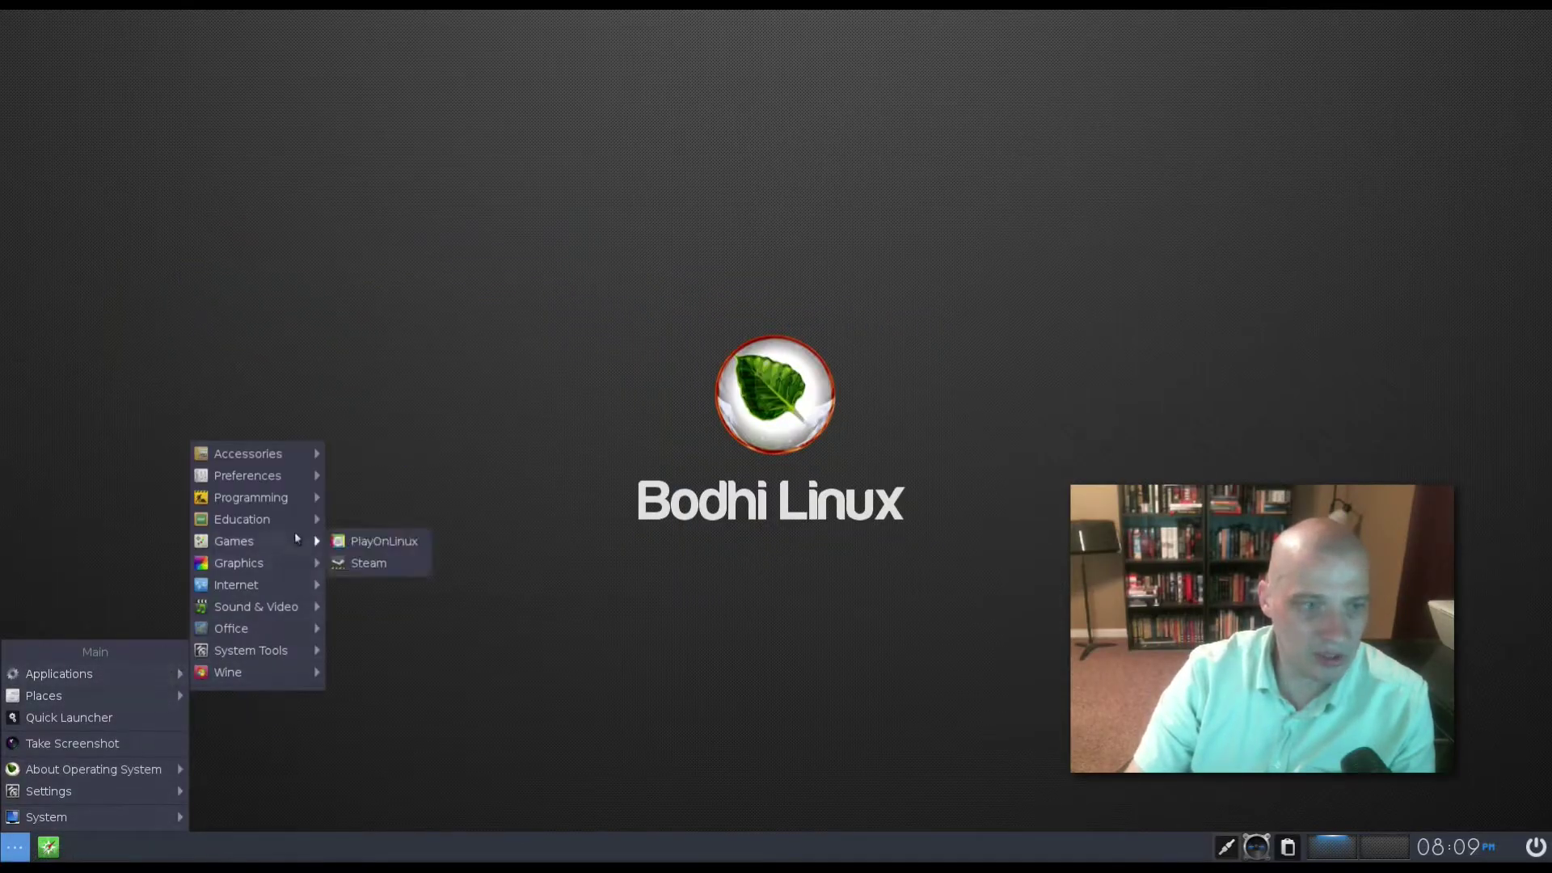
mouse_move(320, 454)
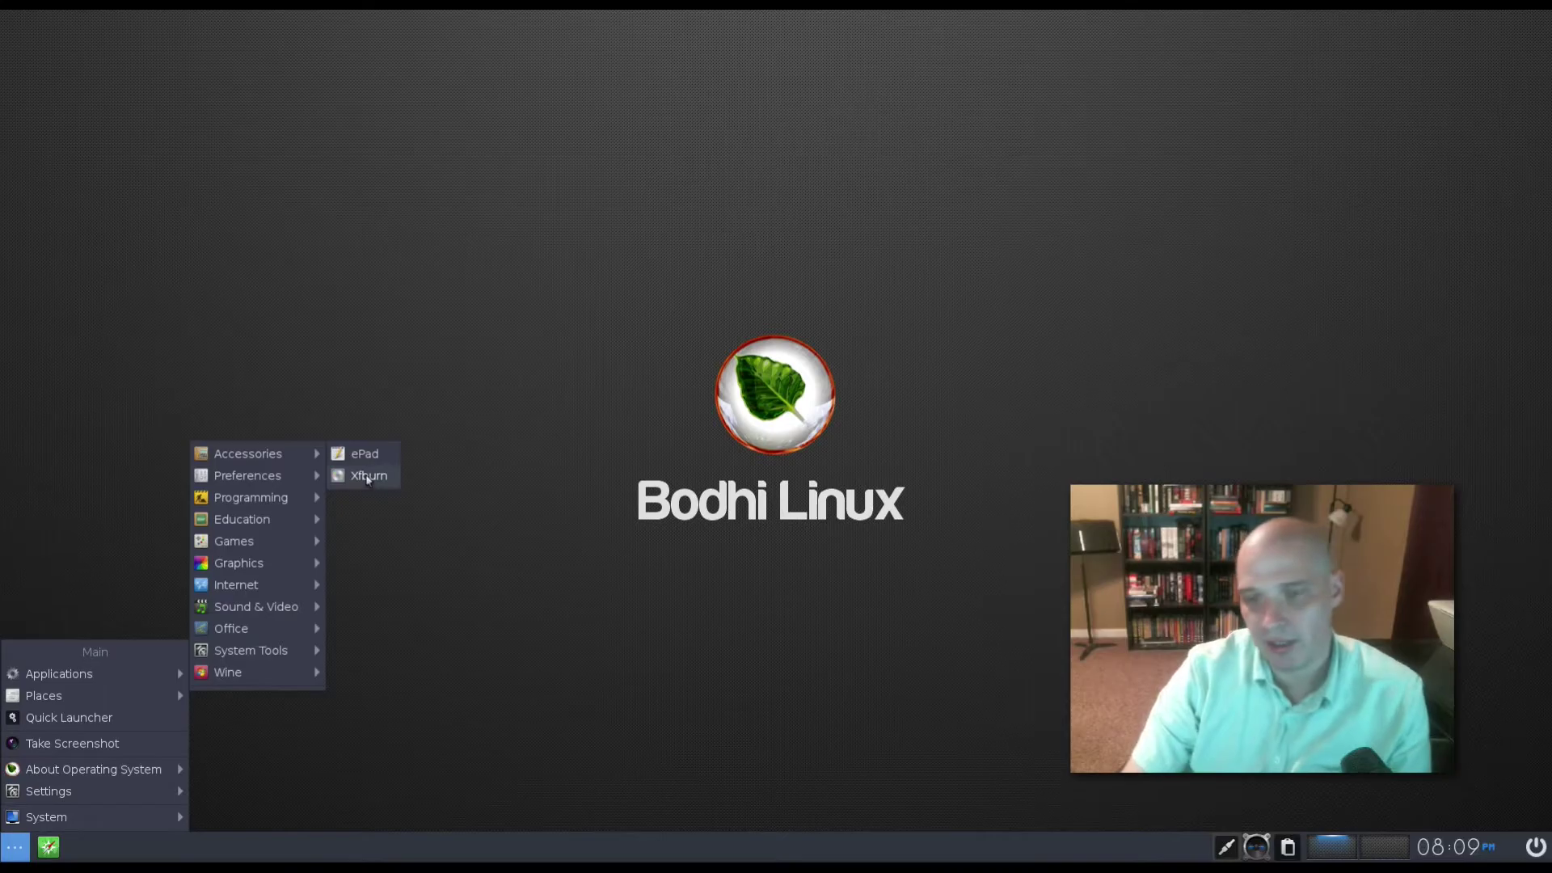
mouse_move(291, 480)
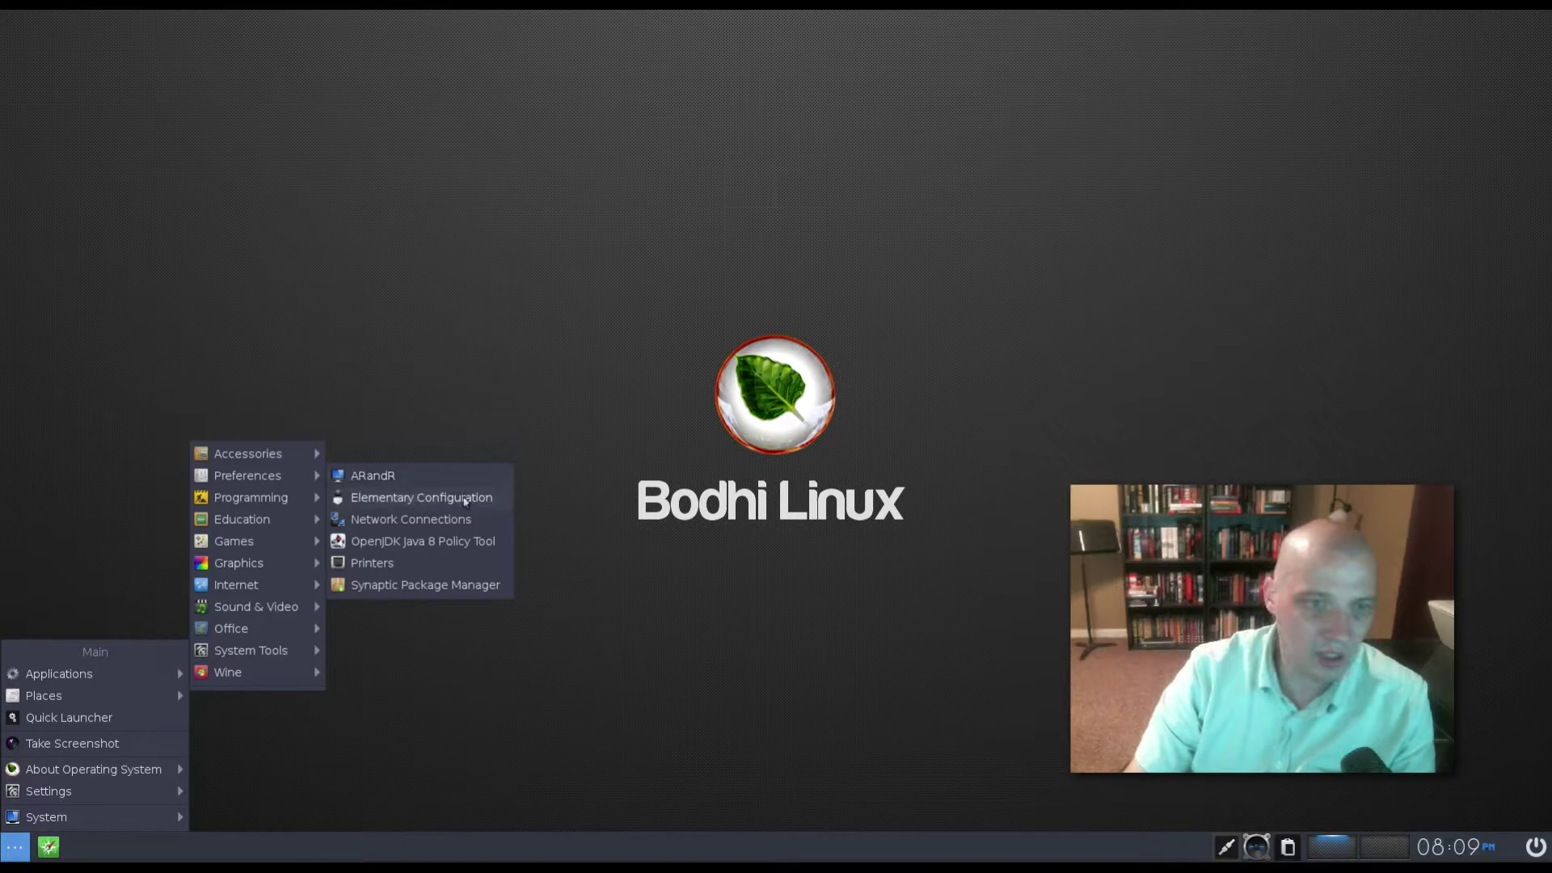
click(464, 498)
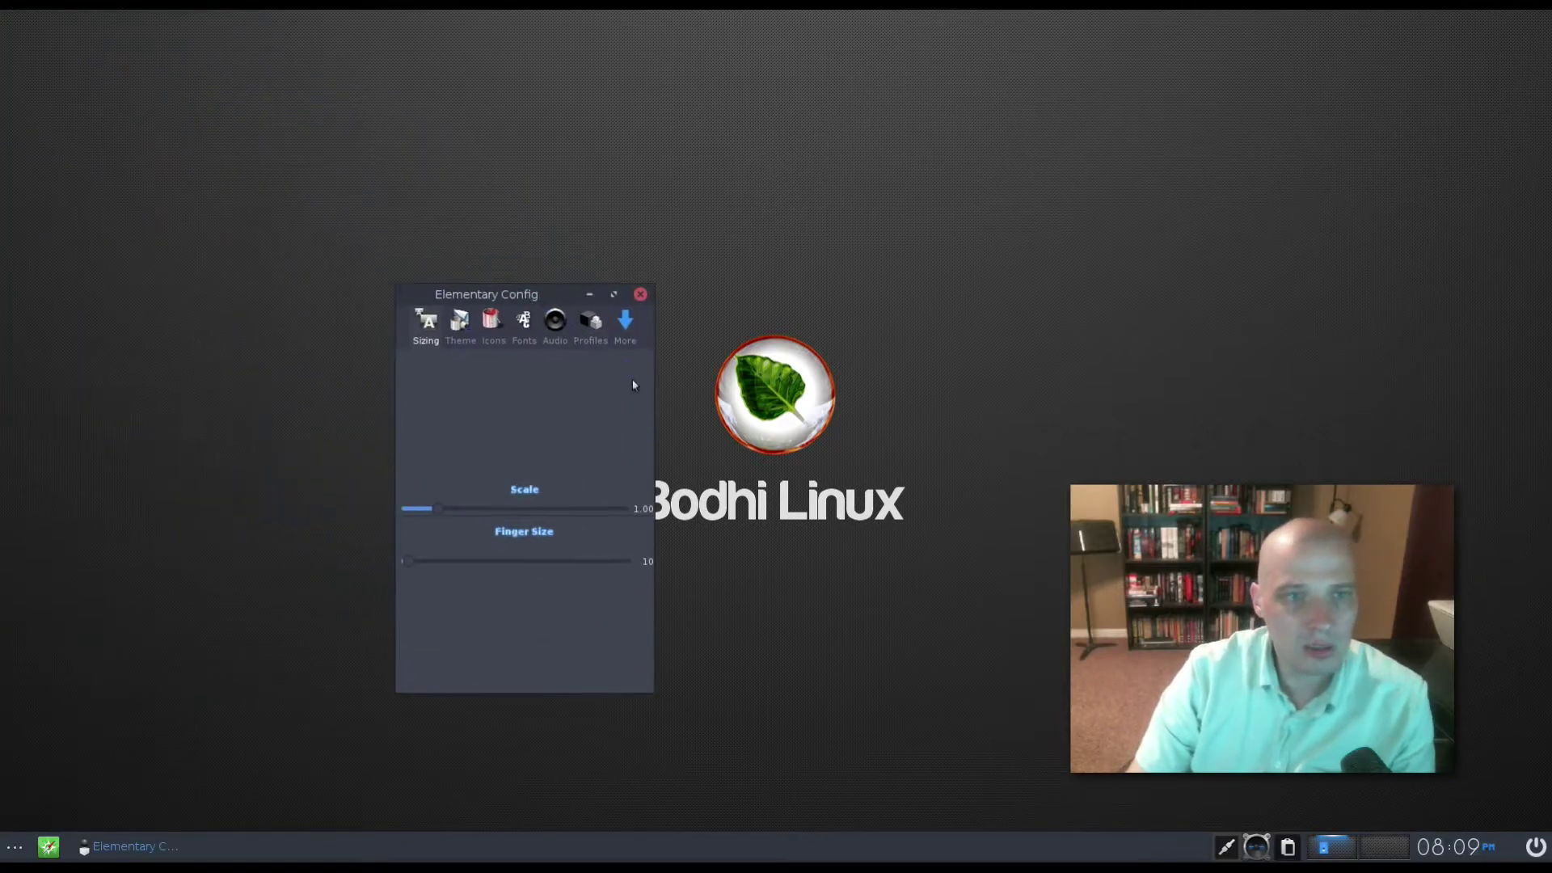
- Close Elementary Config and launch Synaptic Package Manager, authenticating with the administrator password in eSudo
click(640, 294)
click(13, 846)
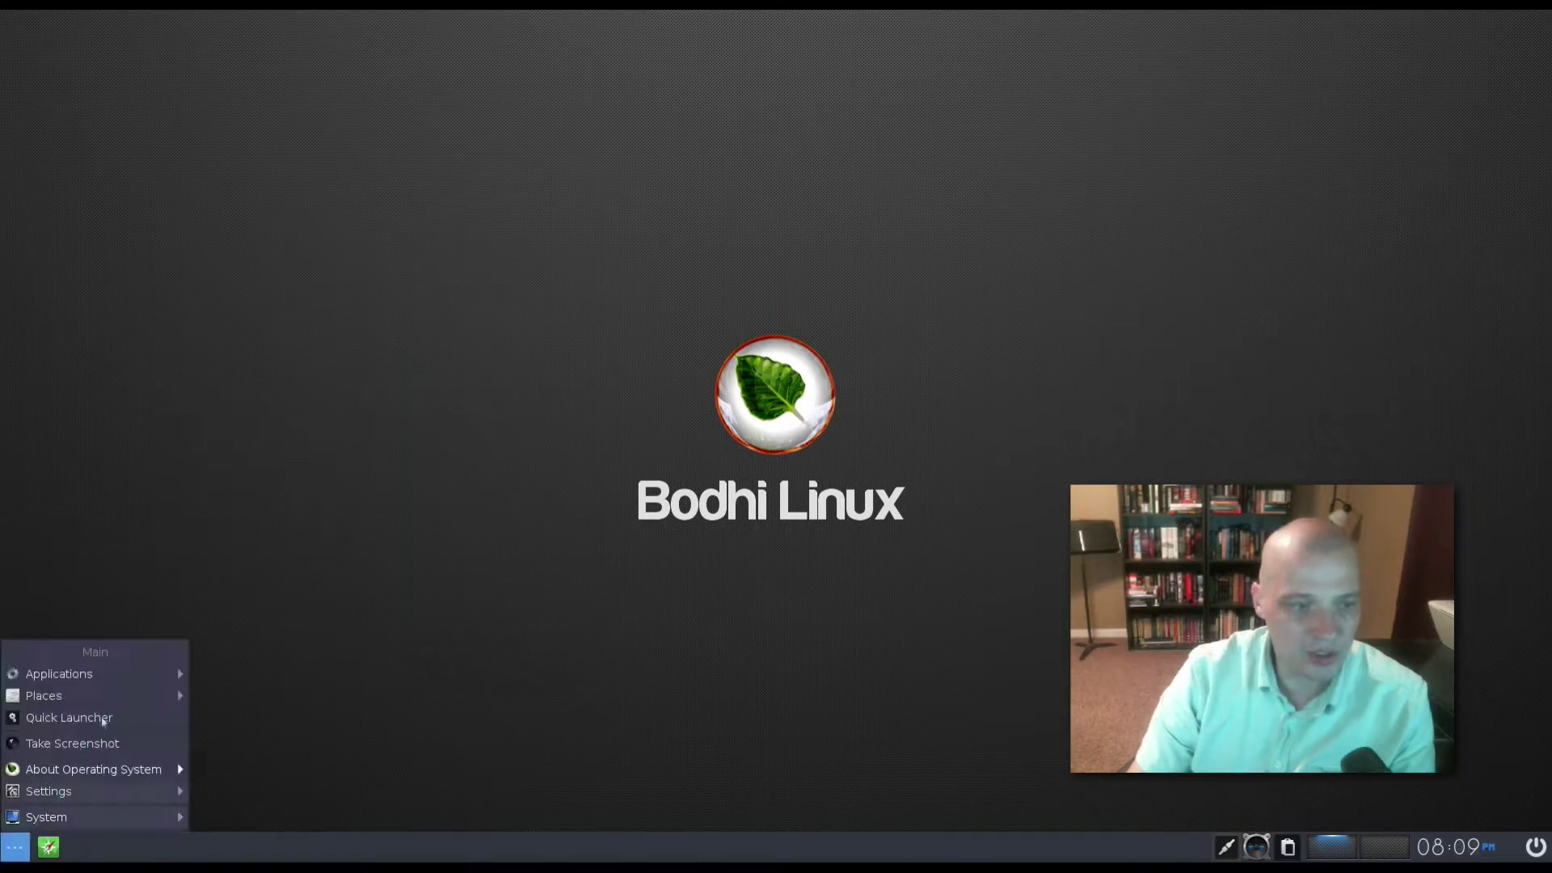
mouse_move(298, 577)
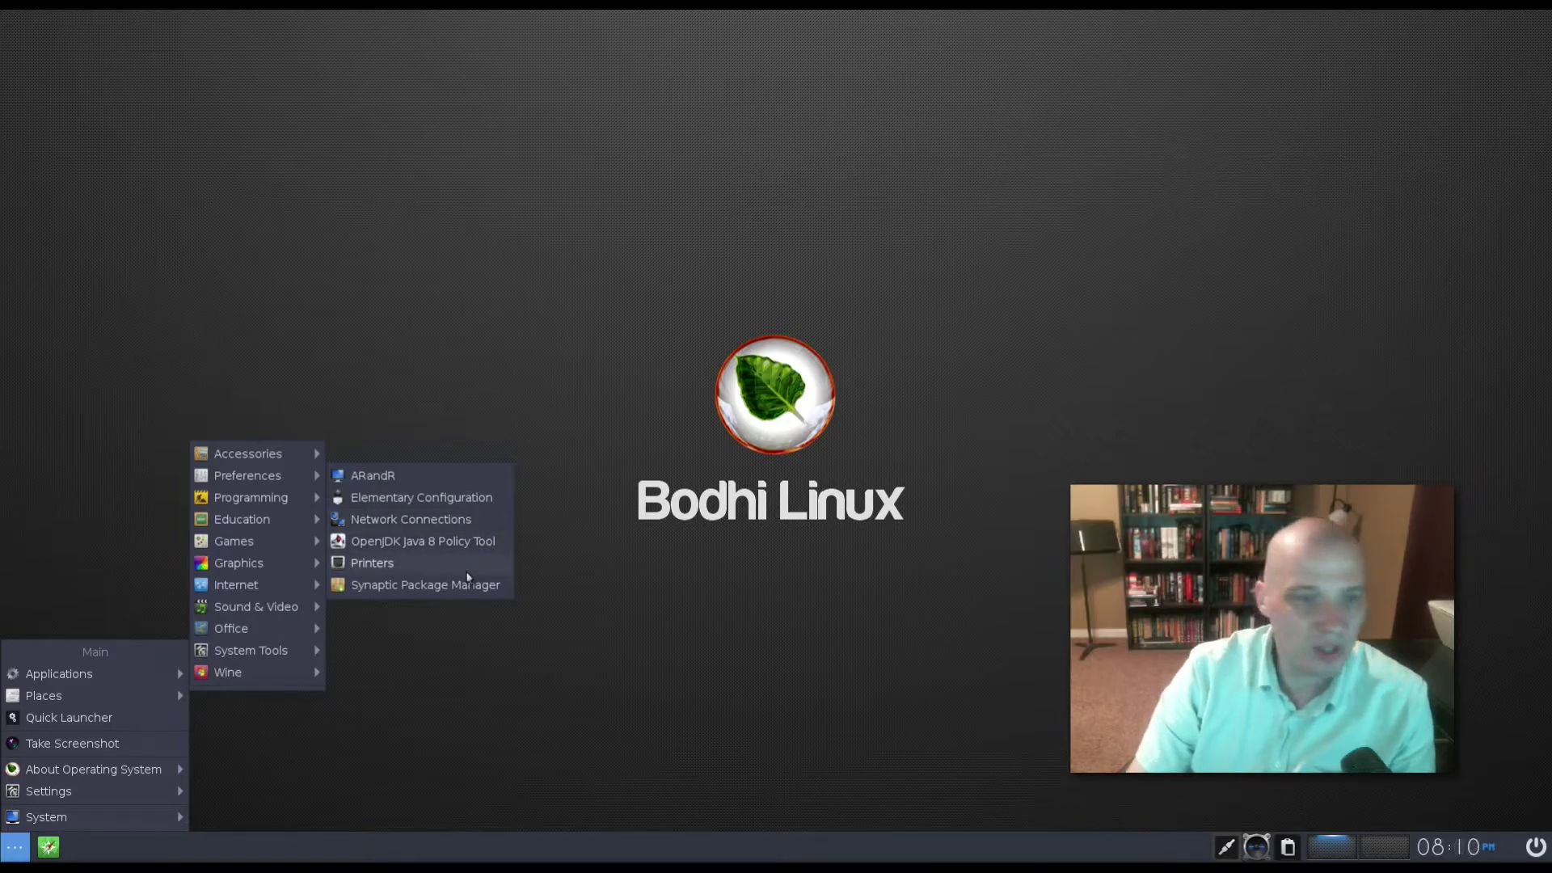
click(473, 587)
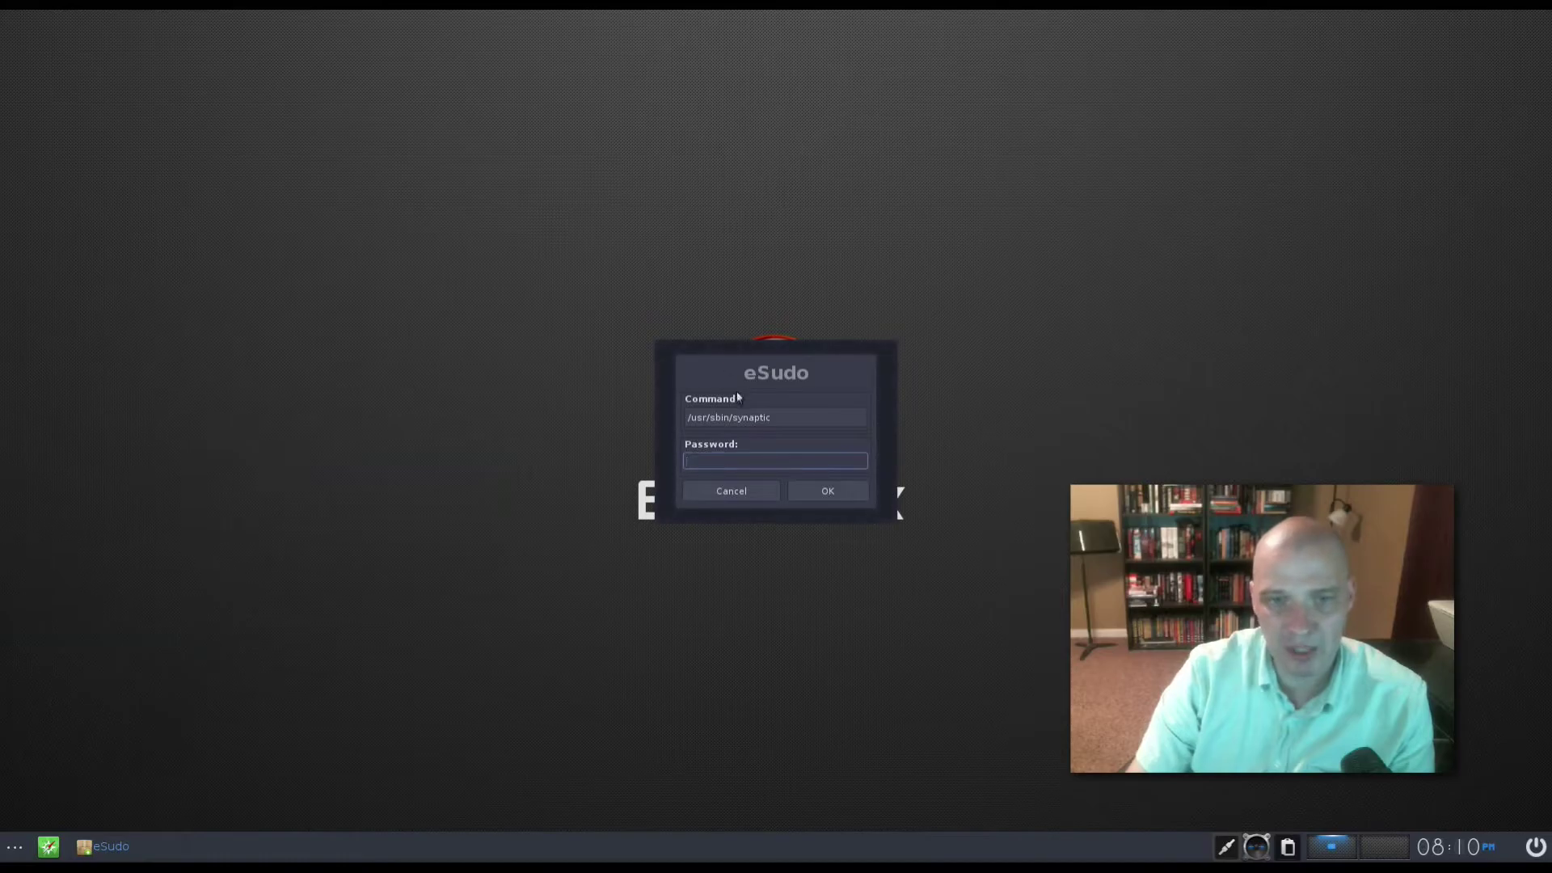
text(*******)
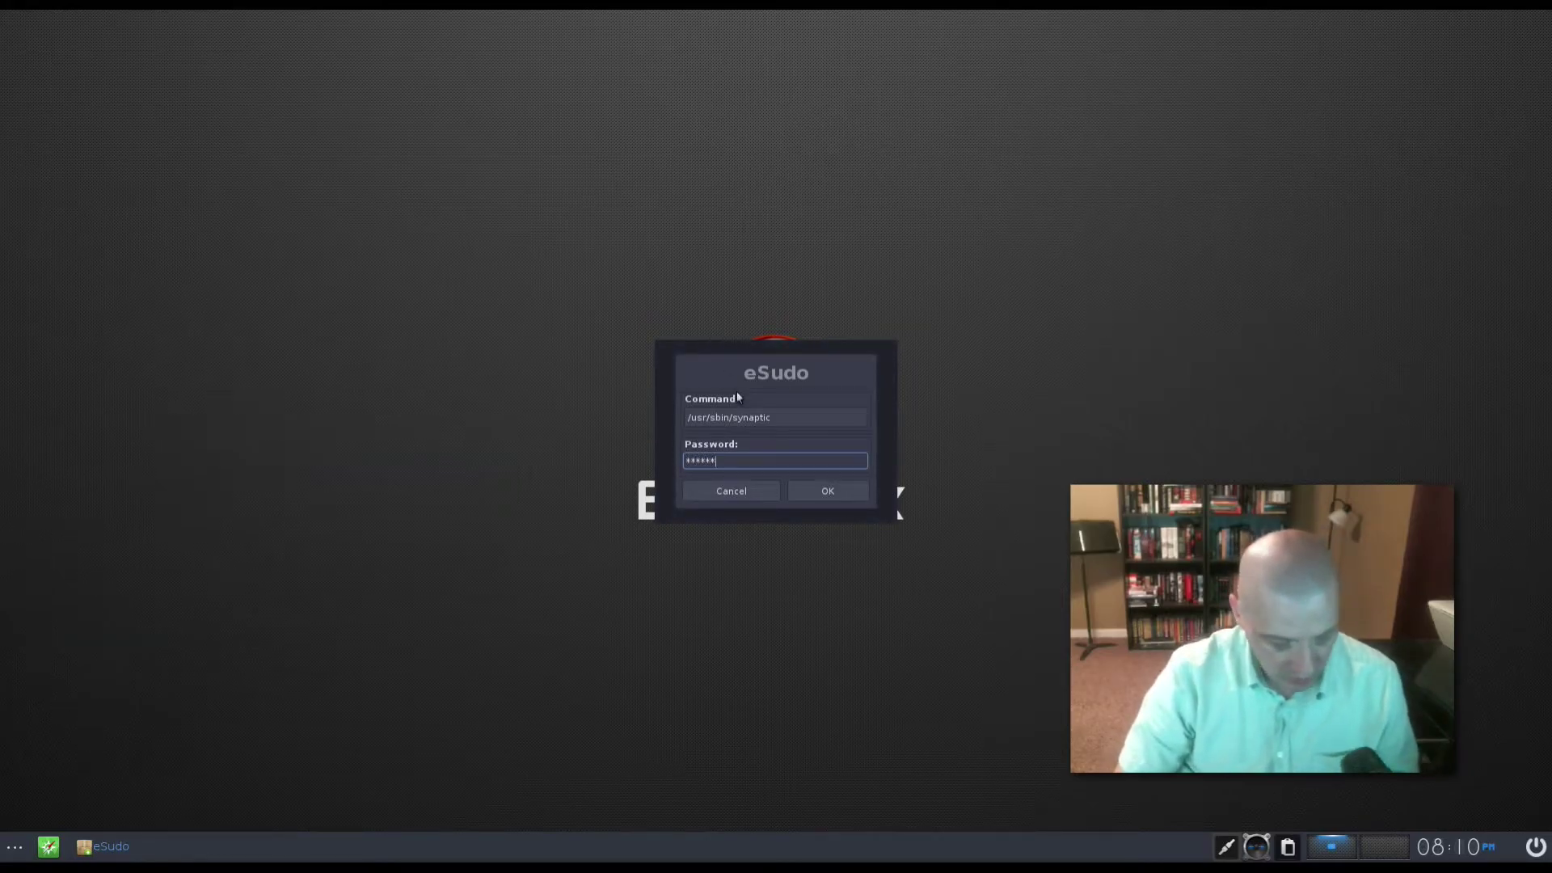
click(837, 488)
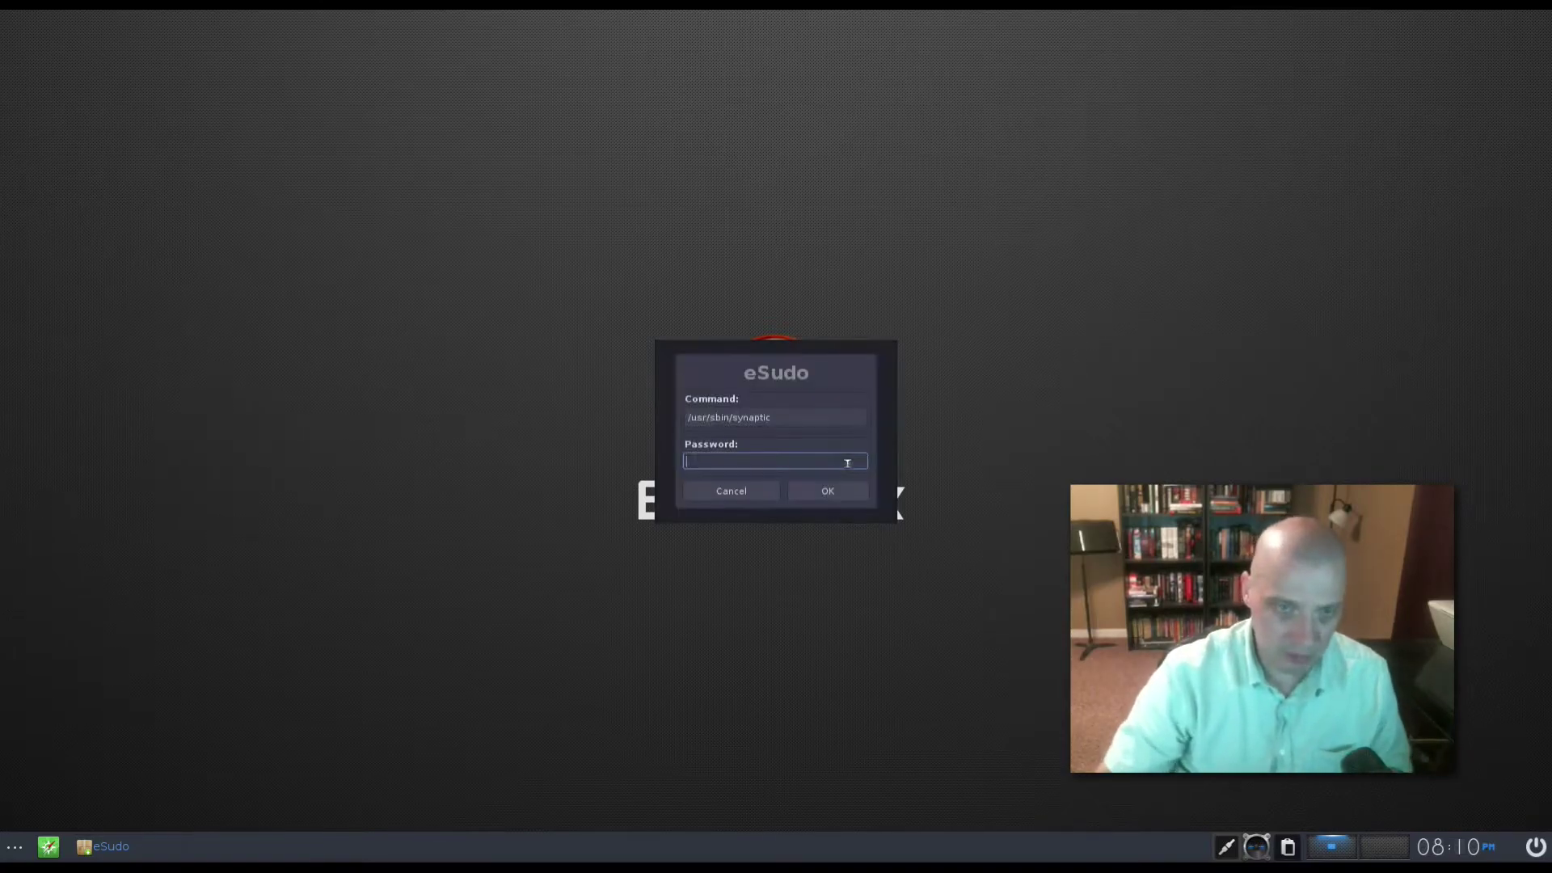
text(*****)
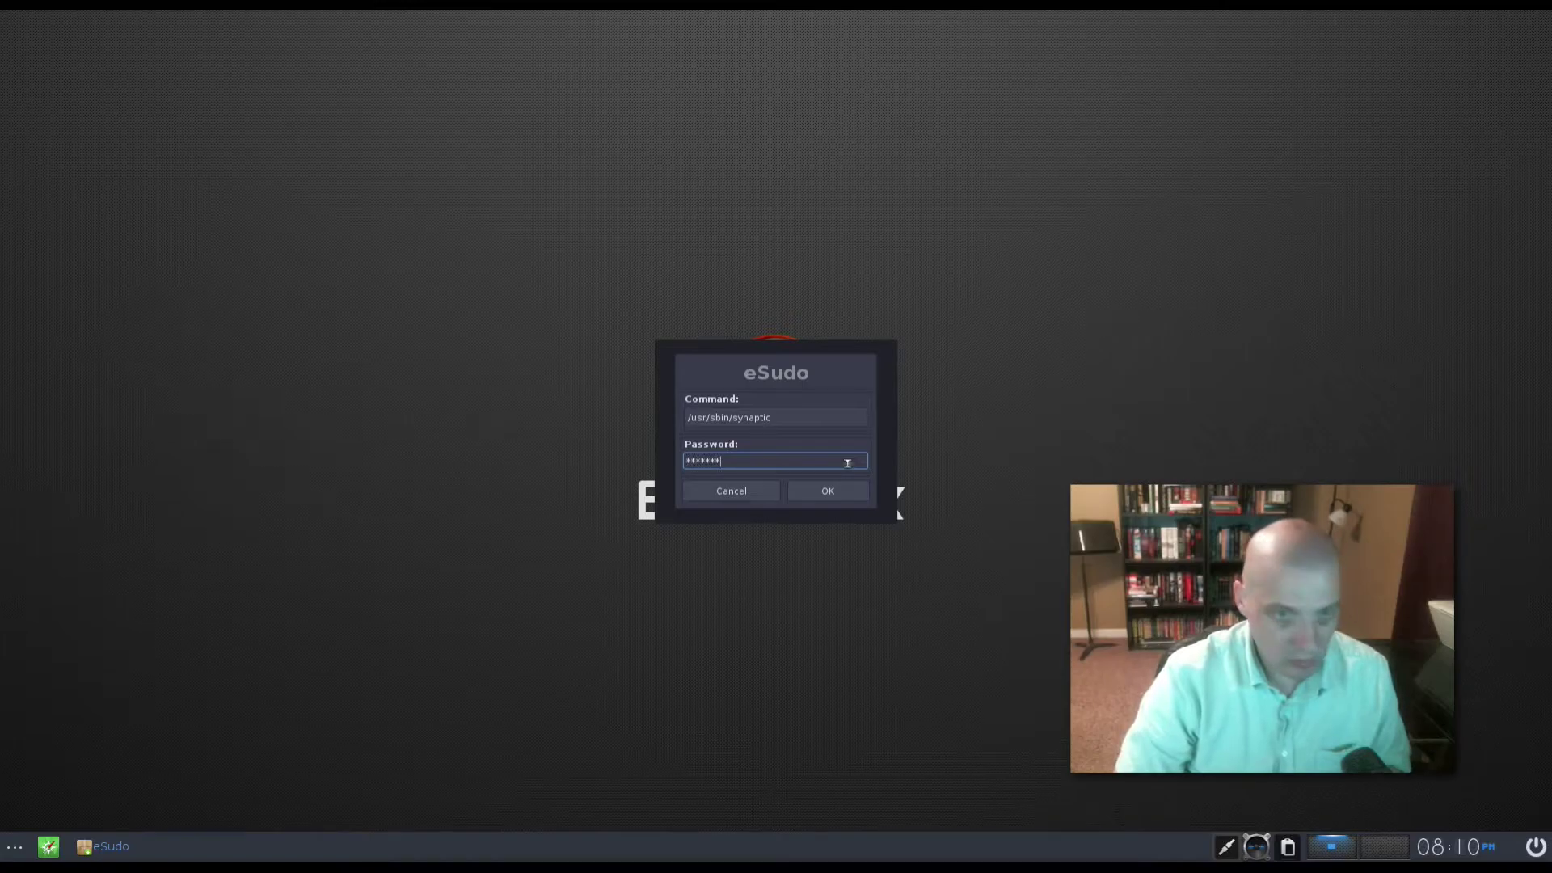
text(*)
key(Return)
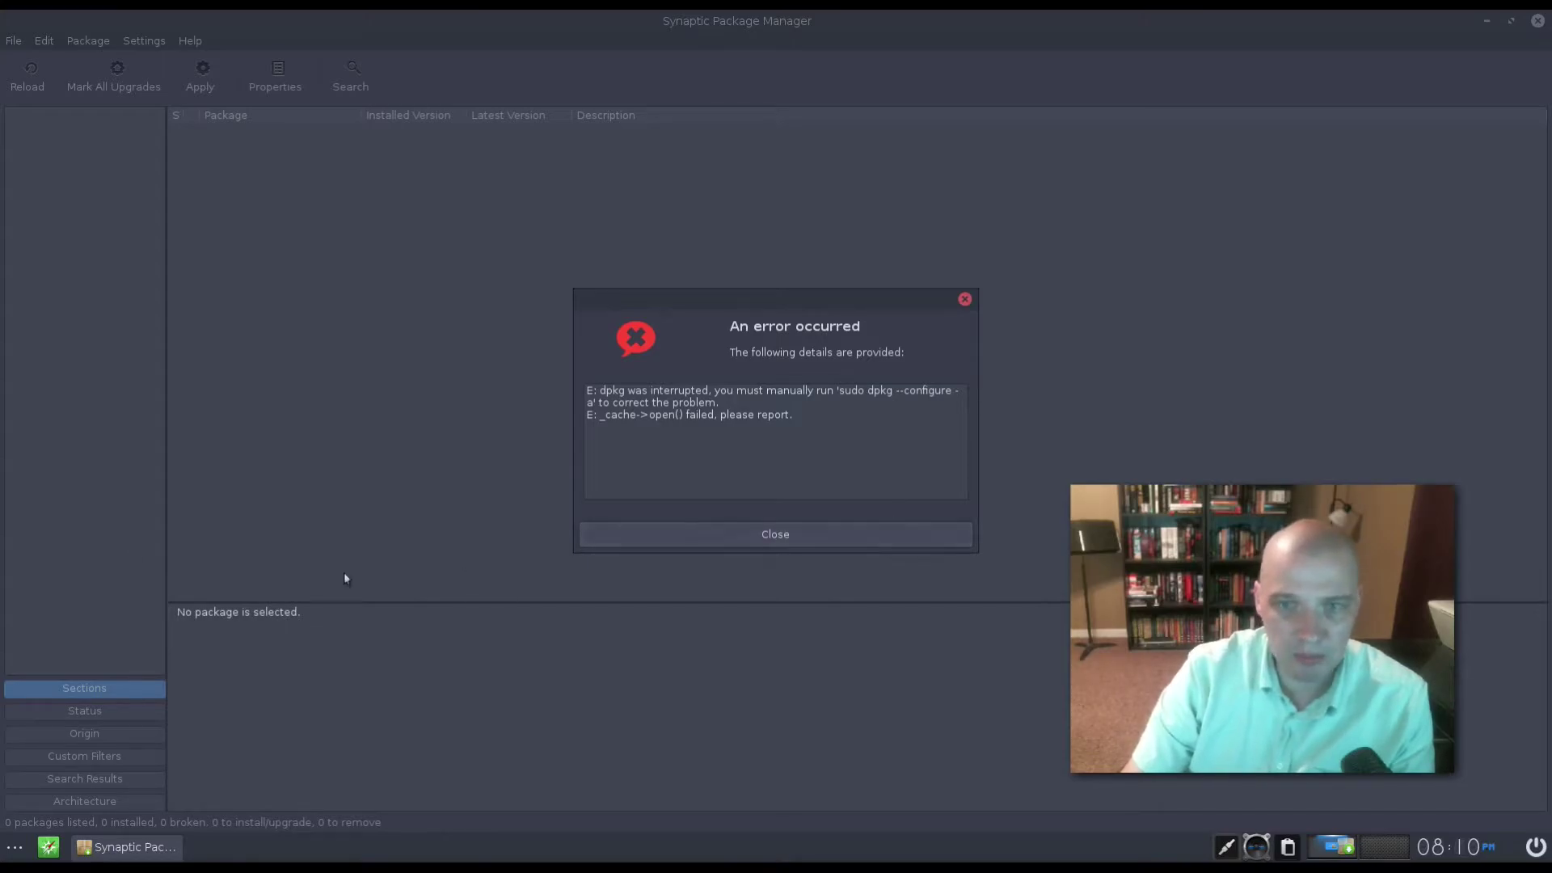
- Dismiss the dpkg error, closing Synaptic, and bring up the main menu's application categories
click(966, 299)
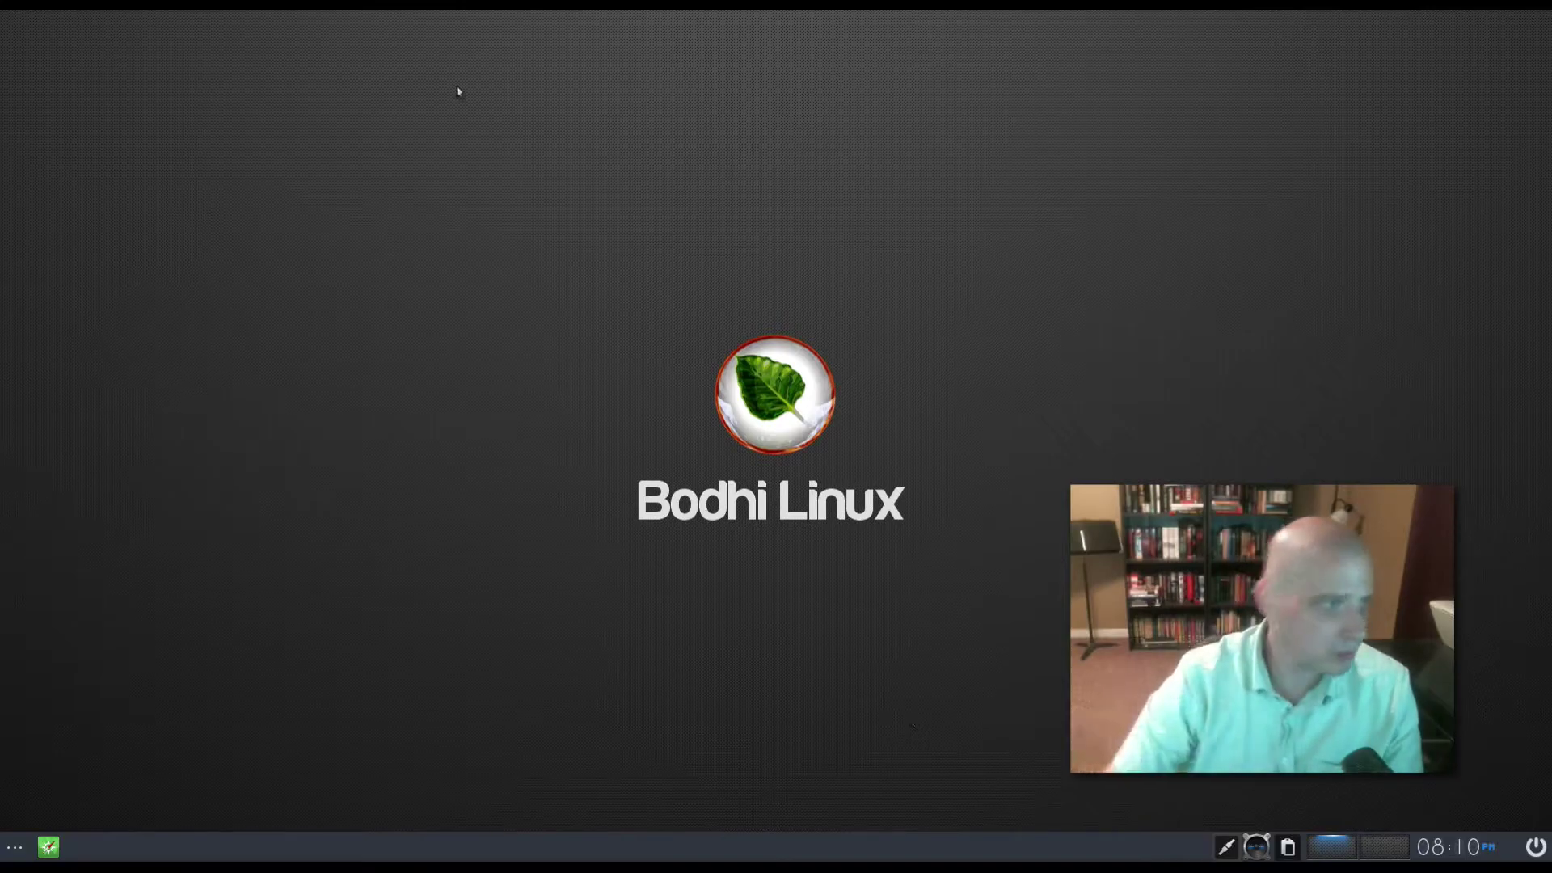
click(15, 846)
mouse_move(59, 673)
mouse_move(265, 482)
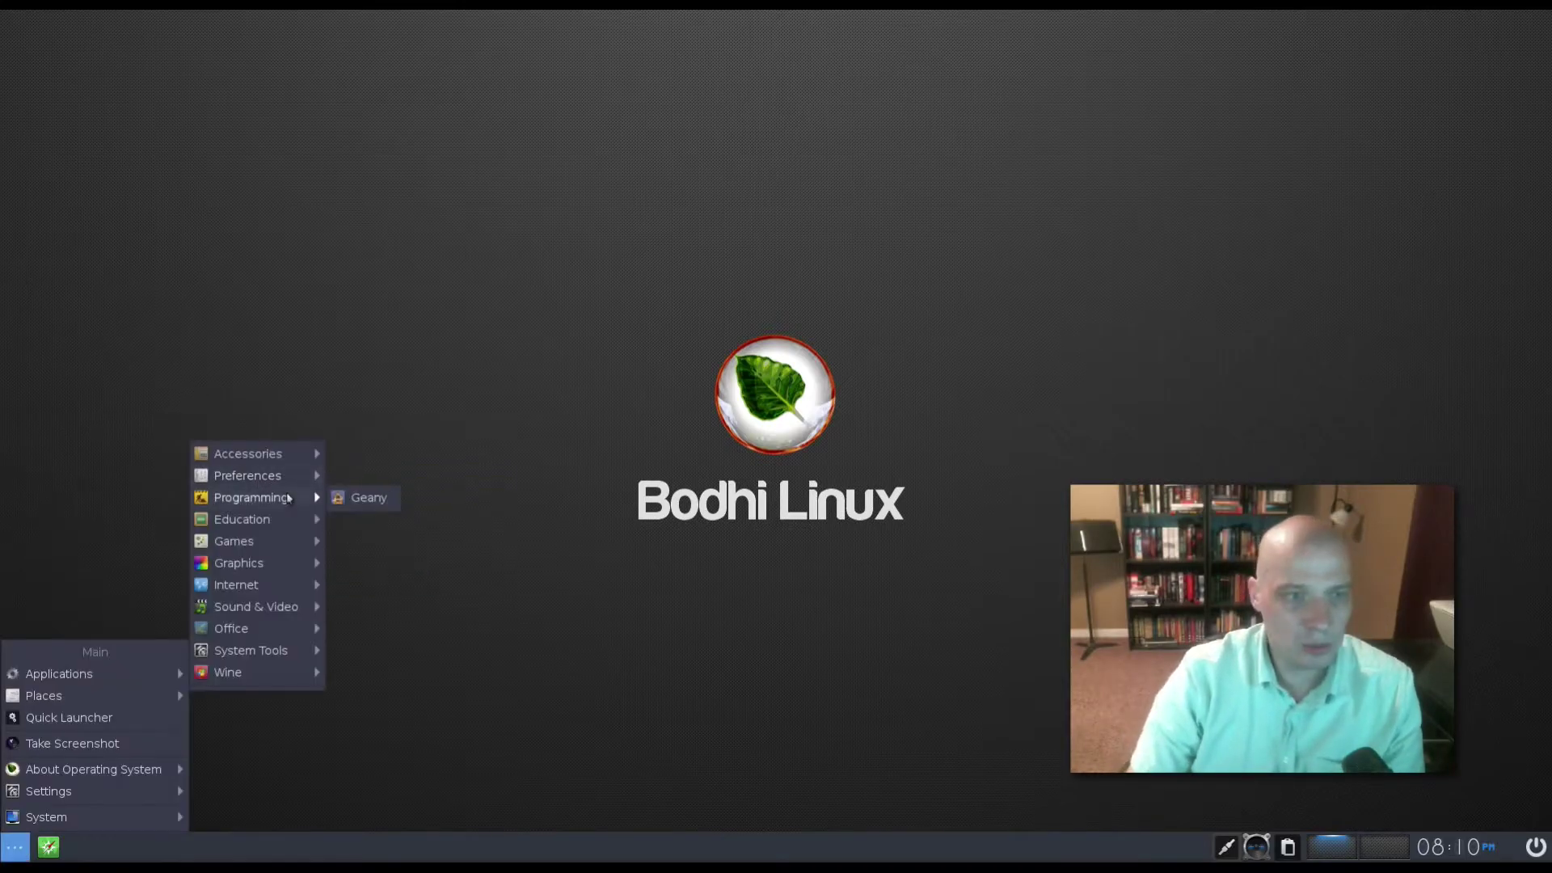
click(393, 503)
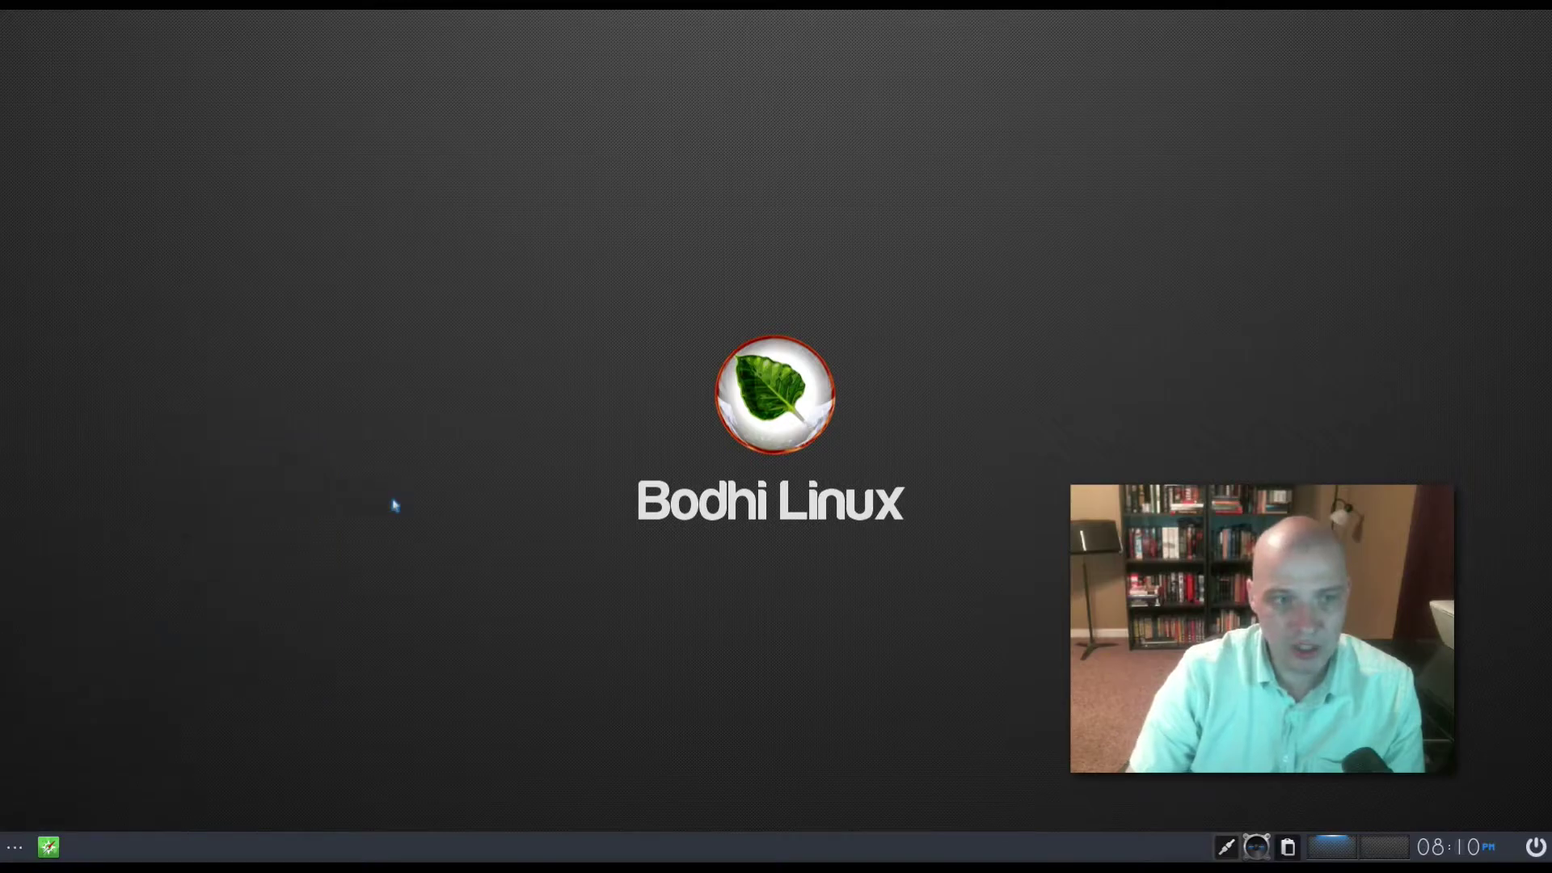
drag(476, 24, 487, 204)
click(530, 218)
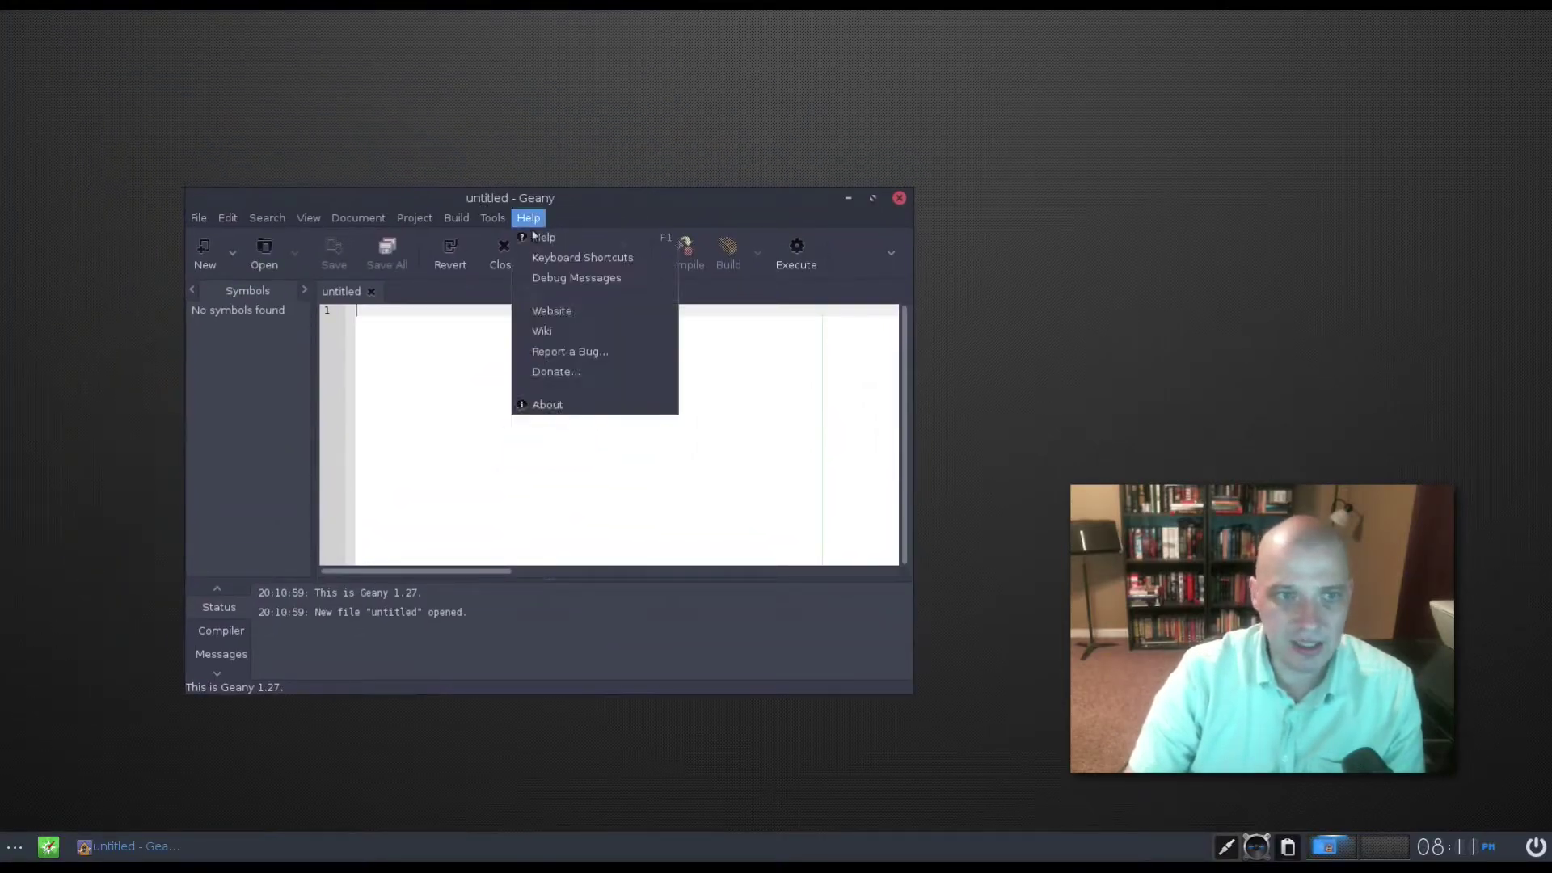
click(591, 404)
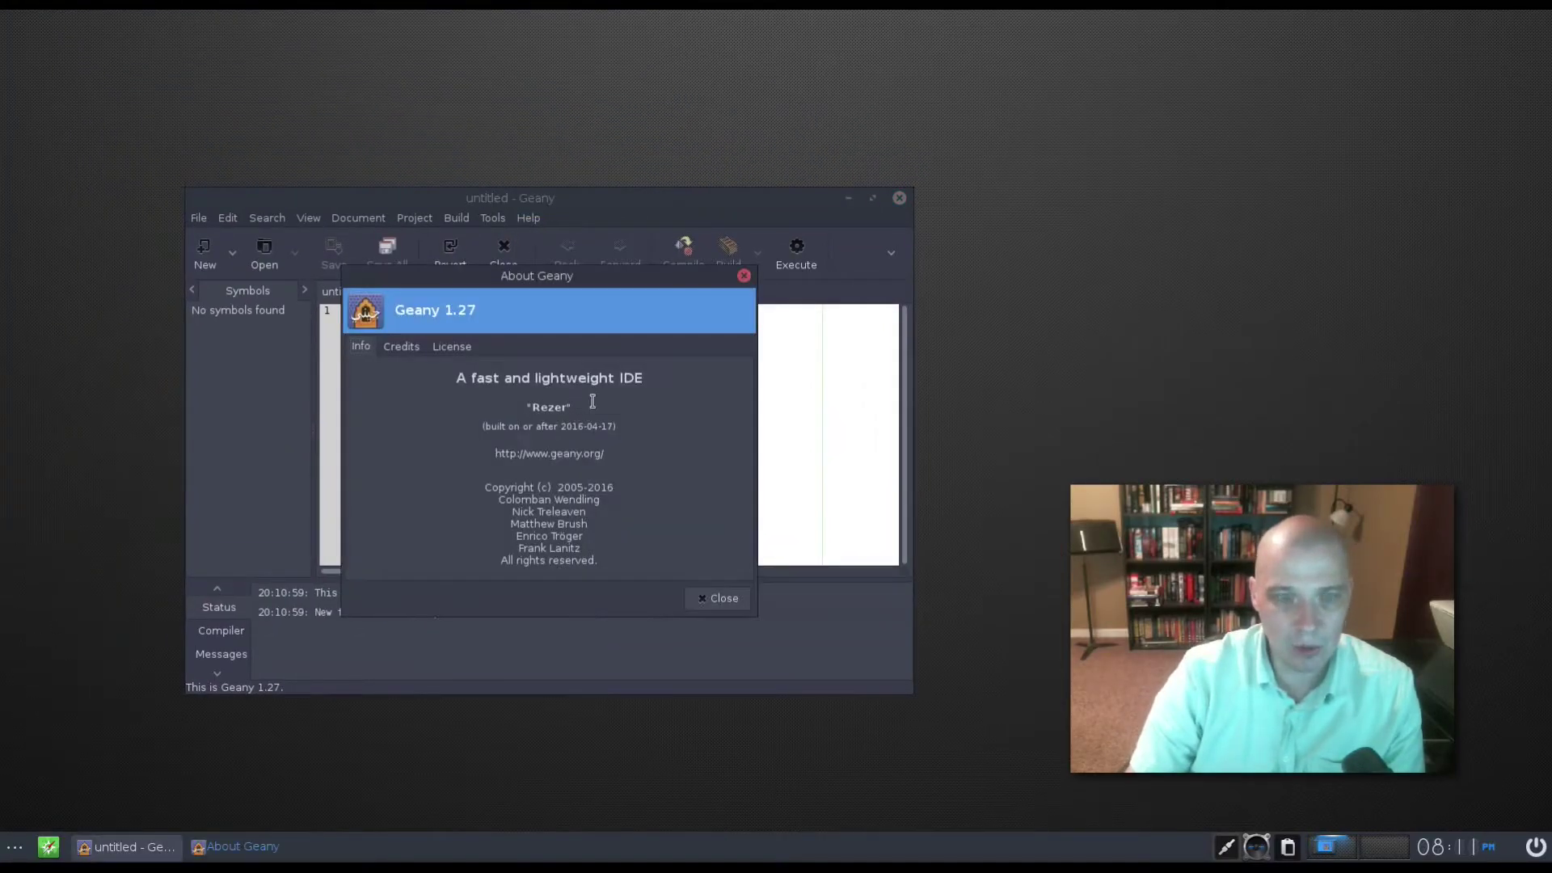
click(715, 599)
click(899, 198)
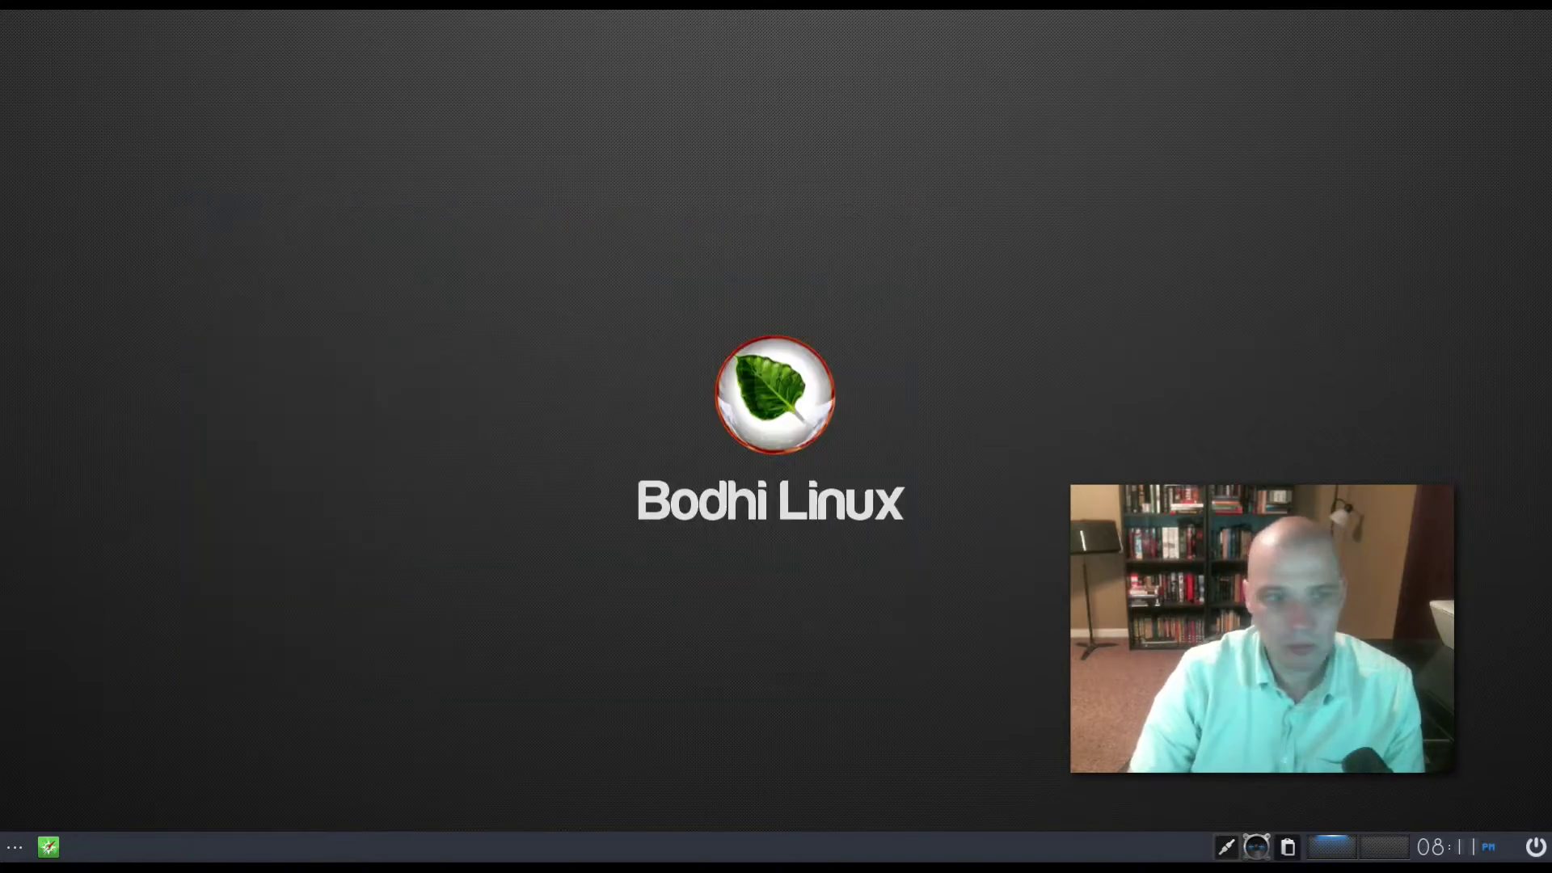
- Launch the Ephoto image viewer from the main menu, reposition its window, and close it
click(9, 848)
mouse_move(142, 671)
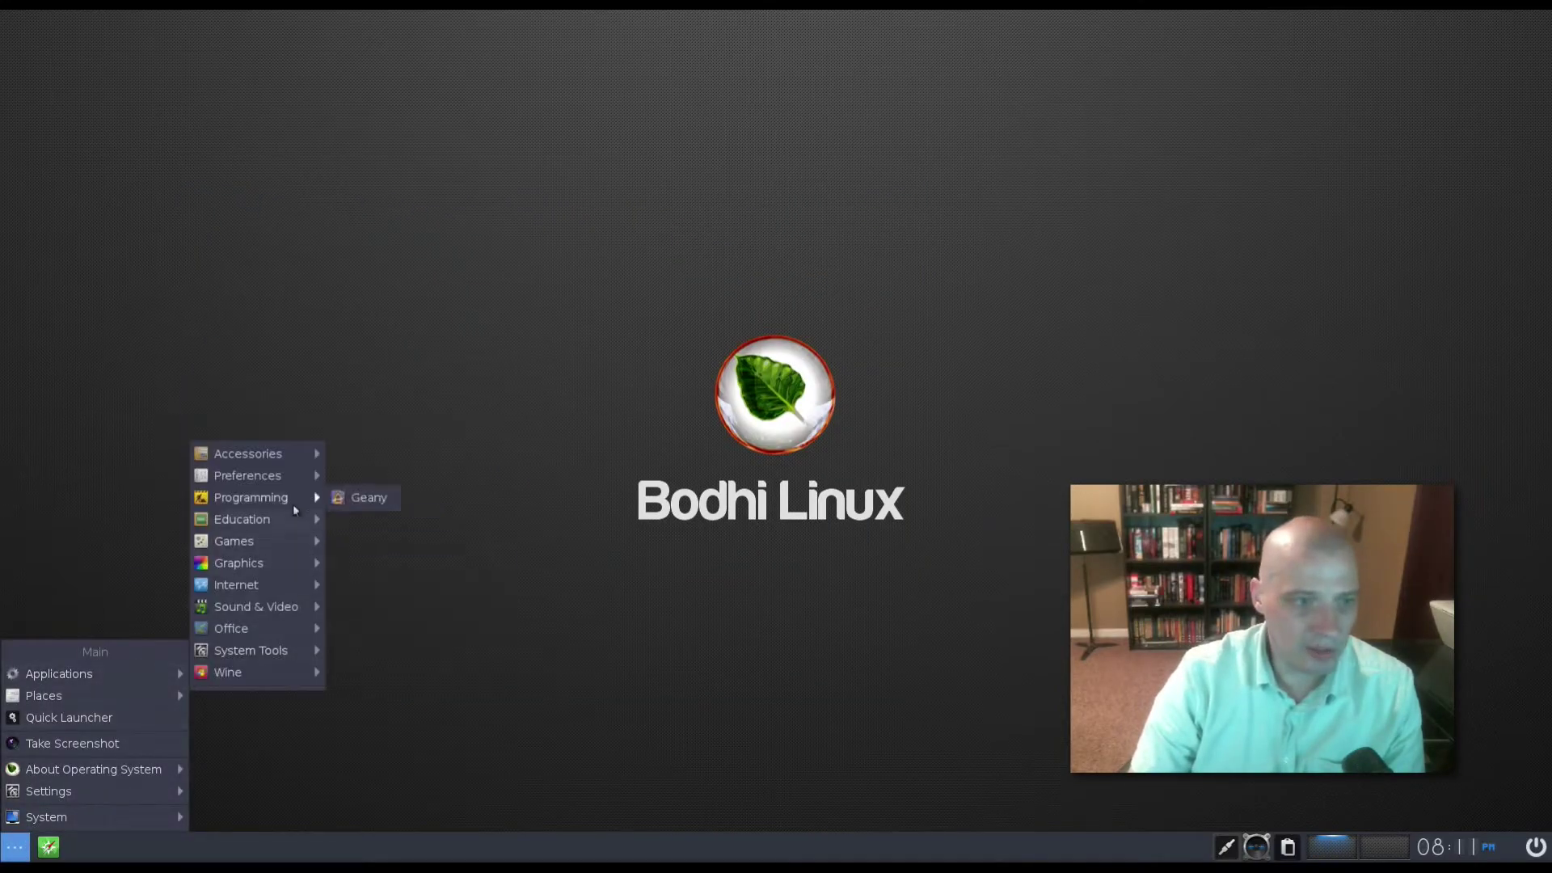
mouse_move(288, 527)
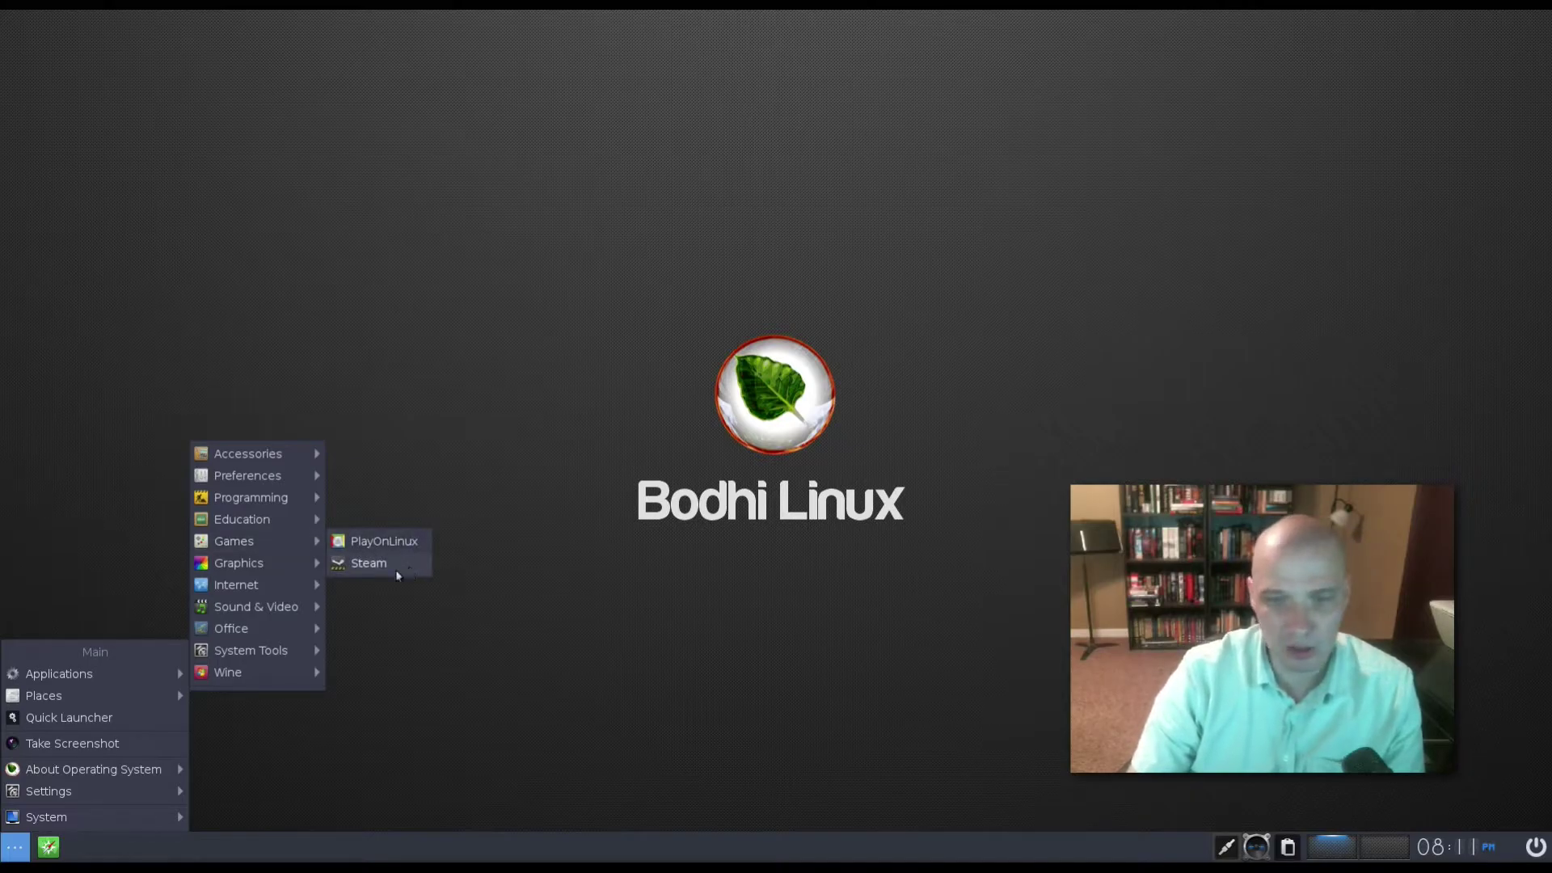
mouse_move(244, 563)
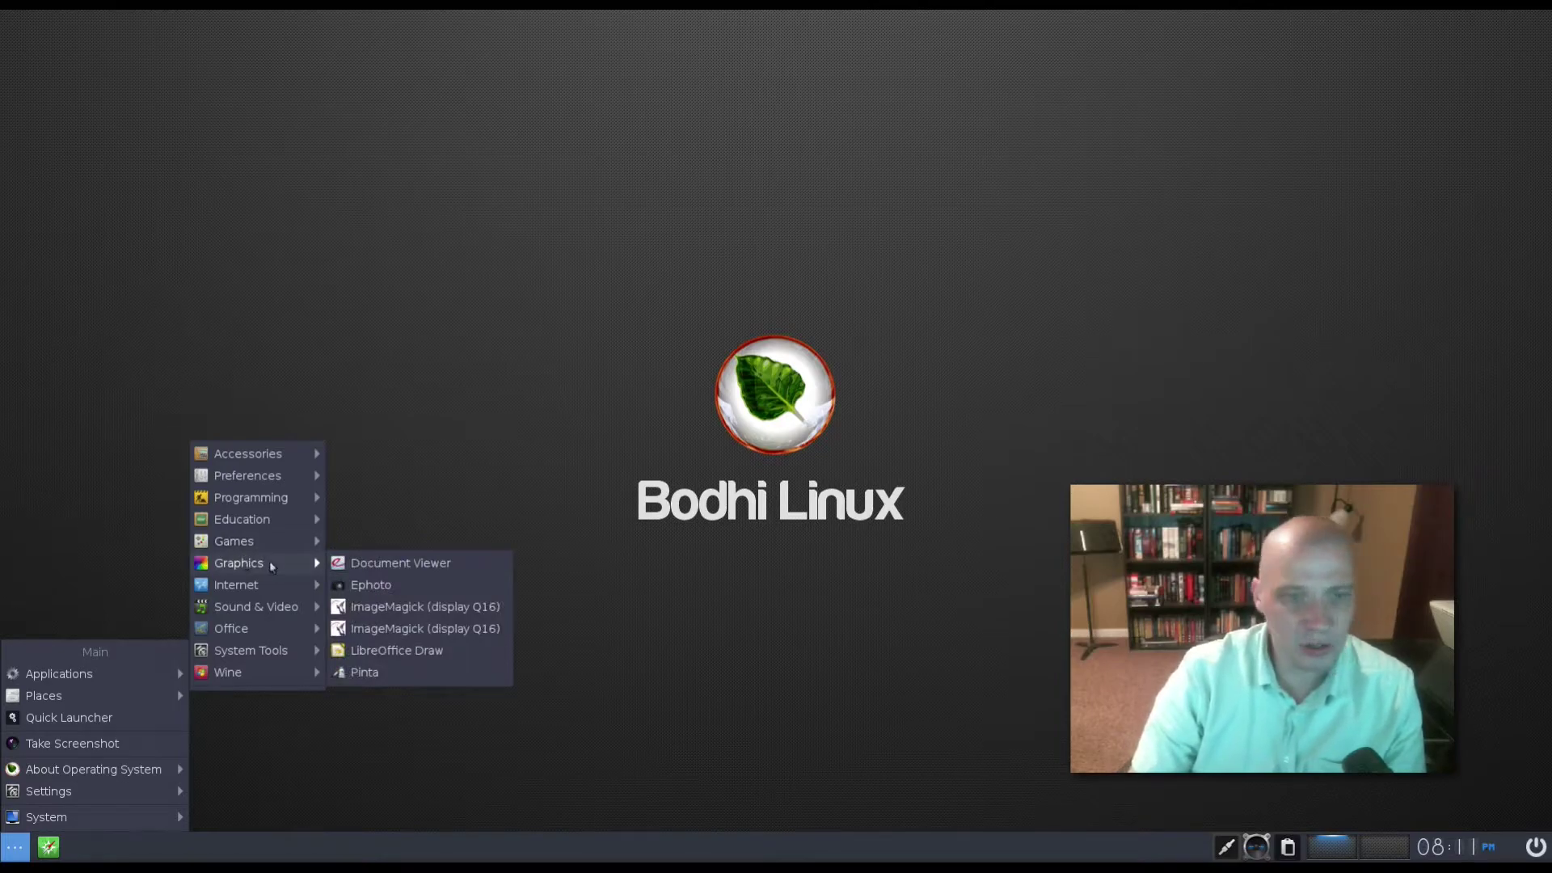
click(480, 586)
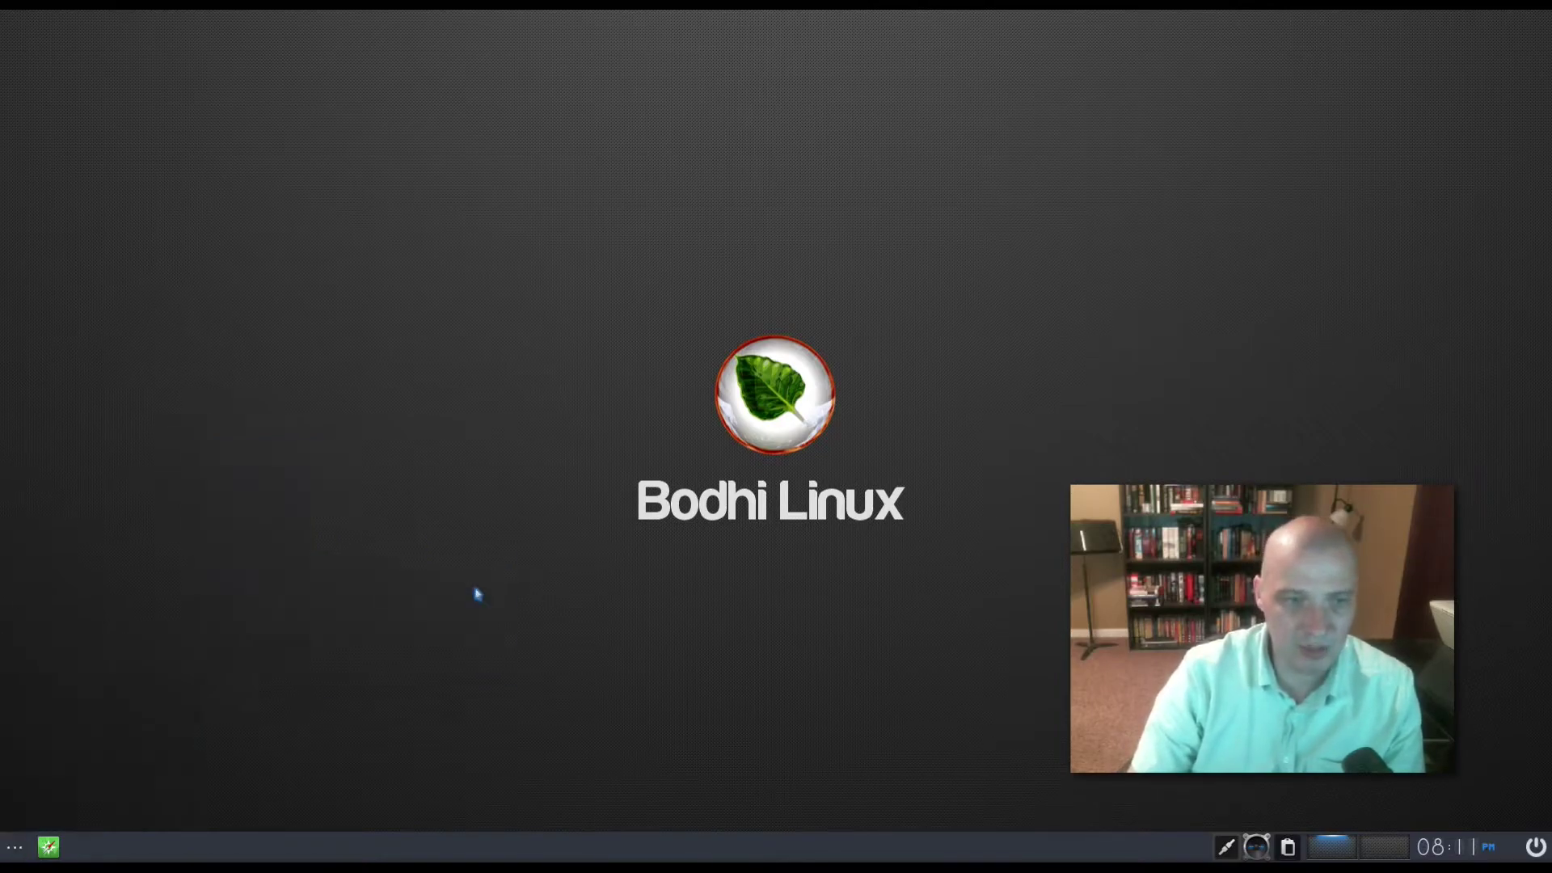
drag(330, 29, 417, 137)
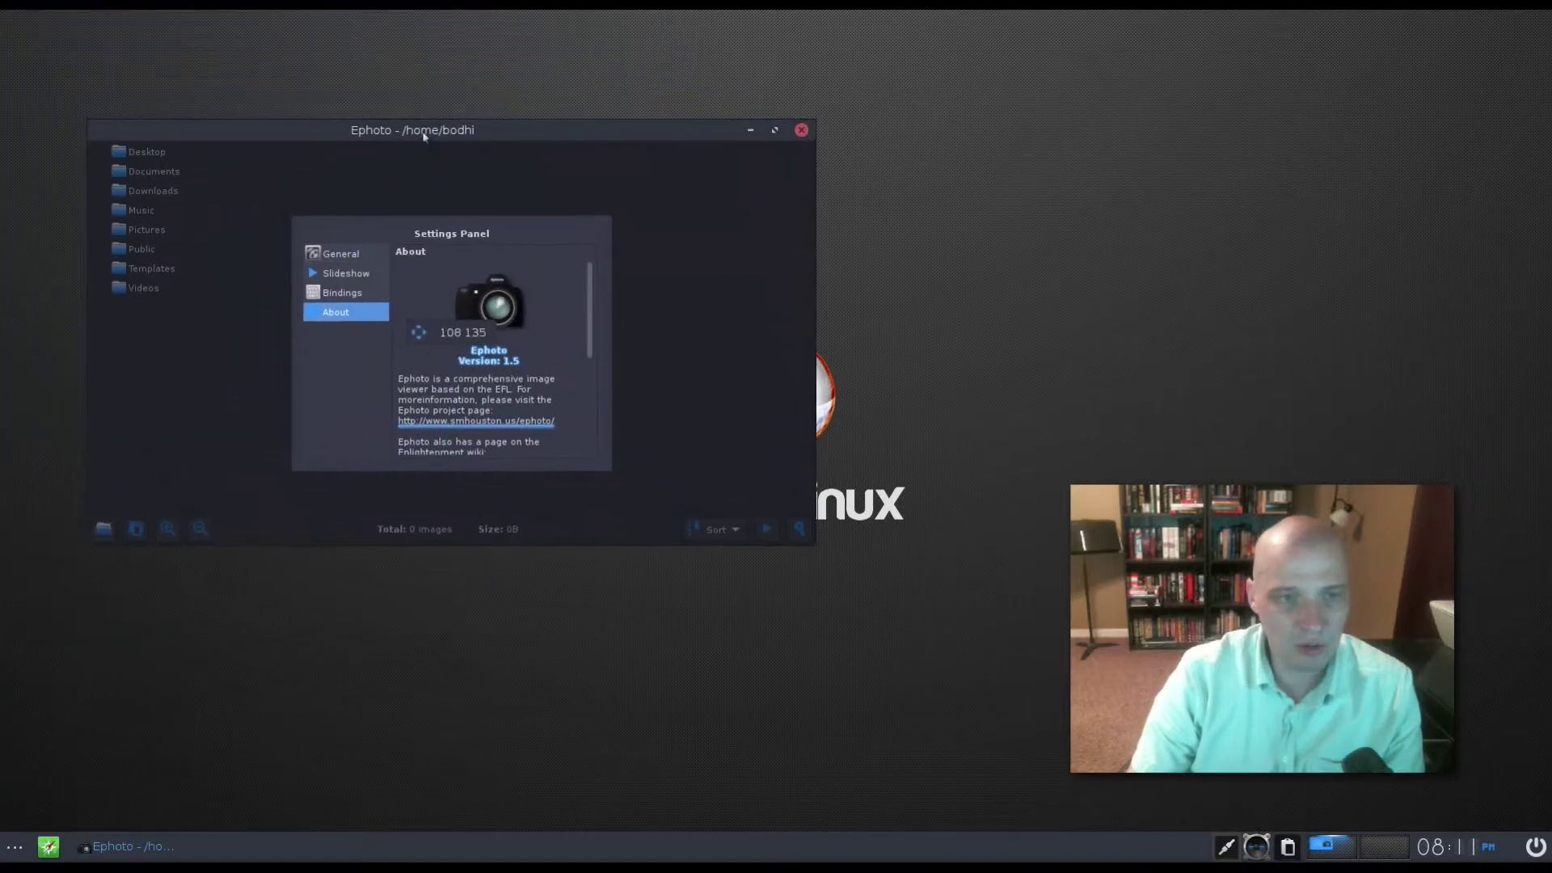
click(801, 130)
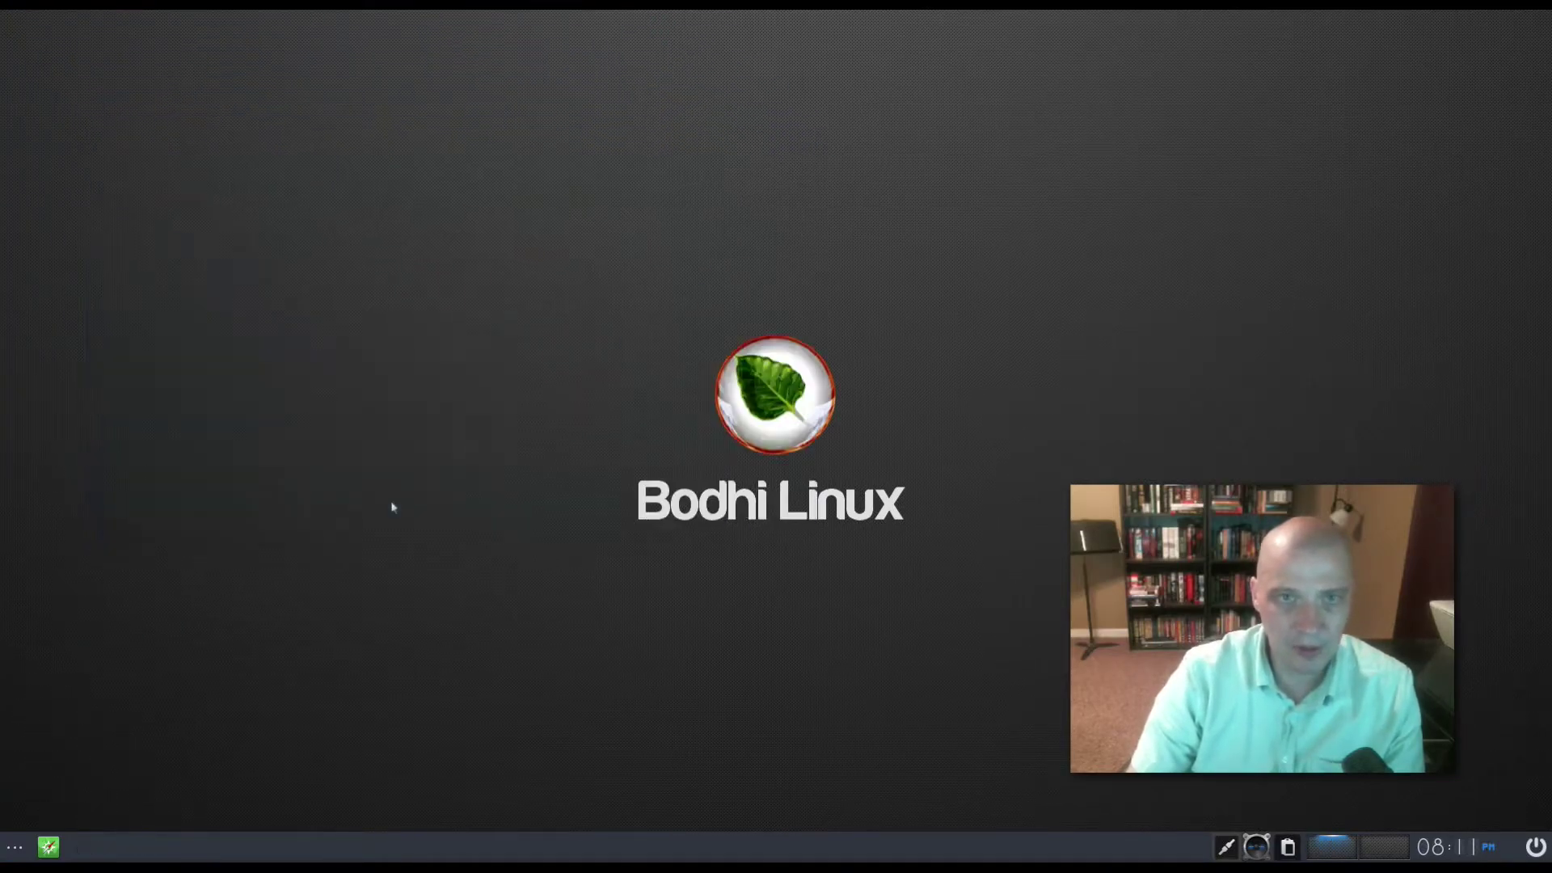
- Launch Pinta, check its About dialog showing version 1.6, close Pinta, and reopen the main menu
click(14, 846)
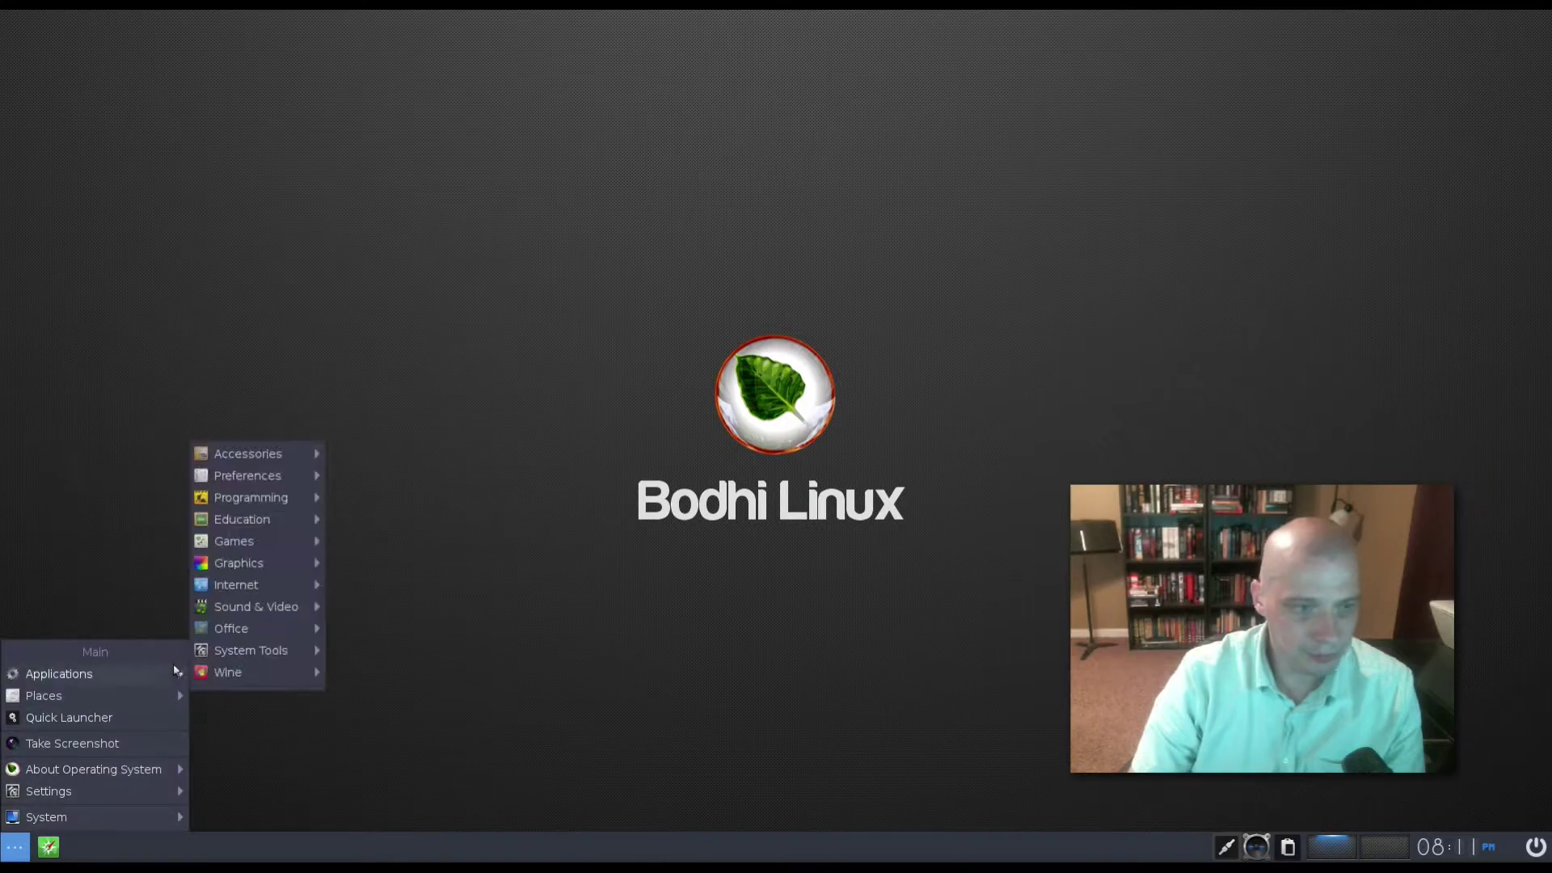
mouse_move(283, 565)
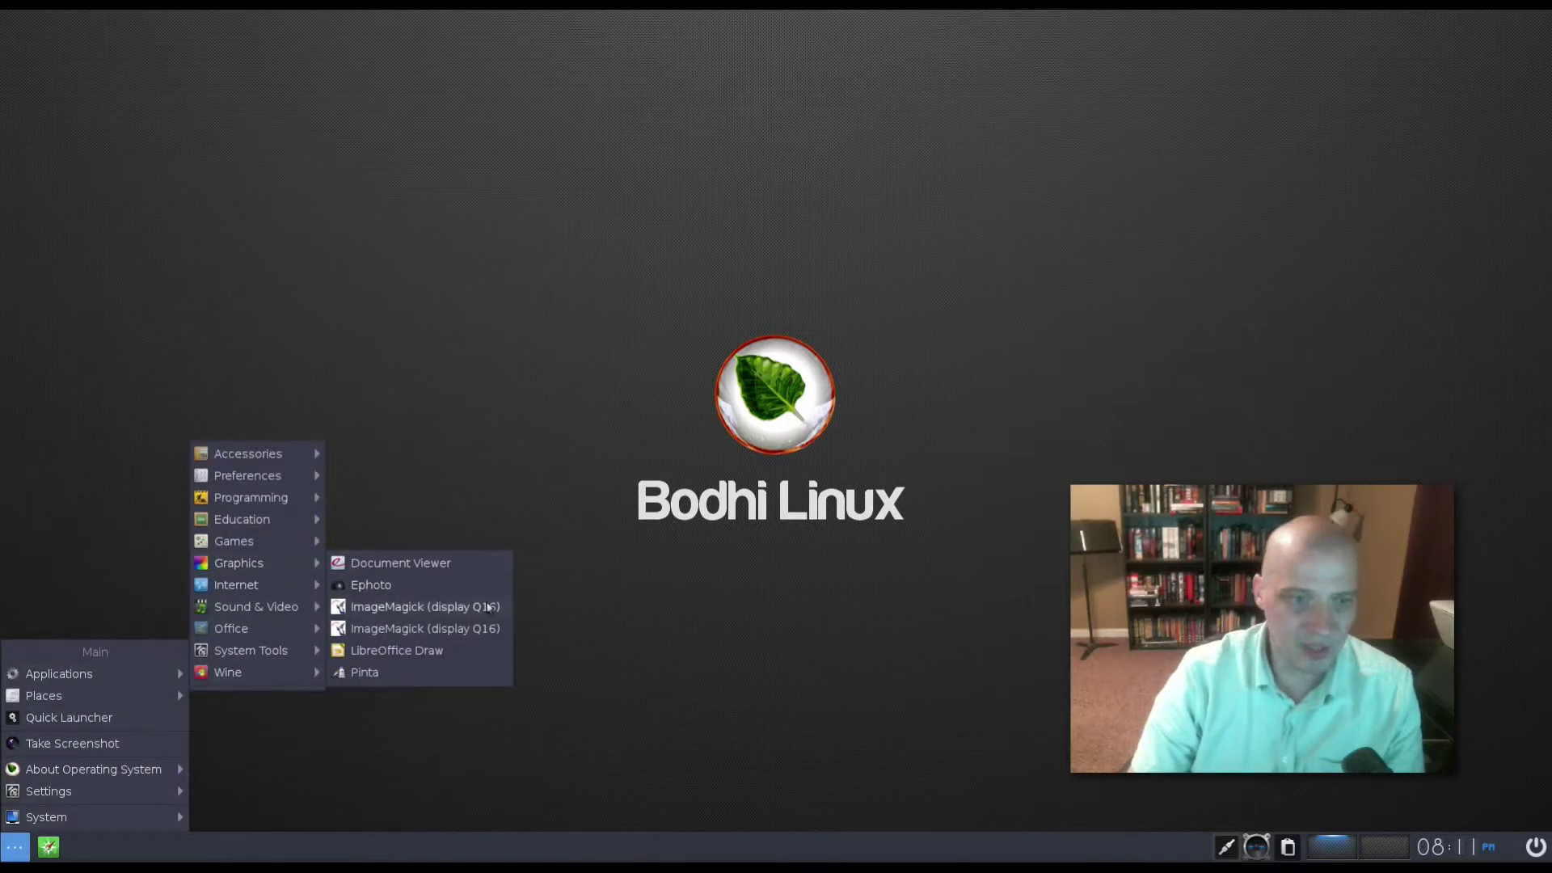
click(476, 681)
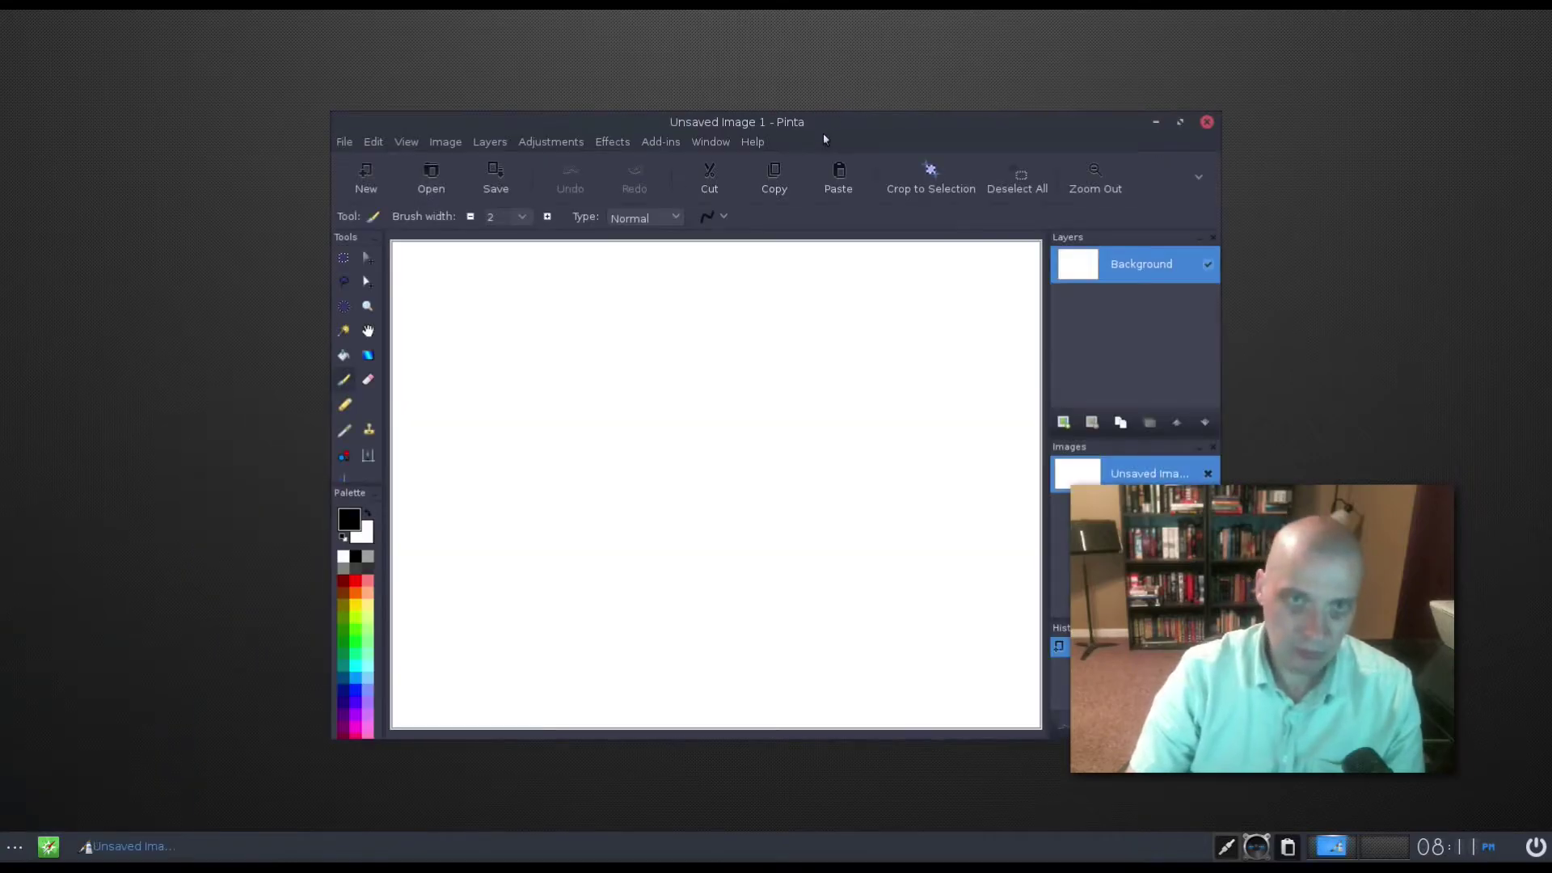
drag(822, 132, 565, 129)
click(495, 144)
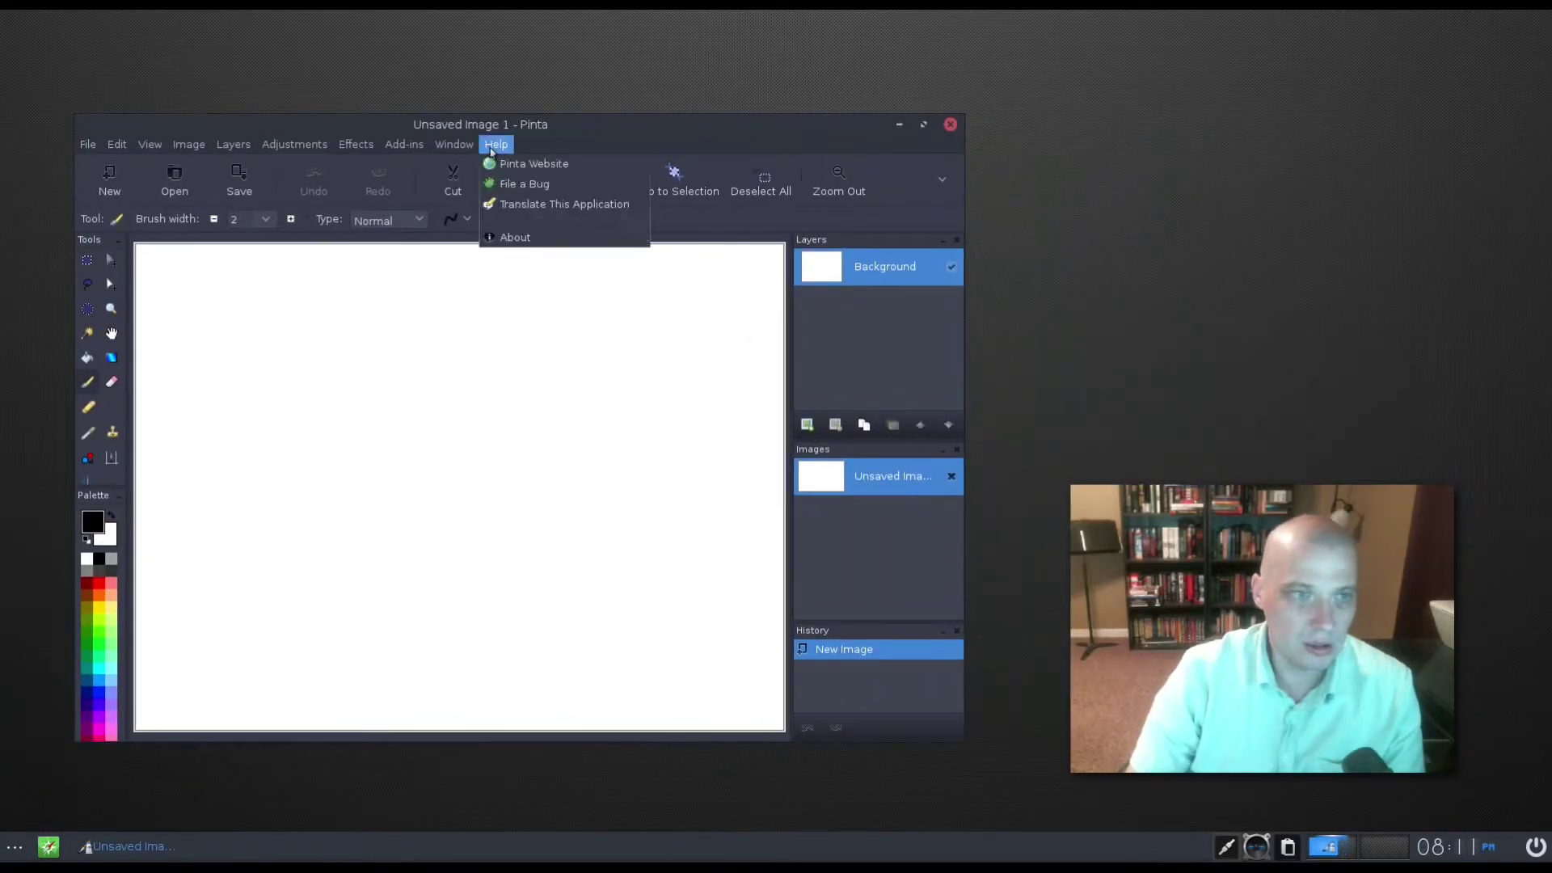
click(556, 238)
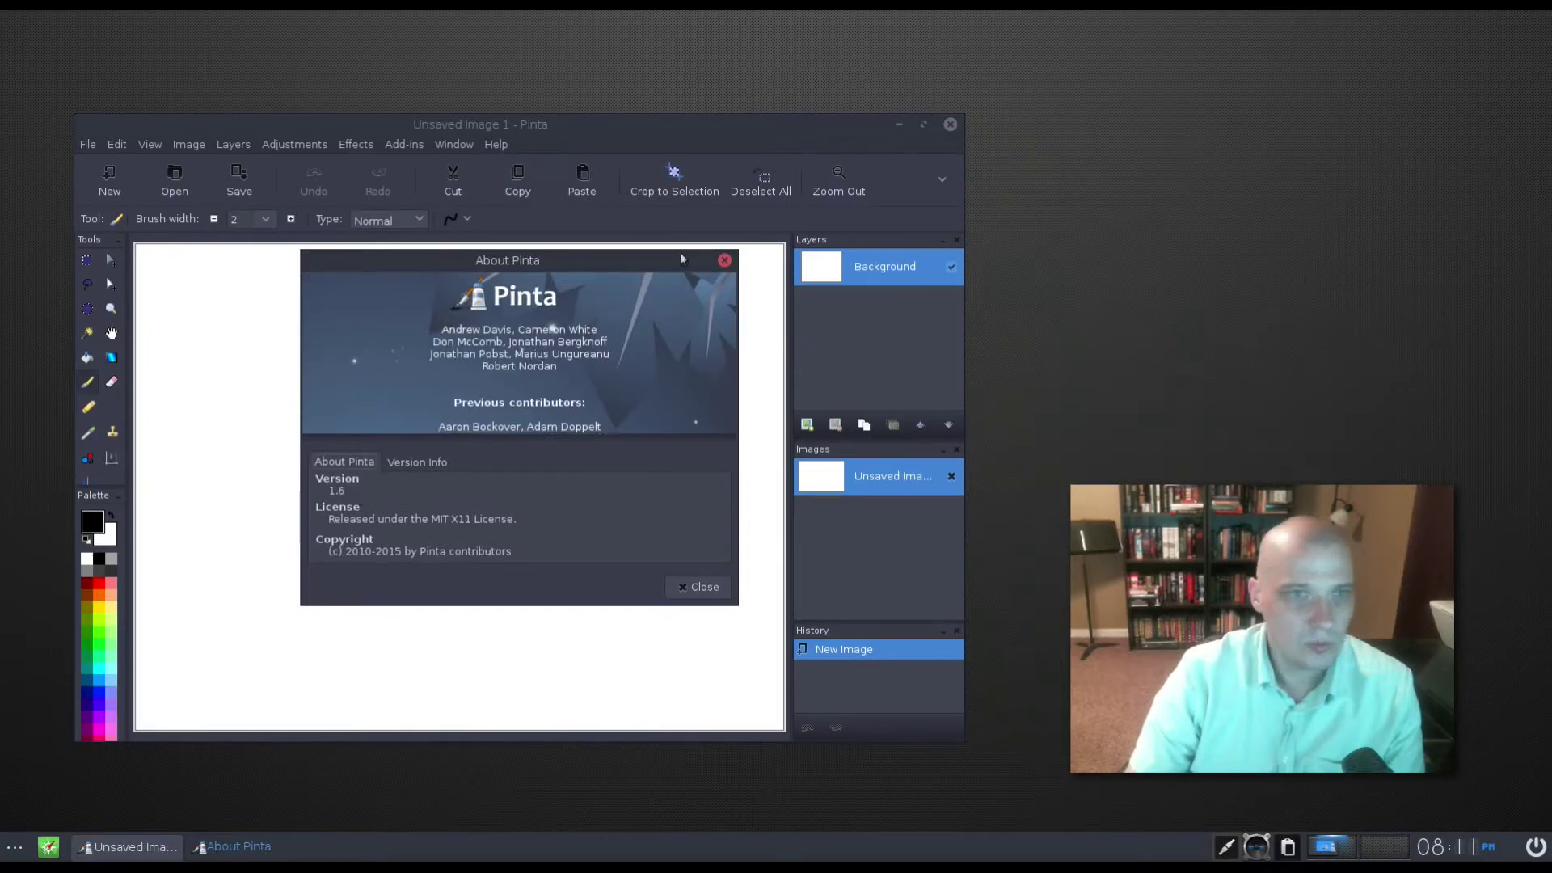
click(723, 260)
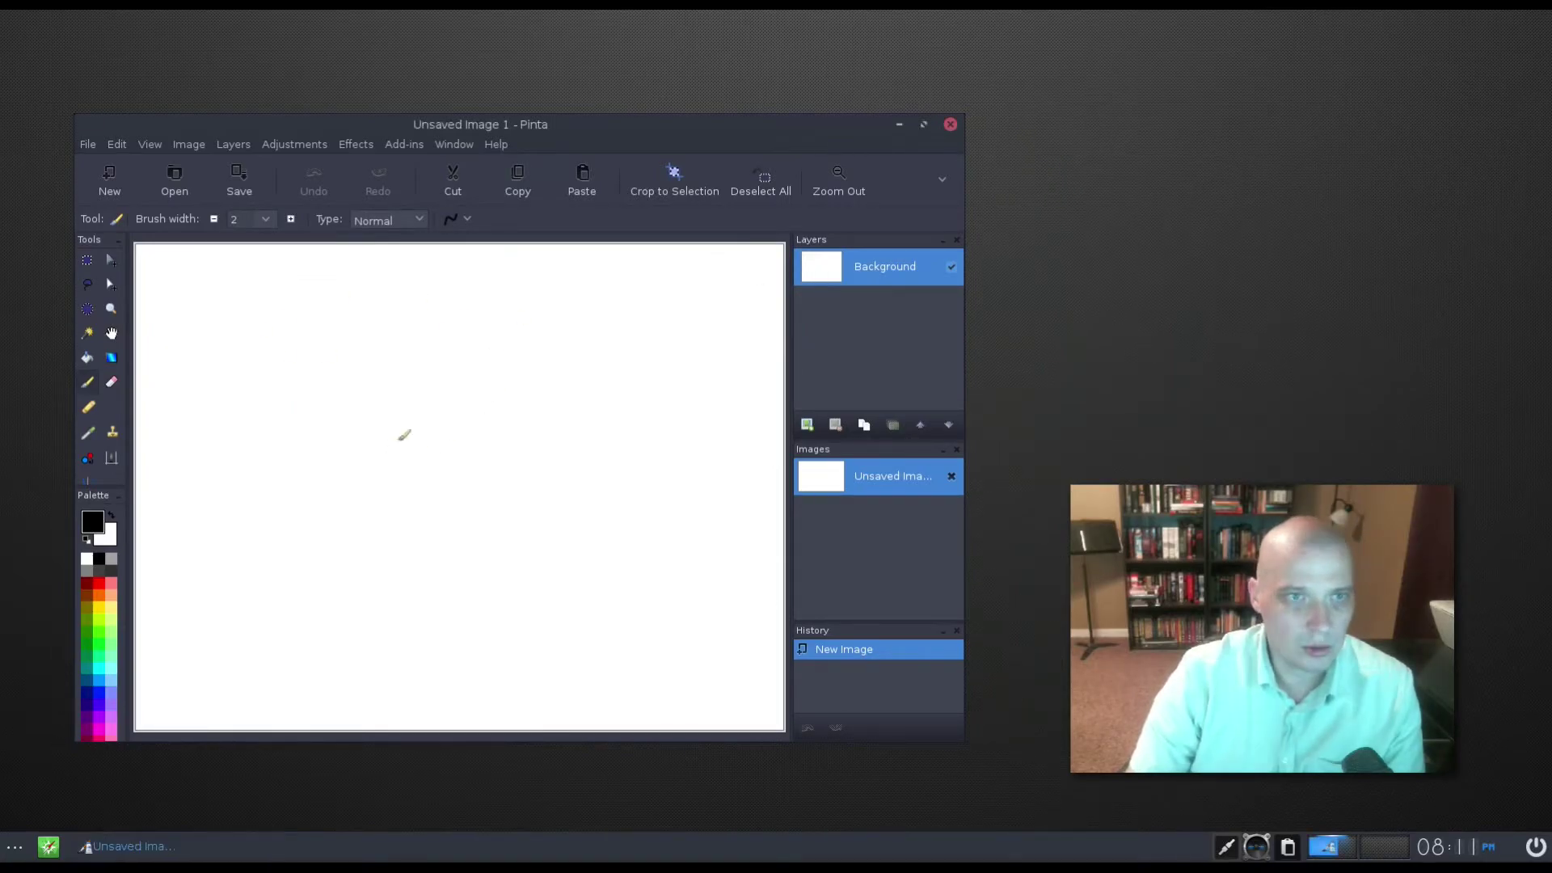
click(951, 123)
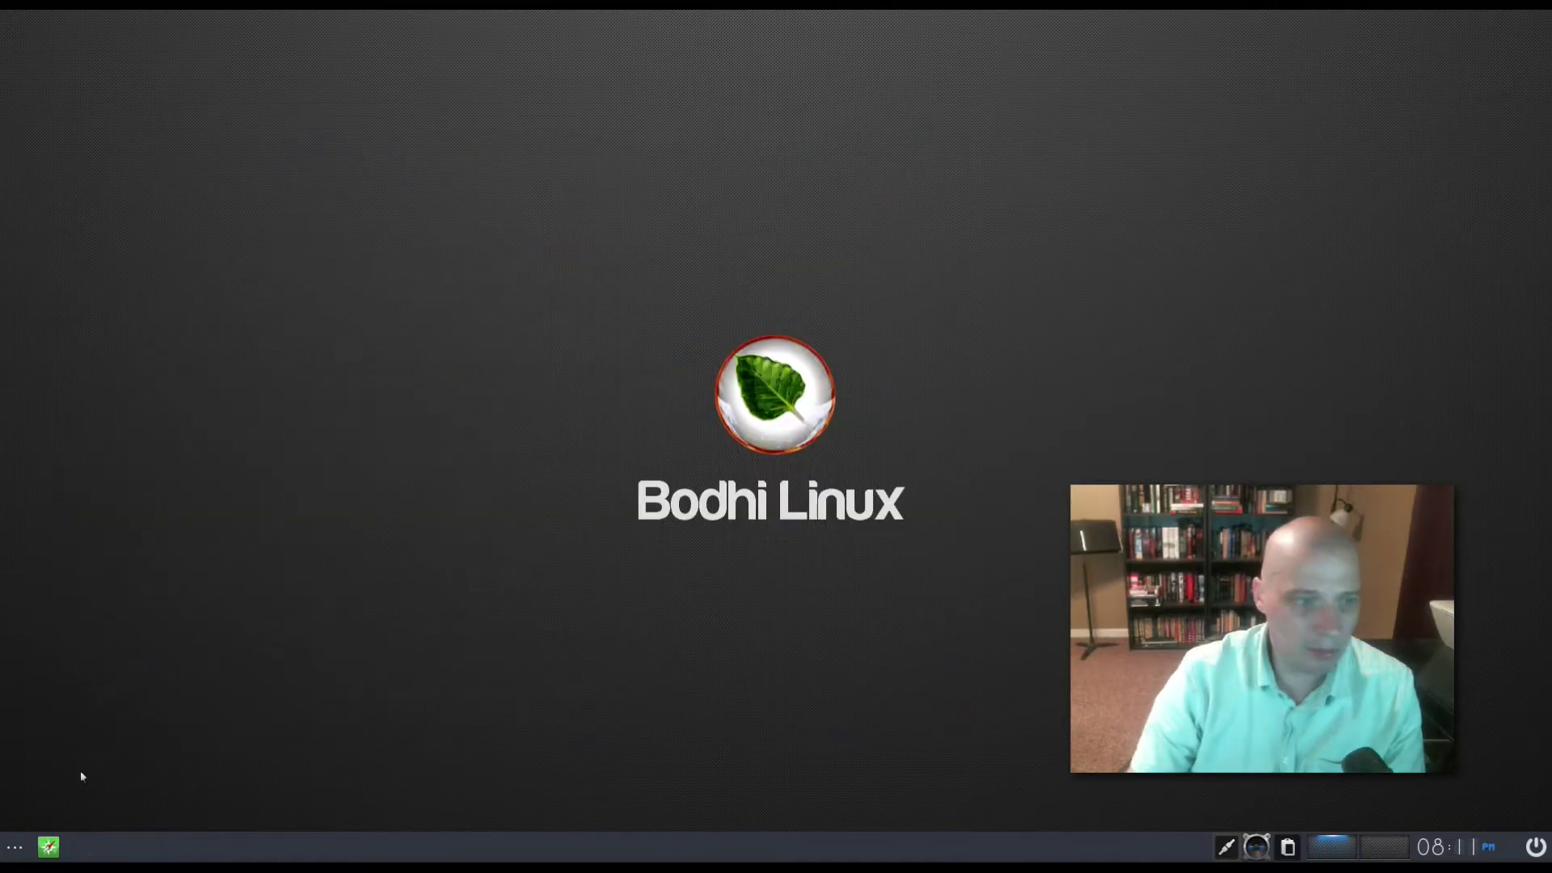
click(14, 847)
- Launch Midori from Internet, close its QuickStart page, then browse the menu to Office
mouse_move(95, 670)
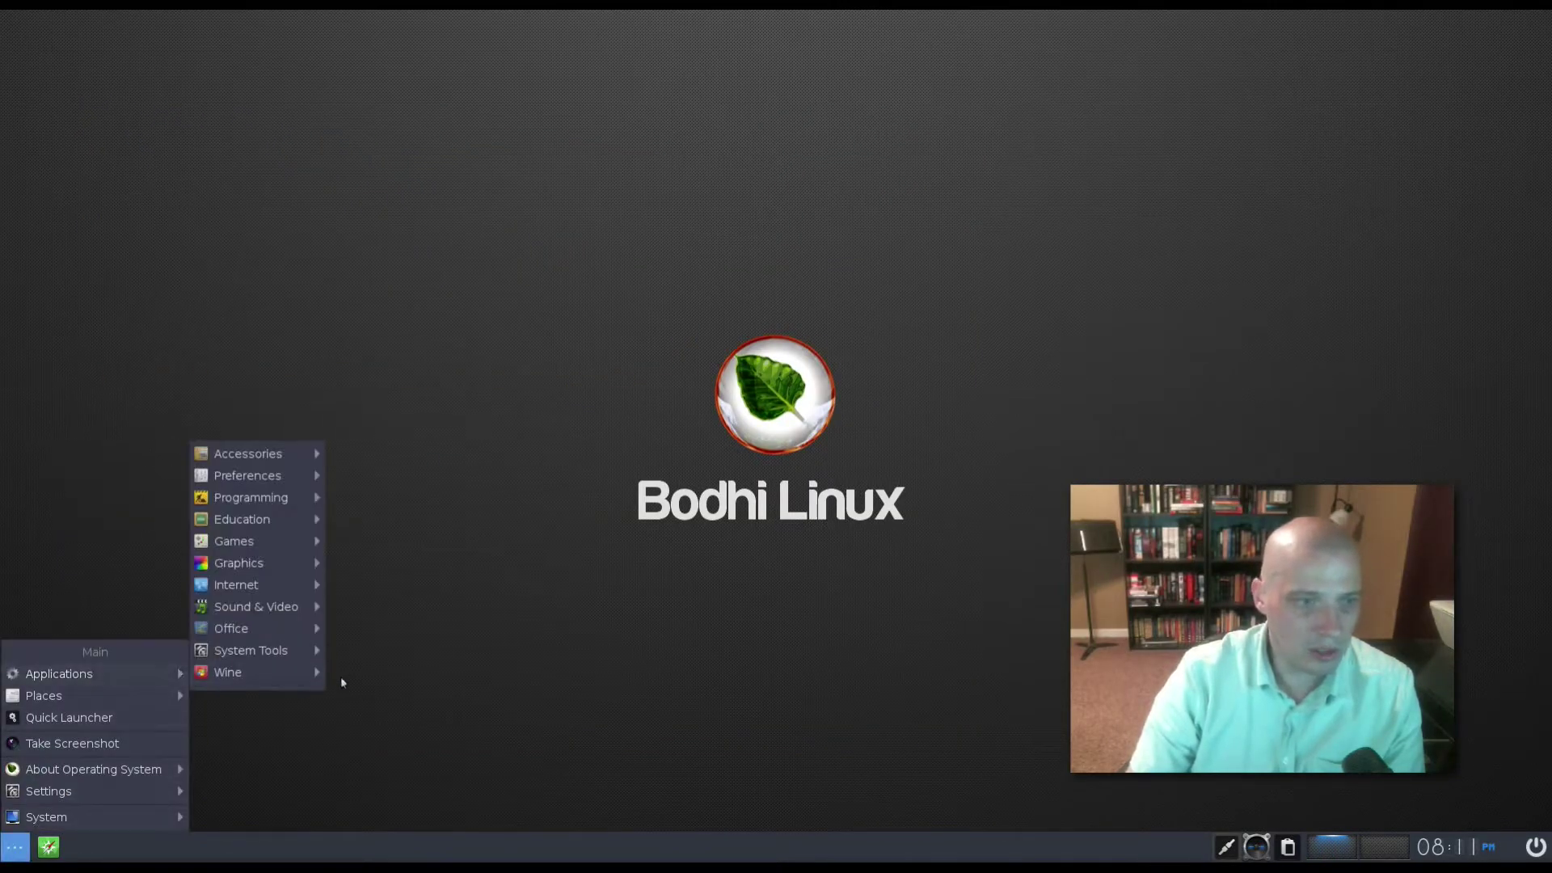
mouse_move(305, 604)
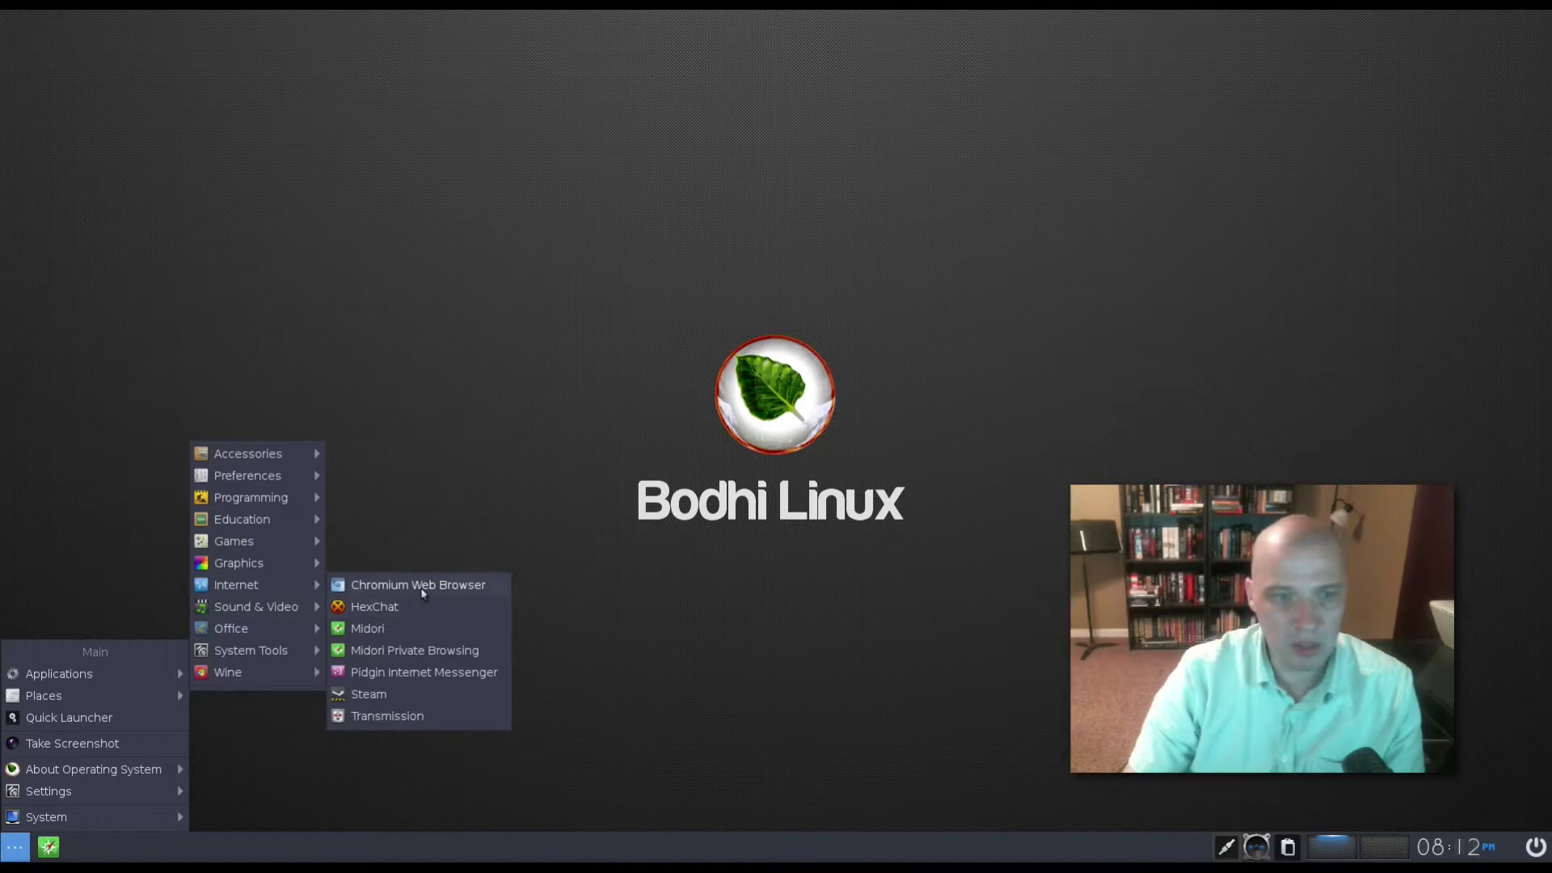
click(410, 635)
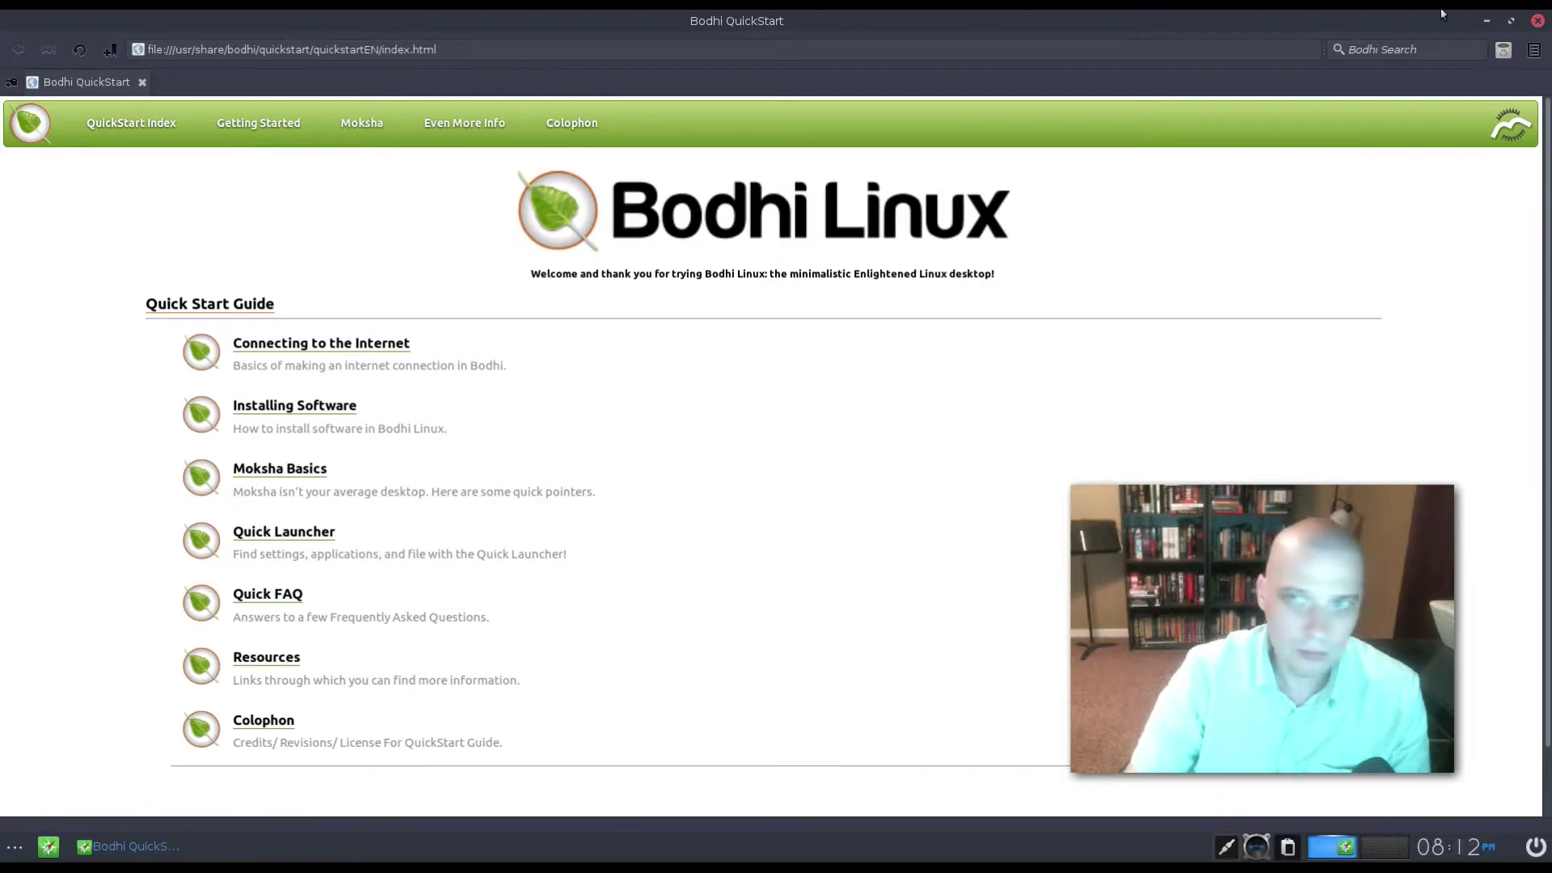
click(1537, 20)
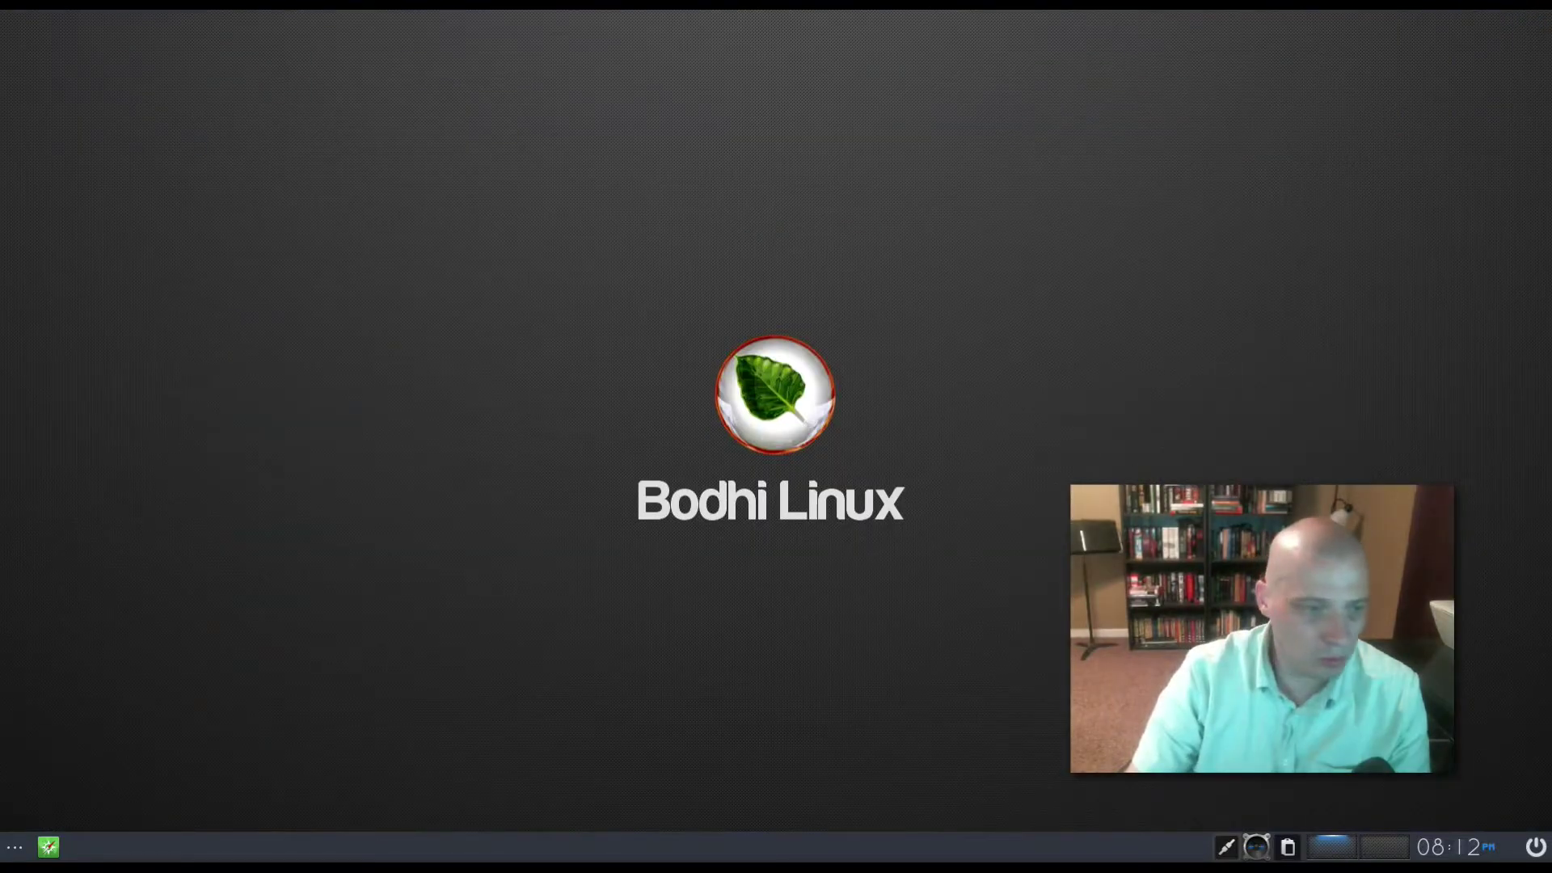
click(20, 850)
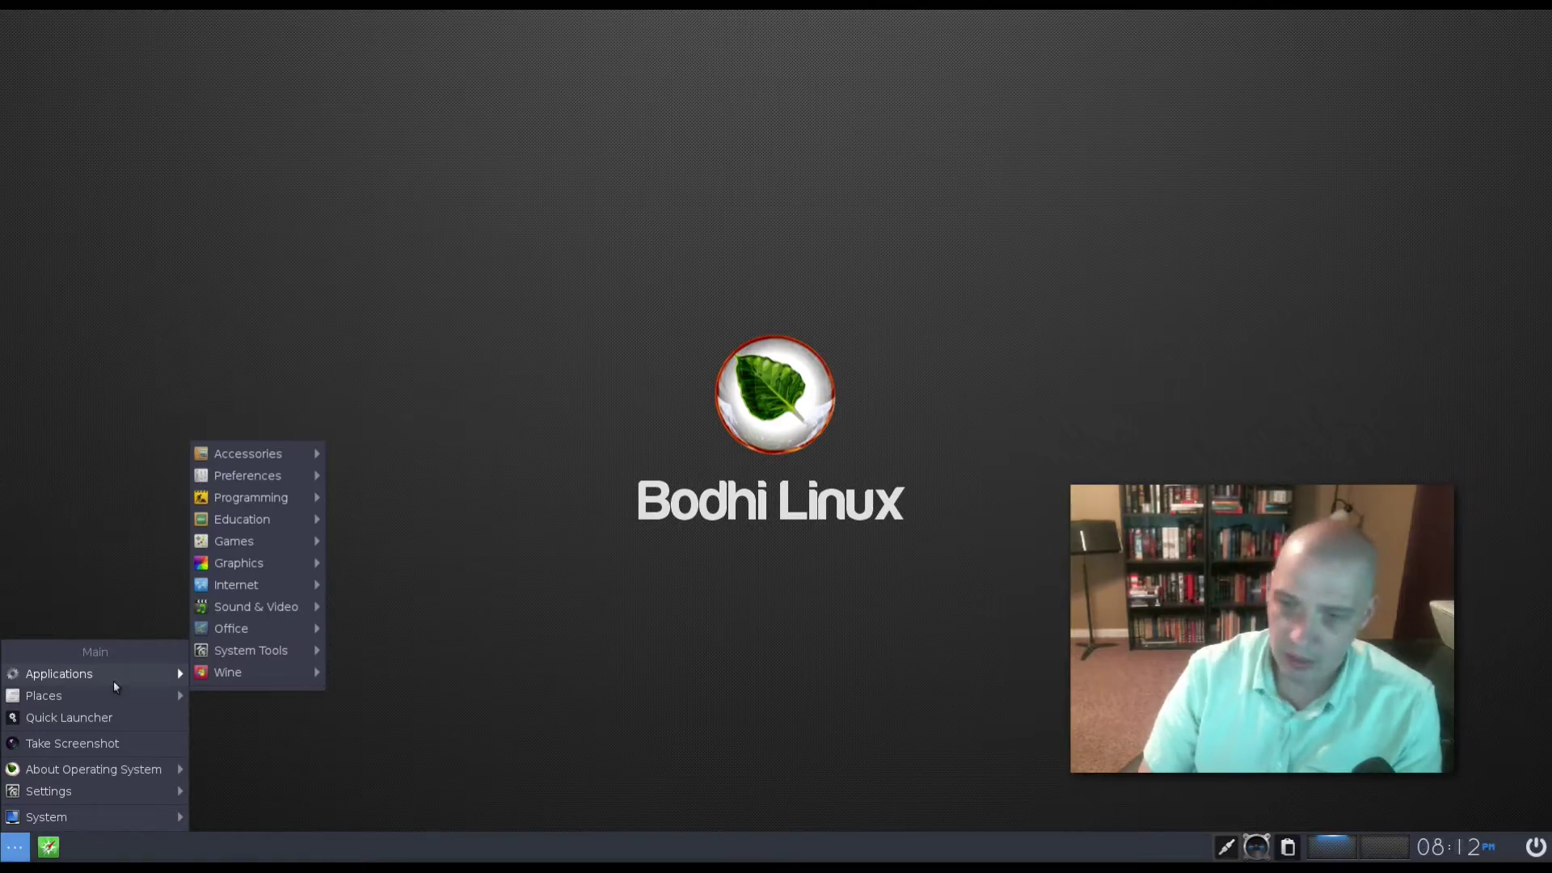
mouse_move(259, 543)
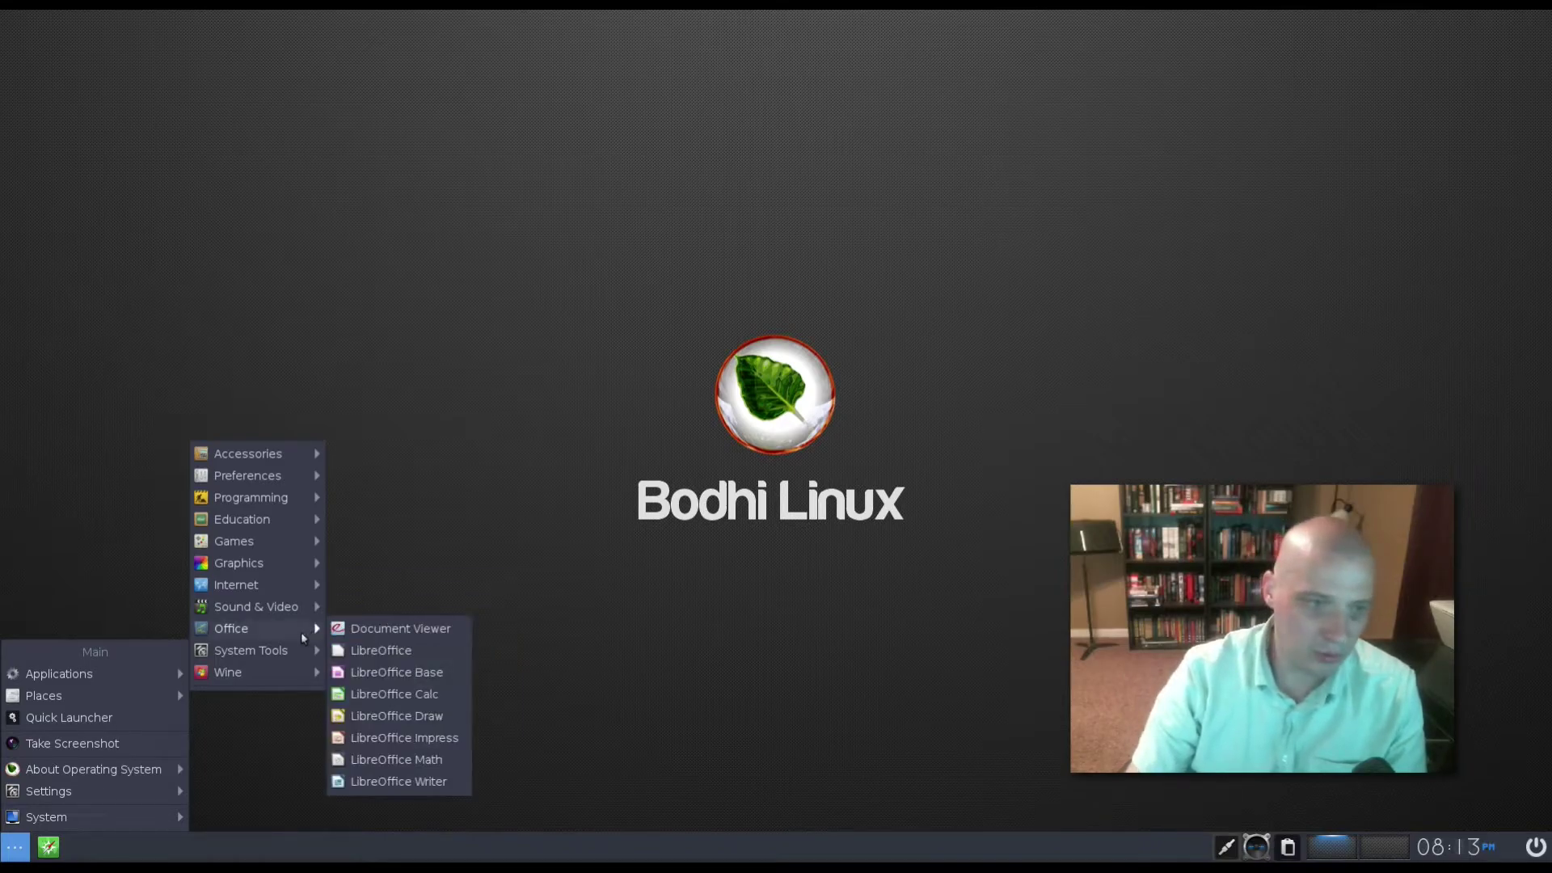
- Launch VLC media player from Sound & Video, dismiss its privacy notice, and close it
mouse_move(307, 608)
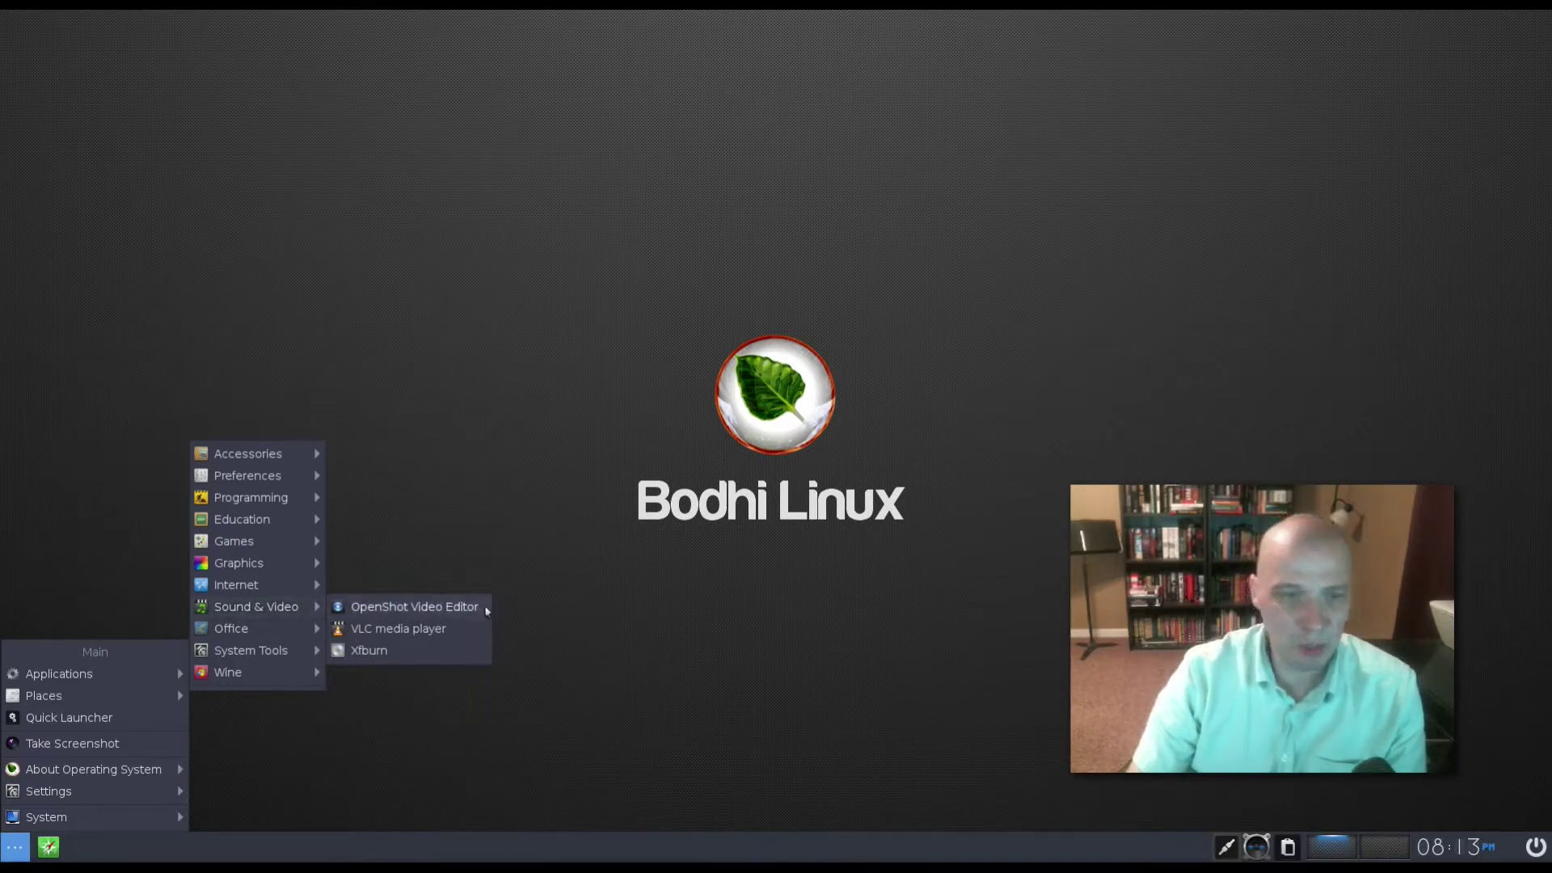
click(469, 629)
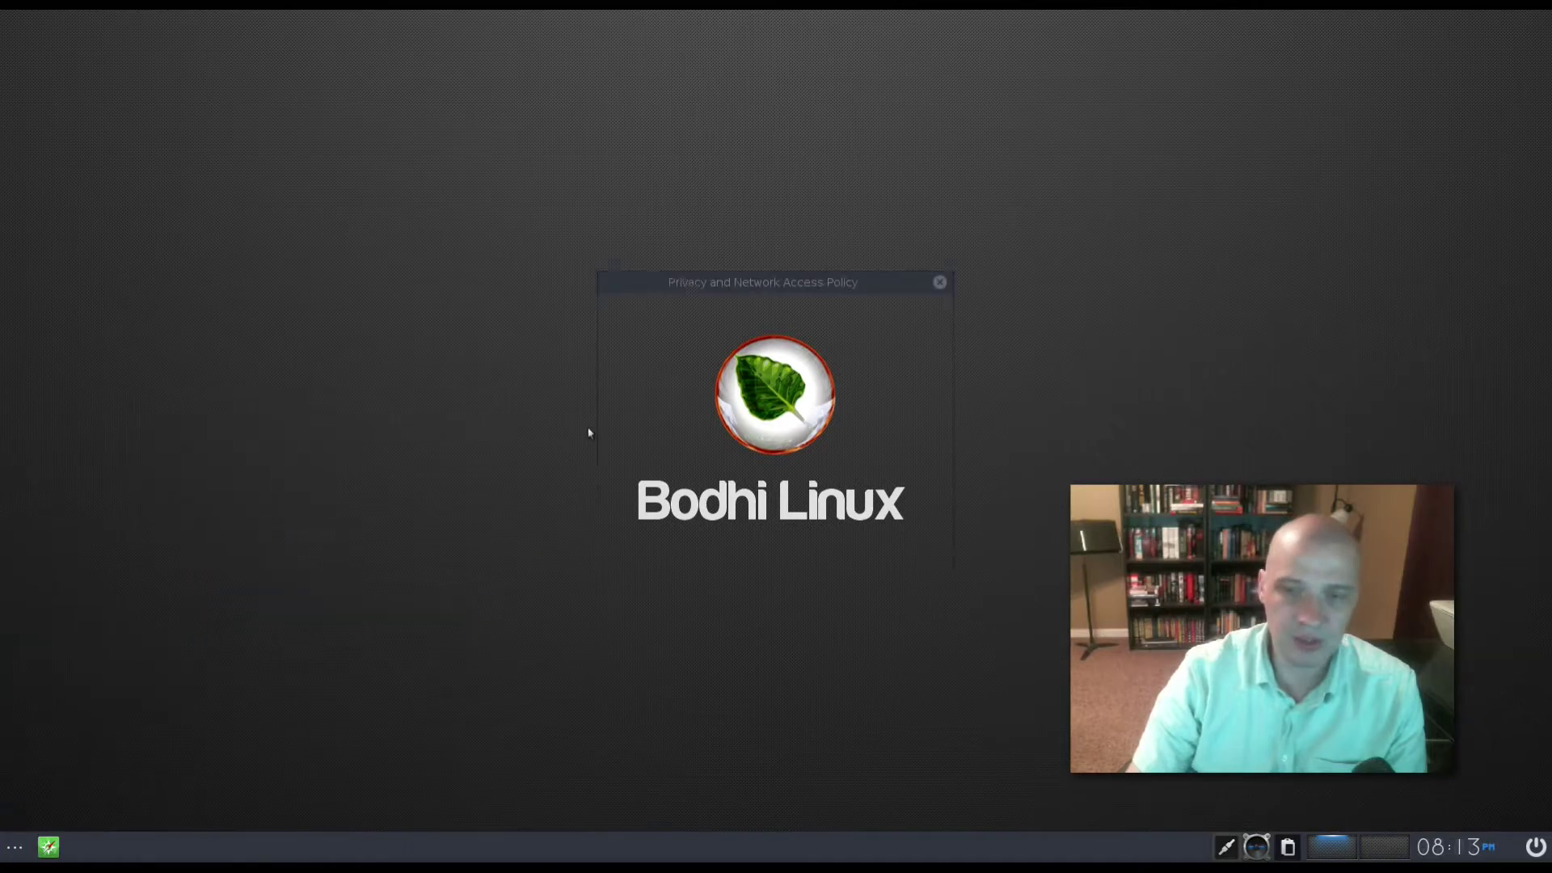
click(938, 283)
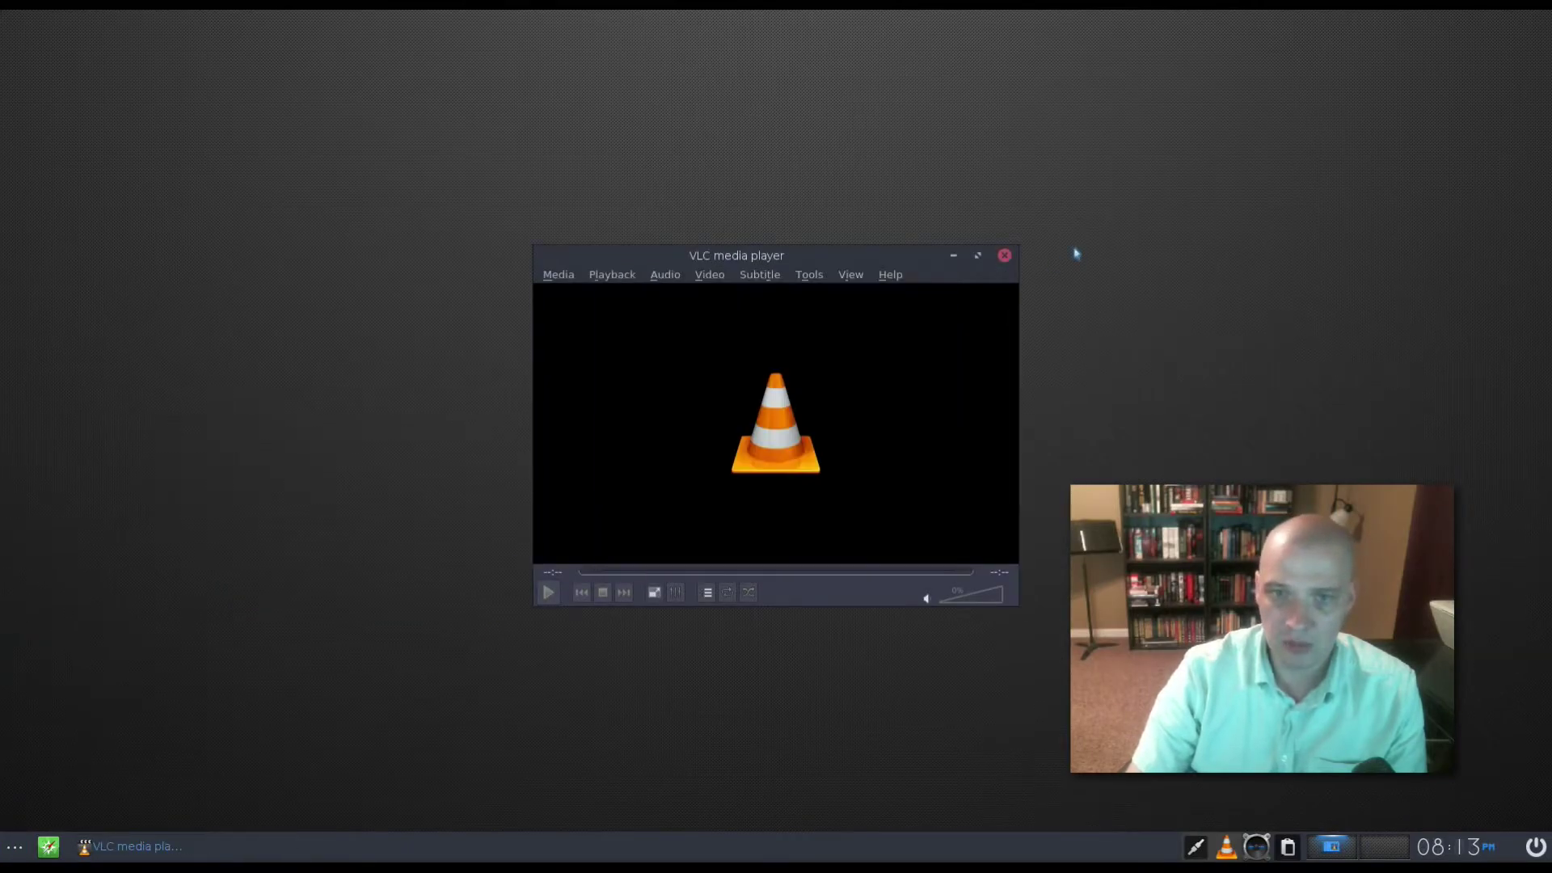
click(1003, 255)
- Launch Xfburn, dismiss its no-burners warning, and close it
click(15, 846)
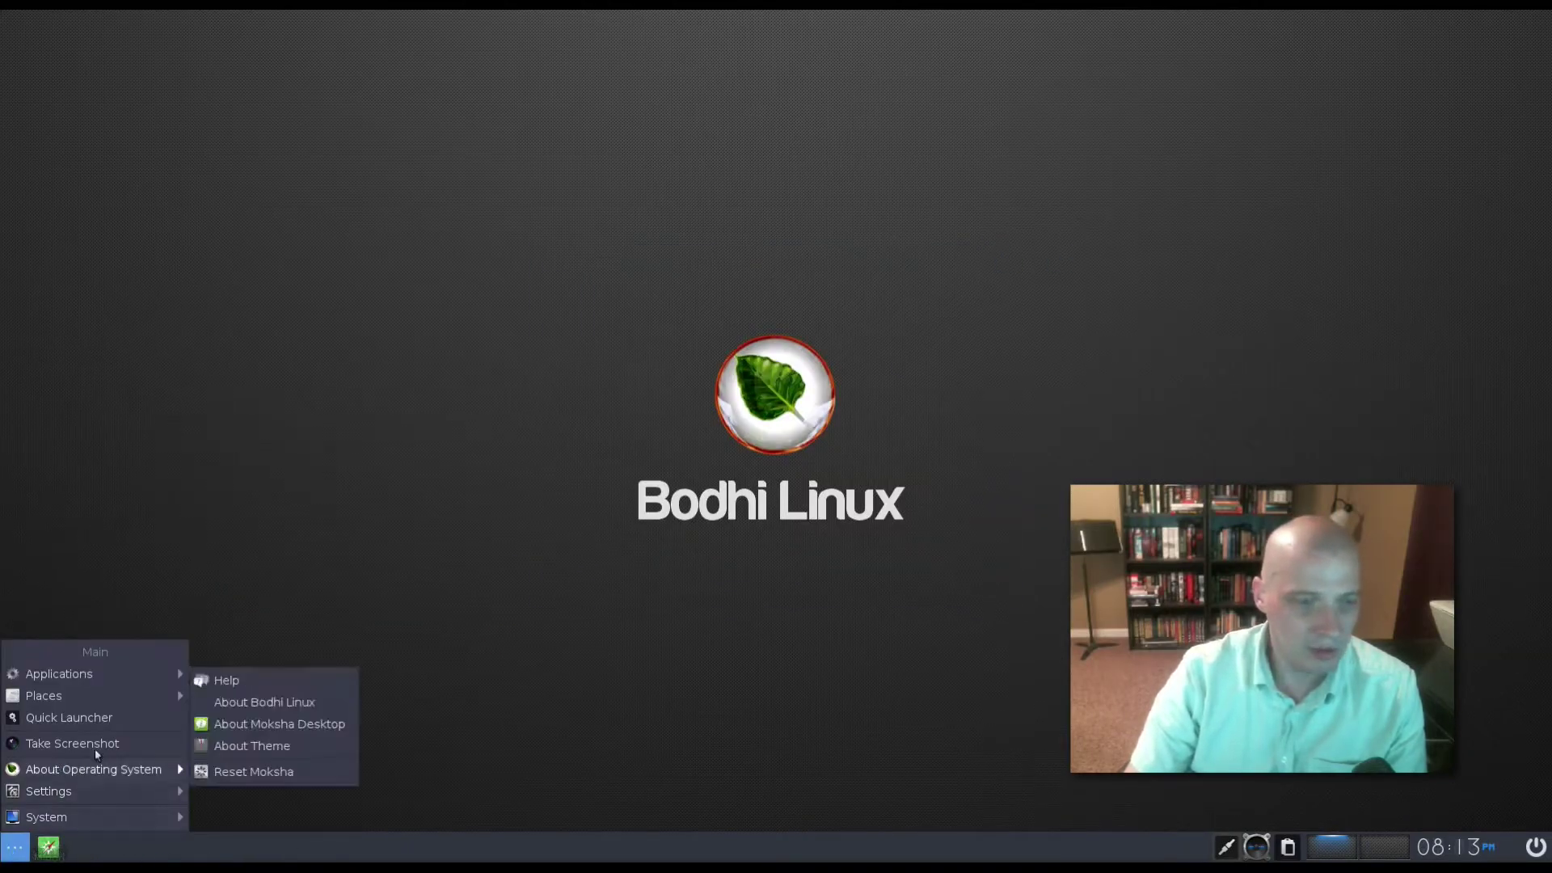
mouse_move(243, 670)
mouse_move(285, 608)
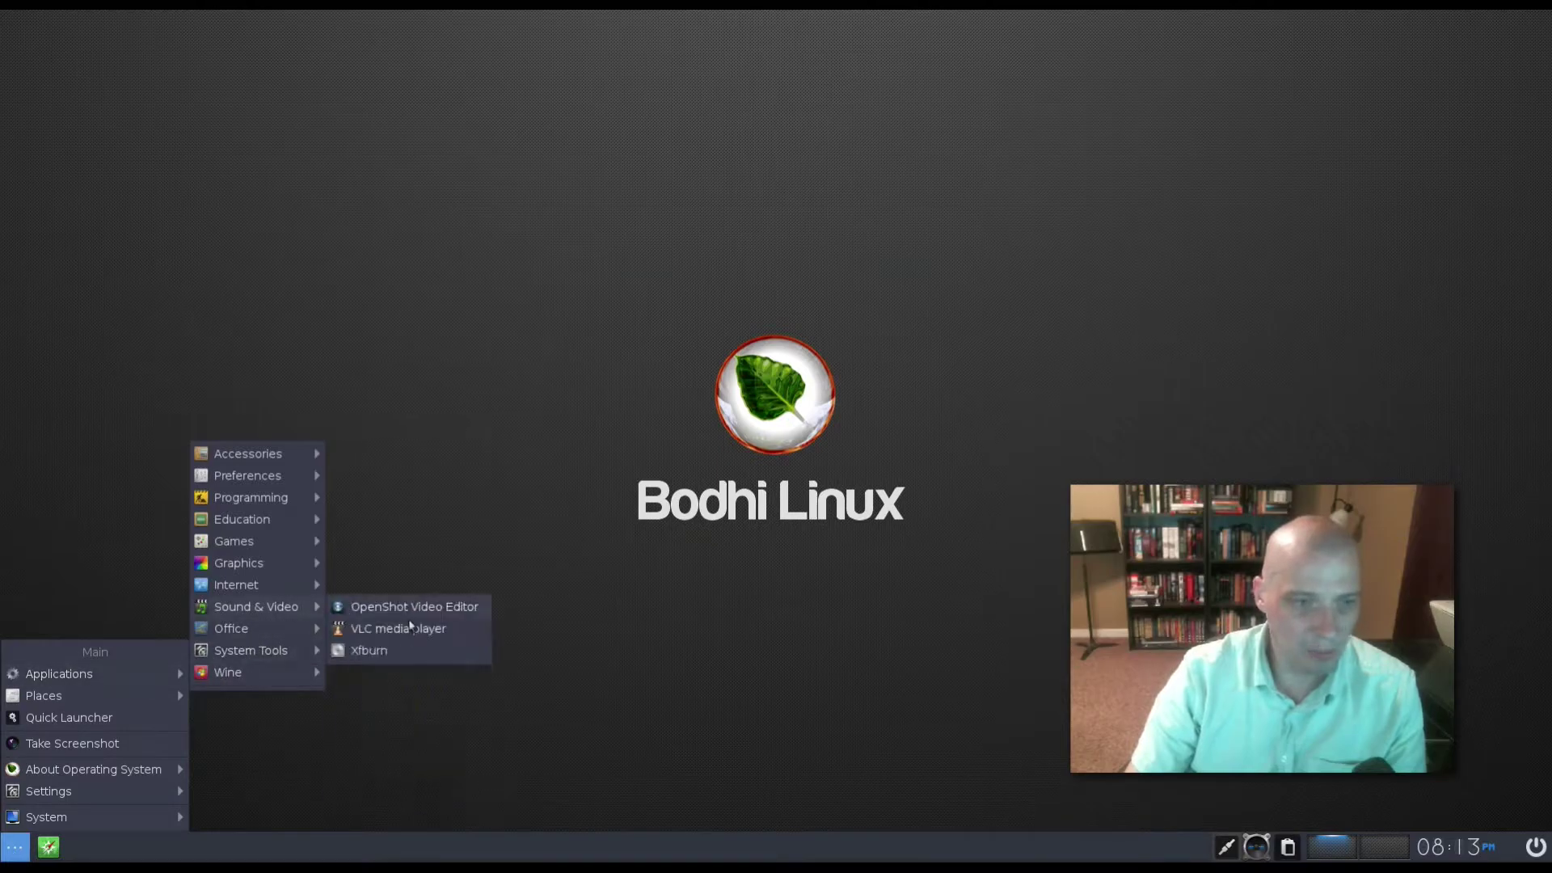
click(371, 651)
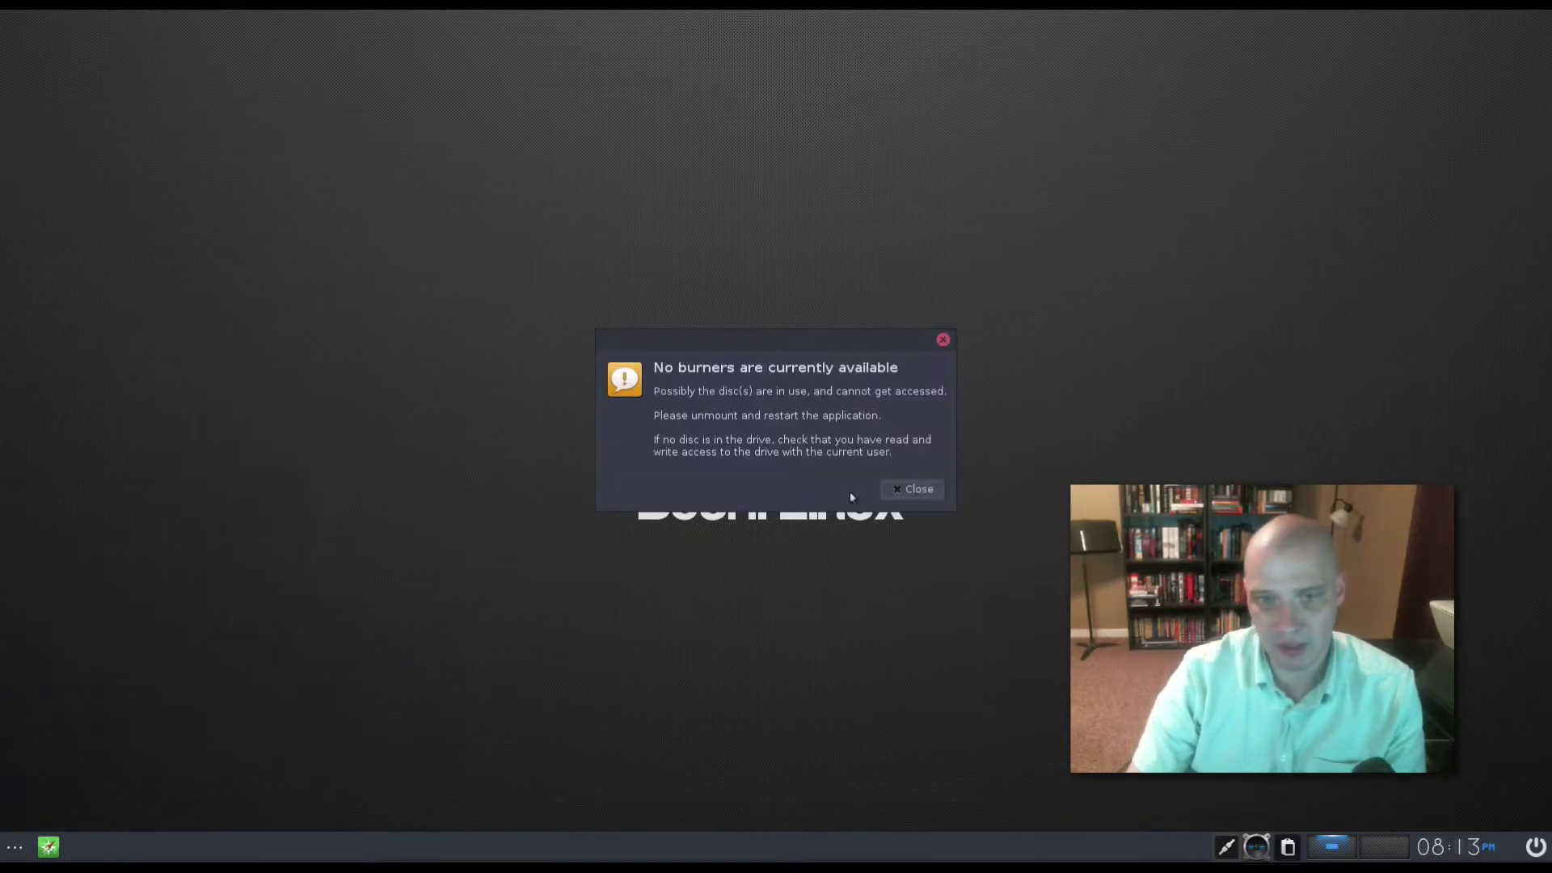
click(913, 489)
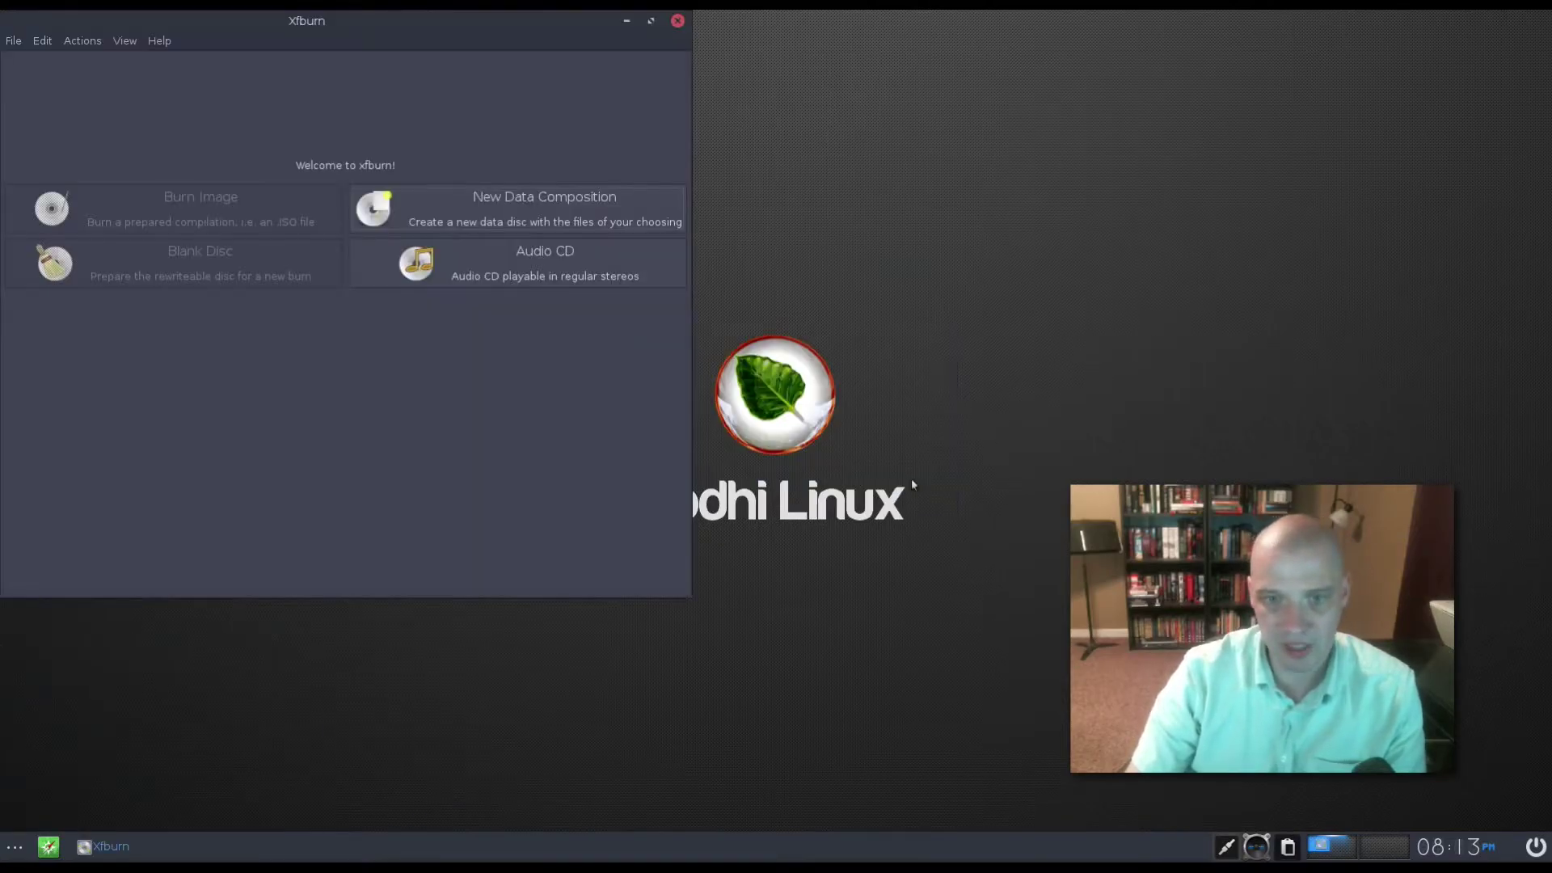
click(678, 22)
- Reopen the application menu to show the System Tools programs
click(14, 846)
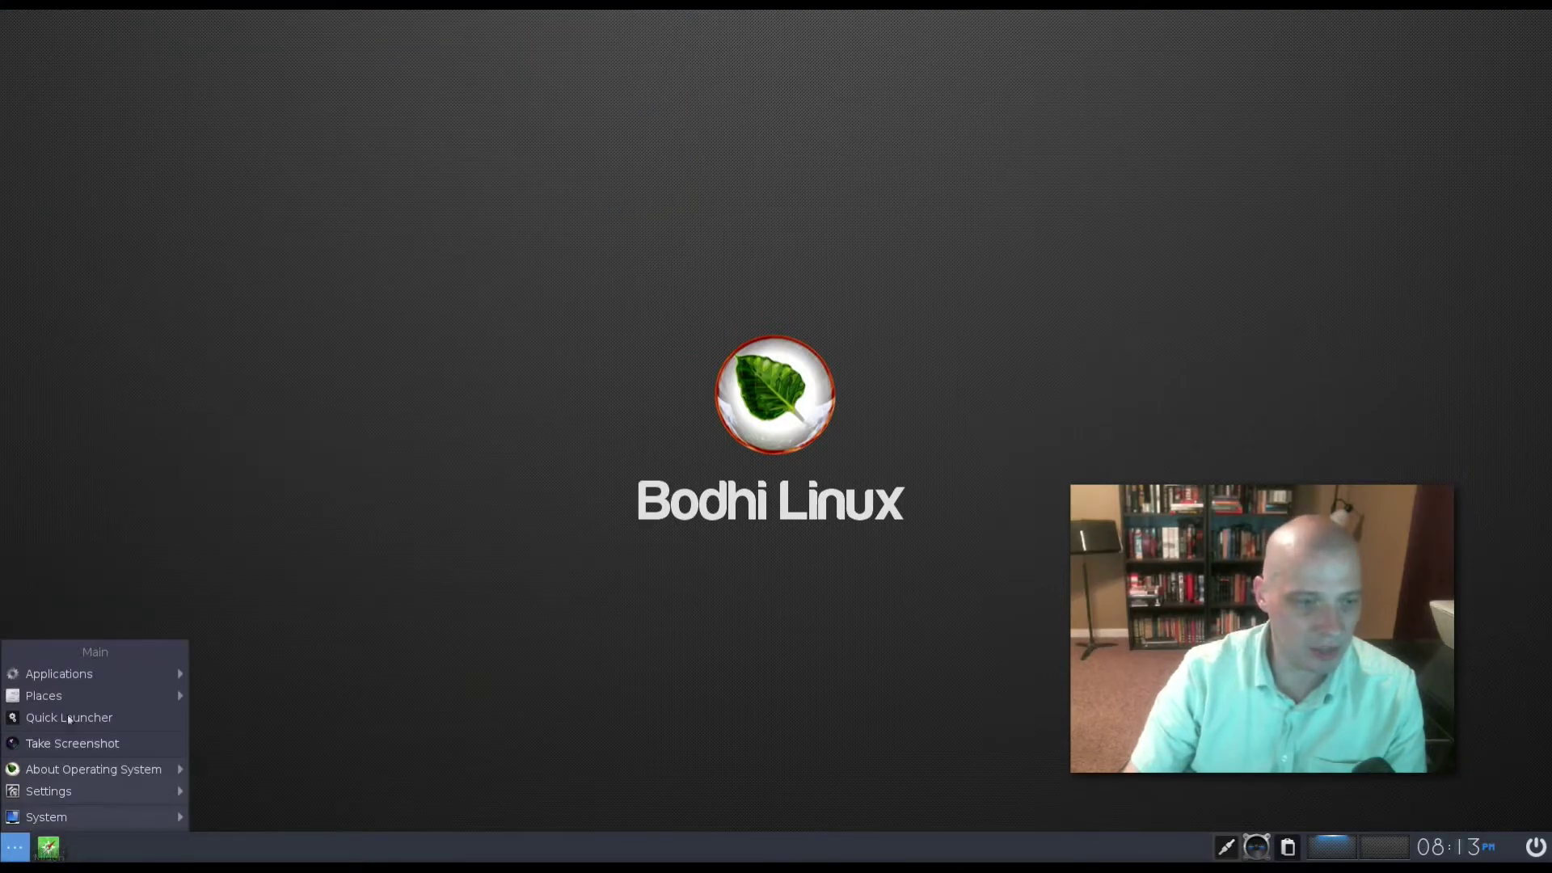
mouse_move(157, 667)
mouse_move(279, 627)
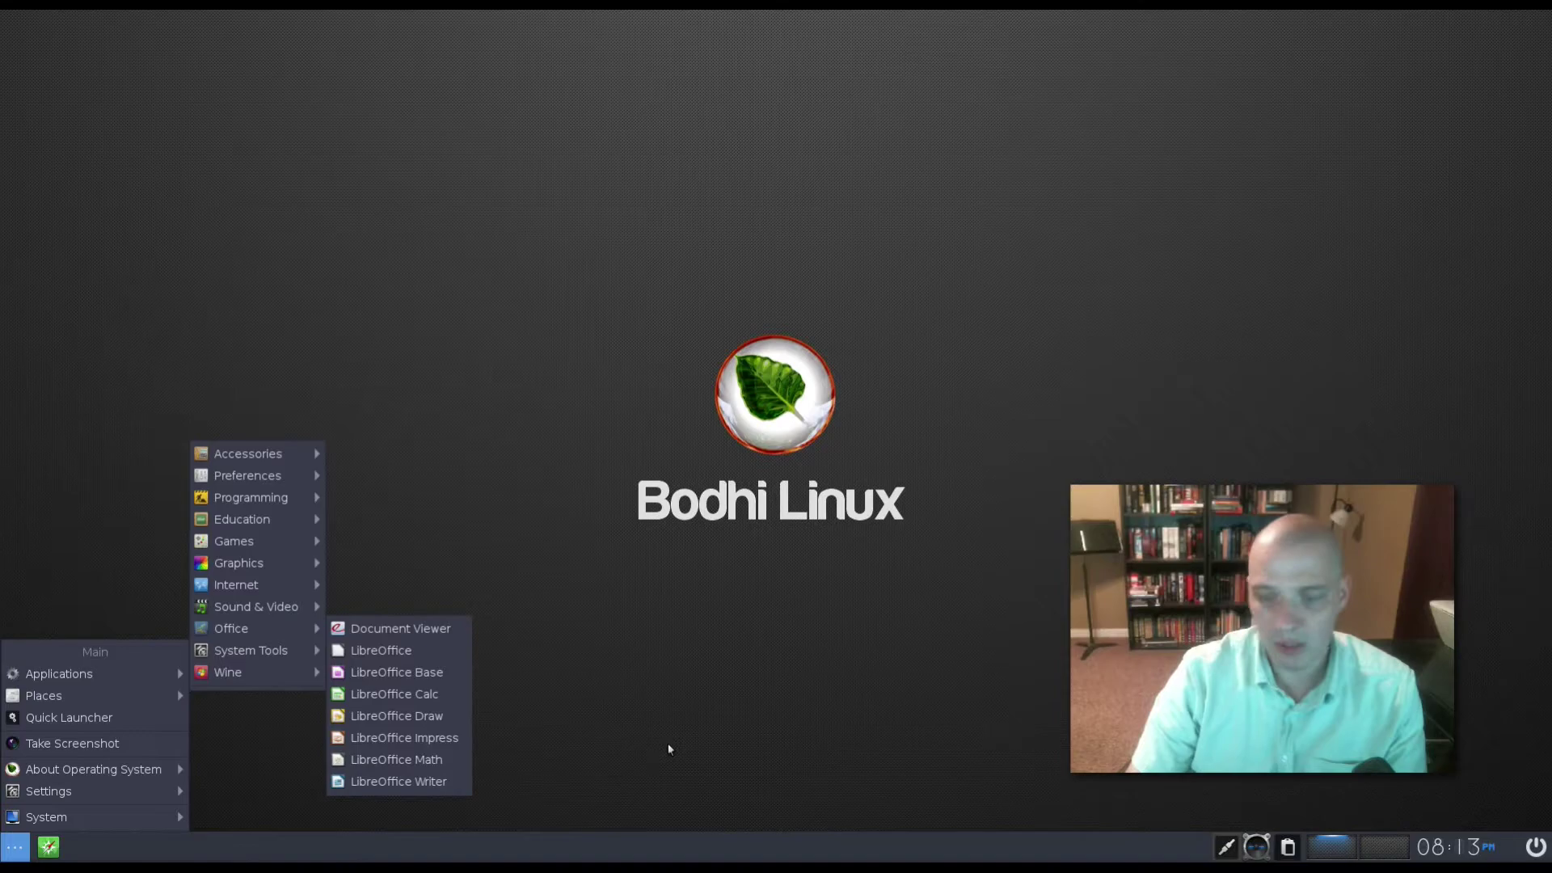
- Launch Bodhi AppCenter from System Tools, rolling its window up and back down
mouse_move(284, 657)
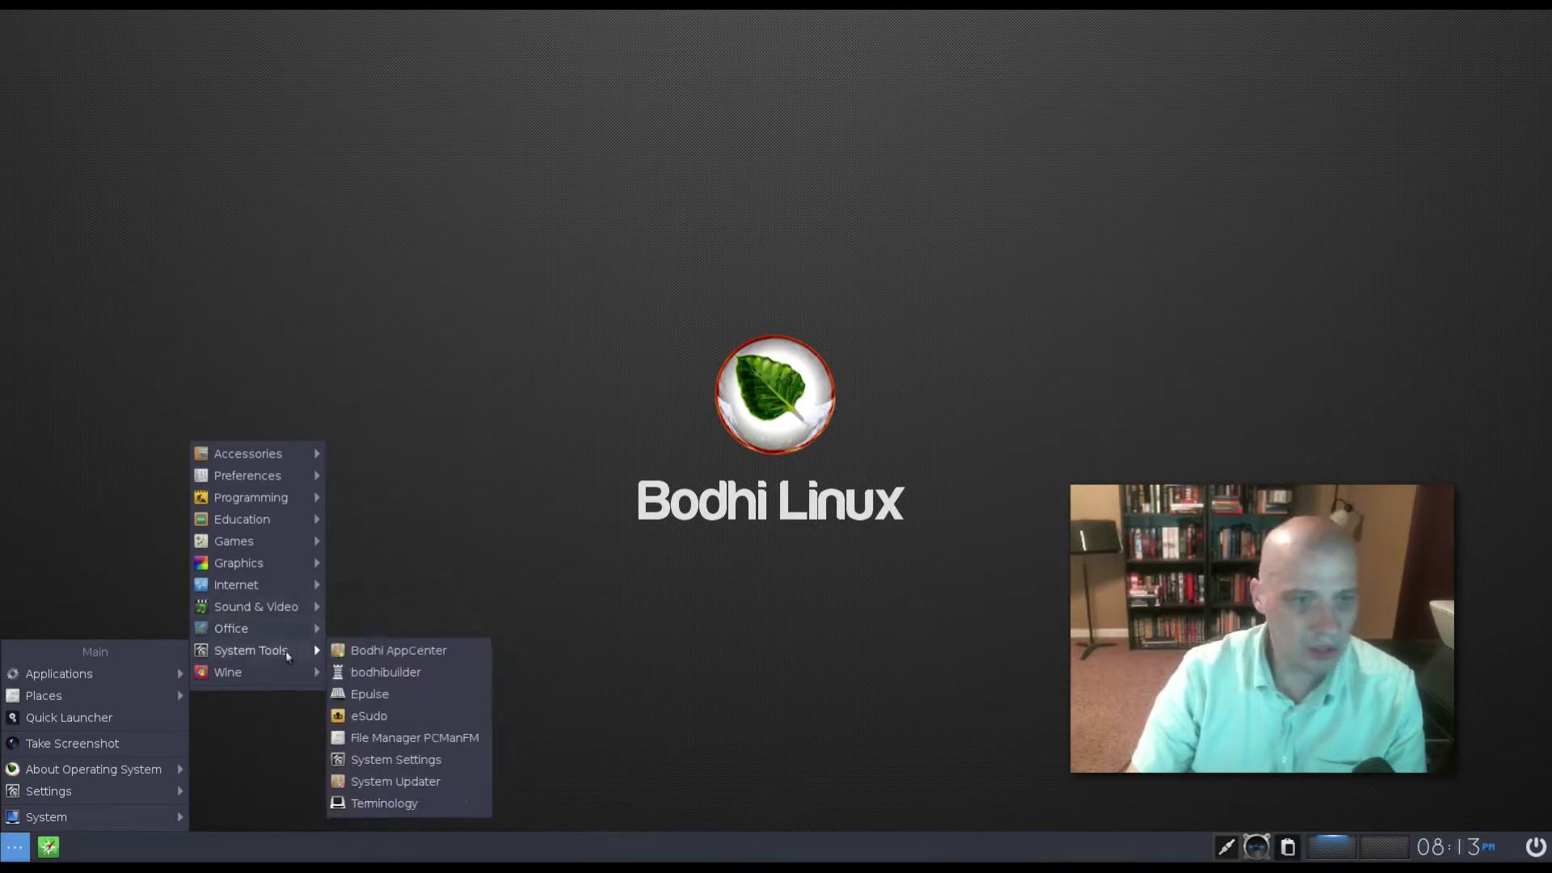
click(399, 651)
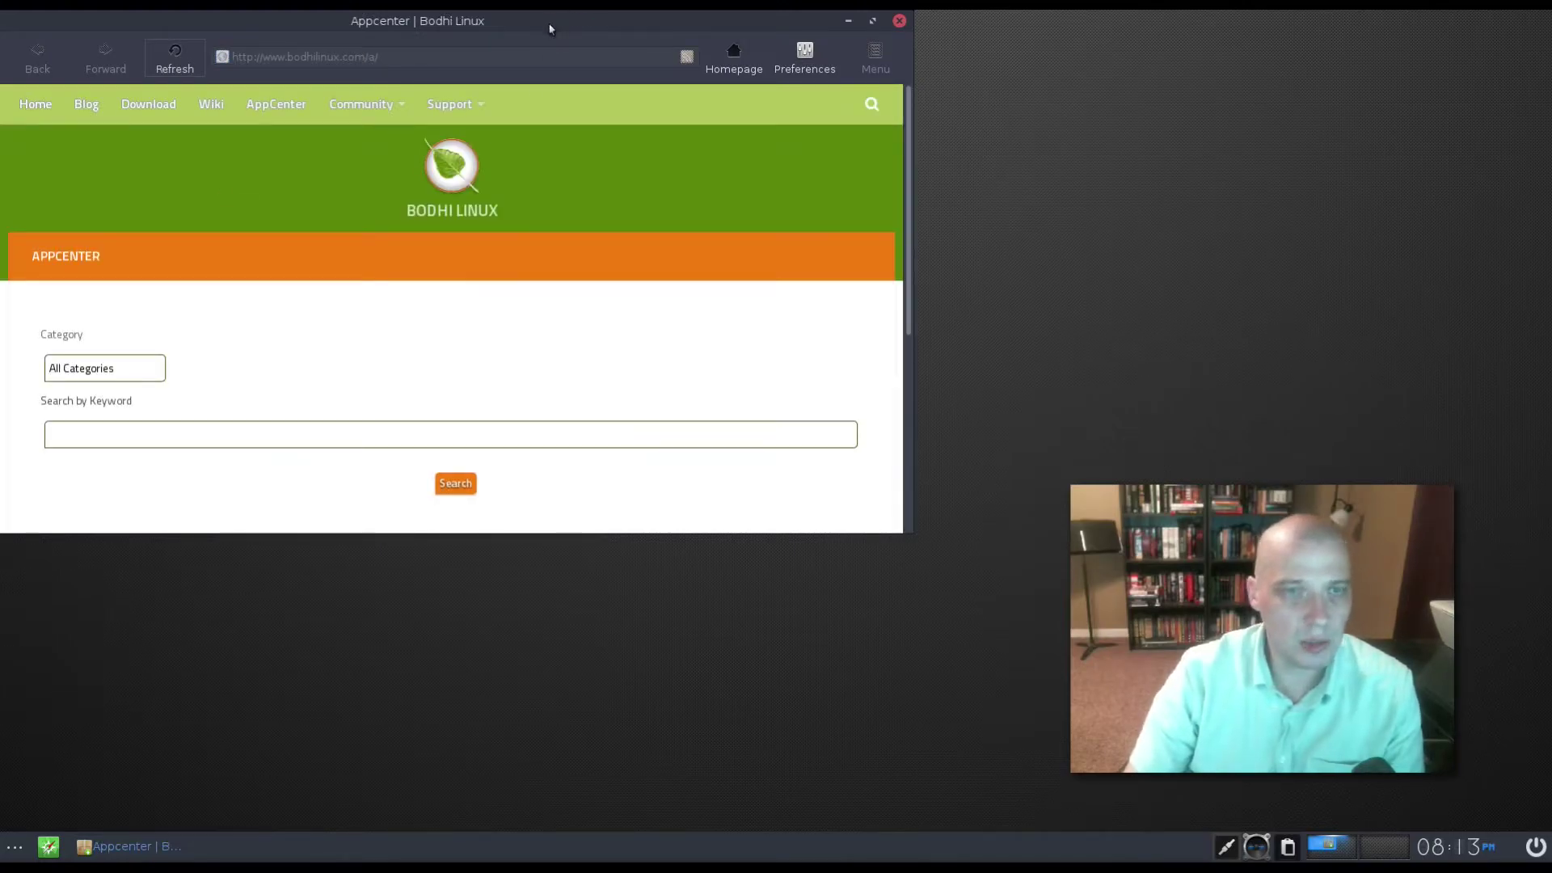
double_click(551, 28)
double_click(556, 24)
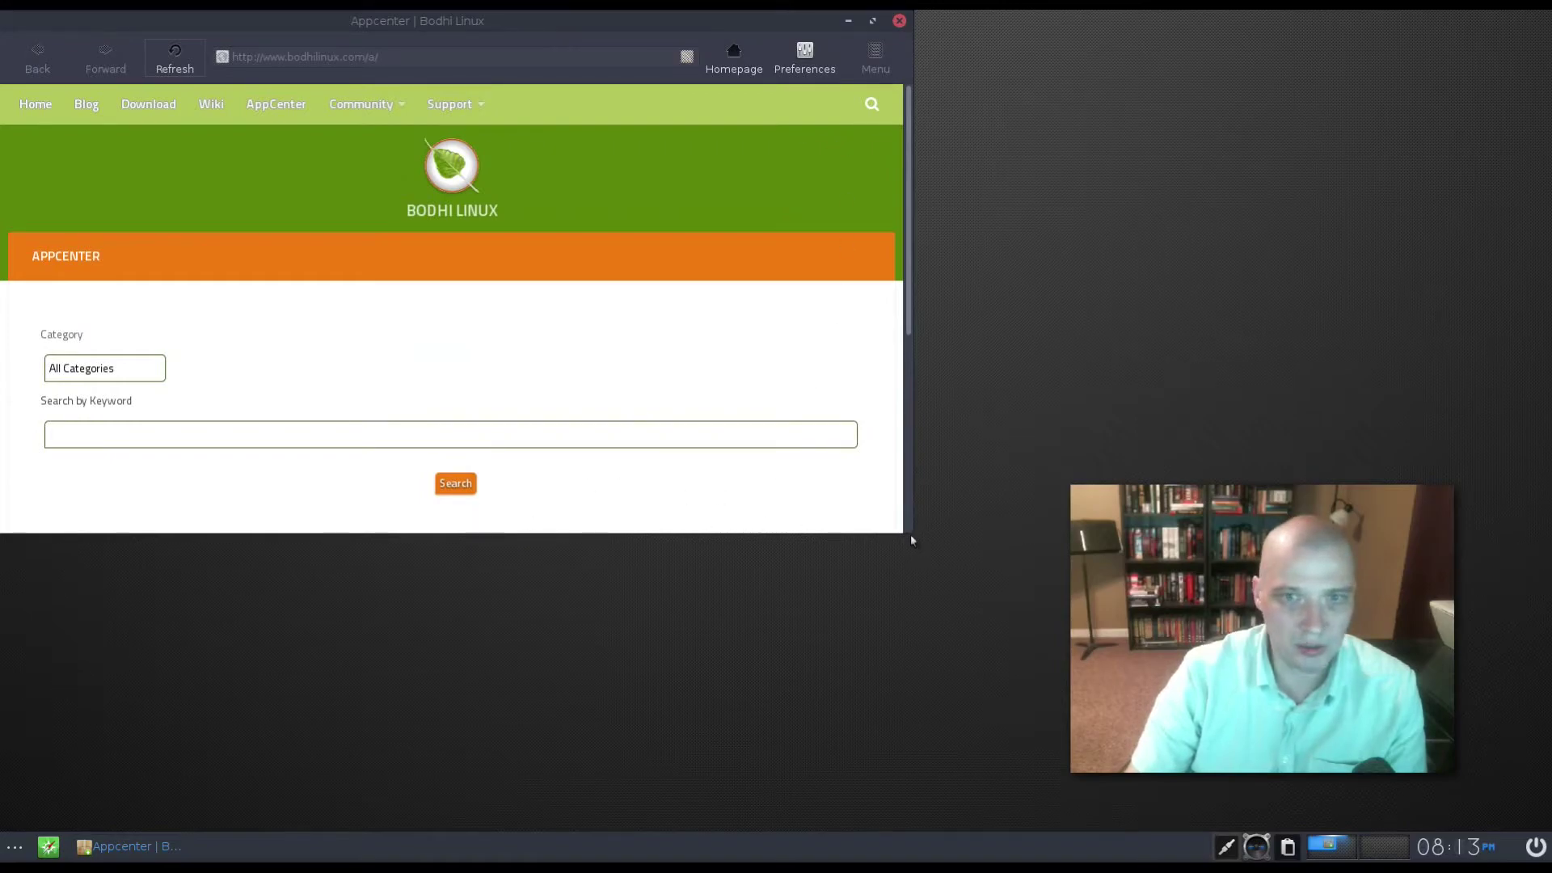
- Search AppCenter for 'firefox' and open the Firefox page
click(168, 434)
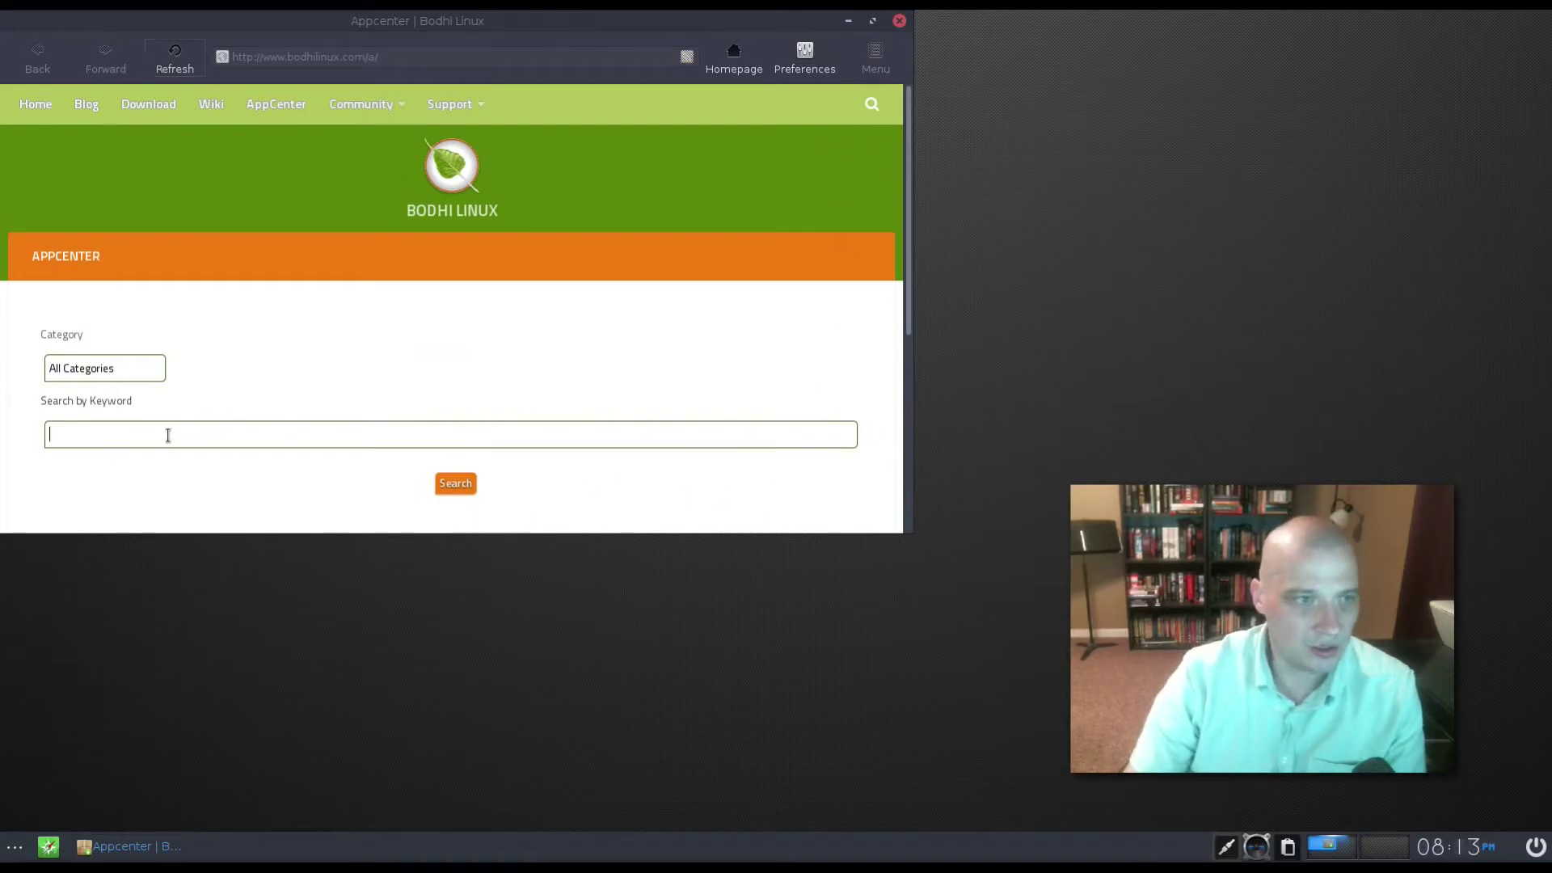
text(firefox)
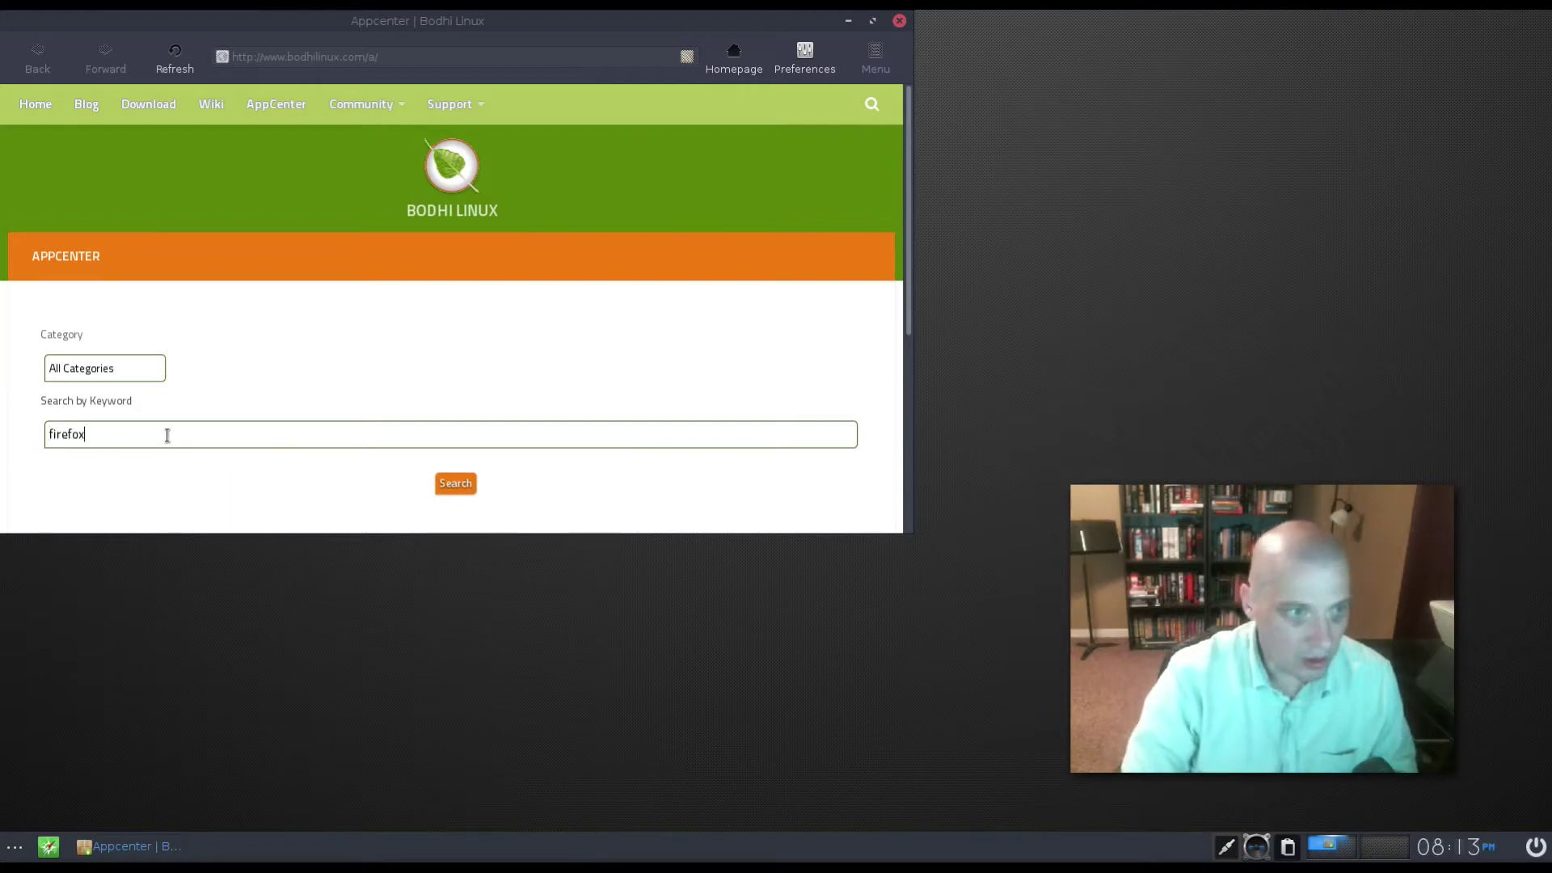
key(Return)
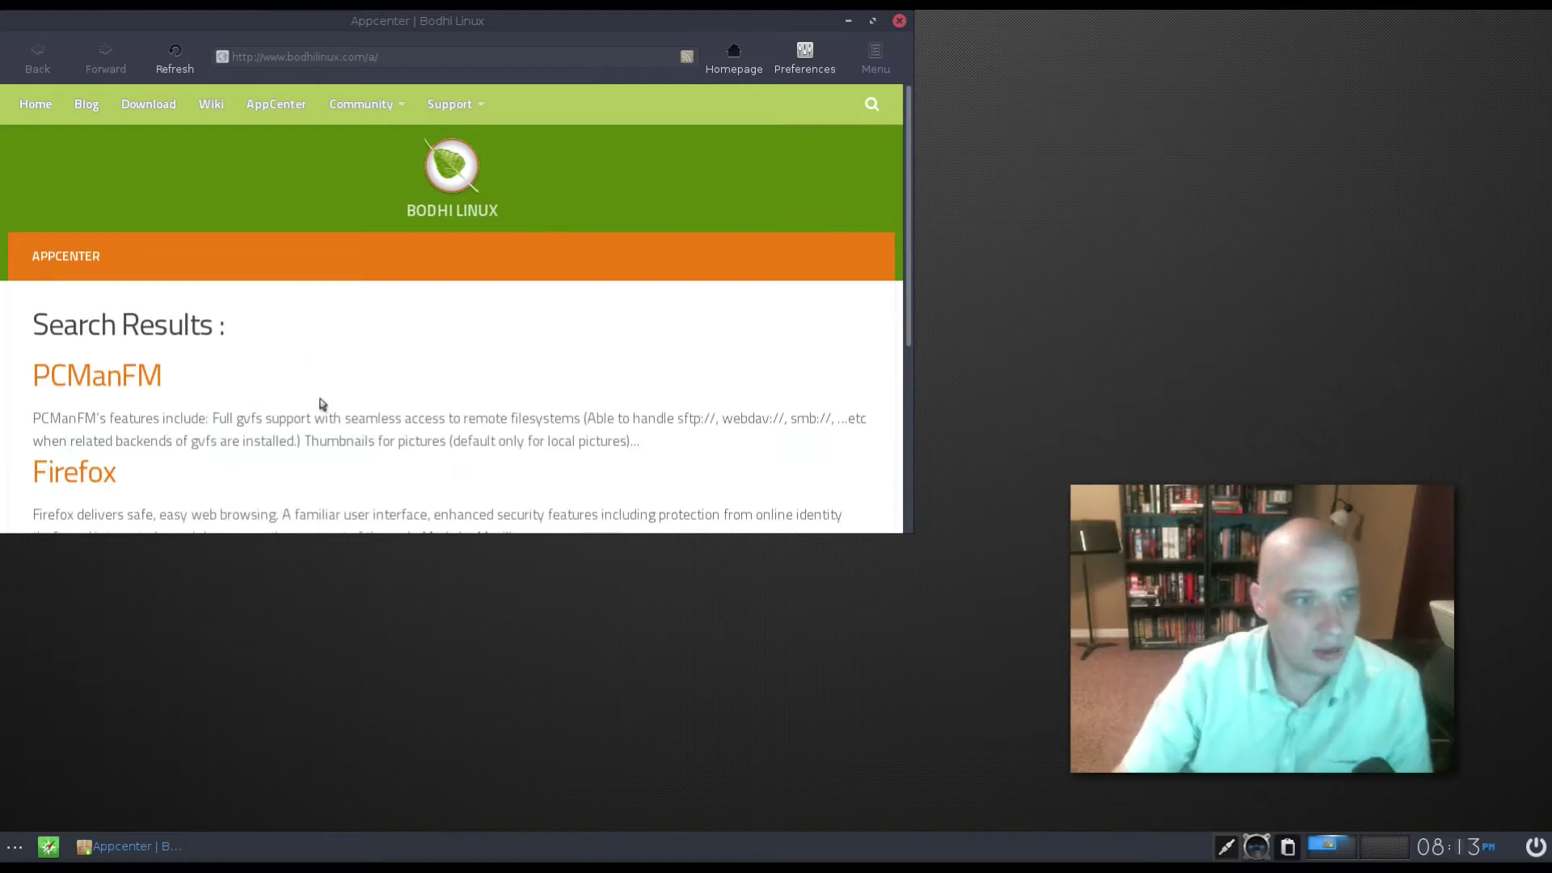
scroll(384, 402, down, 4)
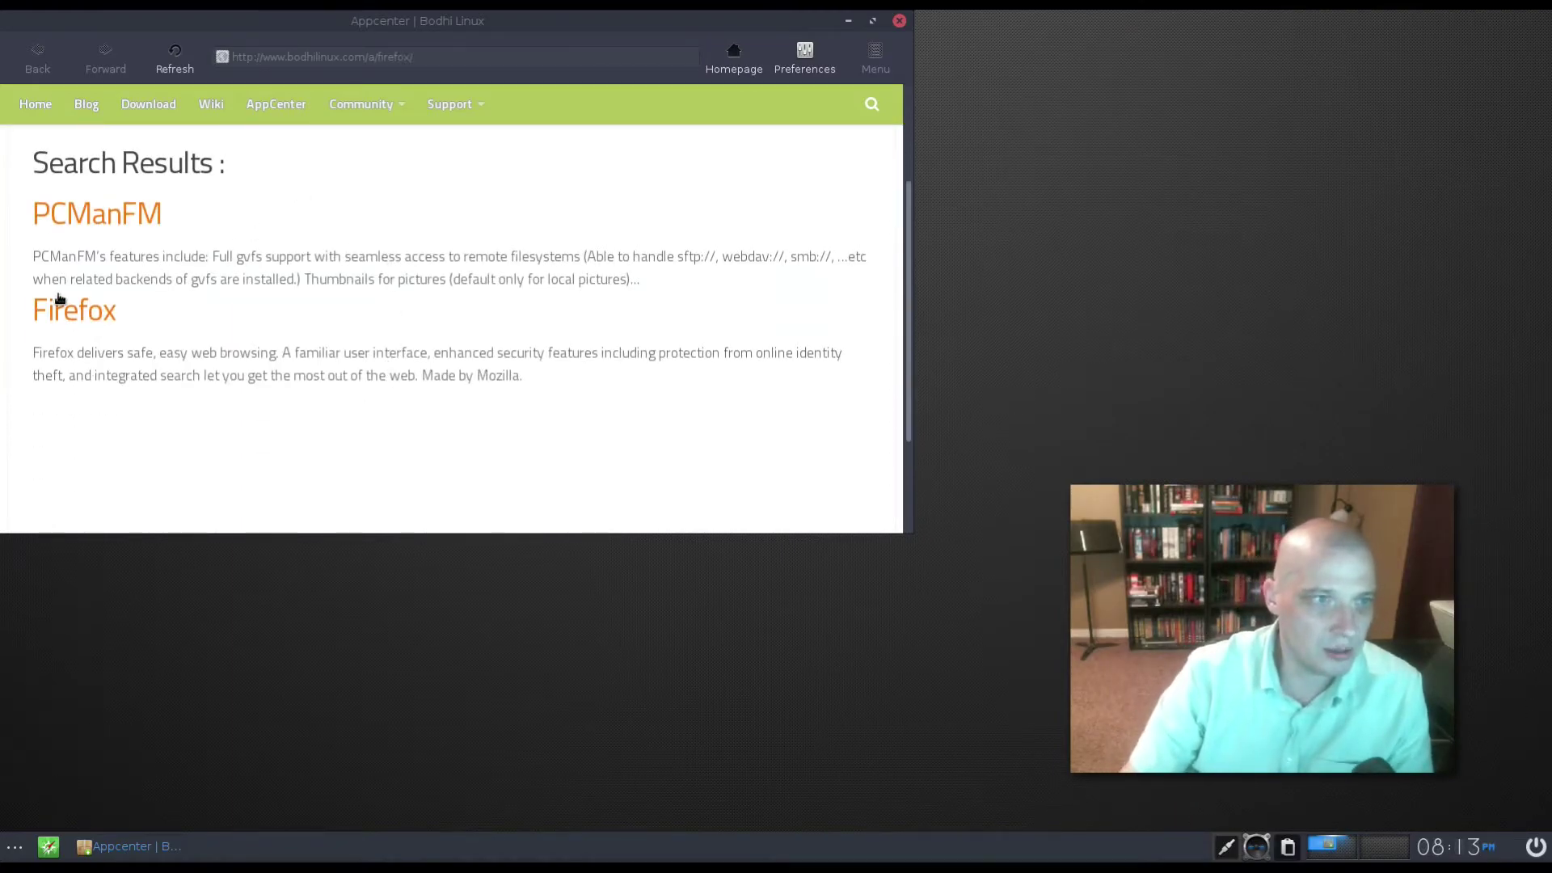
click(104, 312)
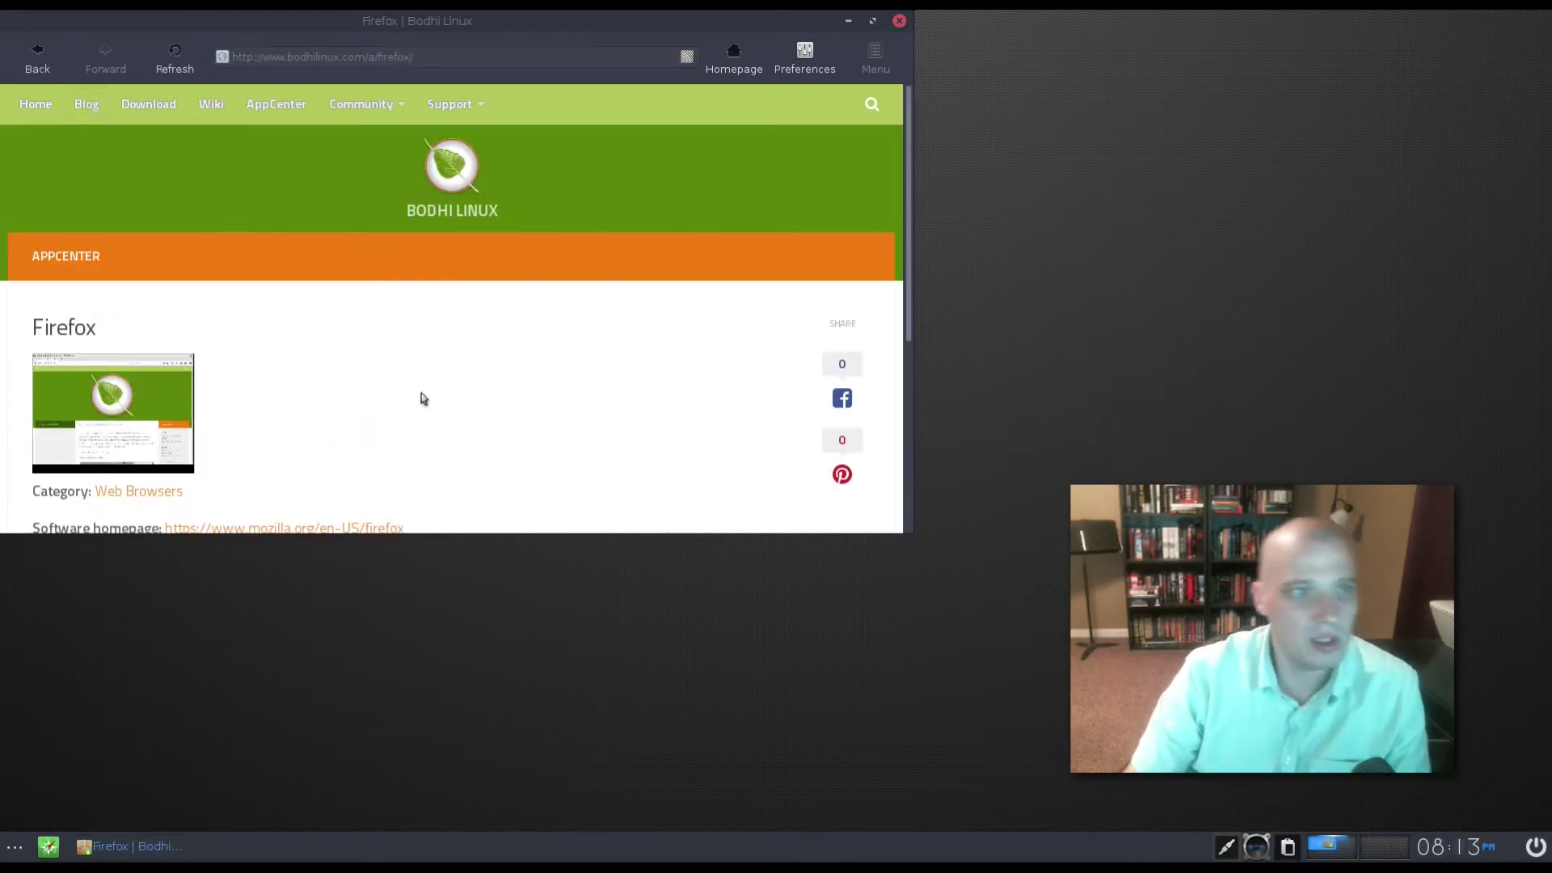
- Install Firefox, authorising it with the administrator password in eSudo
scroll(393, 389, down, 3)
click(72, 371)
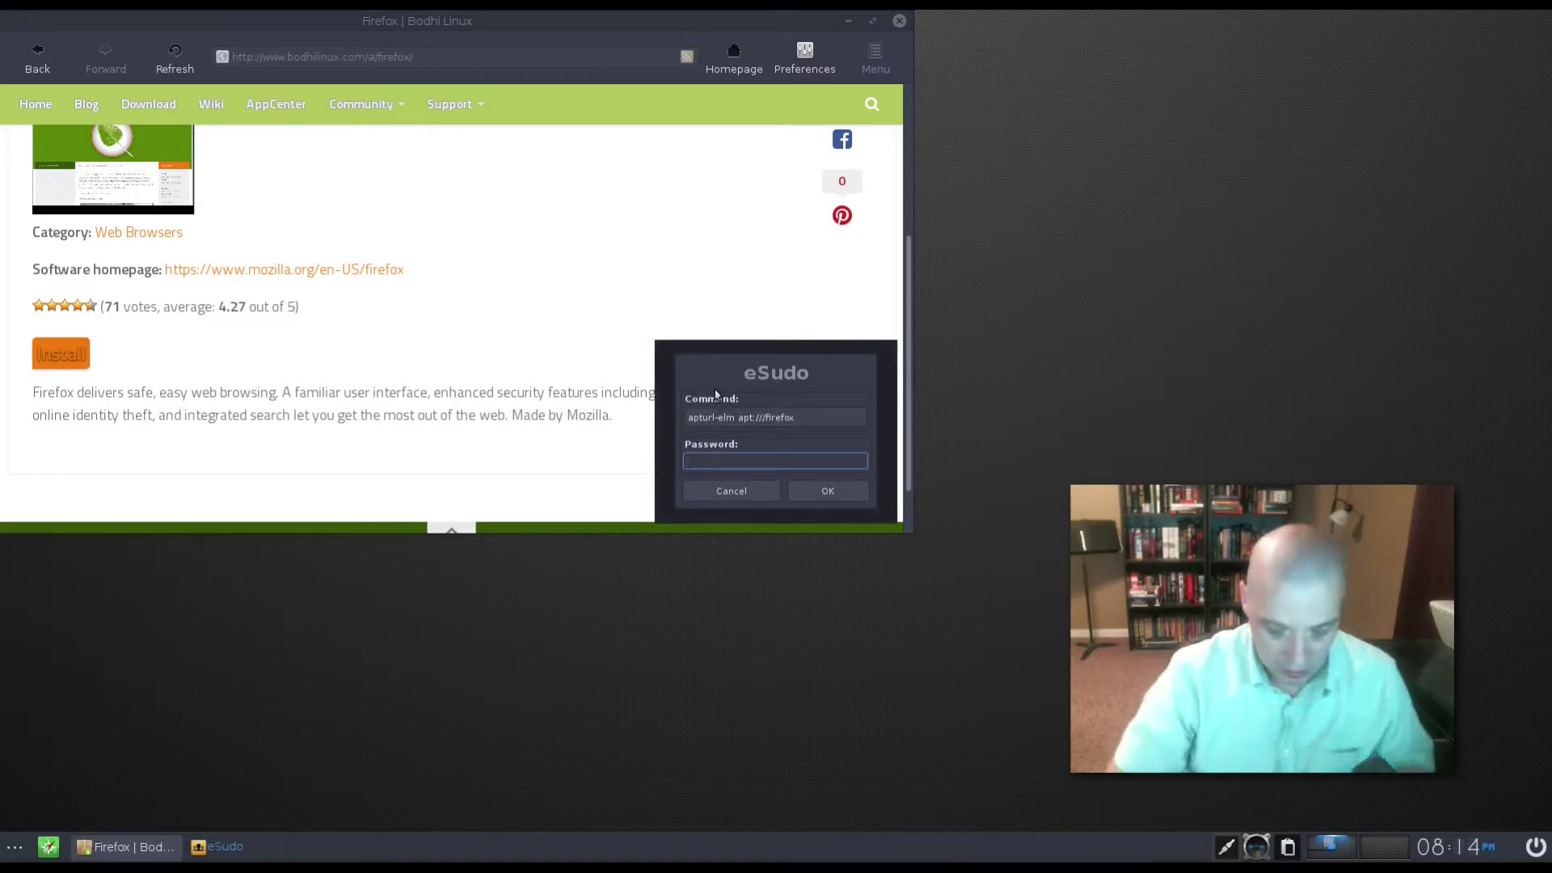
text(******)
key(Return)
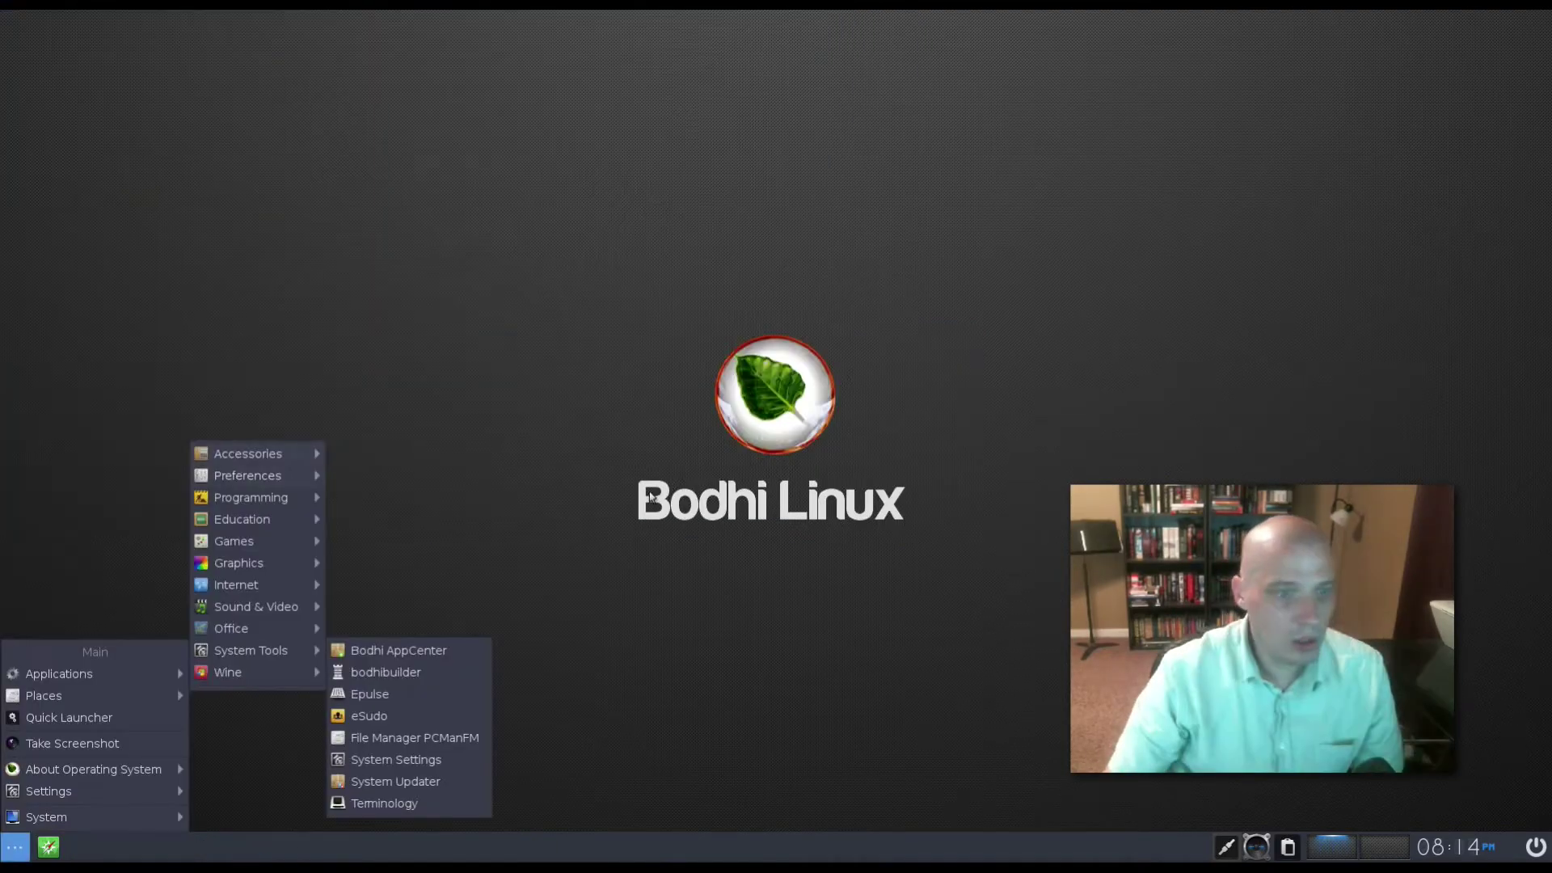
- Run bodhibuilder with the administrator password and acknowledge its close-other-windows notice
click(467, 674)
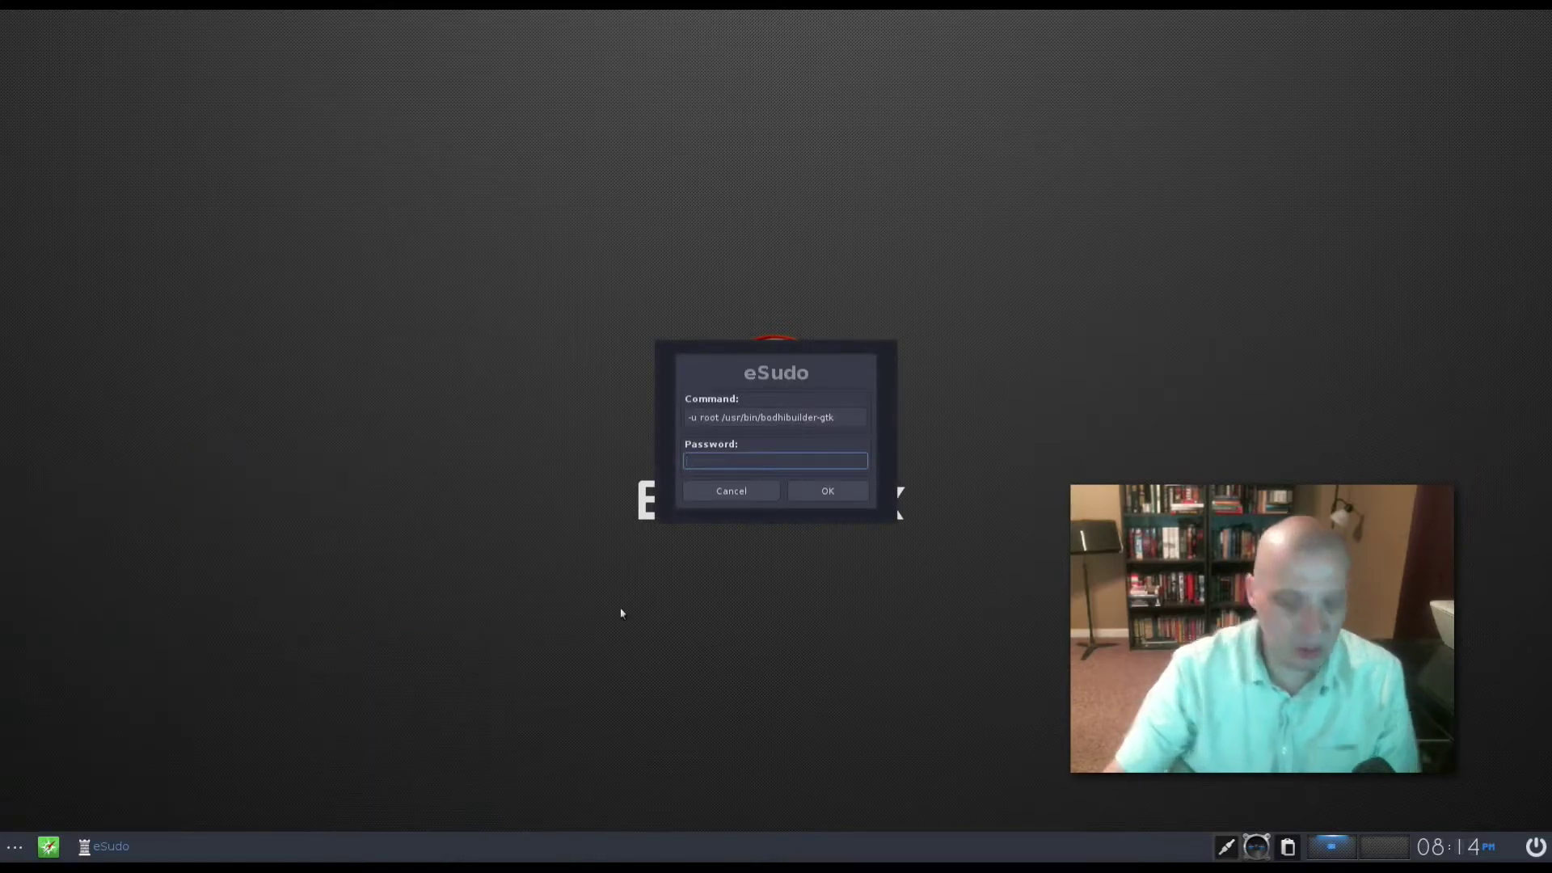
text(******)
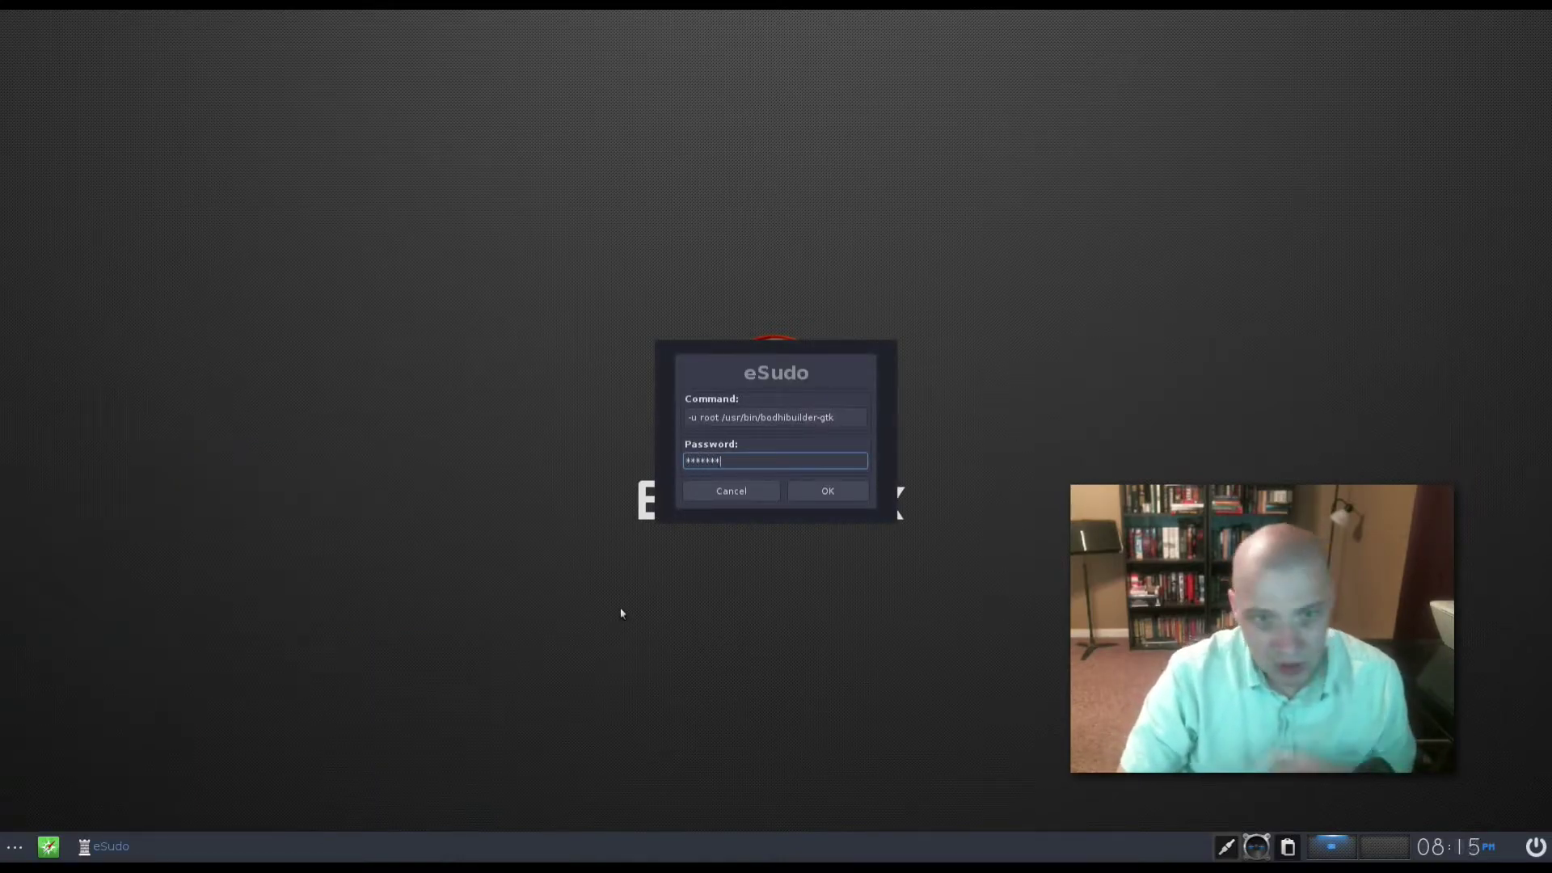
text(*)
key(Return)
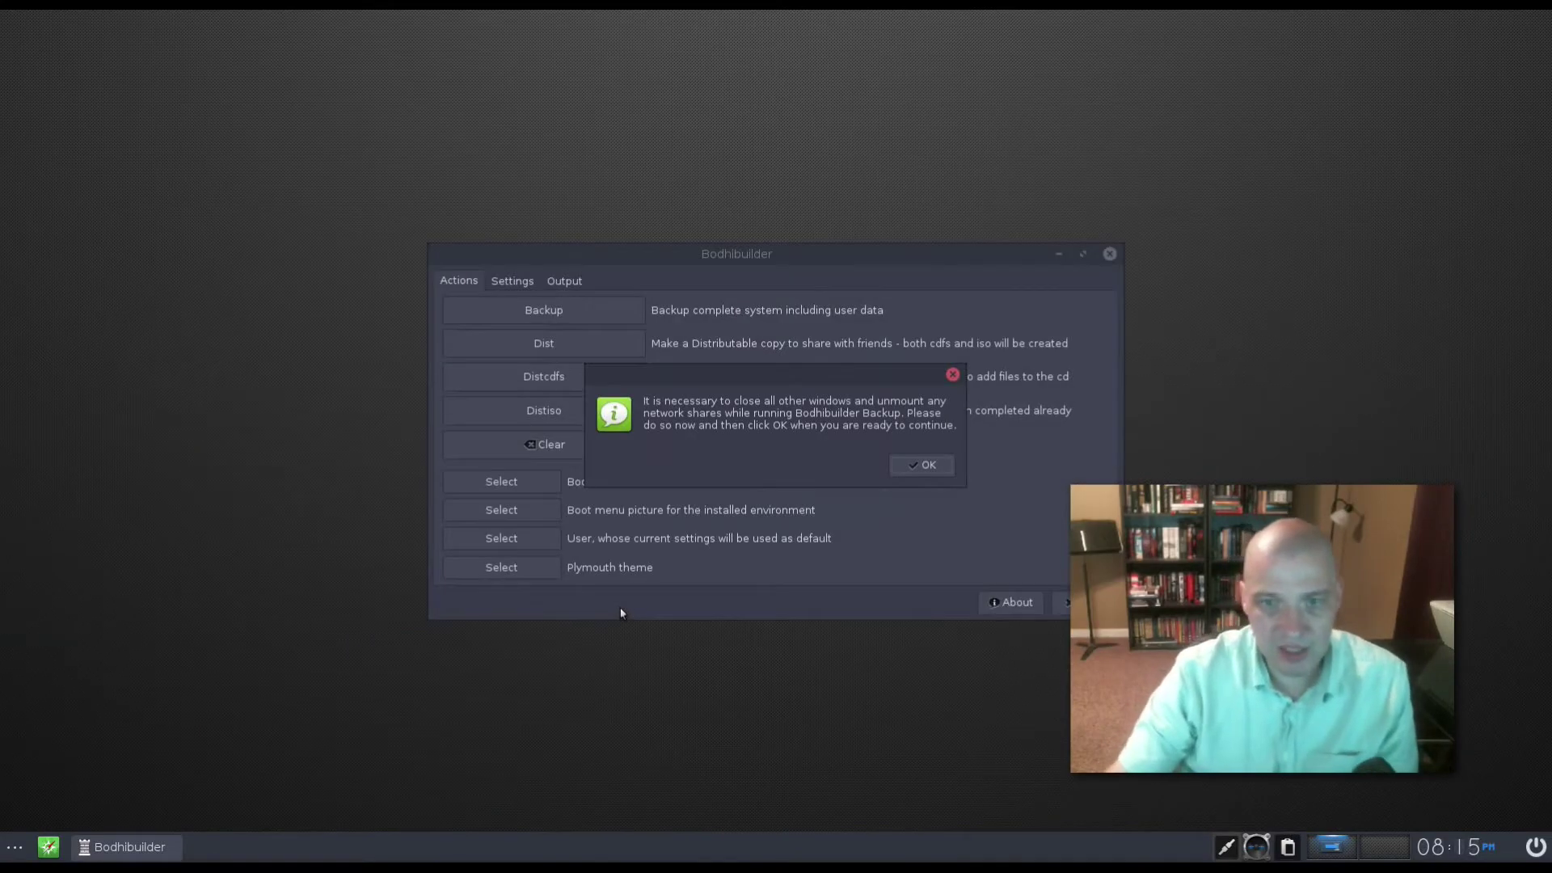
click(905, 466)
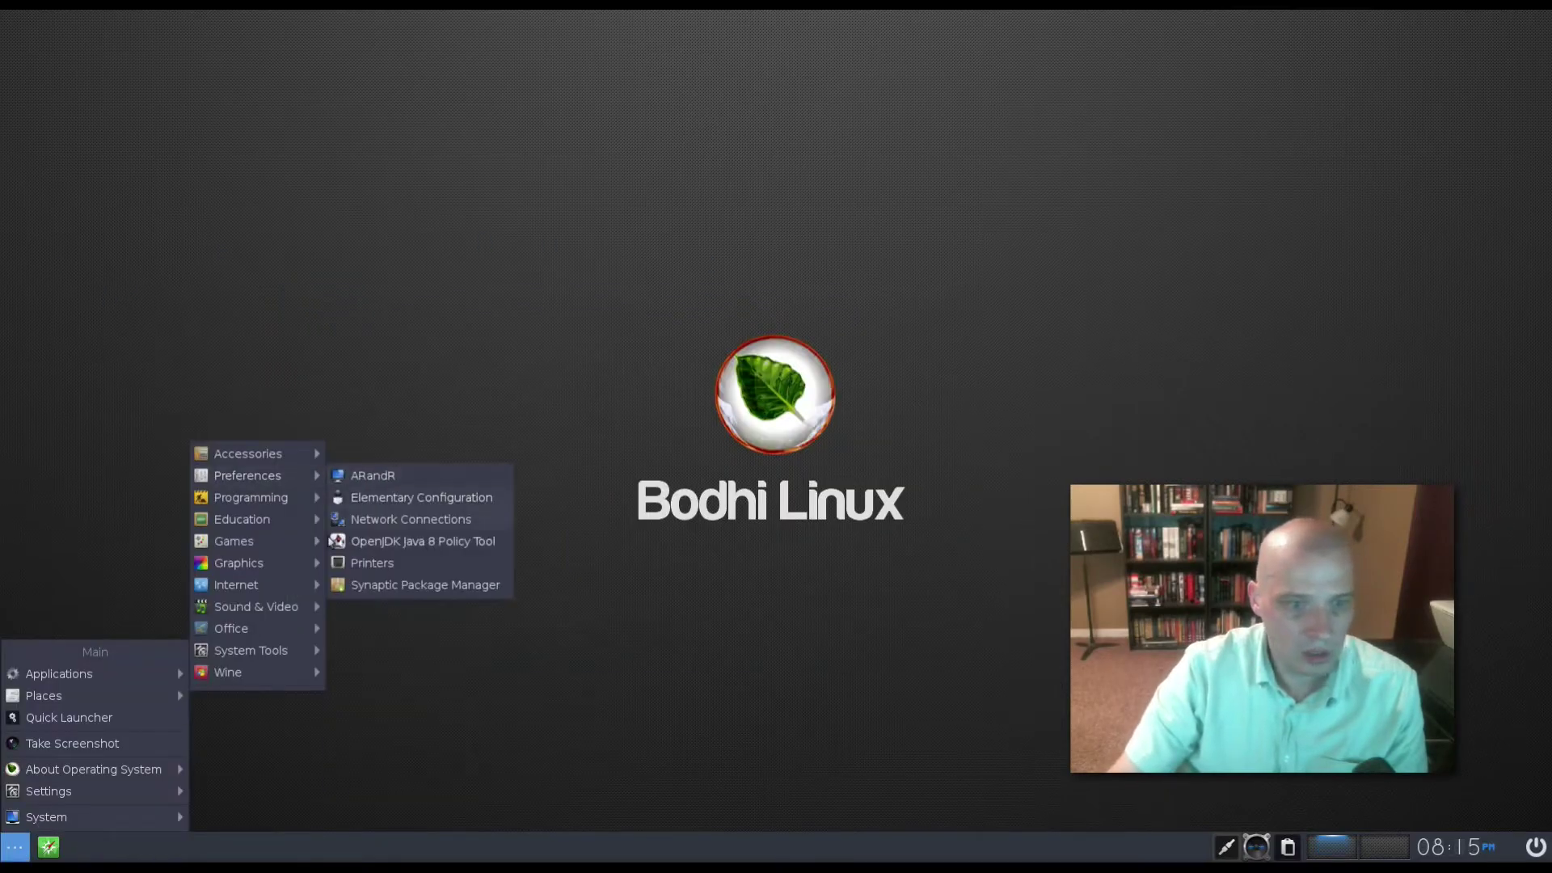
- Launch the Epulse volume control and move its window toward the screen centre
mouse_move(286, 661)
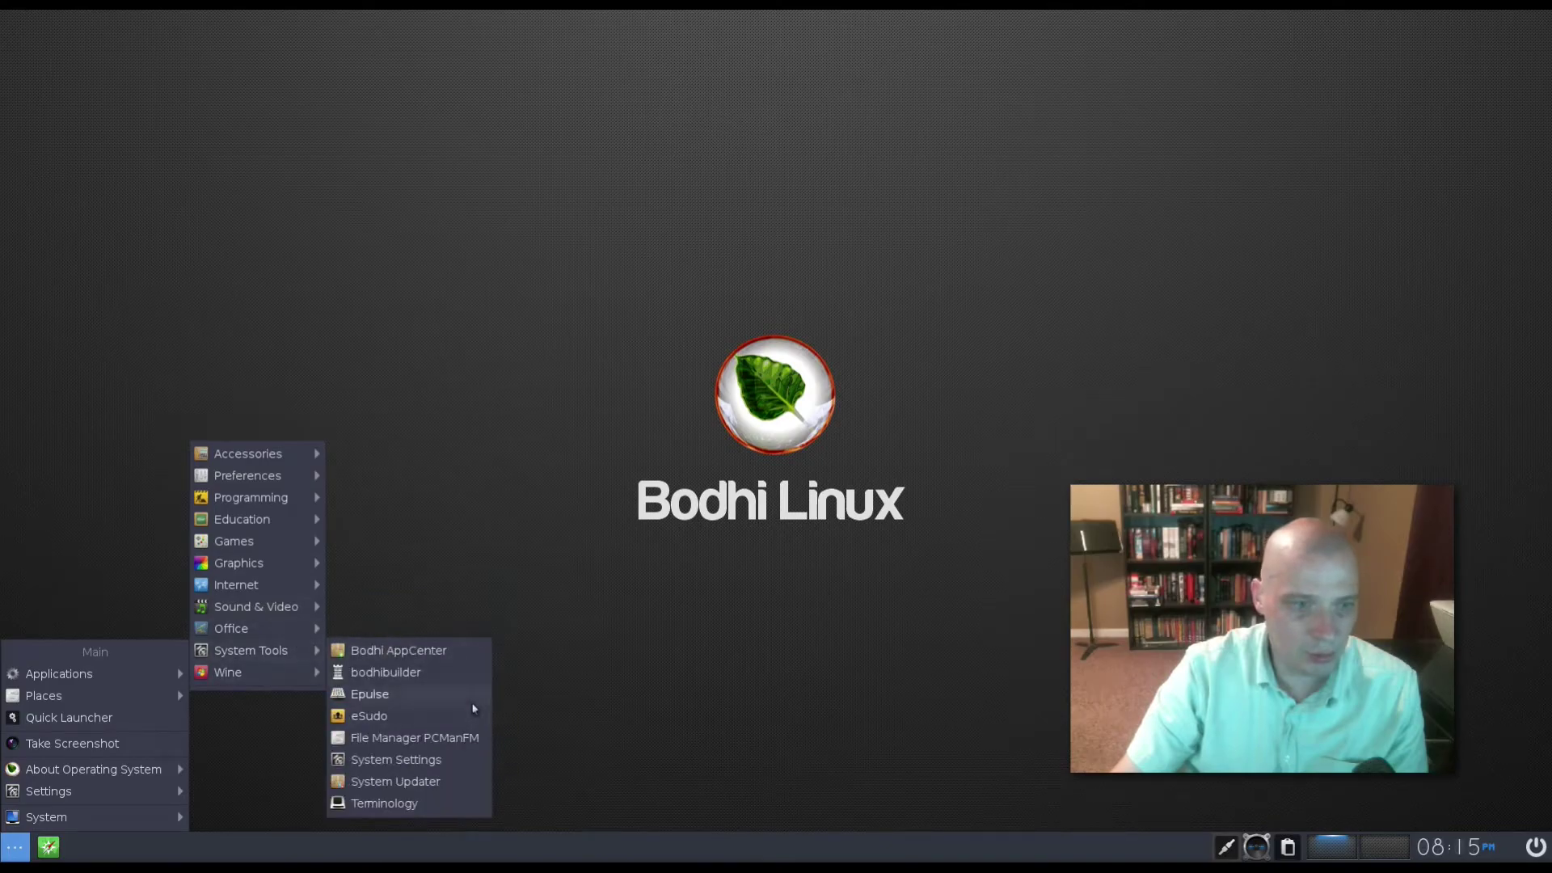
click(419, 706)
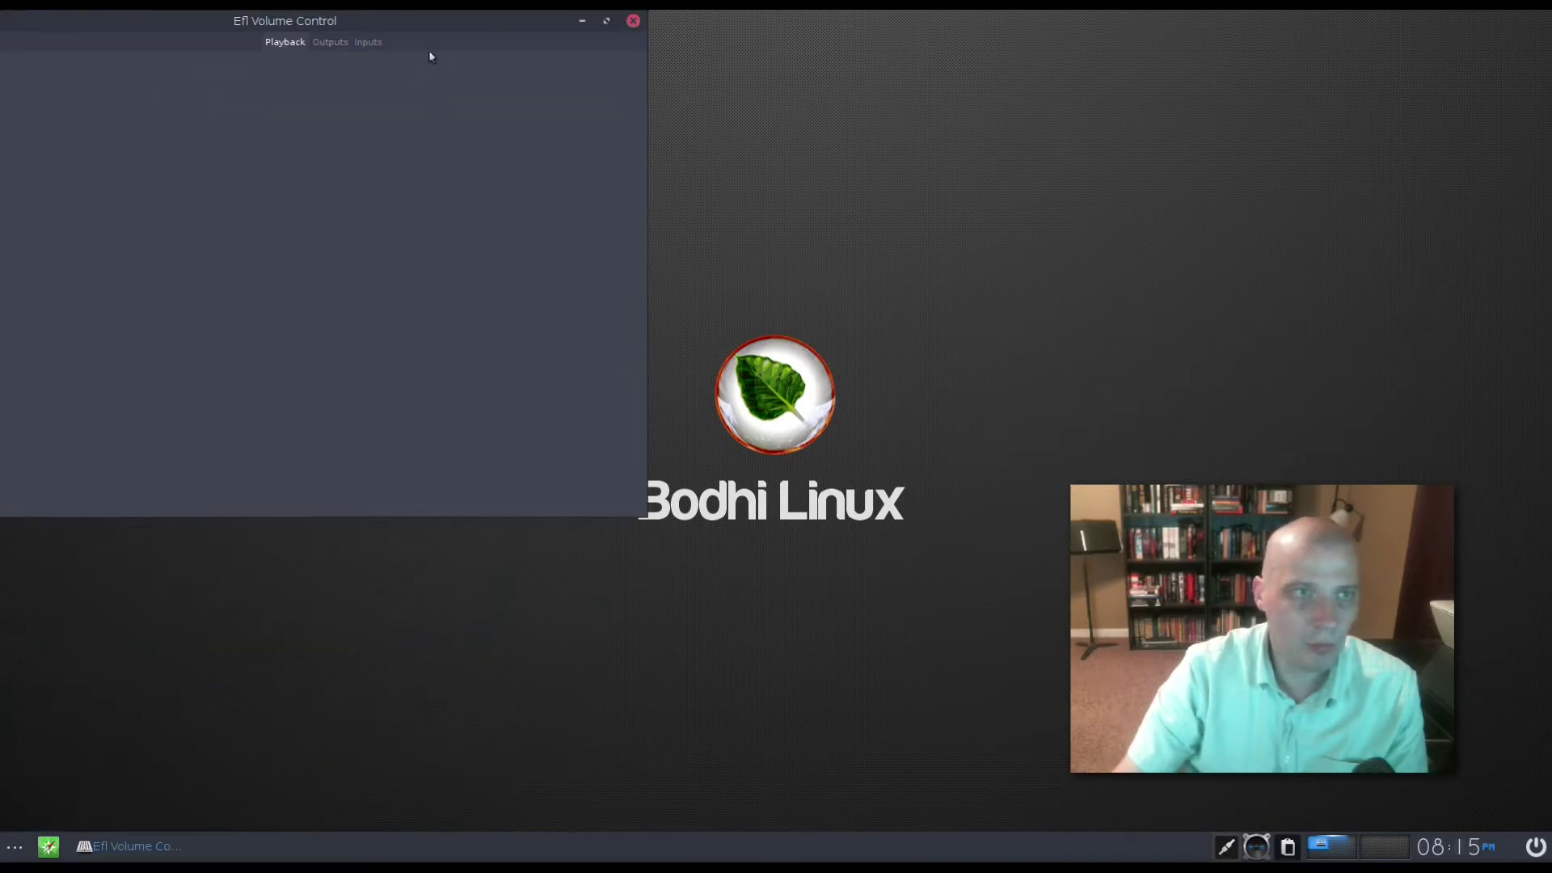
drag(420, 25, 597, 229)
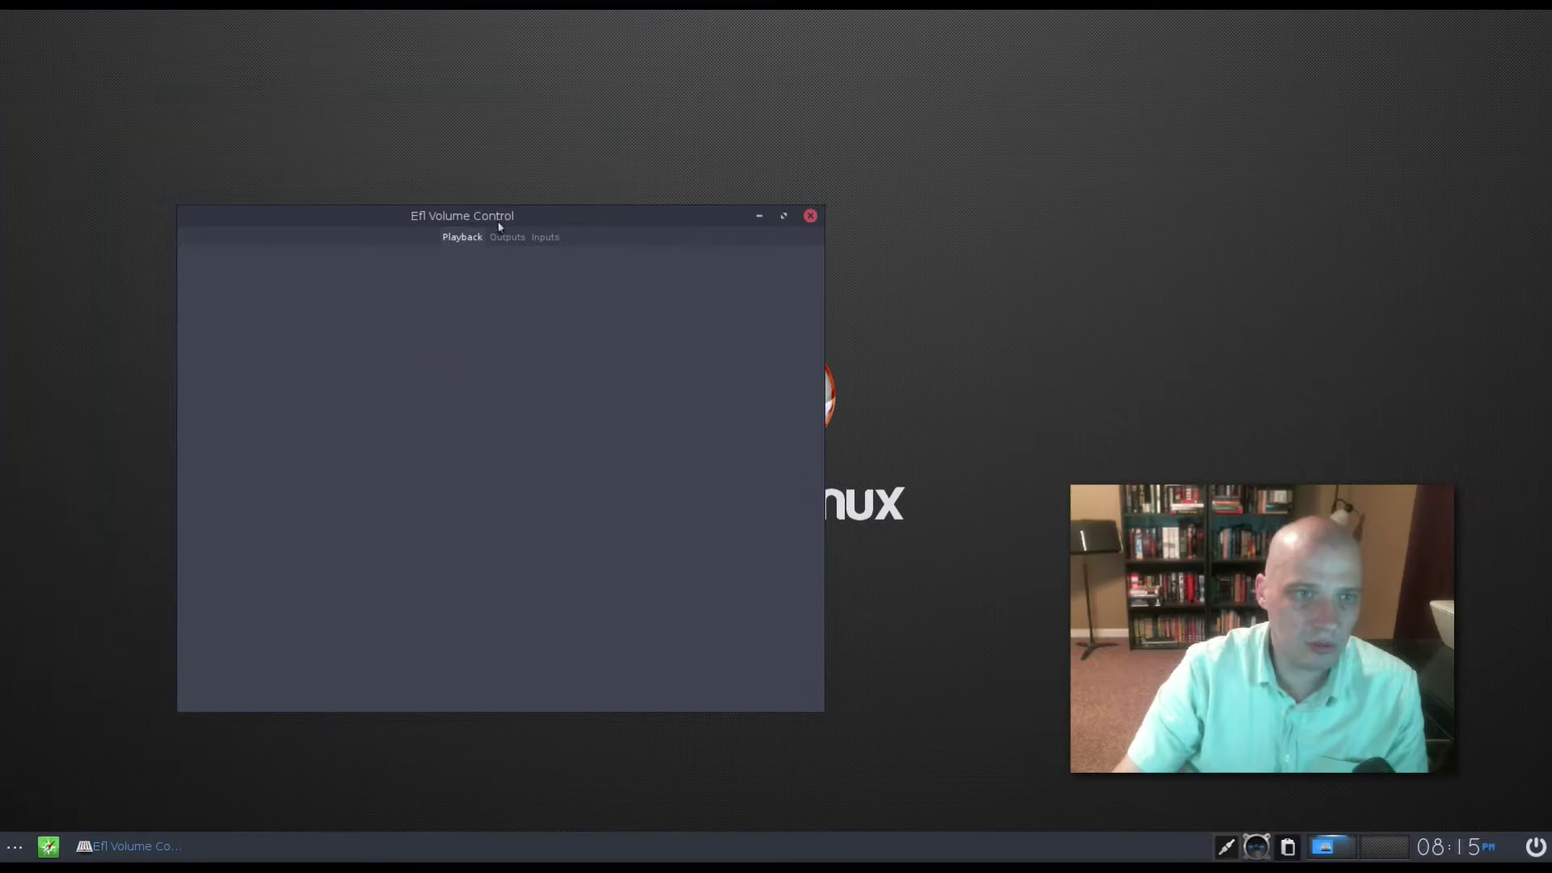
- Close the volume control, then open eSudo from System Tools and cancel without running a command
click(816, 223)
click(14, 846)
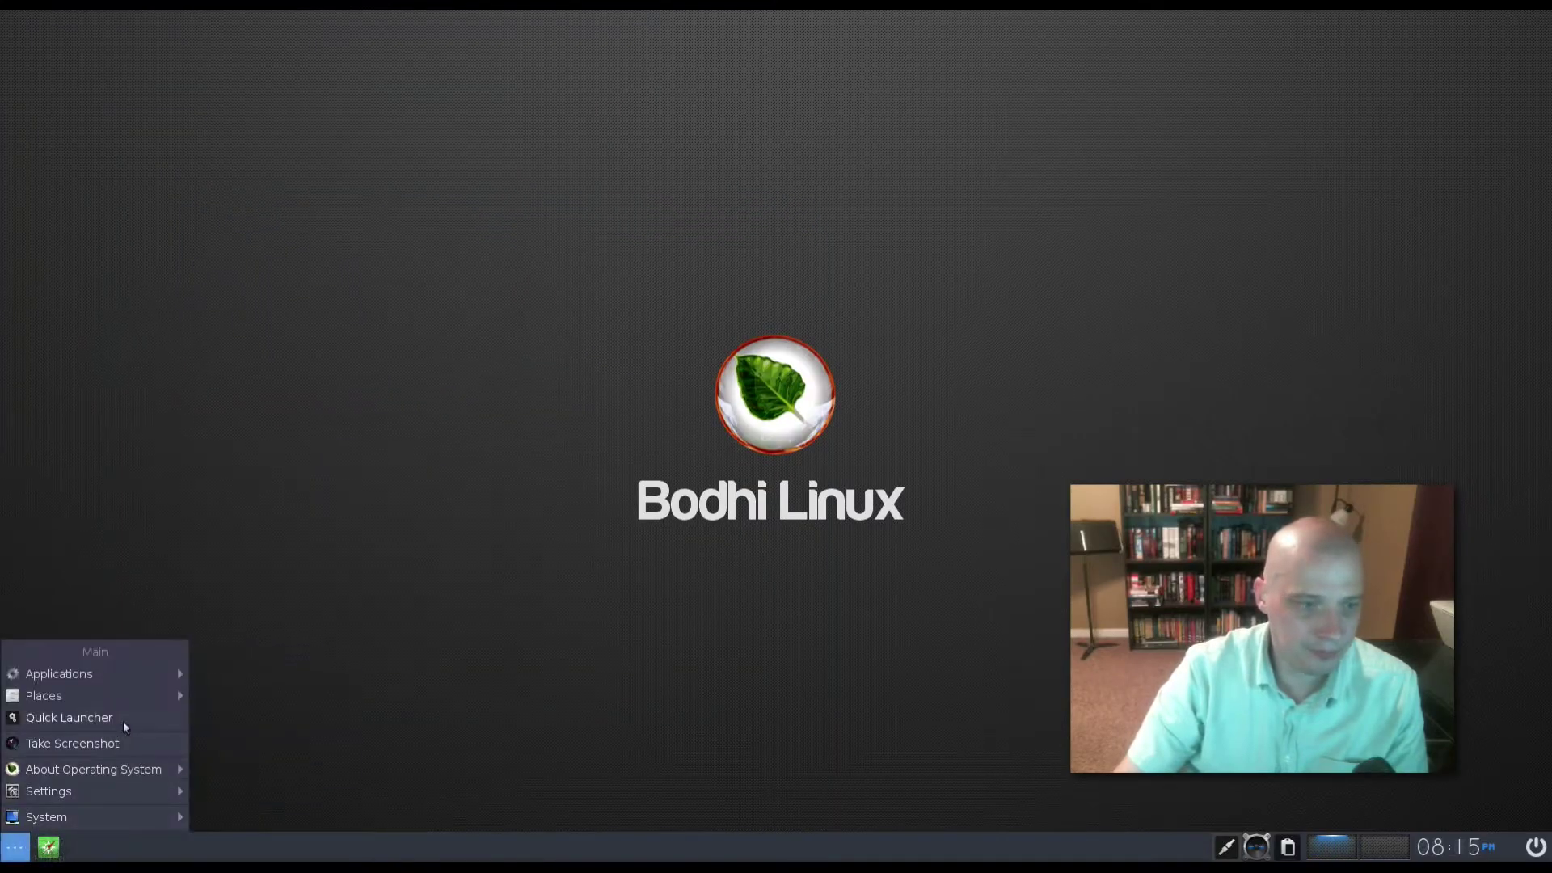
mouse_move(157, 678)
mouse_move(299, 659)
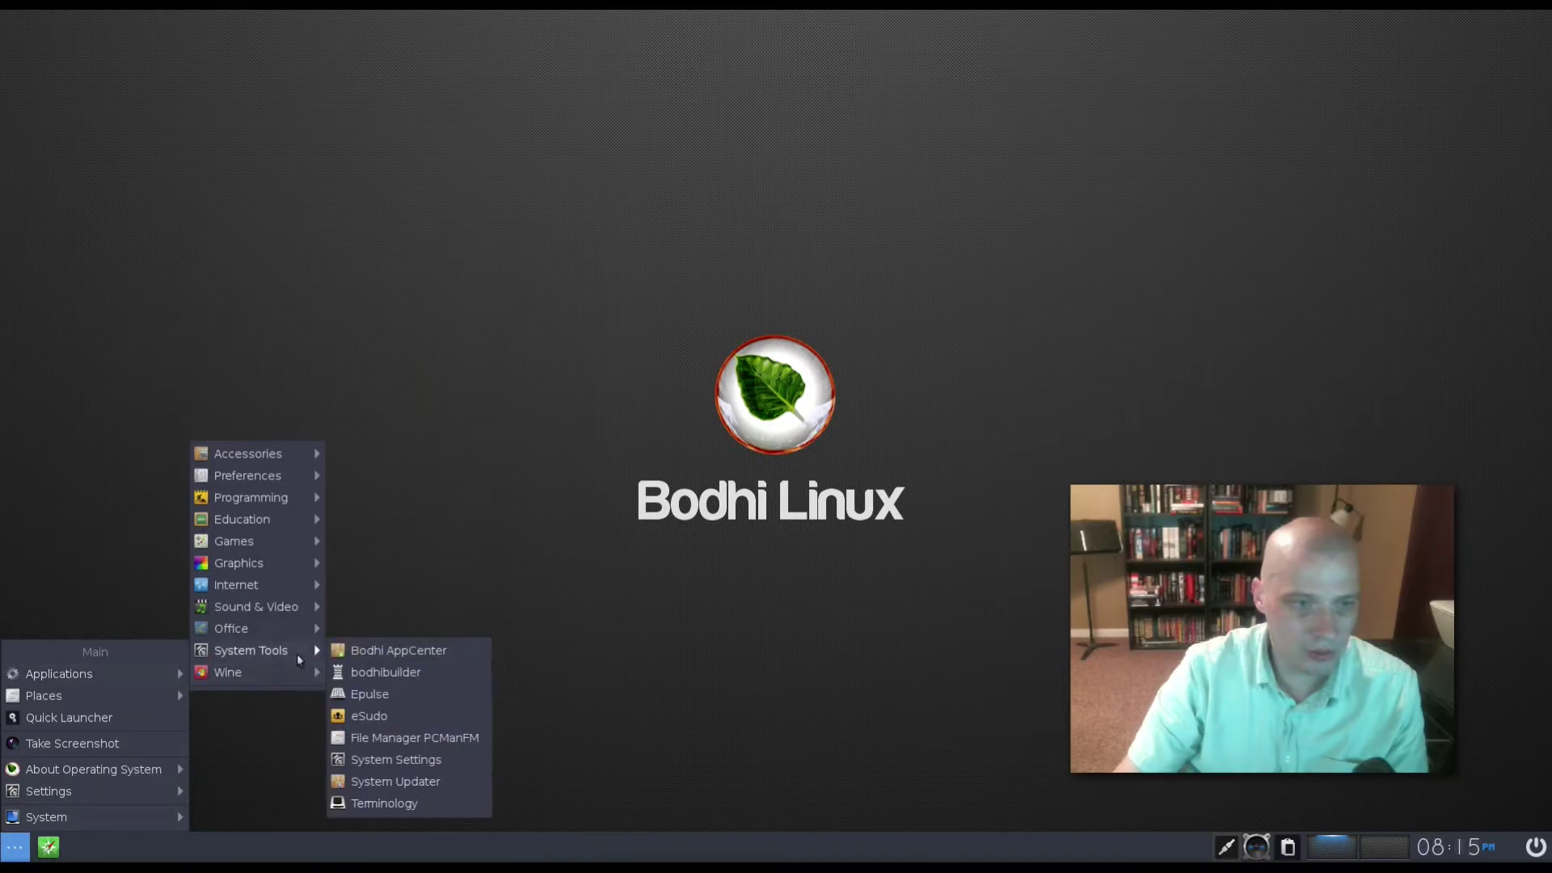
click(430, 718)
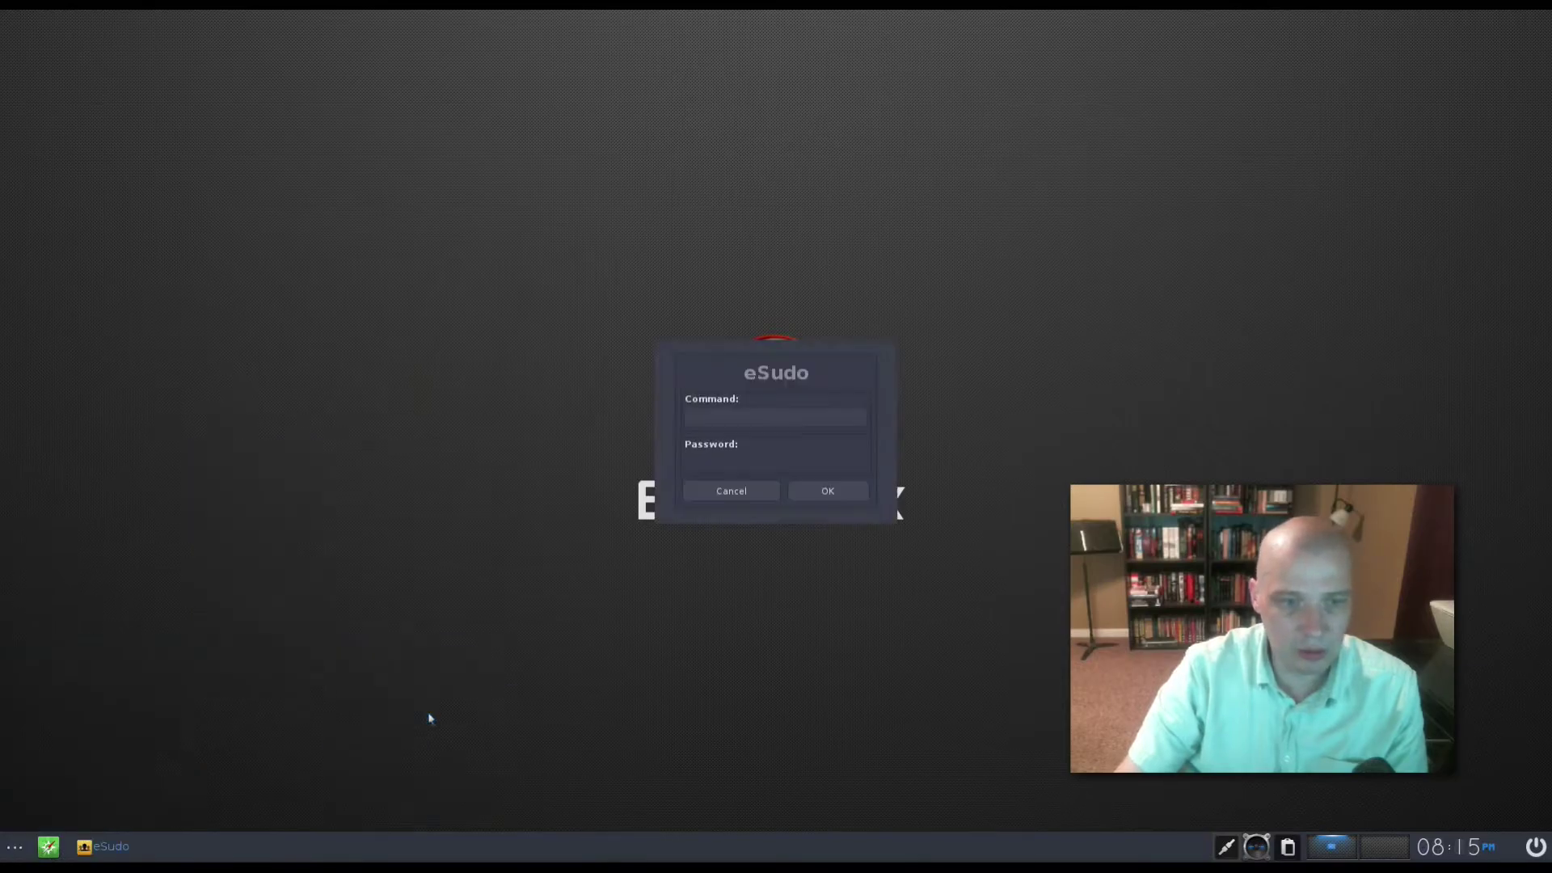
click(750, 420)
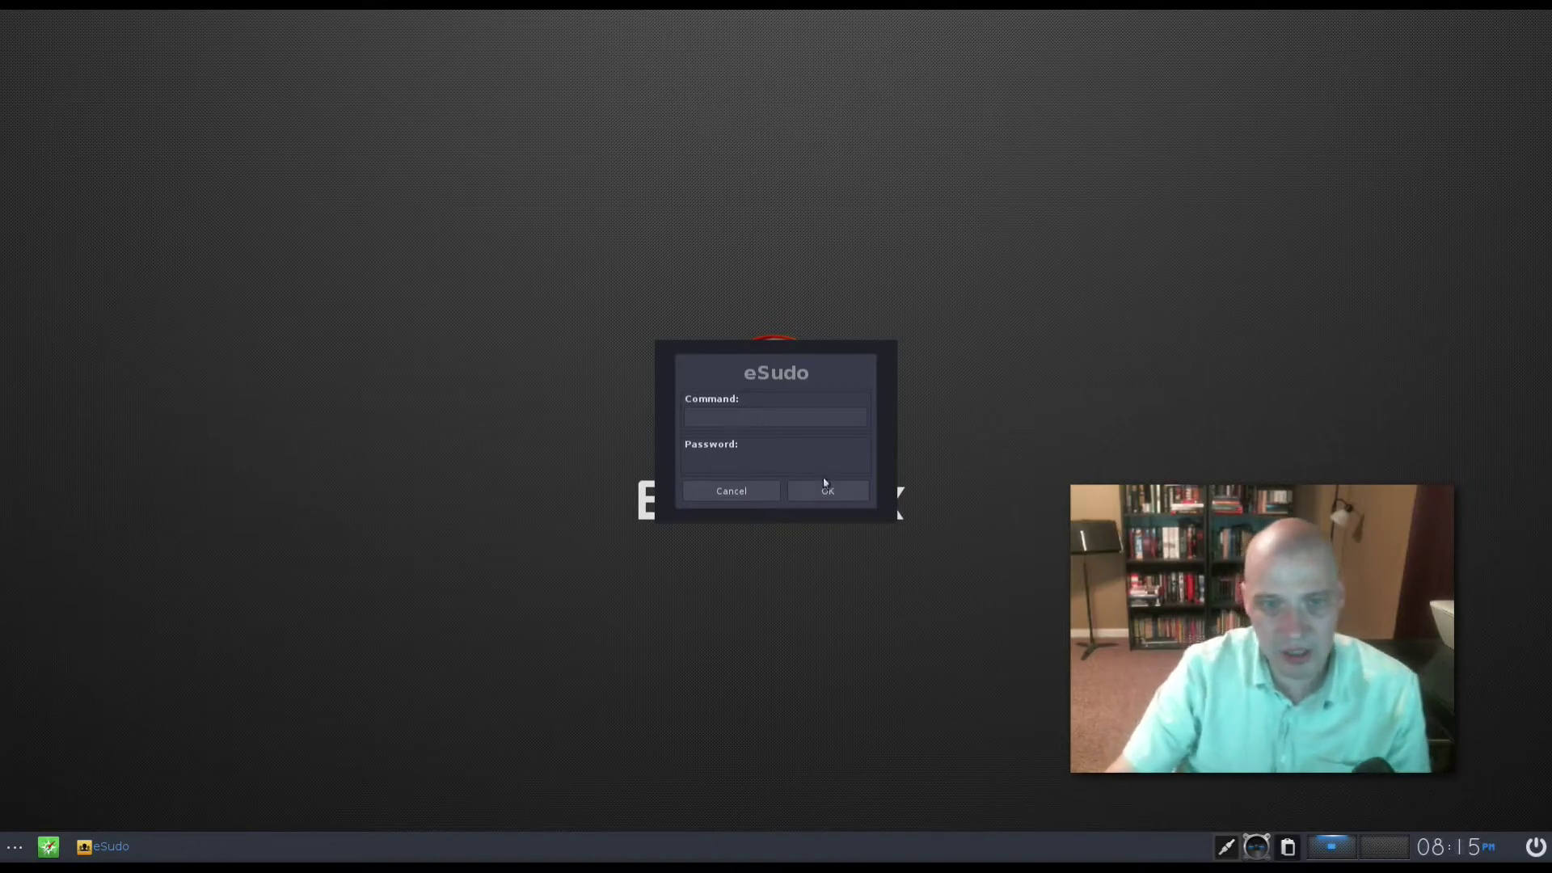
click(753, 491)
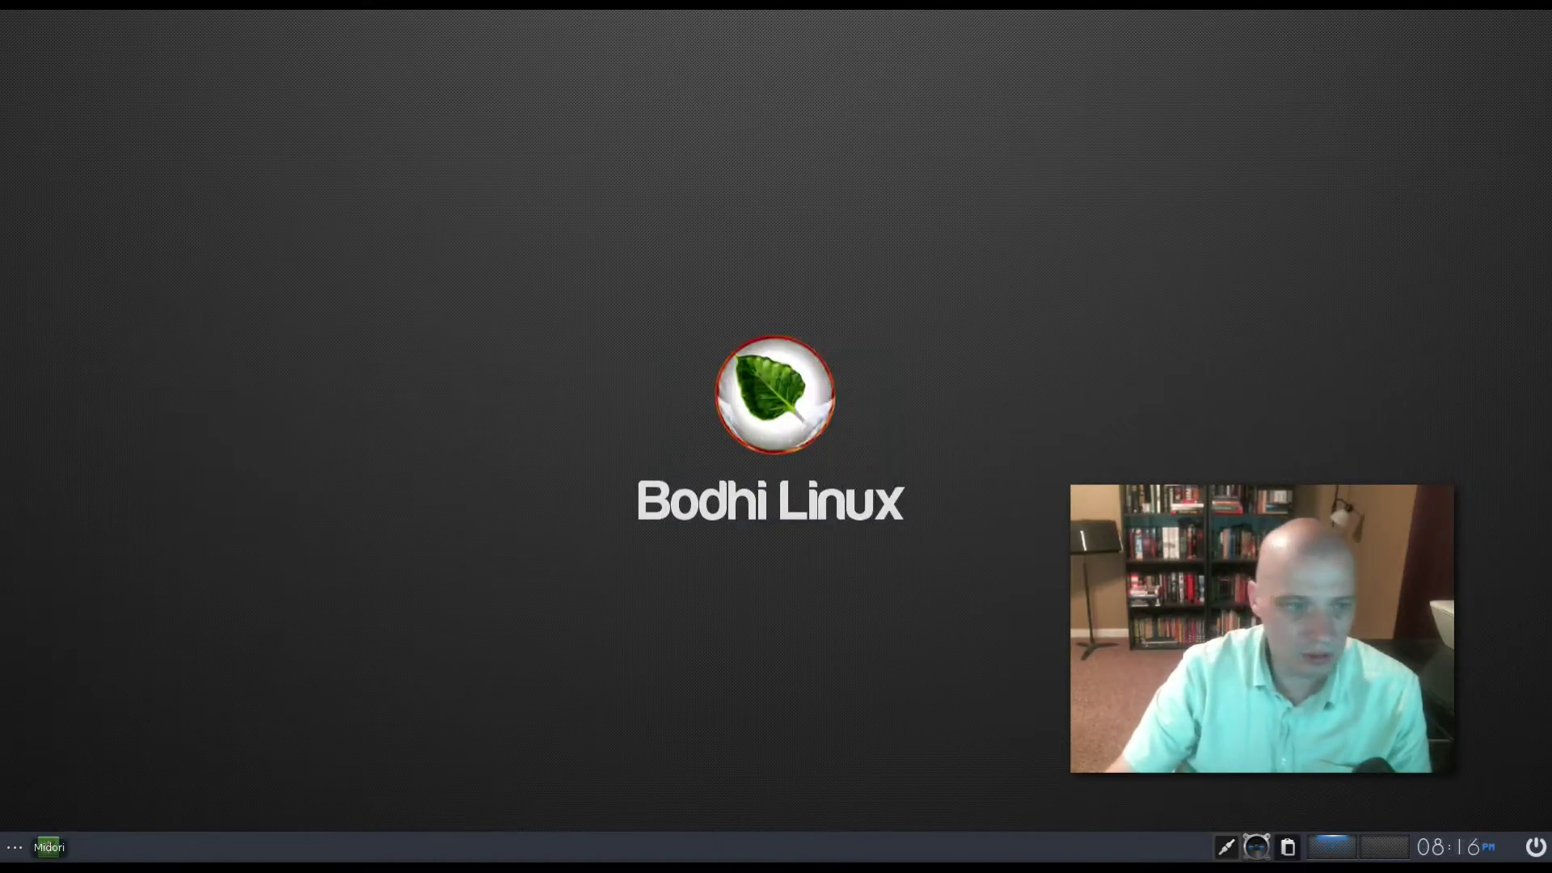
- Launch PCManFM from System Tools and drag its window toward the screen centre
click(15, 846)
mouse_move(120, 762)
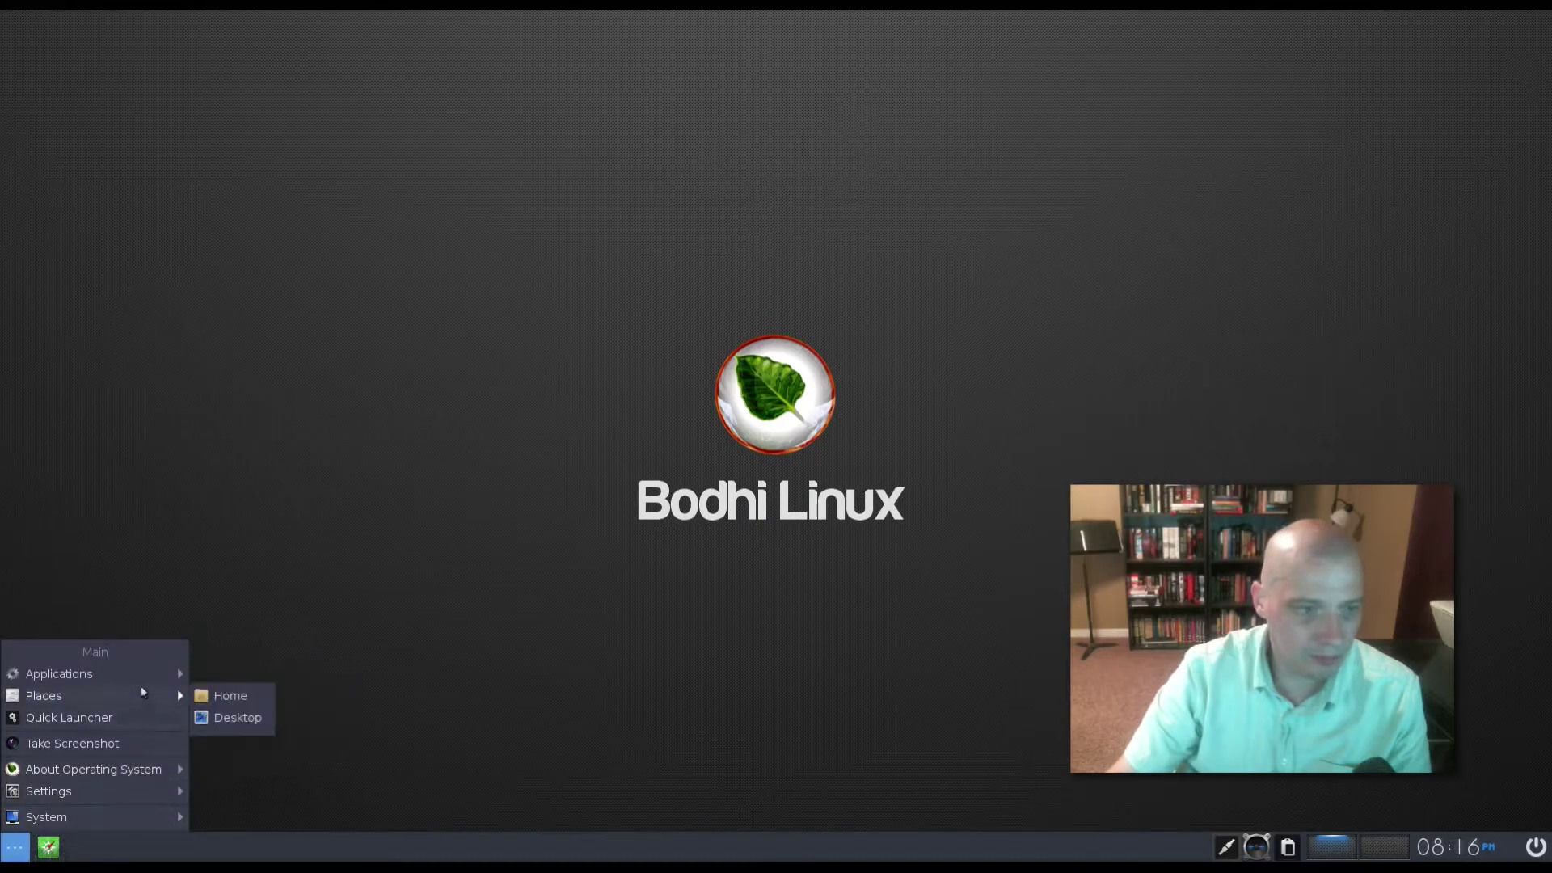
mouse_move(146, 667)
mouse_move(303, 648)
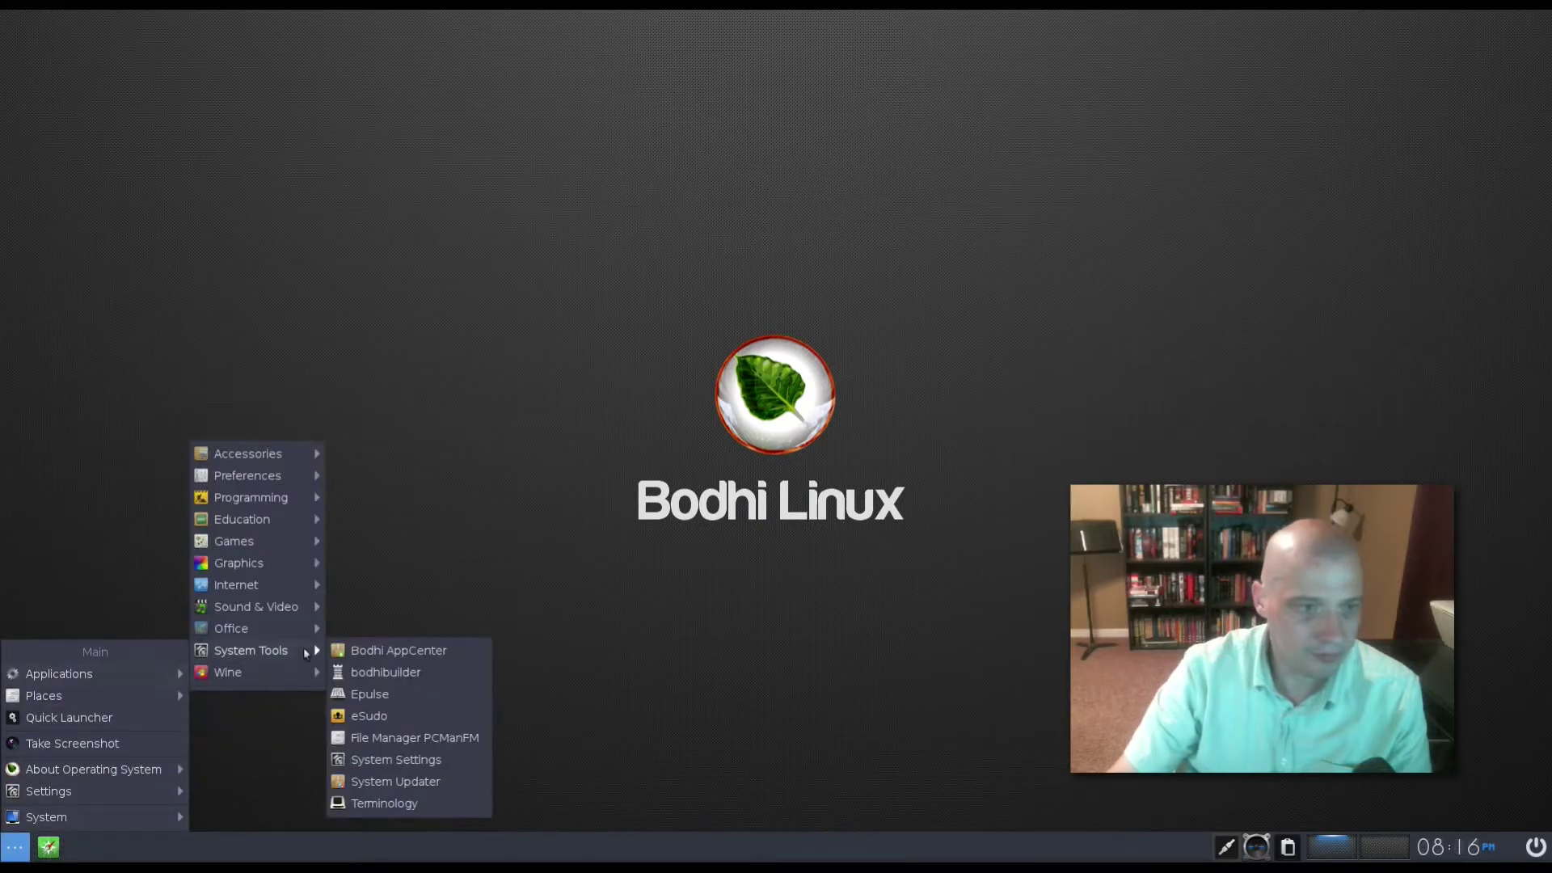
click(475, 745)
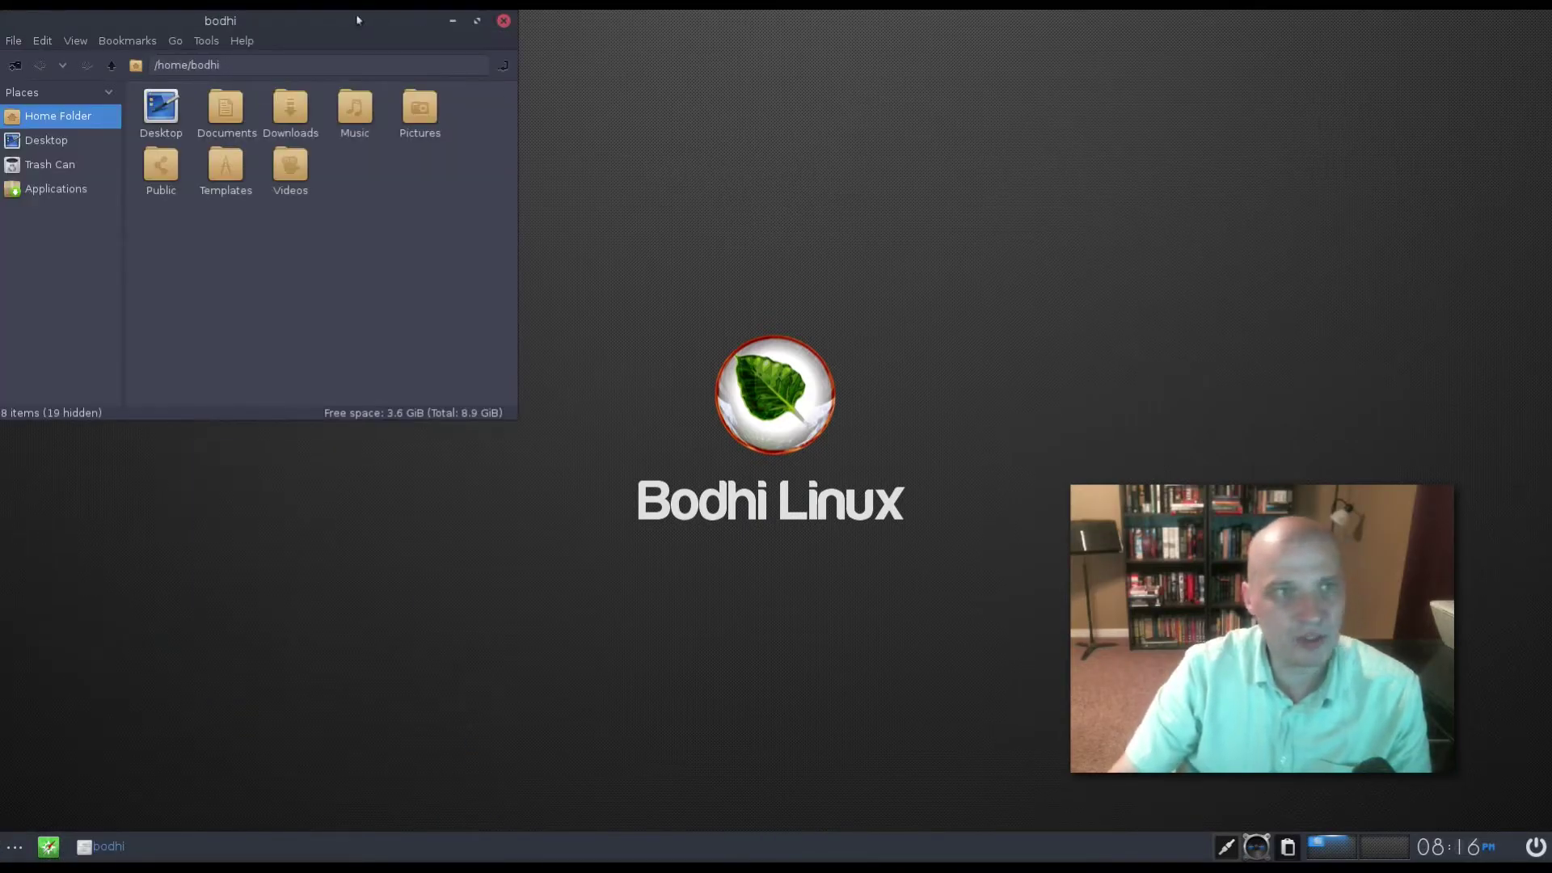
drag(355, 18, 536, 356)
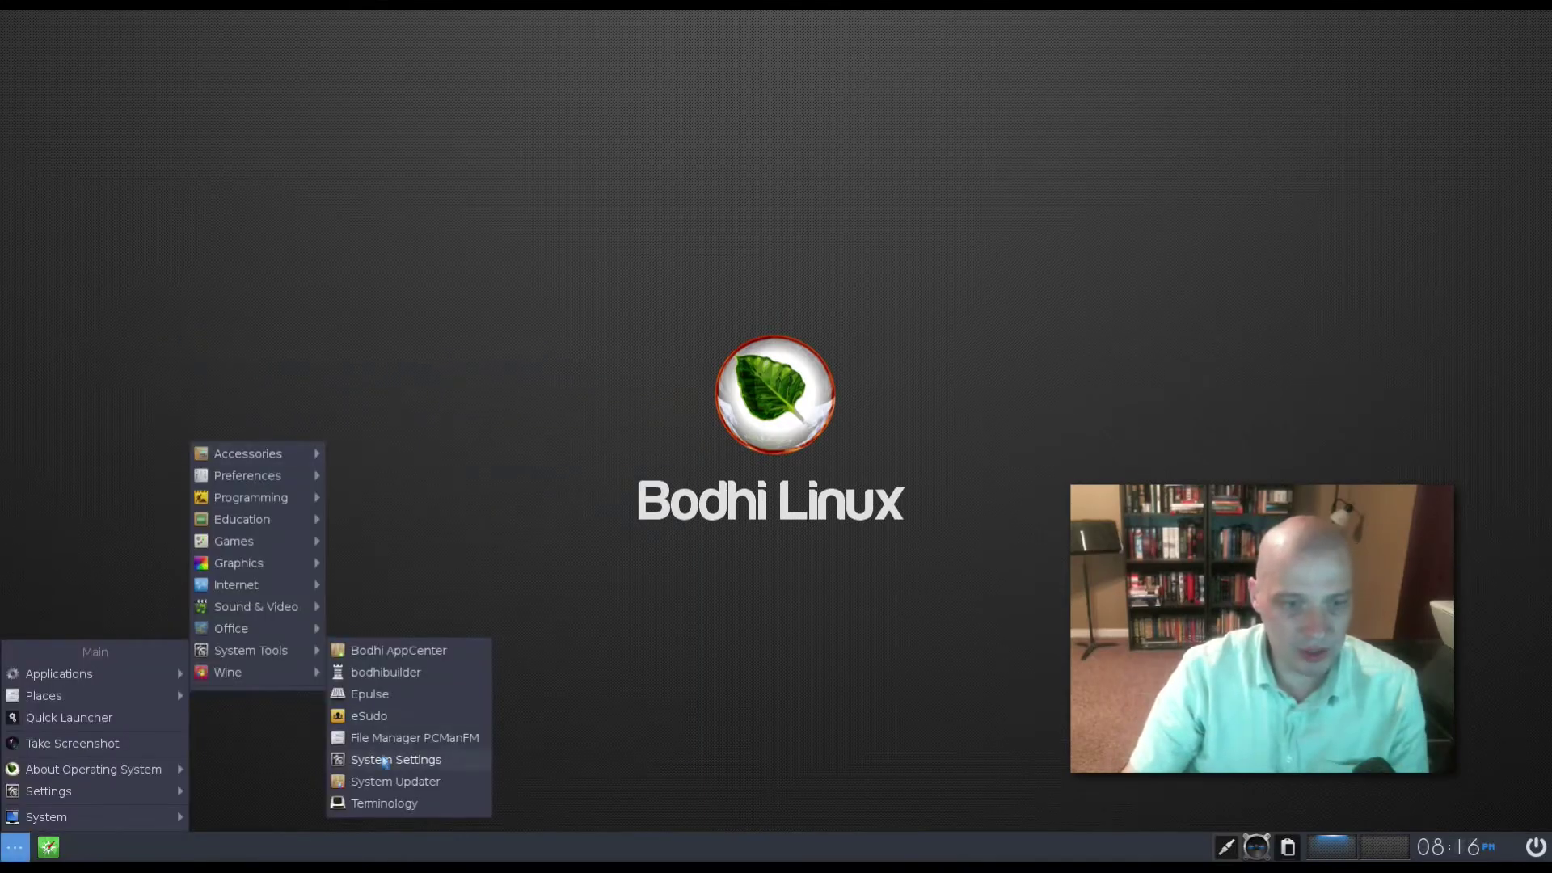
- Launch the Swami Control Panel, move it to the lower centre, and enlarge it
click(385, 762)
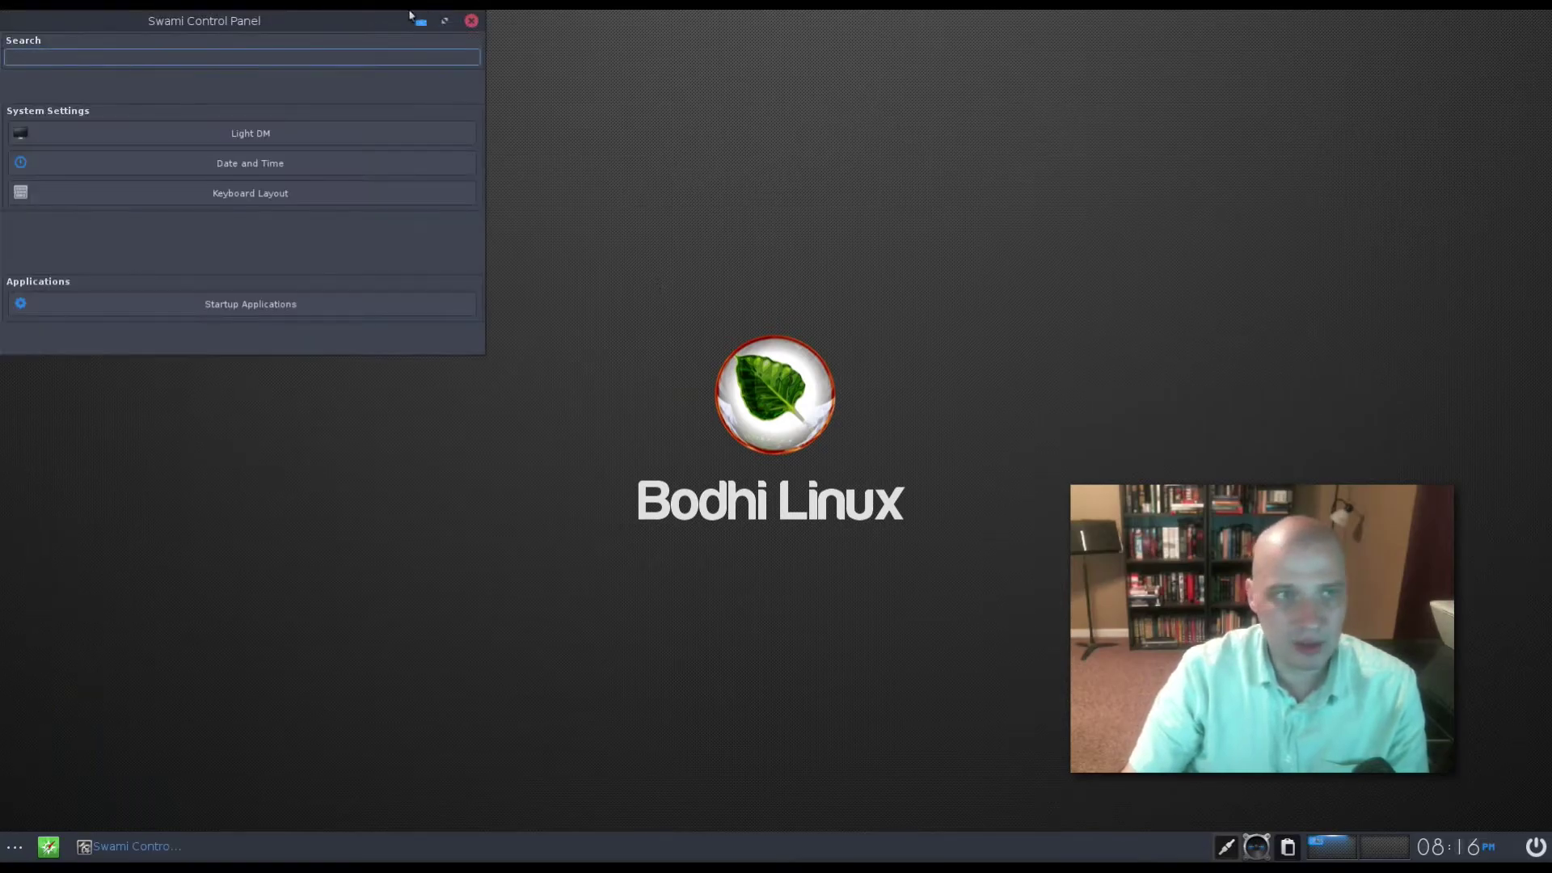
drag(364, 29, 594, 444)
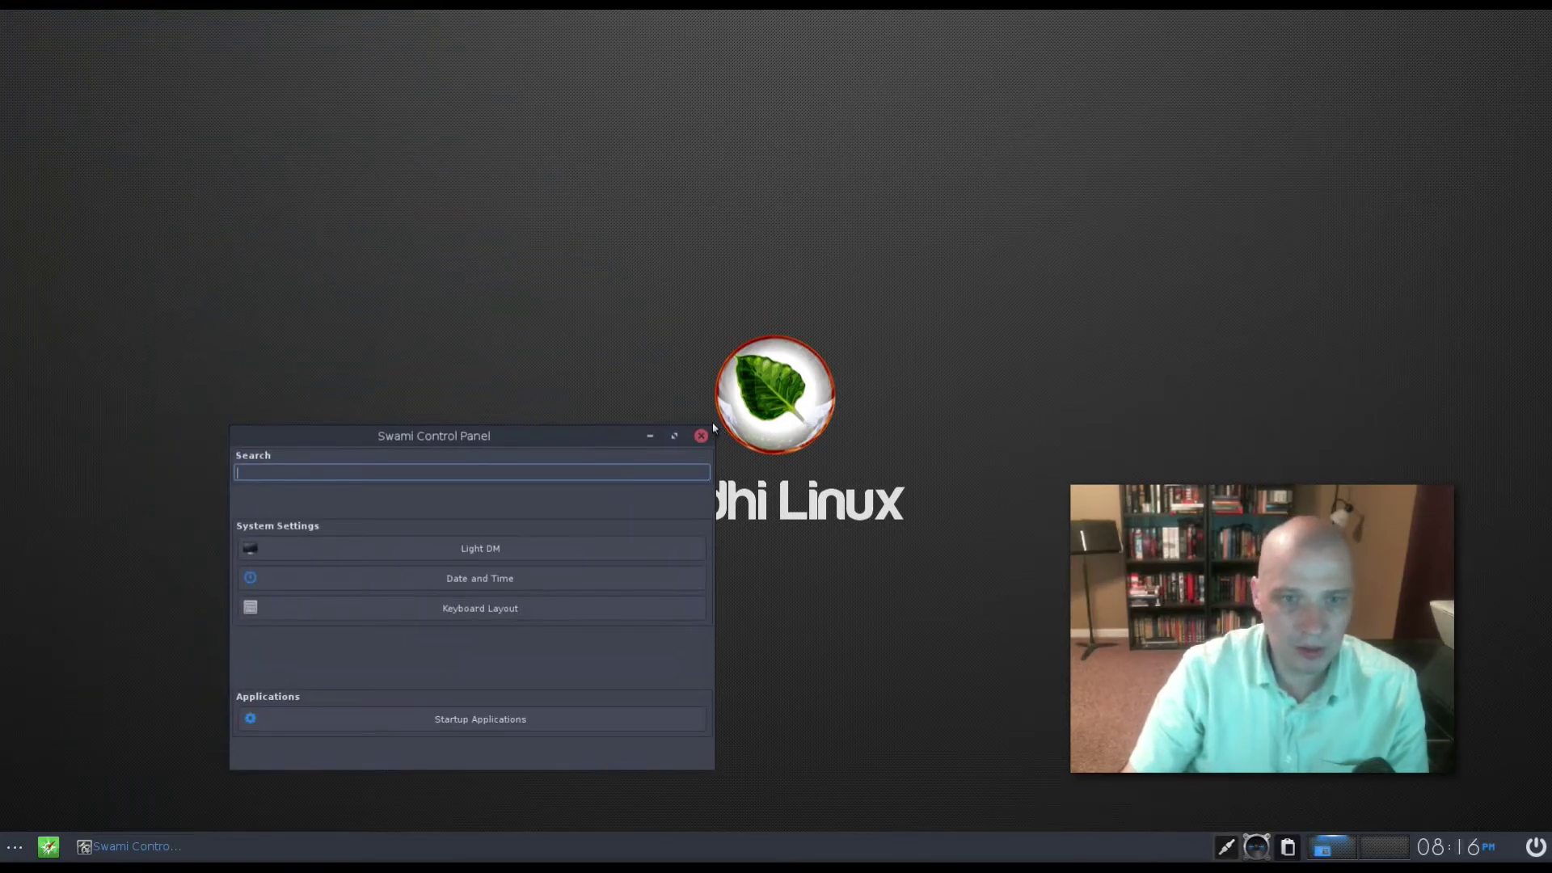
drag(710, 427, 844, 156)
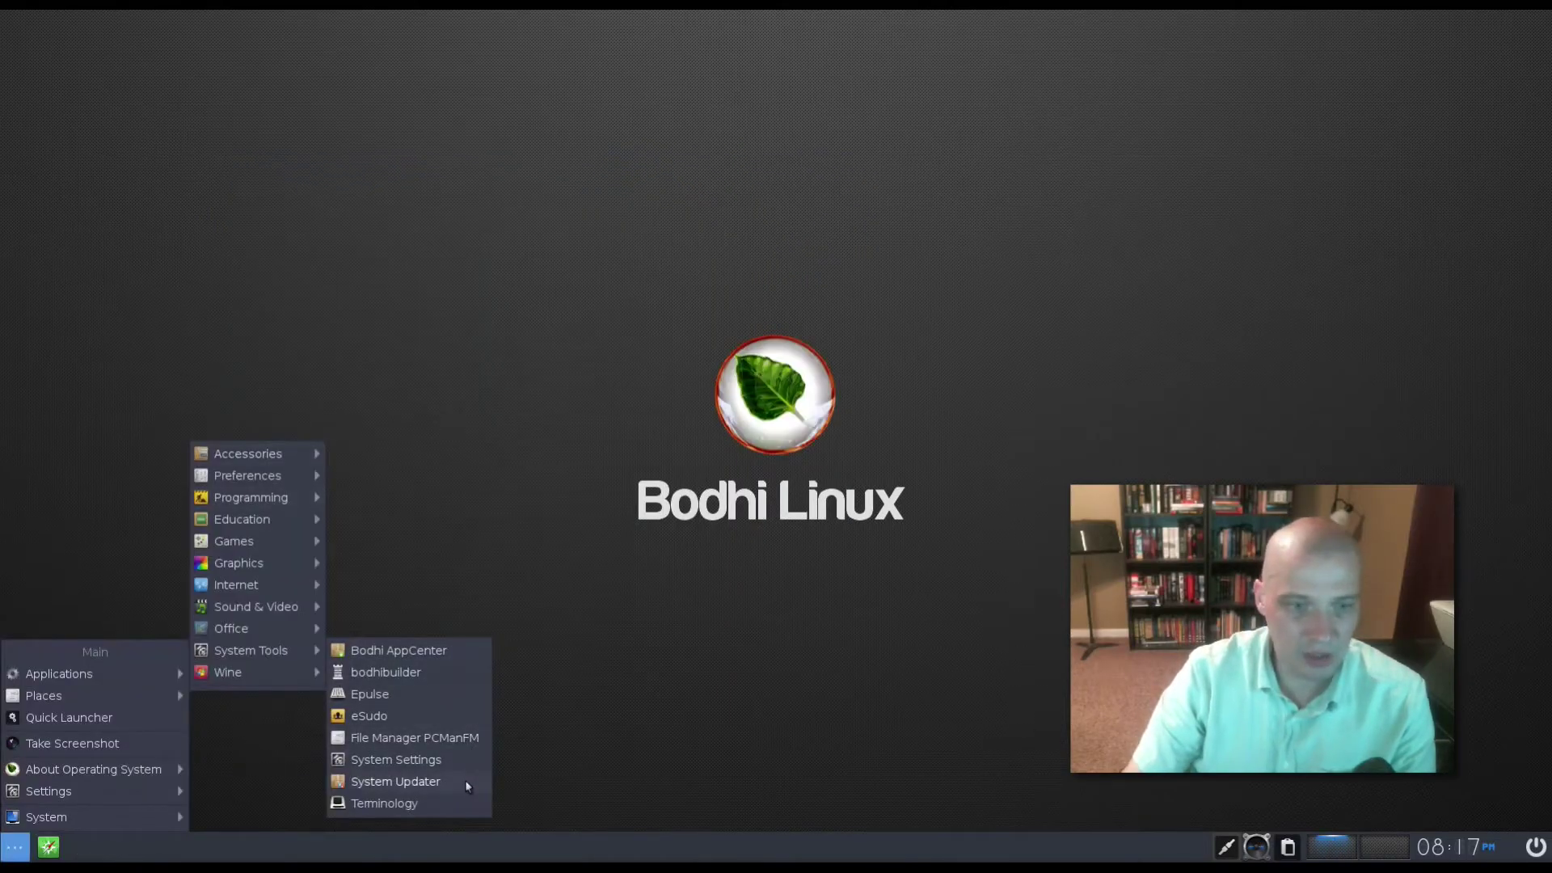
- Open Terminology, centre it, and run uname -r to show kernel 4.13.0-17-generic
click(454, 804)
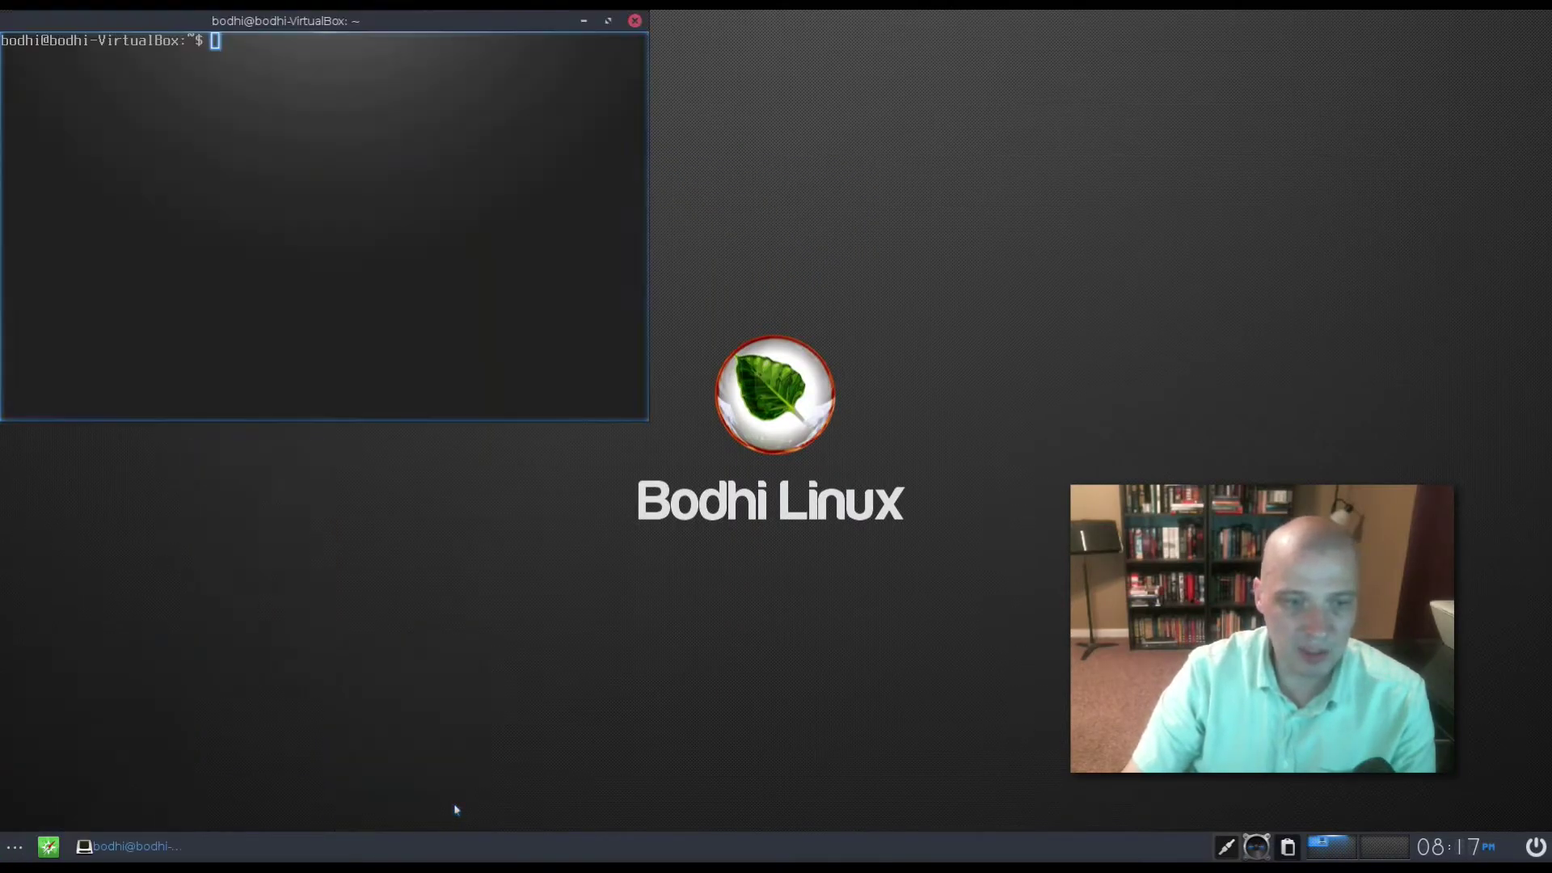
drag(440, 27, 704, 327)
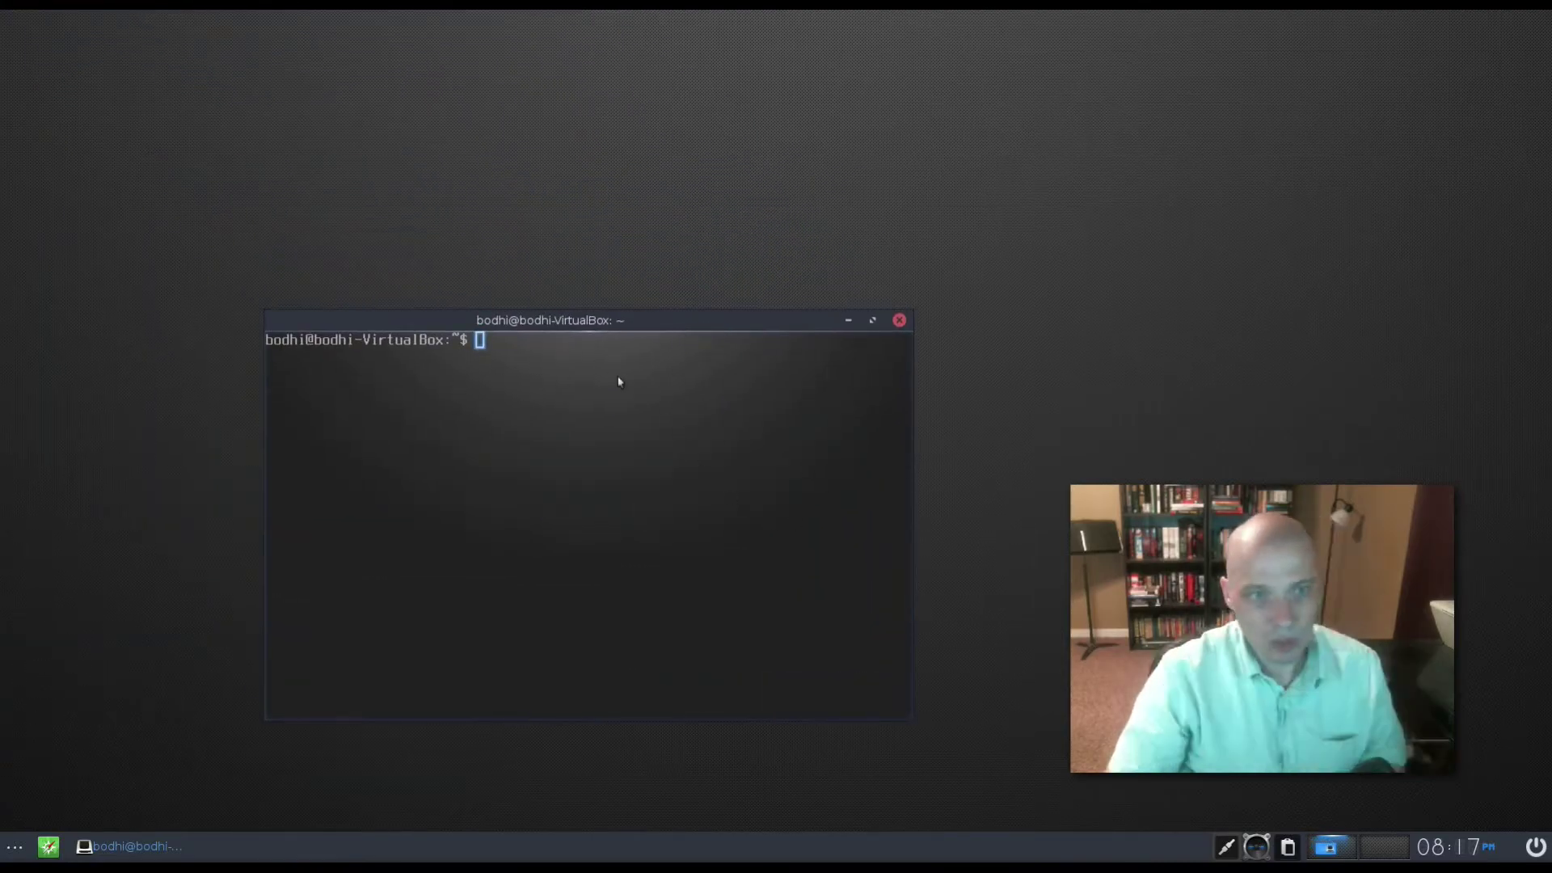
text(uname )
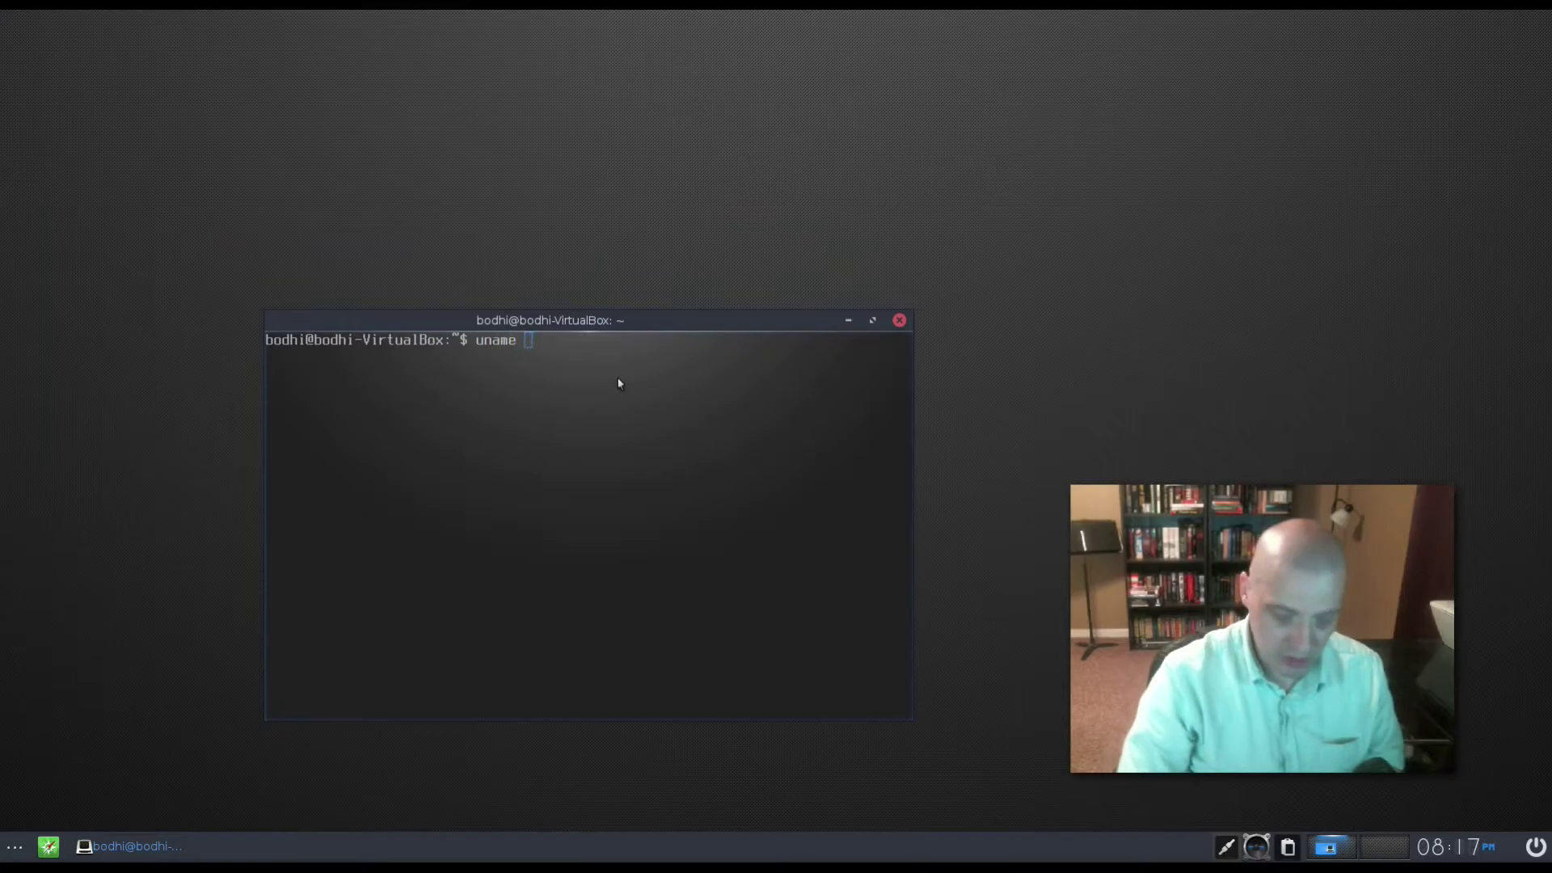
text(-r)
key(Return)
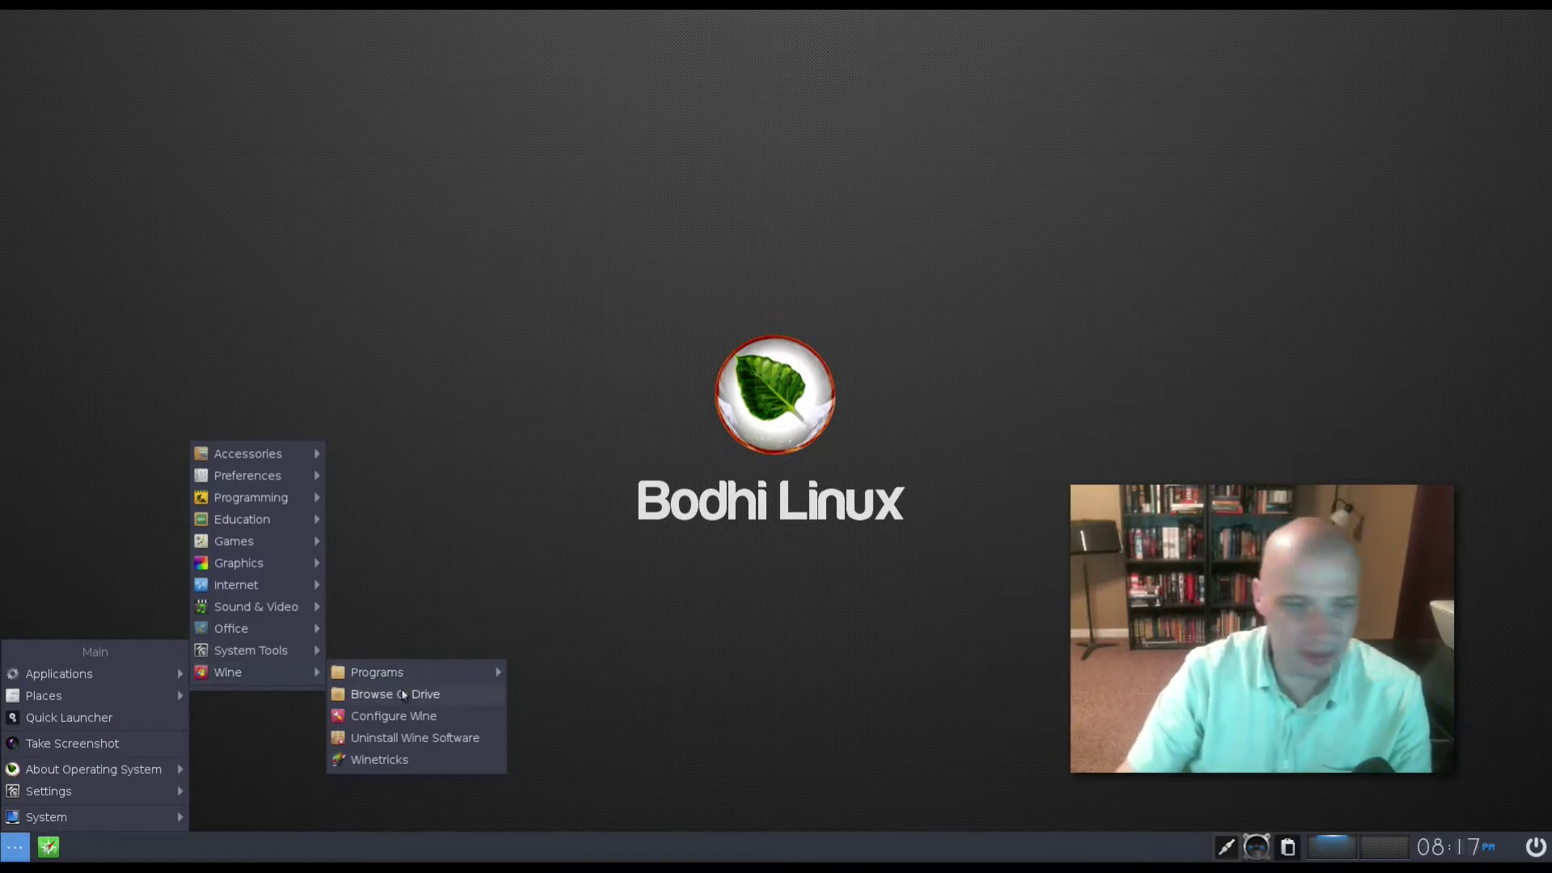
mouse_move(443, 682)
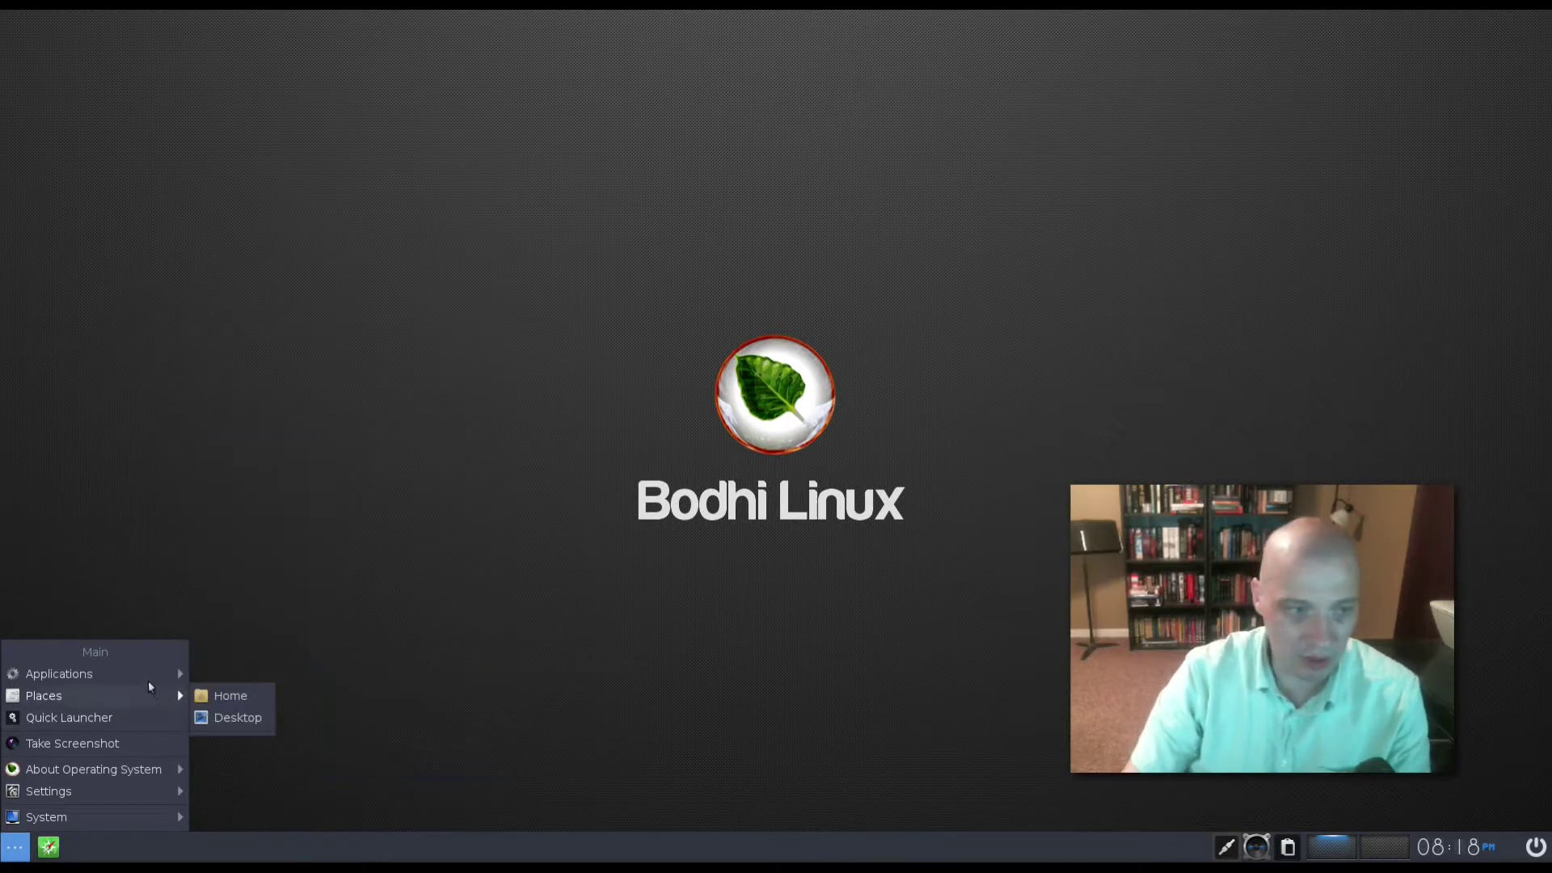
mouse_move(255, 678)
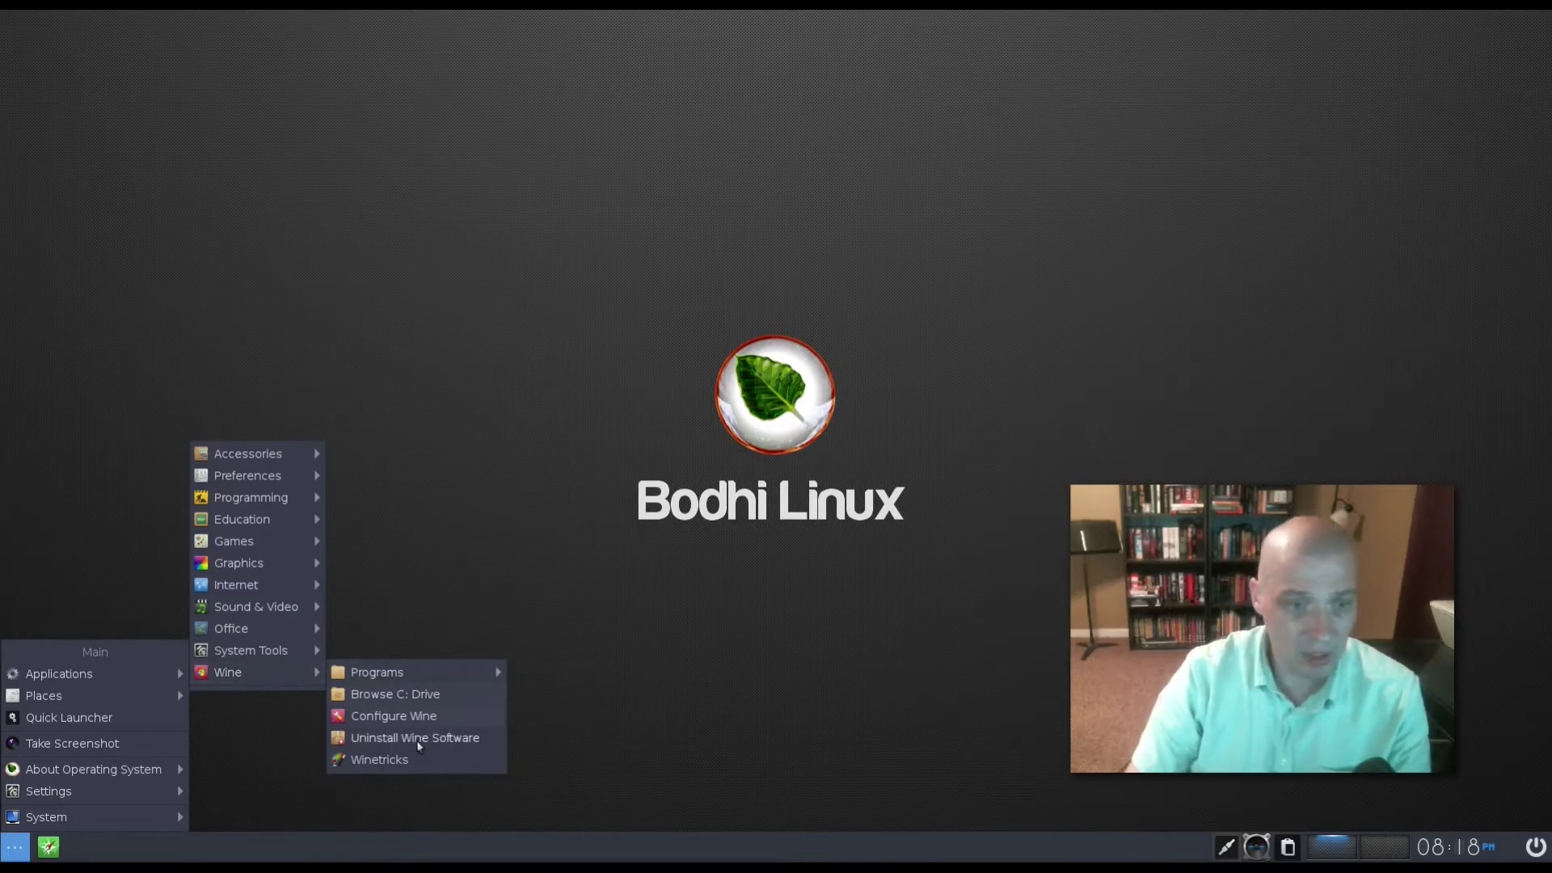
key(Escape)
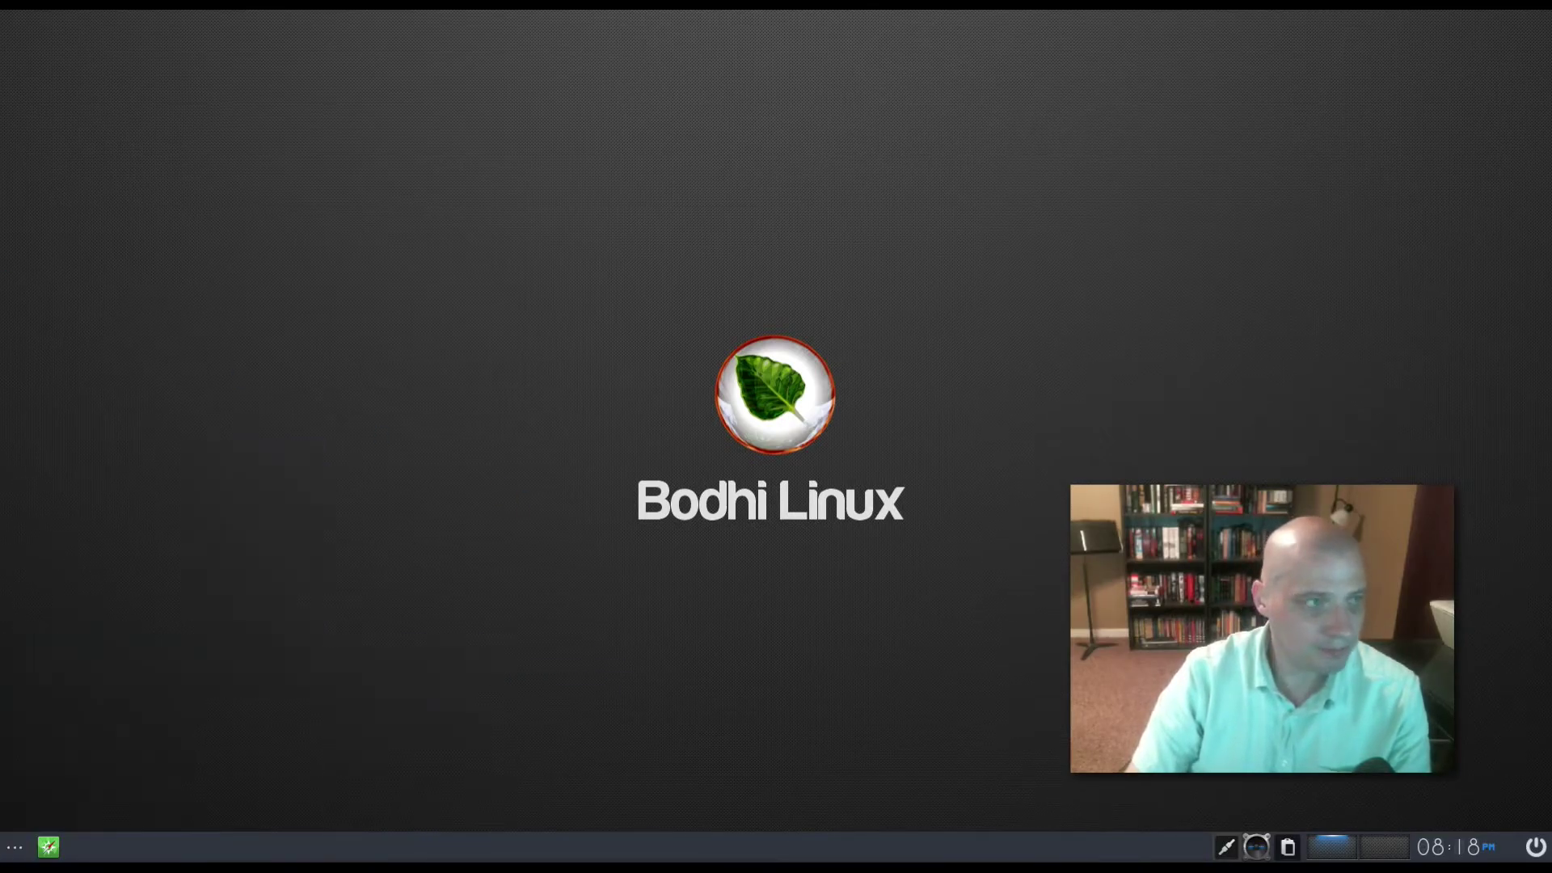
click(14, 846)
mouse_move(65, 677)
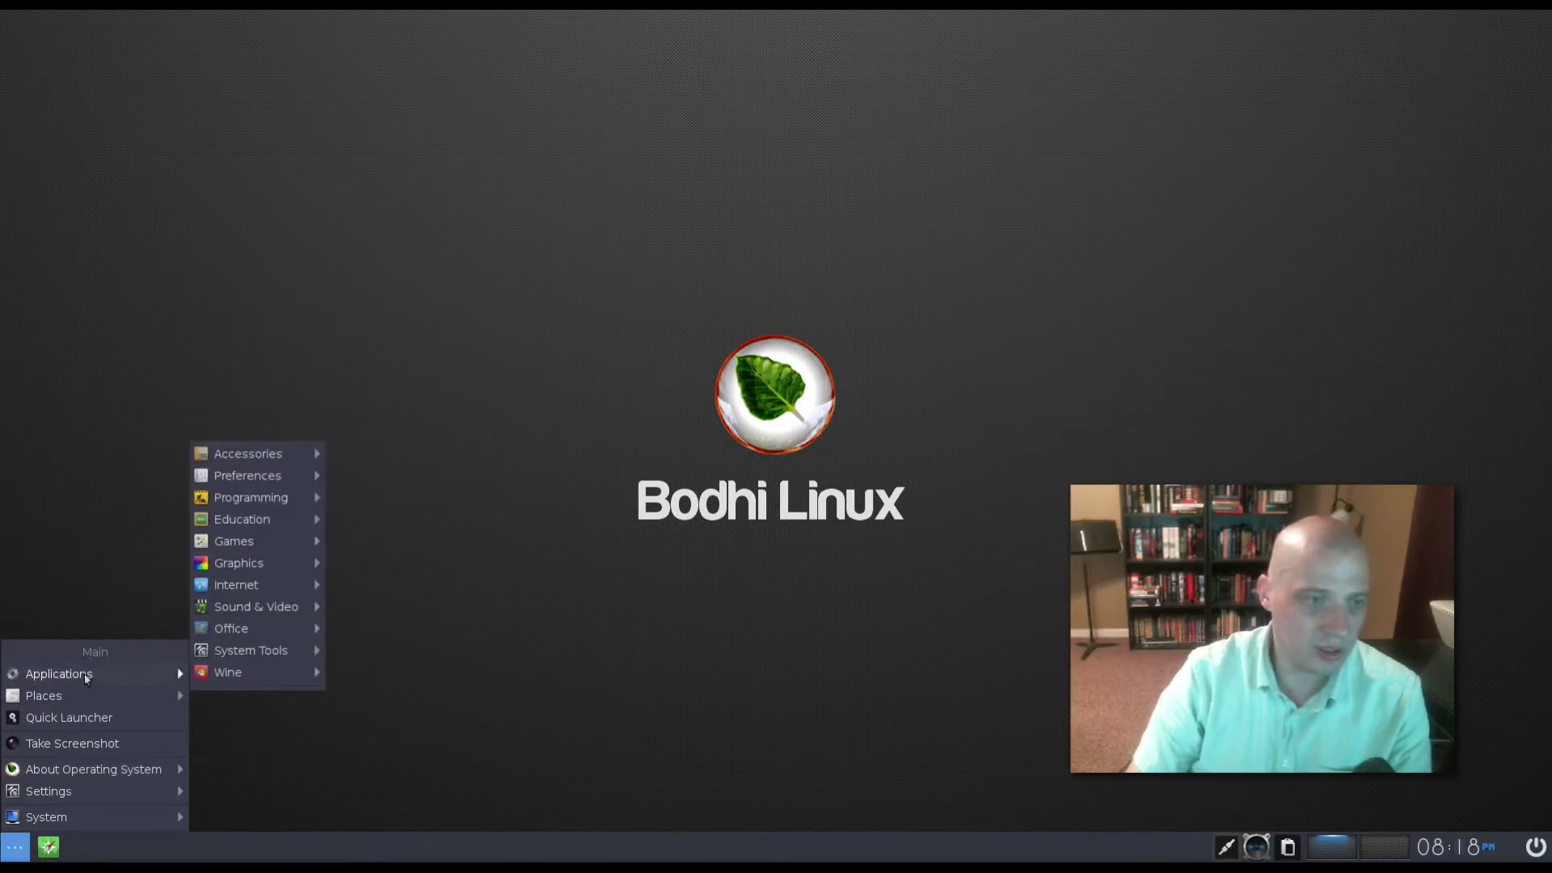
mouse_move(79, 691)
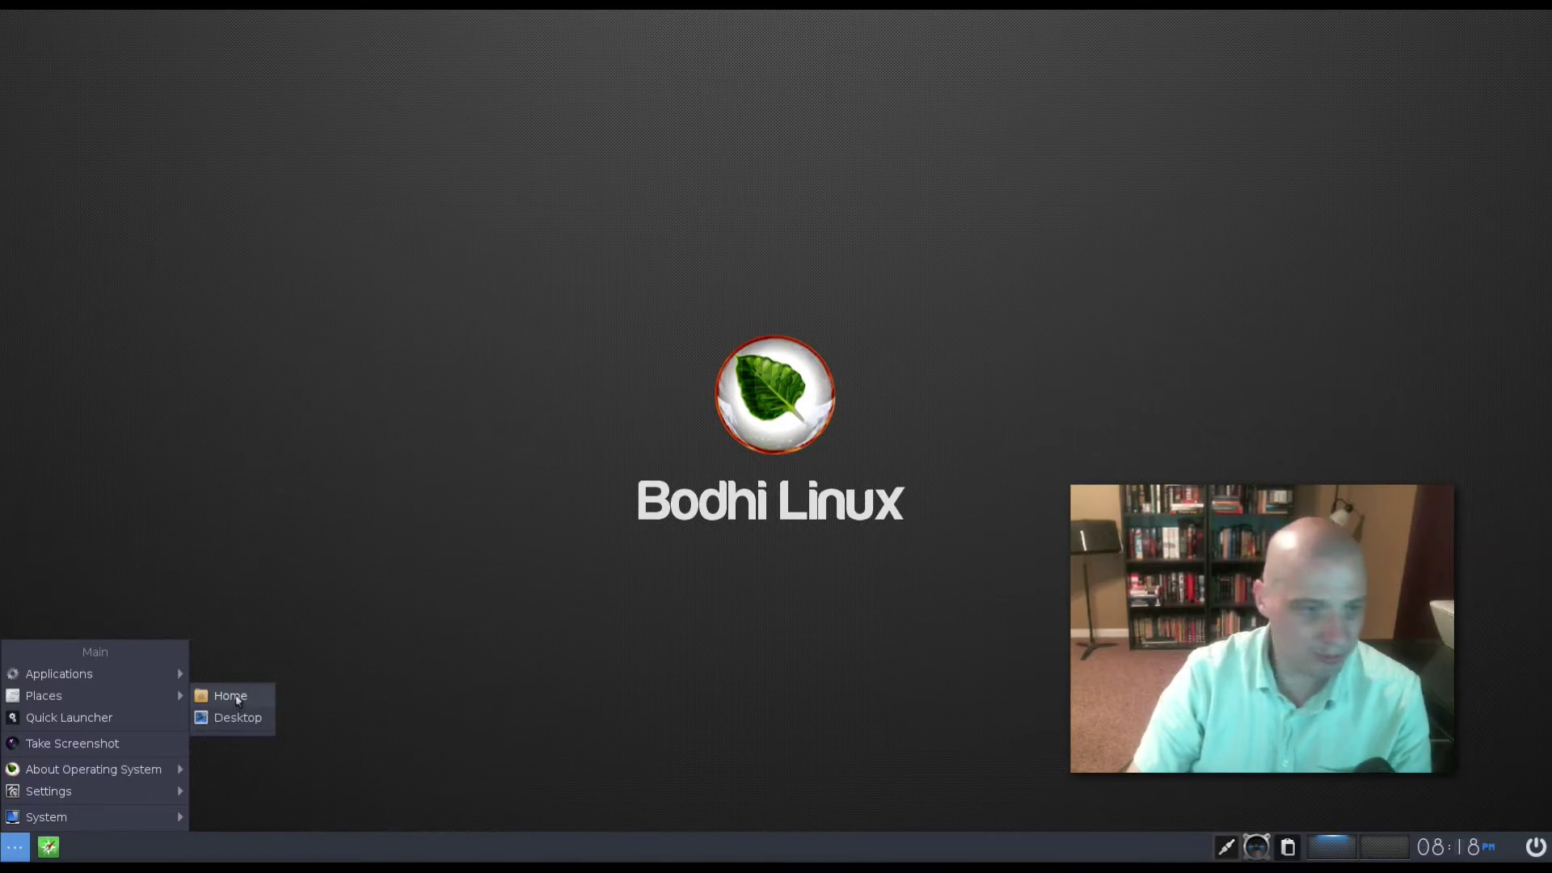
click(162, 713)
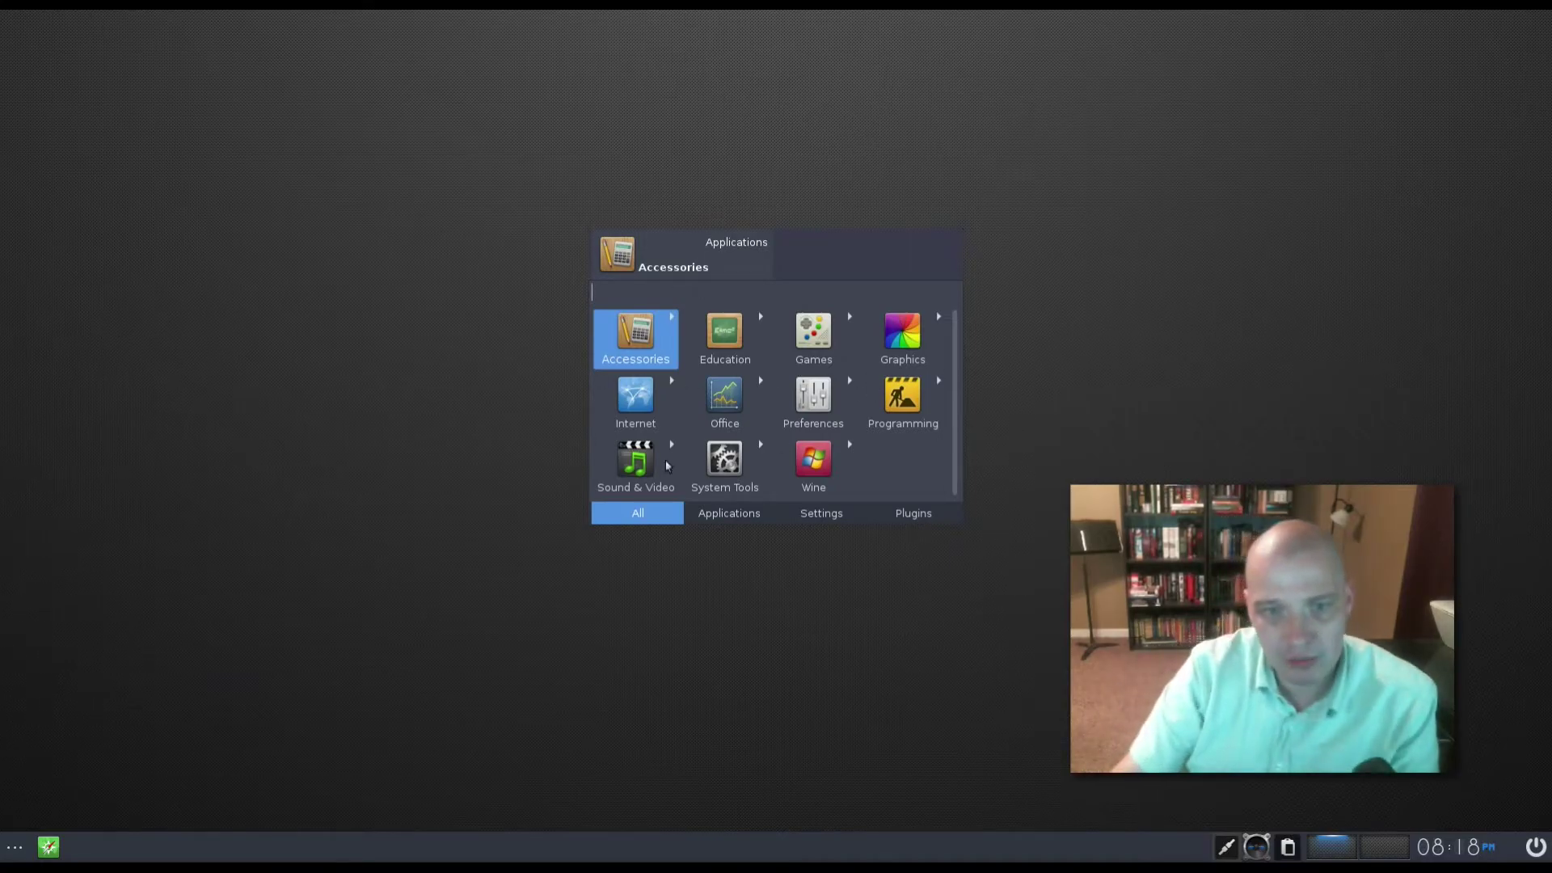
click(702, 521)
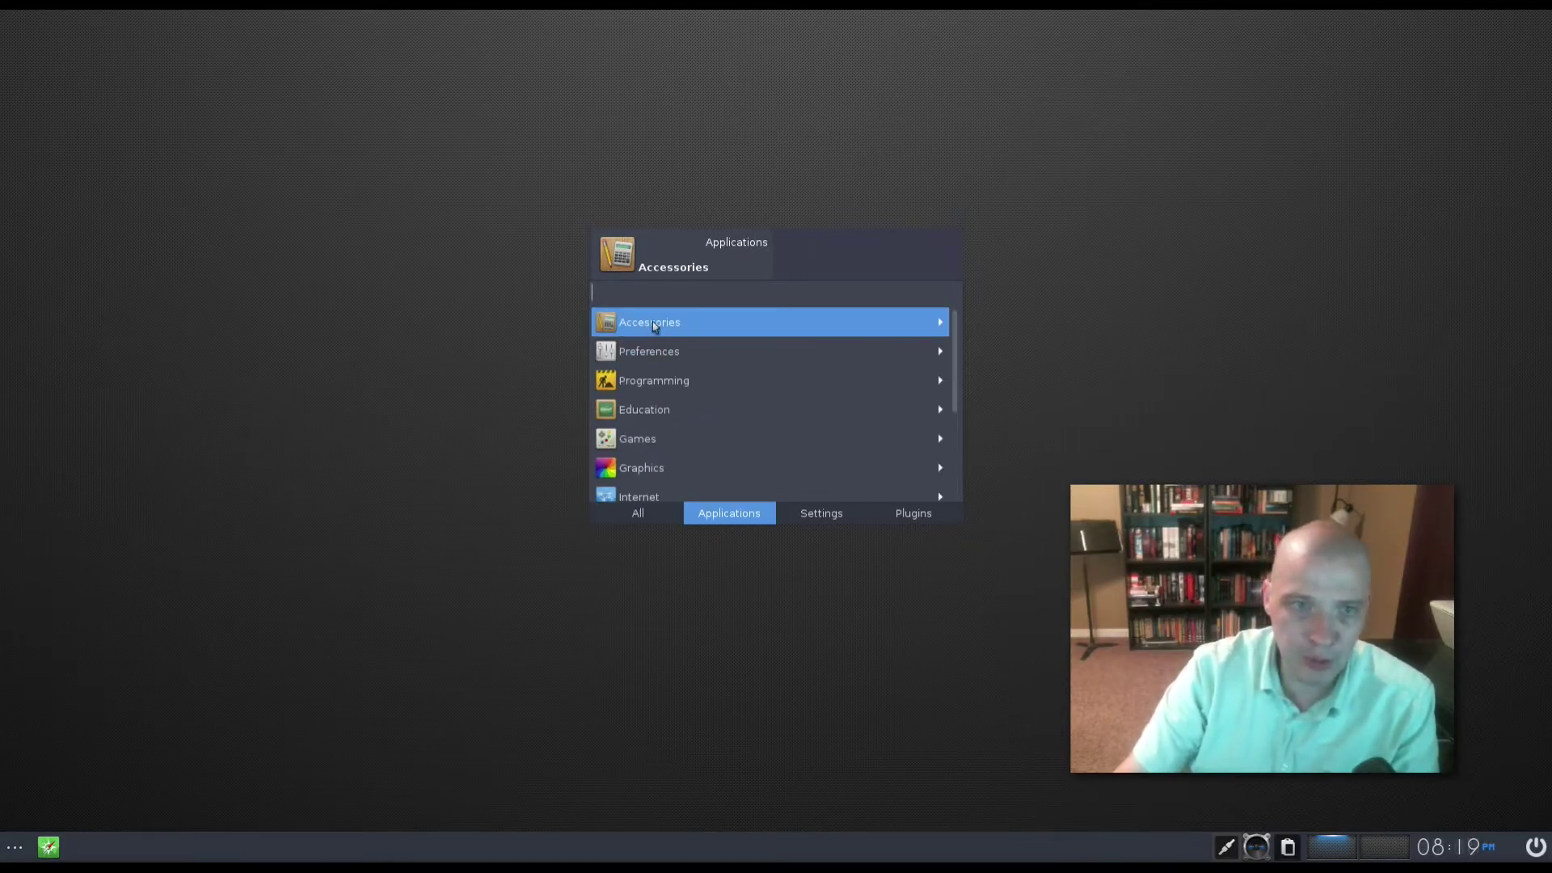
click(654, 360)
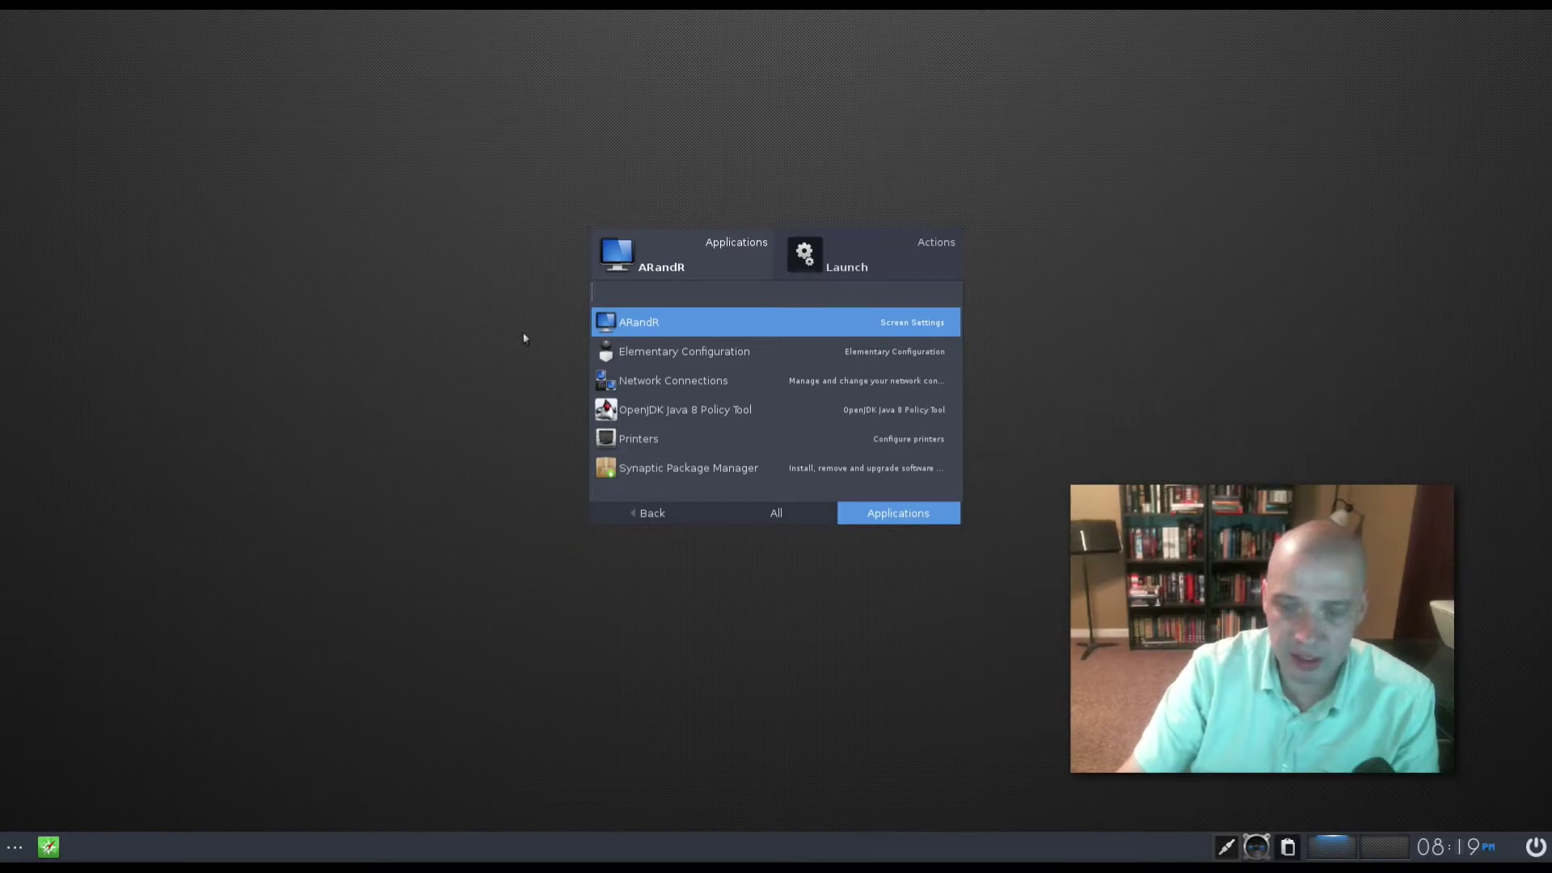
key(Escape)
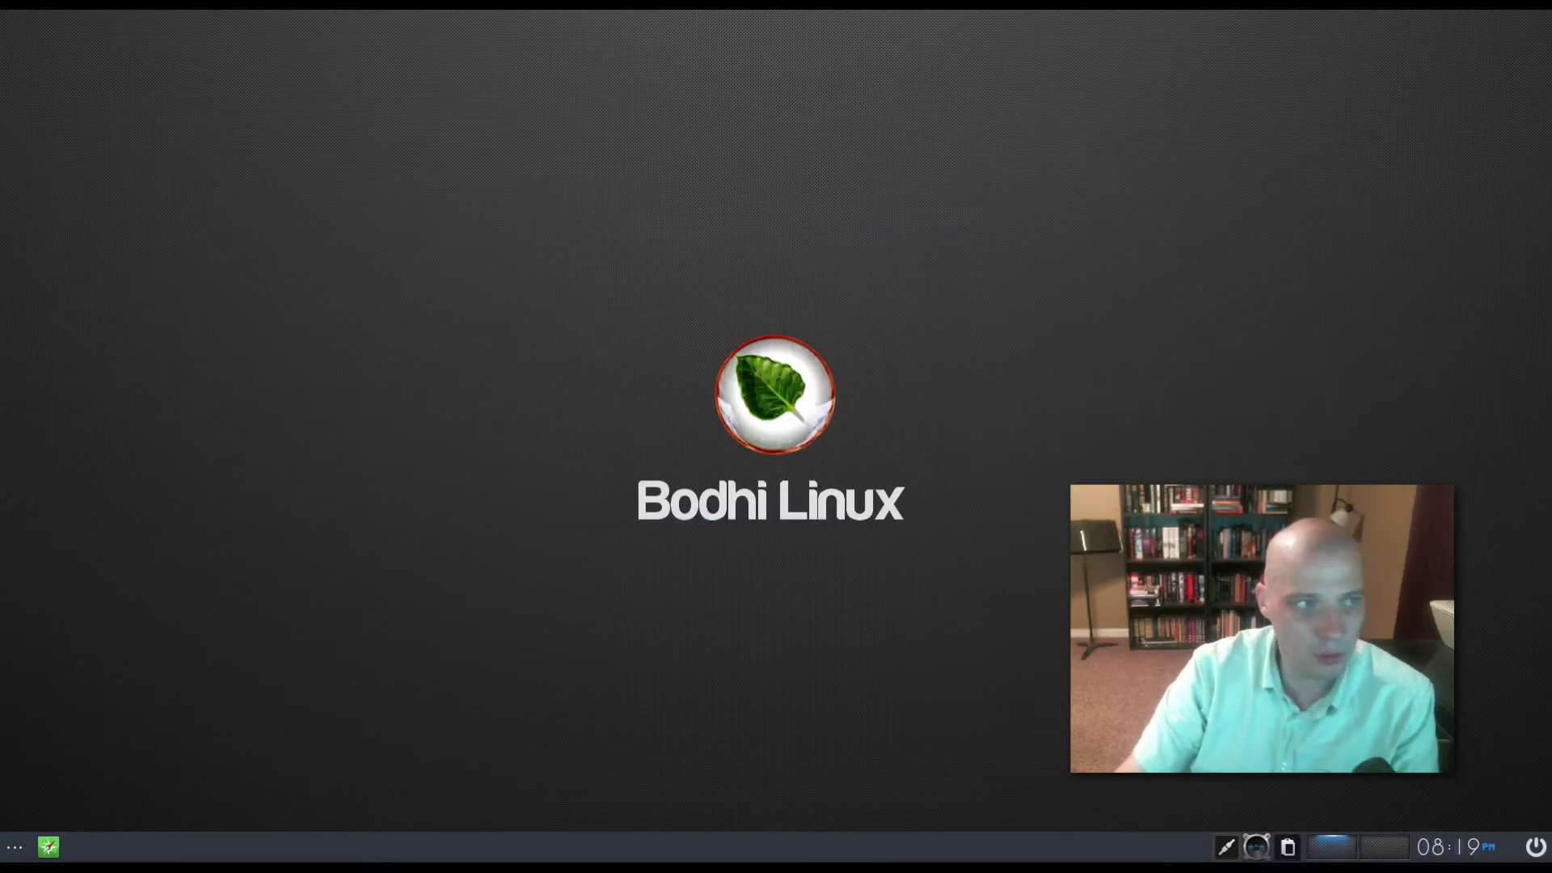
click(14, 846)
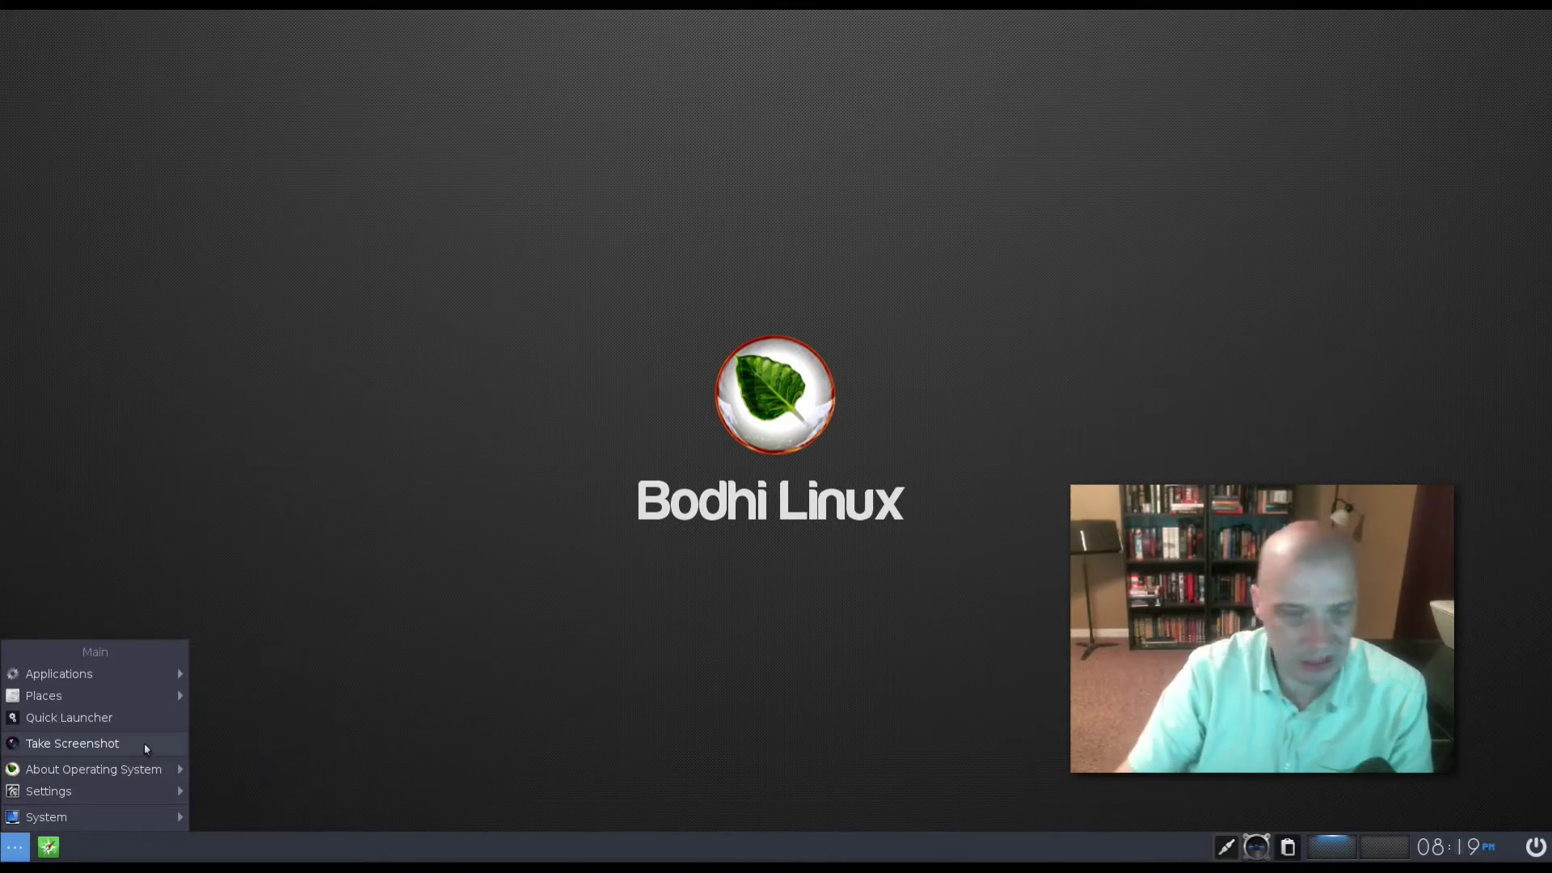
- Browse the Main menu past About Operating System to the Settings submenu
mouse_move(135, 769)
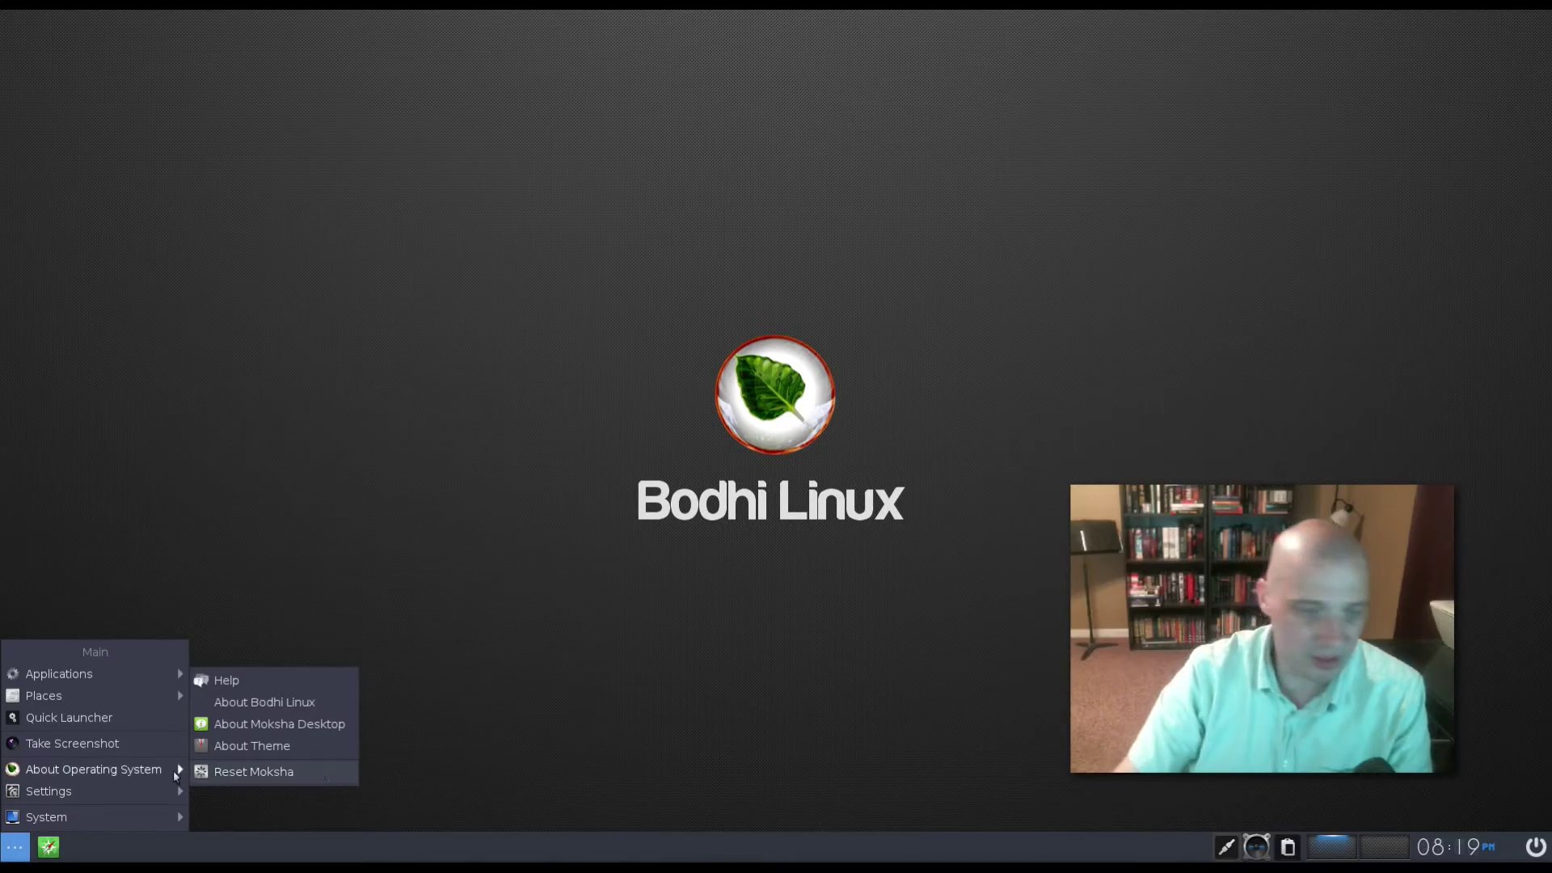
mouse_move(50, 804)
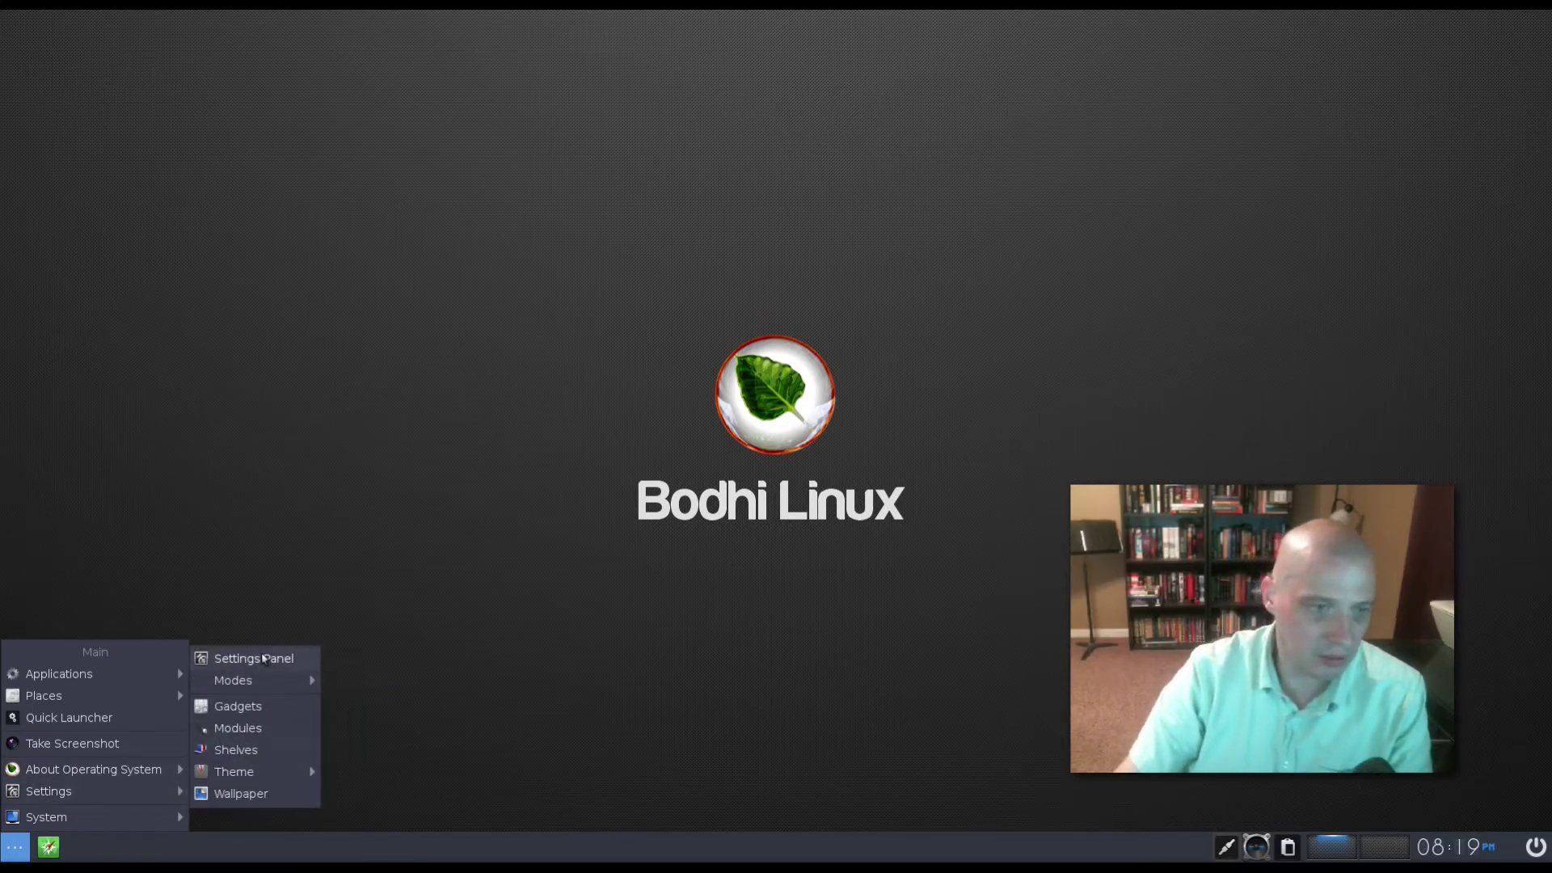
mouse_move(275, 686)
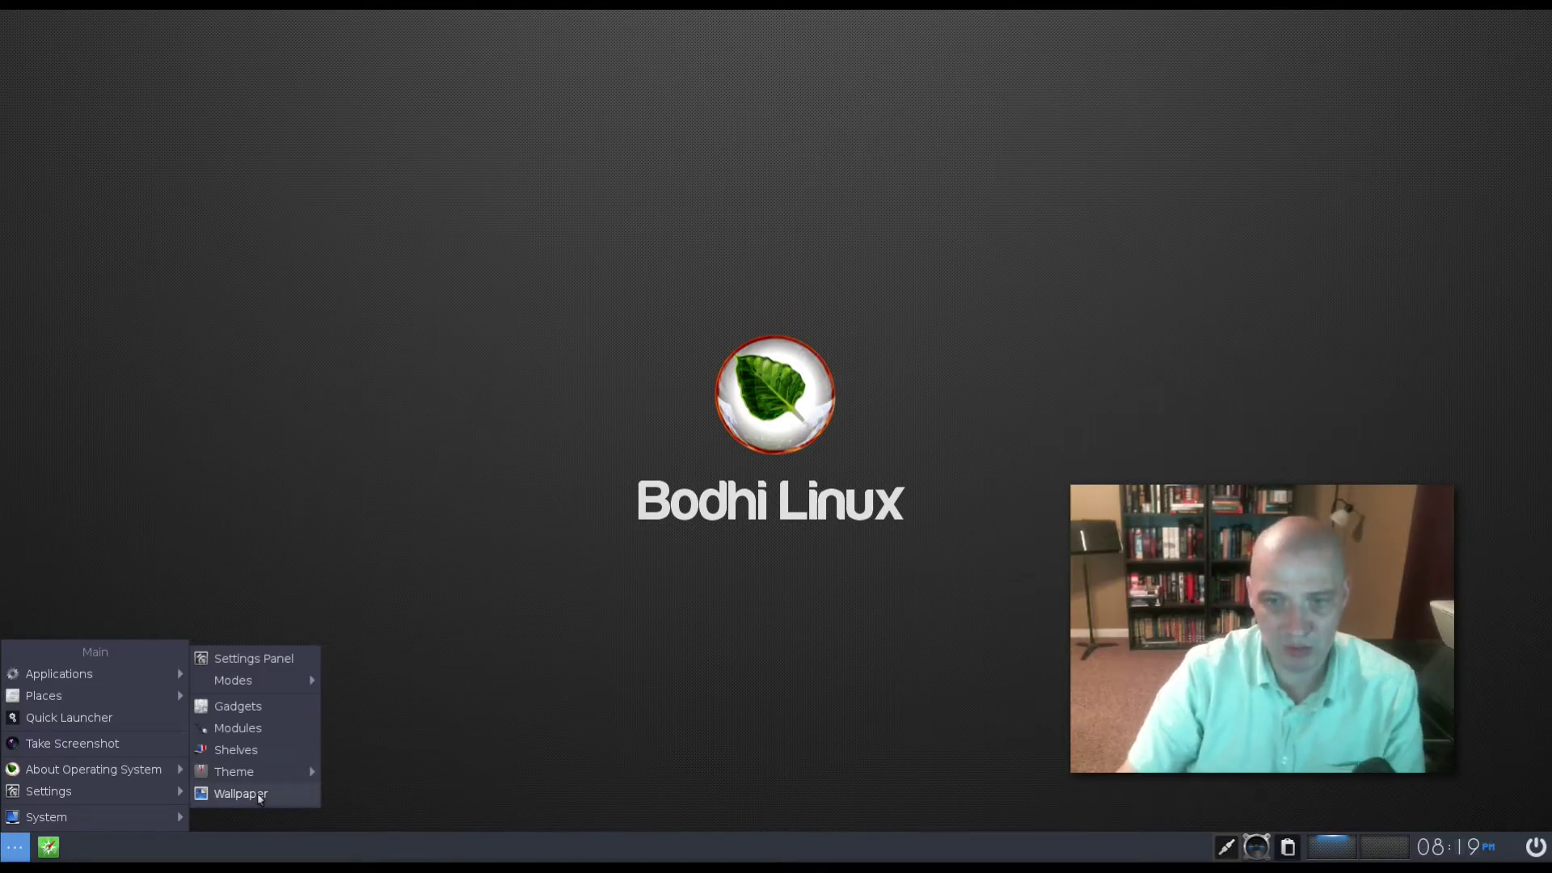
- Open Wallpaper Settings, browse for a picture, then close both dialogs without changing the wallpaper
click(259, 795)
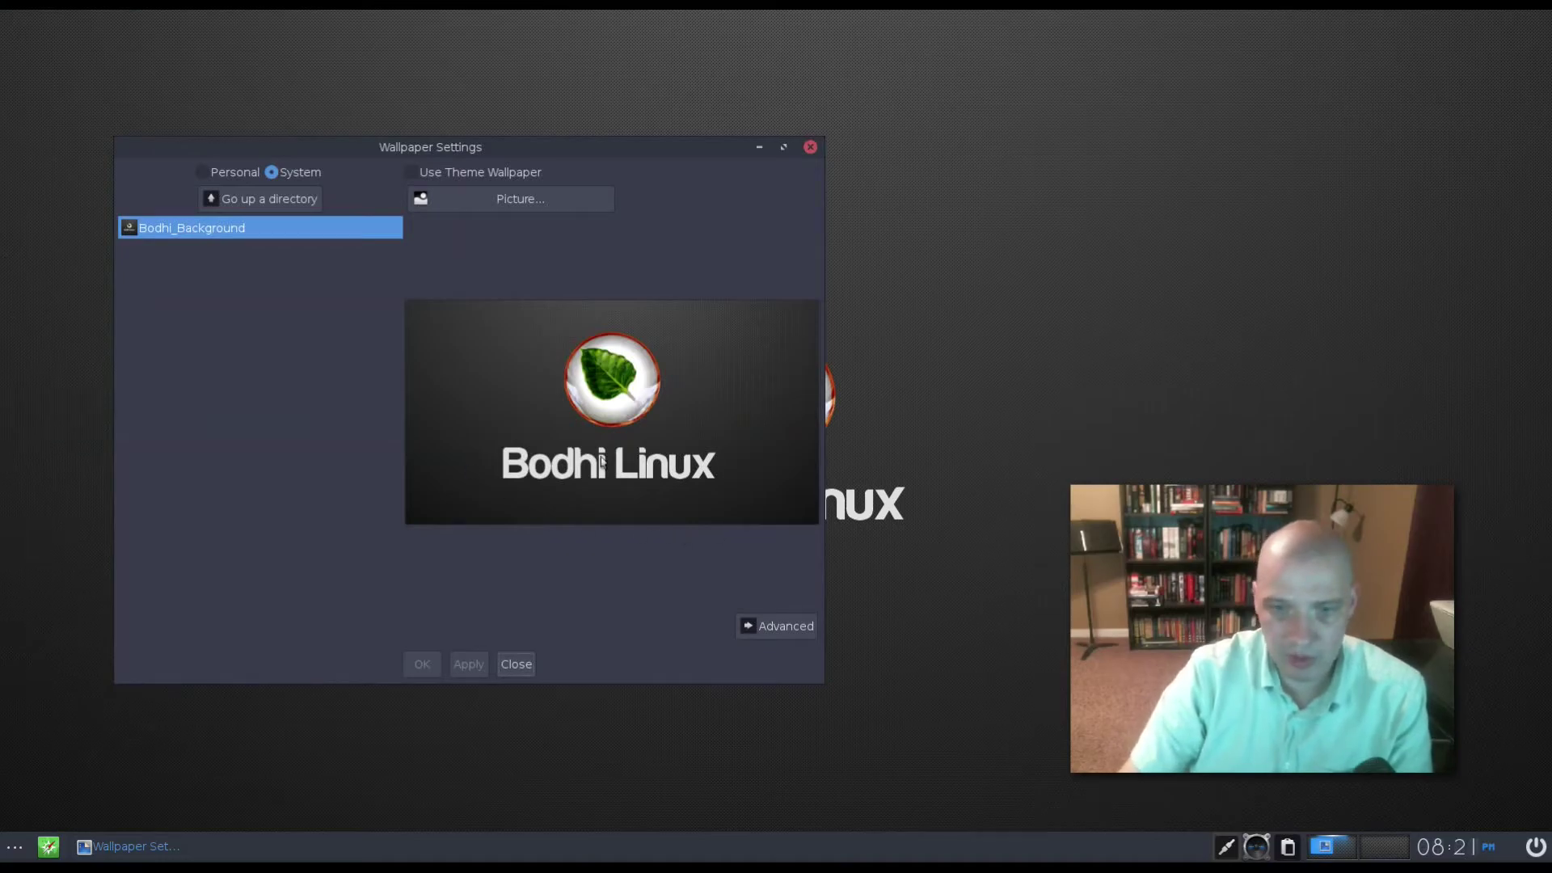
mouse_move(575, 146)
mouse_down()
mouse_move(1229, 138)
mouse_move(552, 141)
mouse_up()
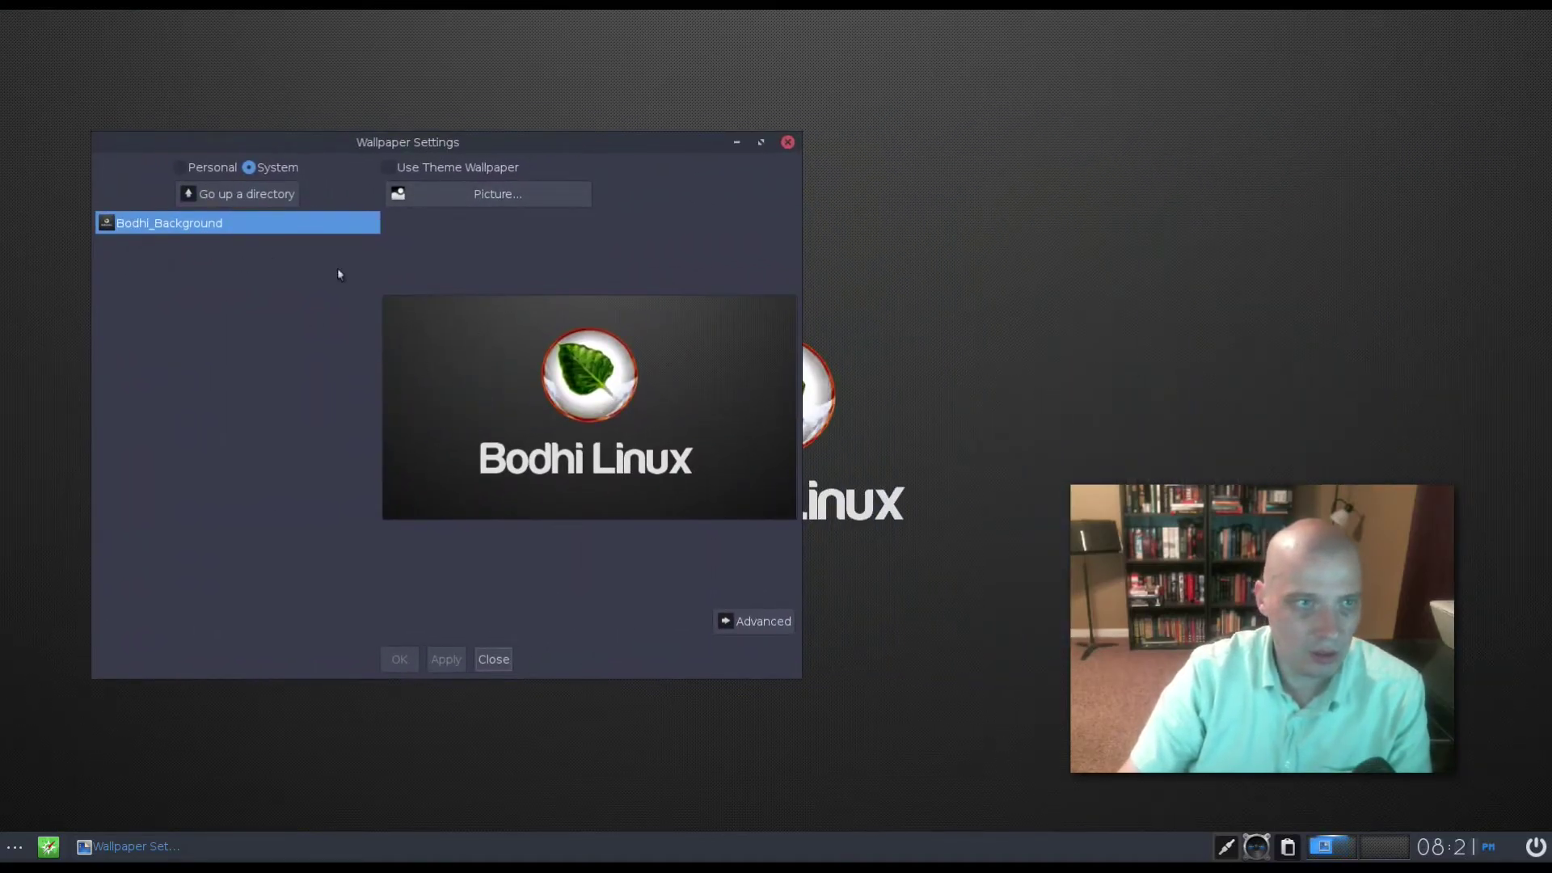
click(457, 200)
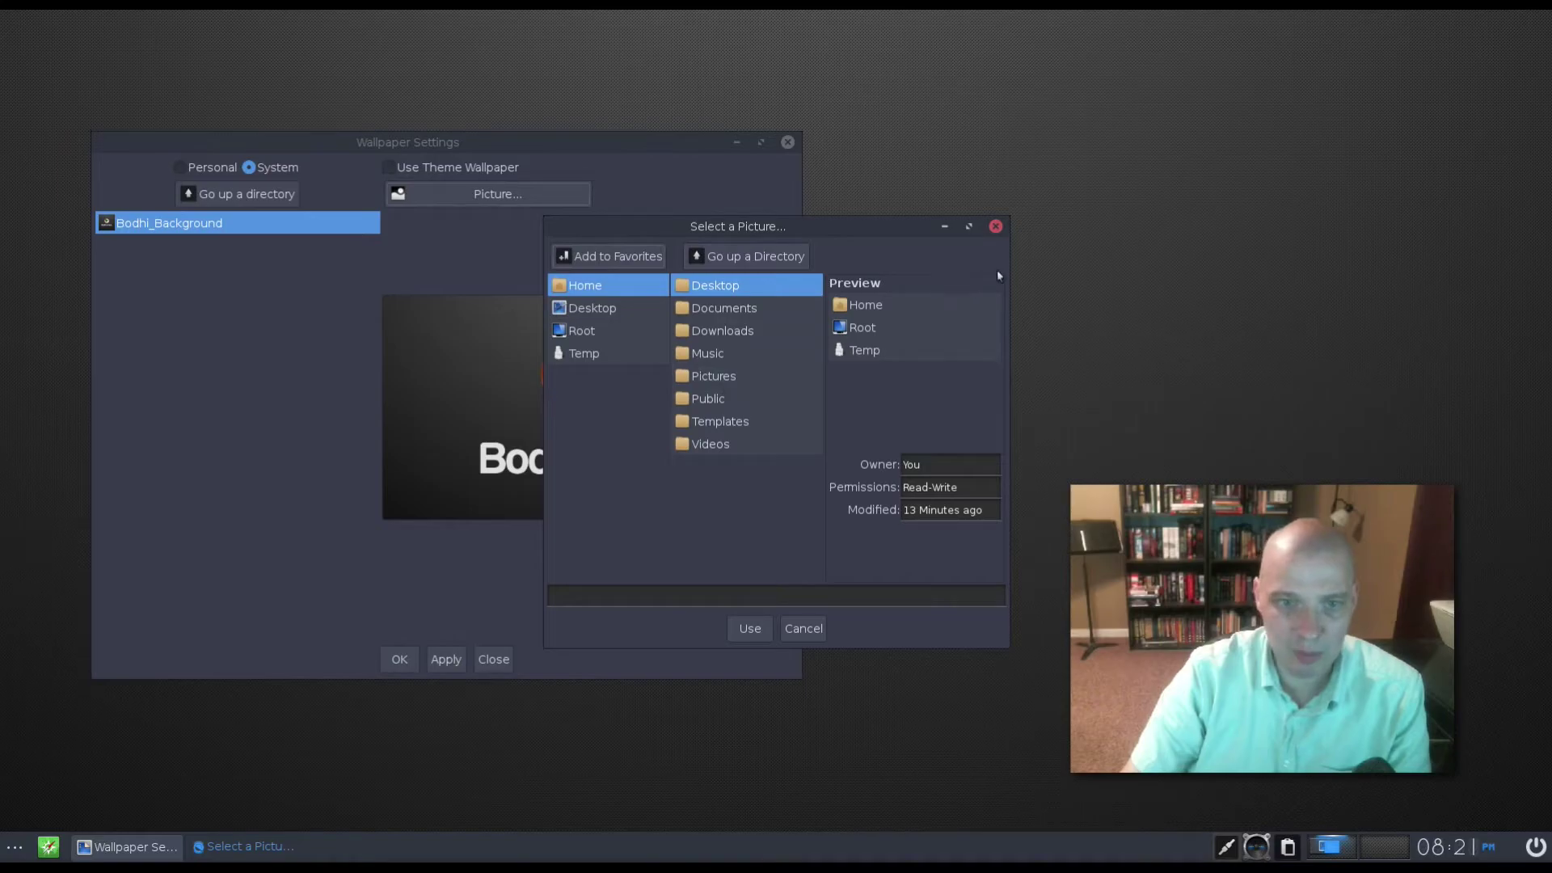
click(995, 226)
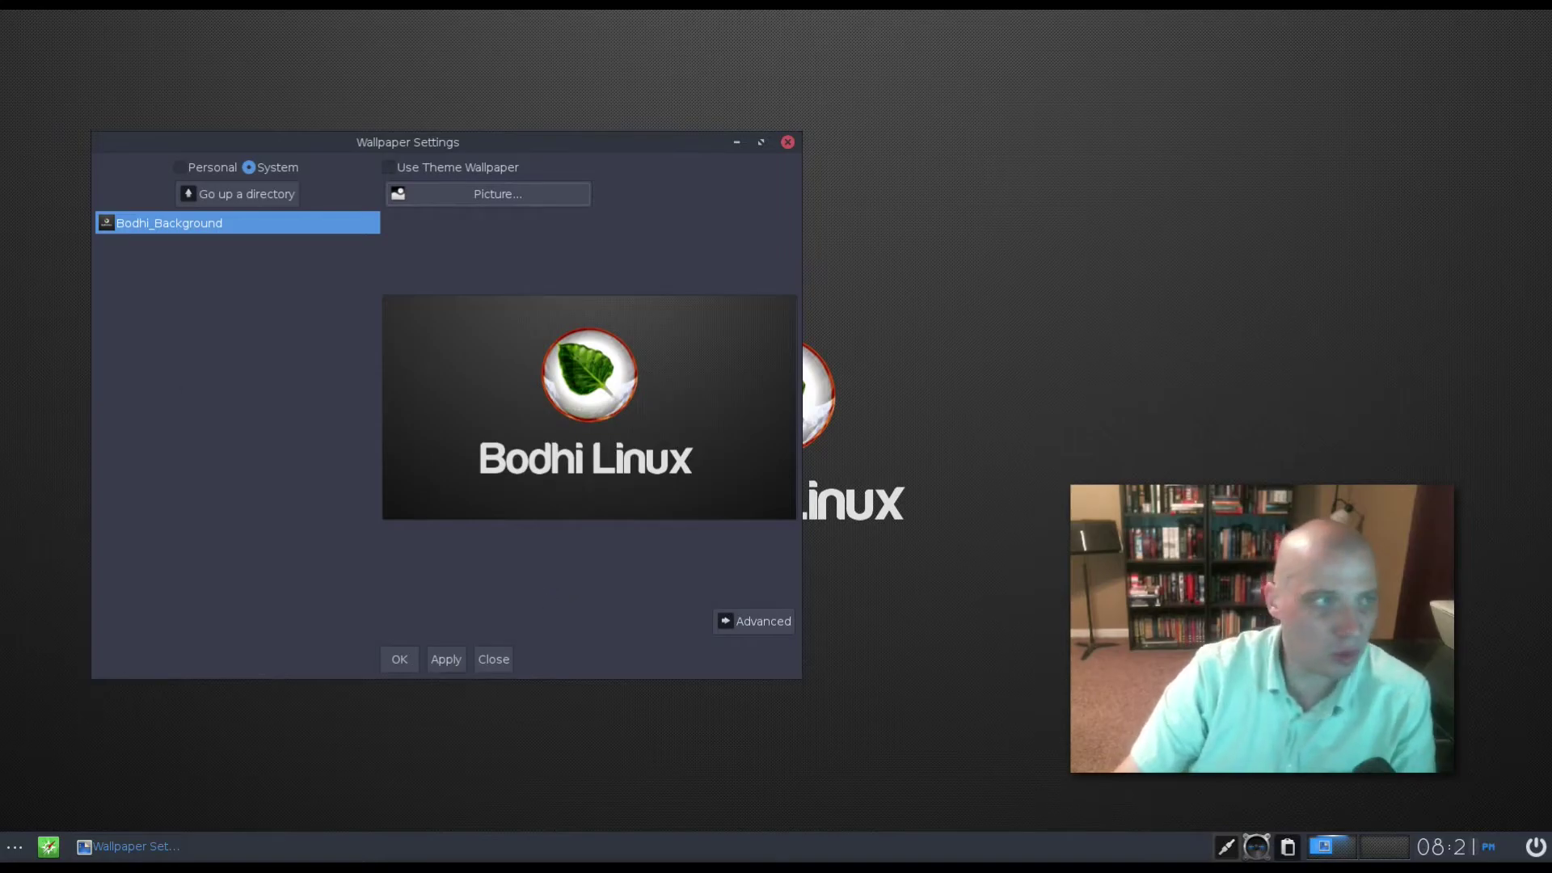
click(494, 658)
click(14, 845)
mouse_move(85, 824)
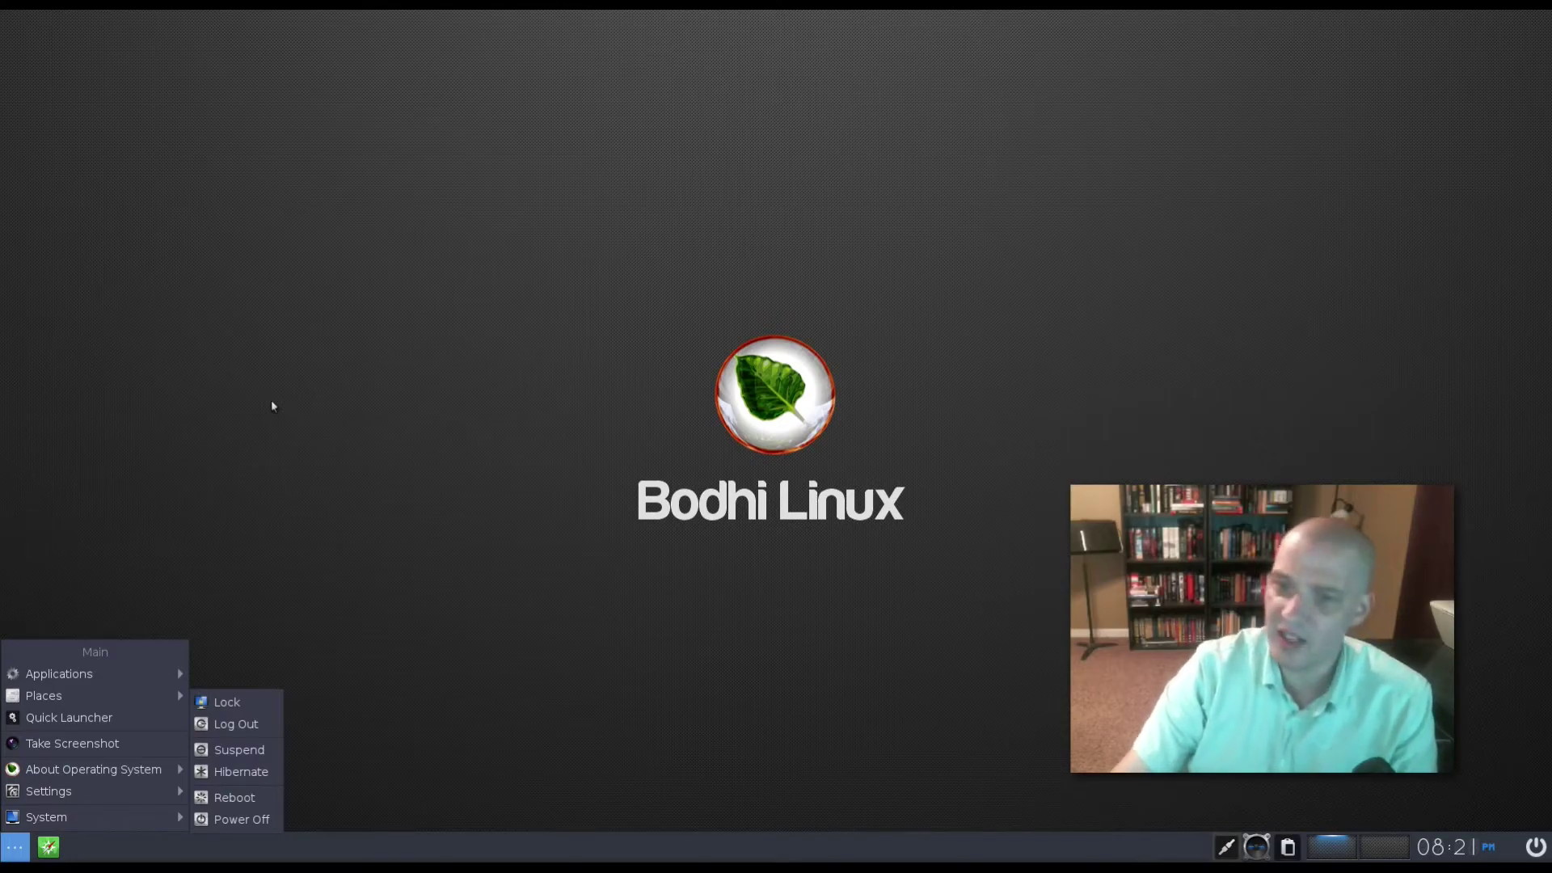
click(359, 378)
click(339, 352)
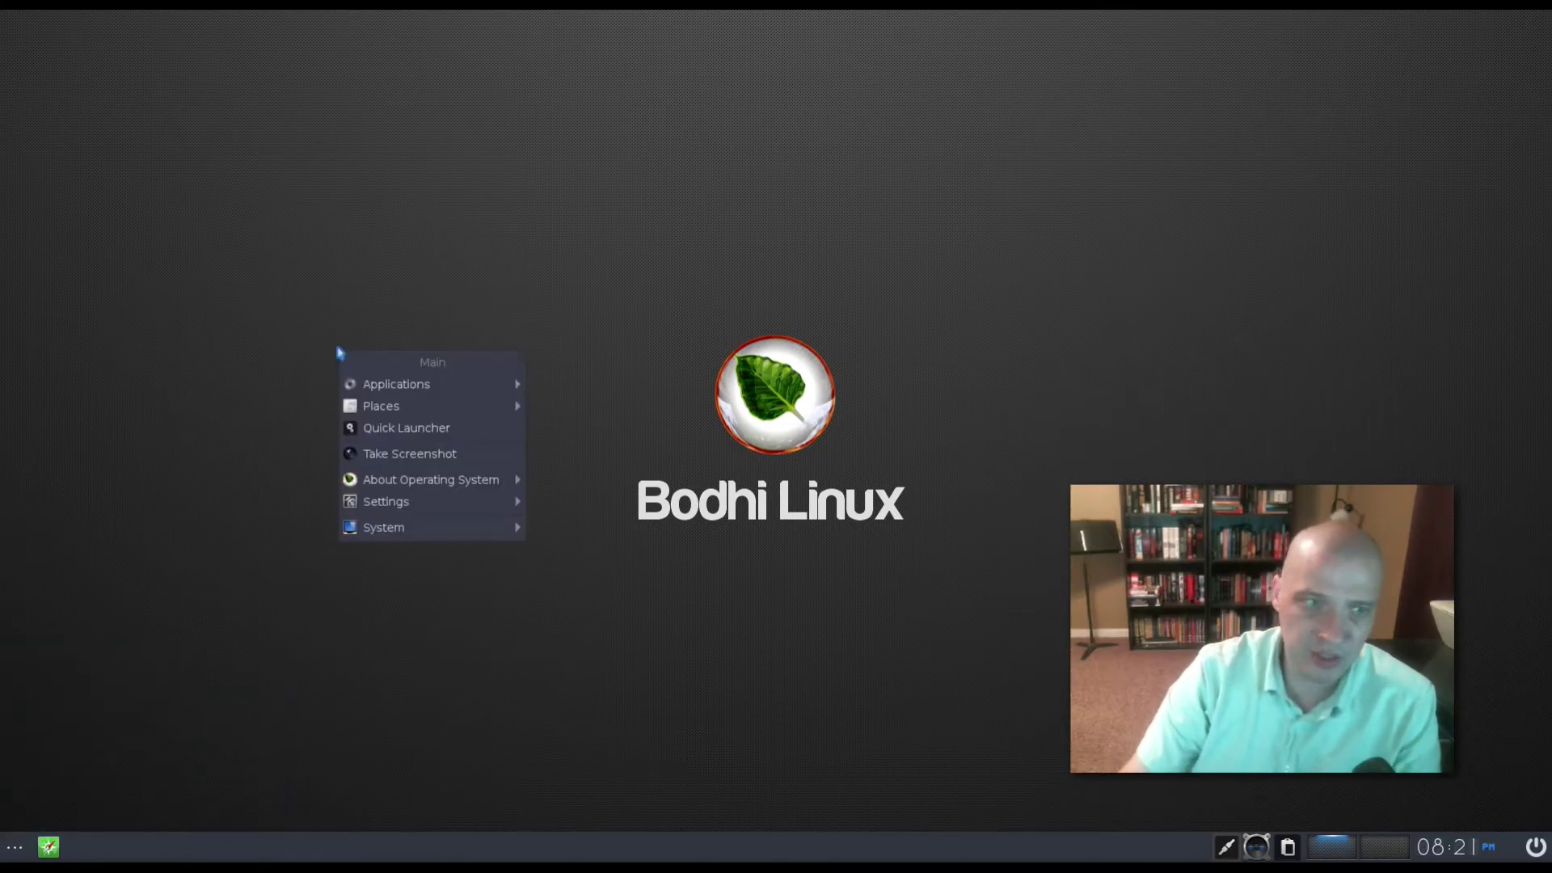
mouse_move(462, 394)
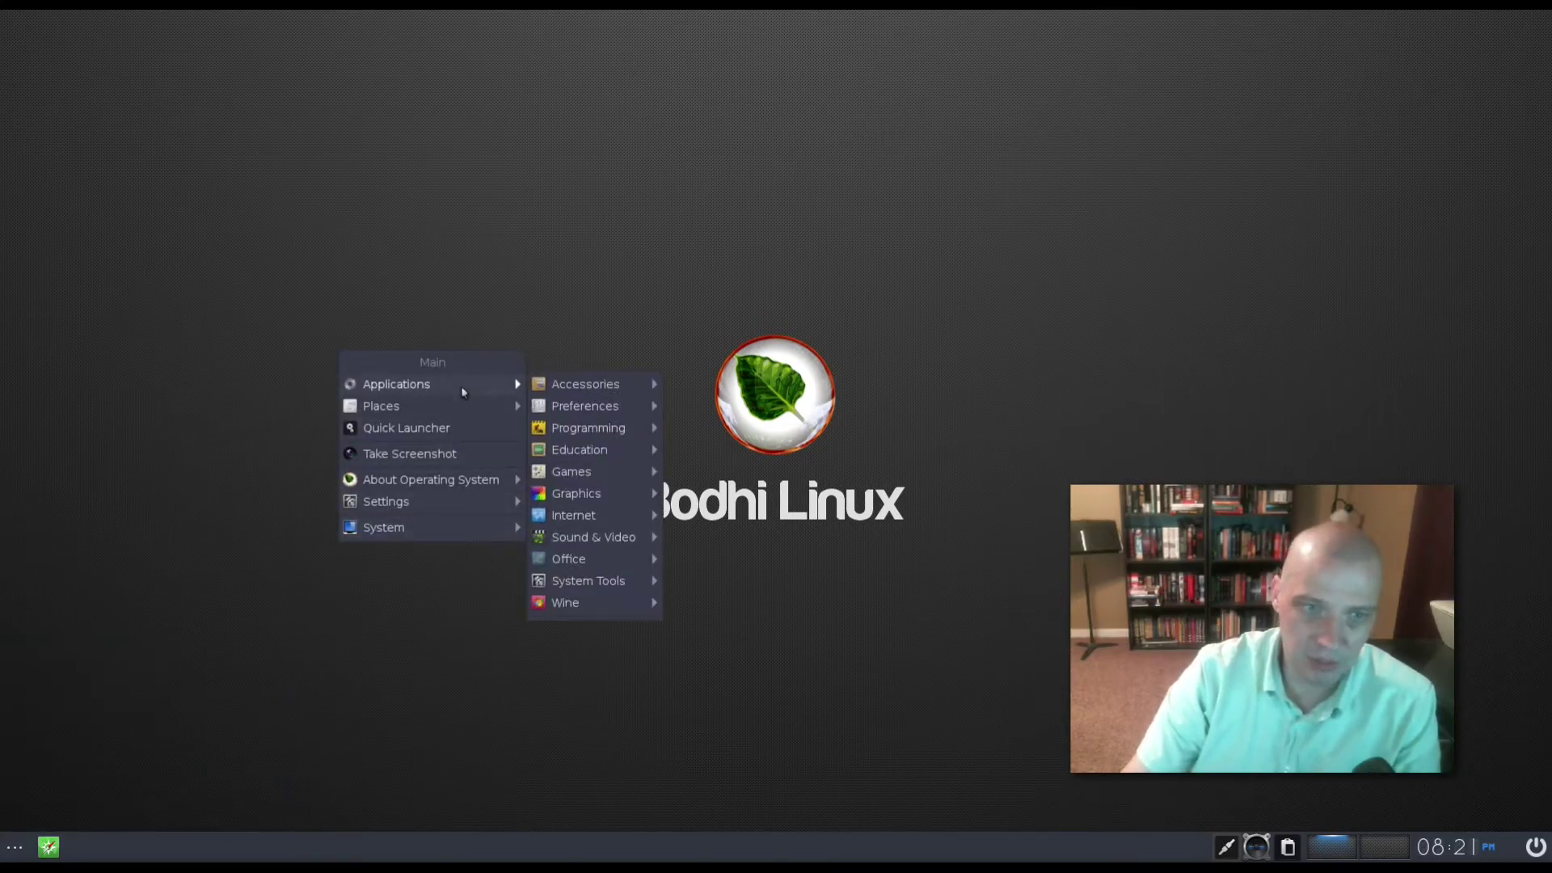
click(15, 849)
click(15, 848)
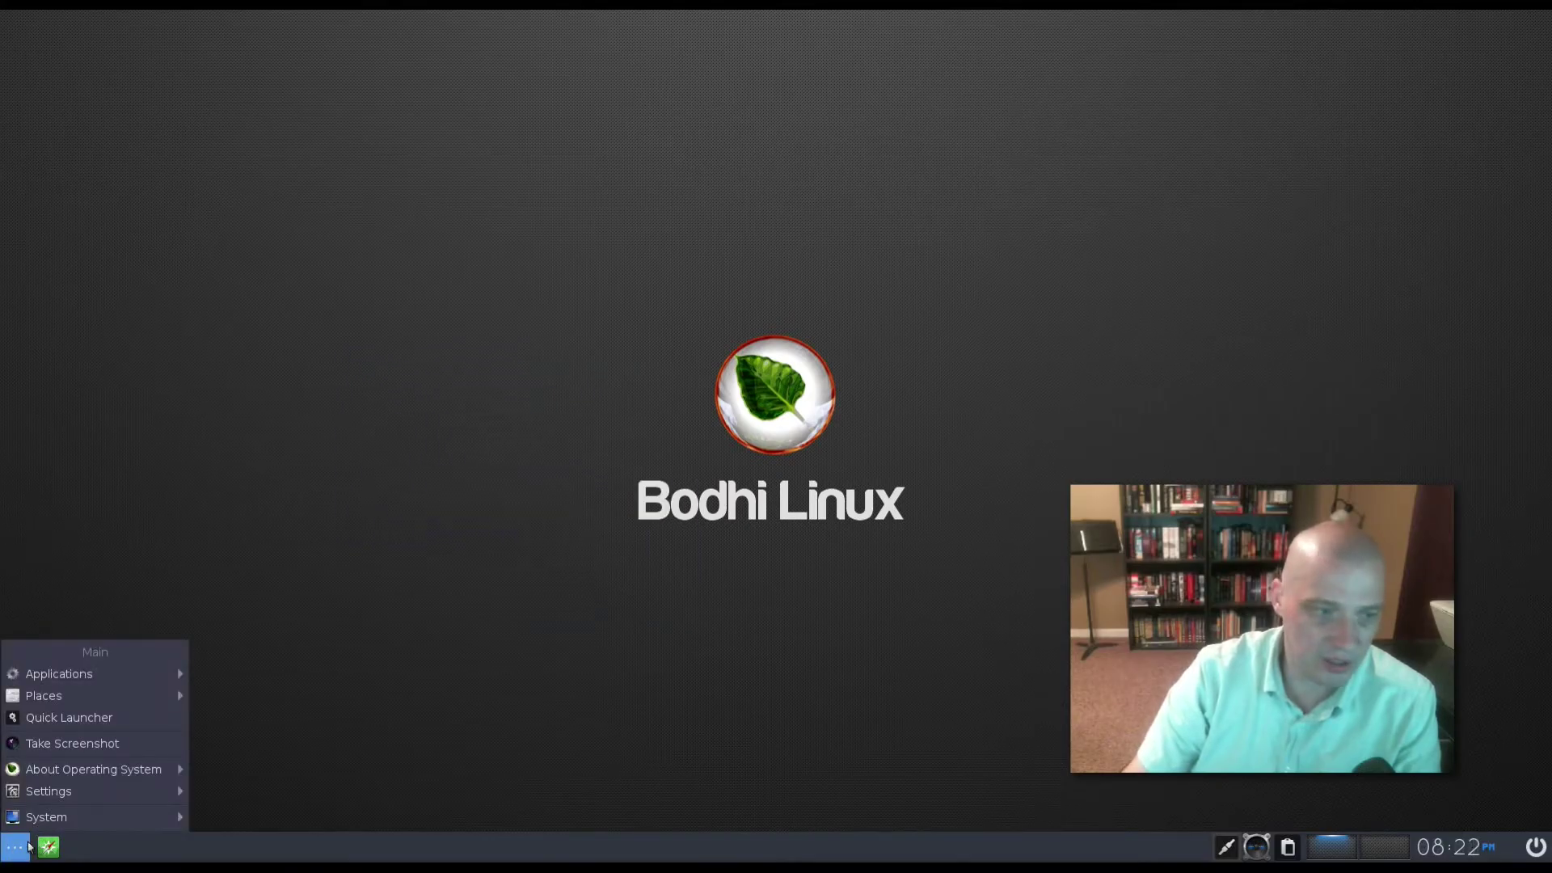
click(232, 330)
click(272, 267)
click(994, 211)
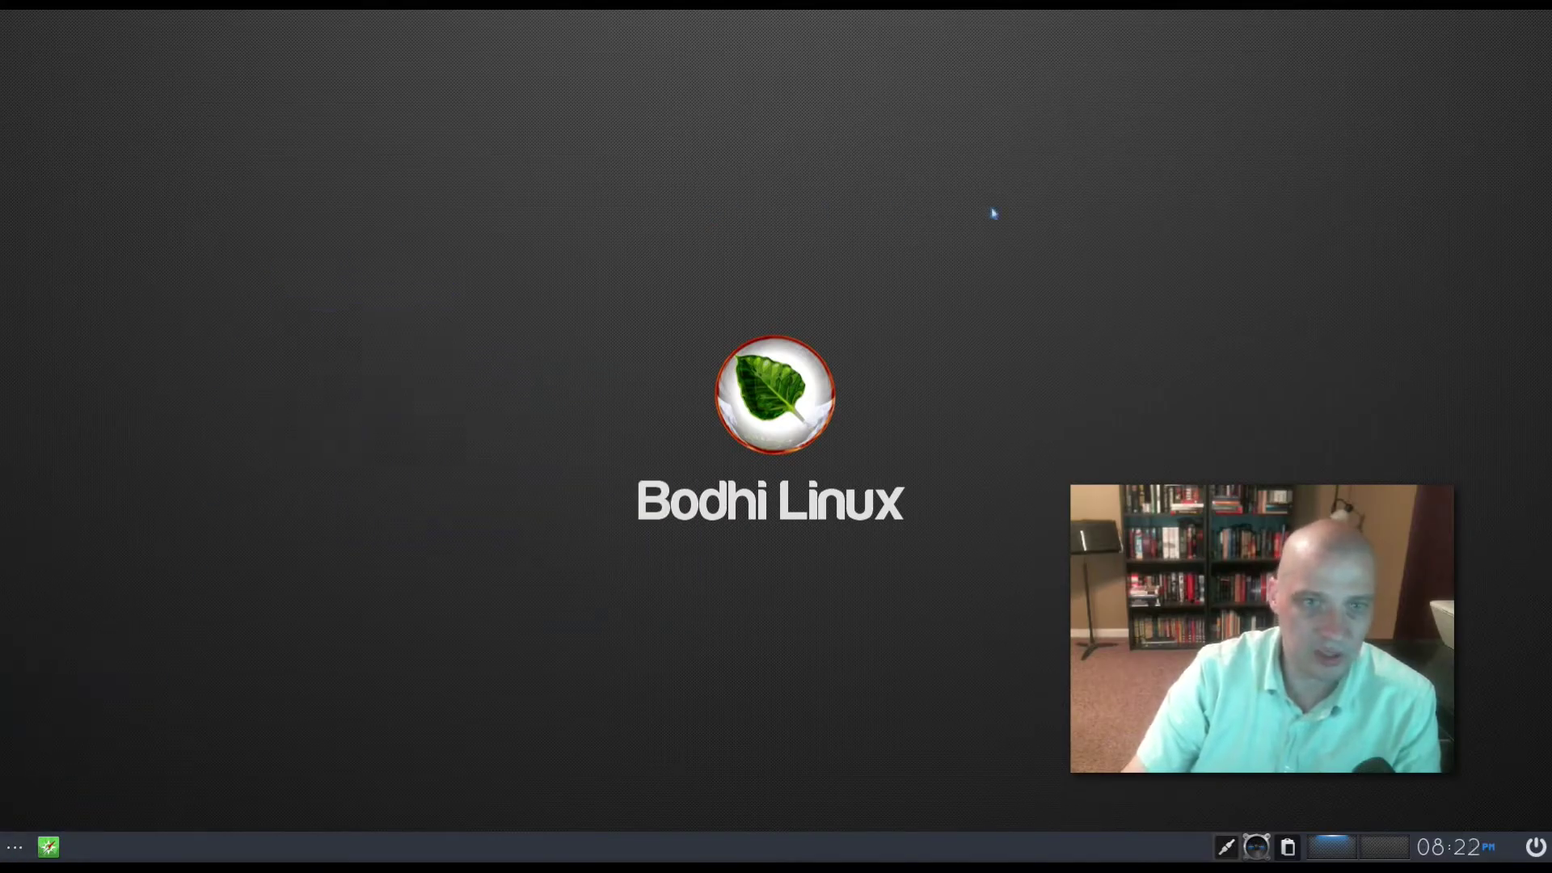
click(1237, 227)
click(586, 207)
click(341, 435)
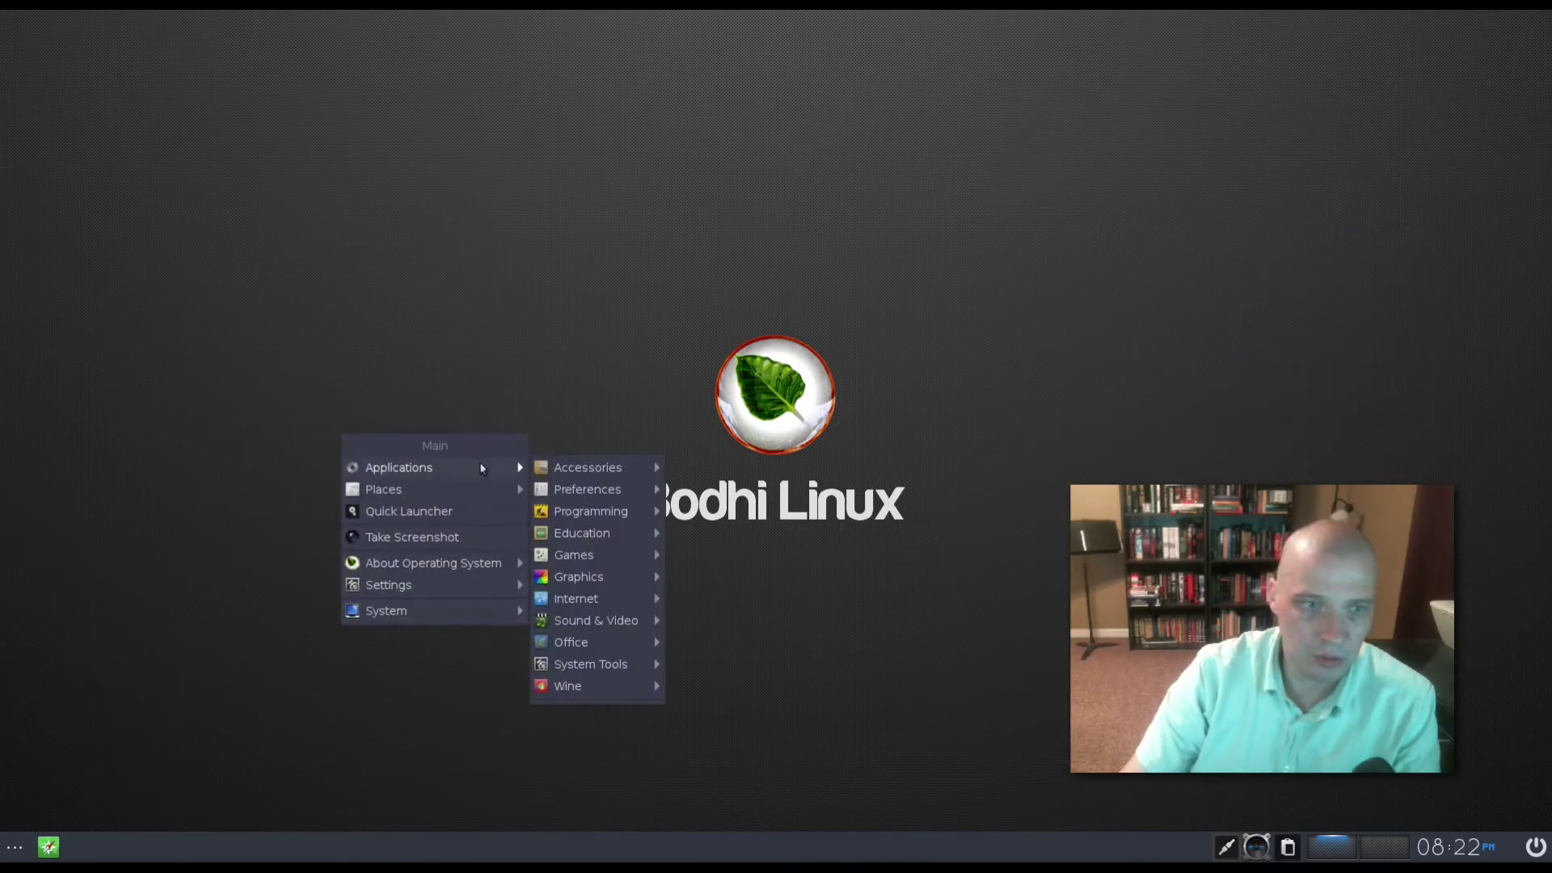
mouse_move(481, 566)
mouse_move(484, 473)
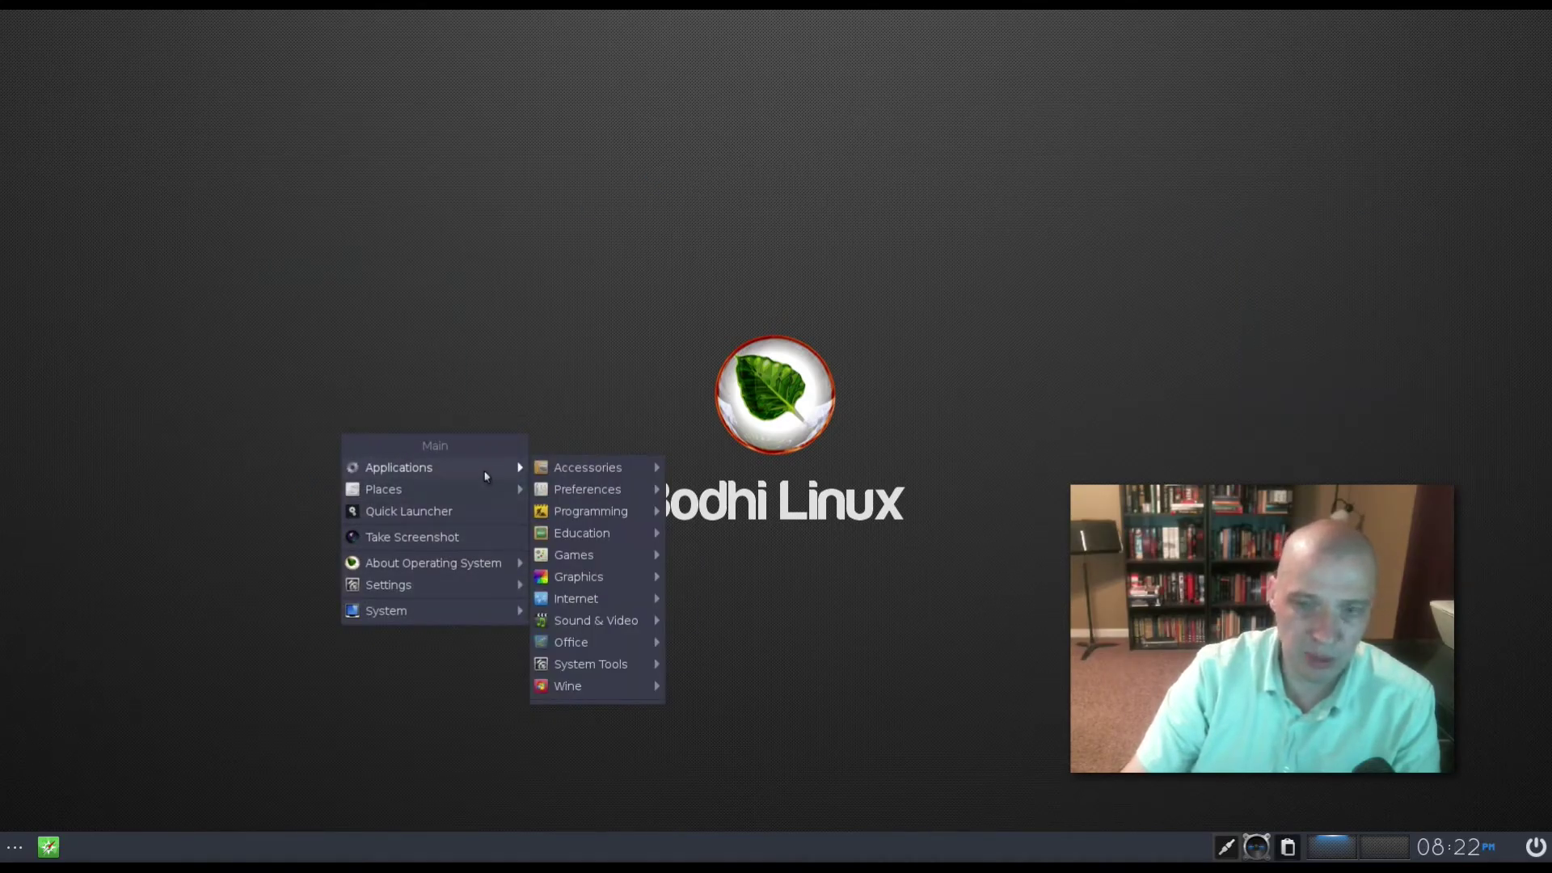
mouse_move(571, 484)
click(338, 619)
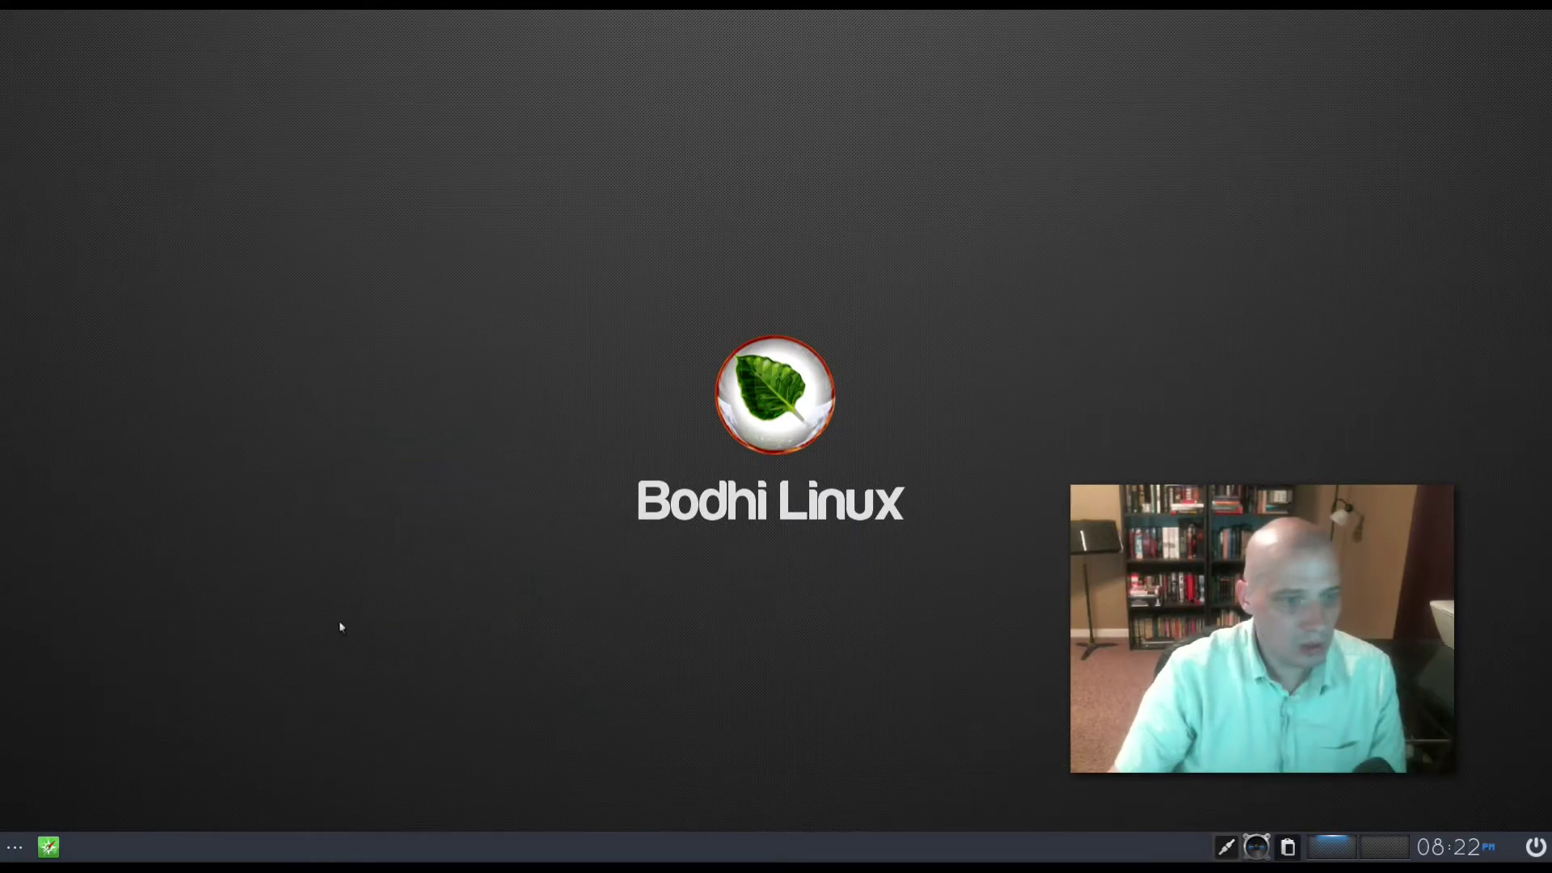
right_click(114, 845)
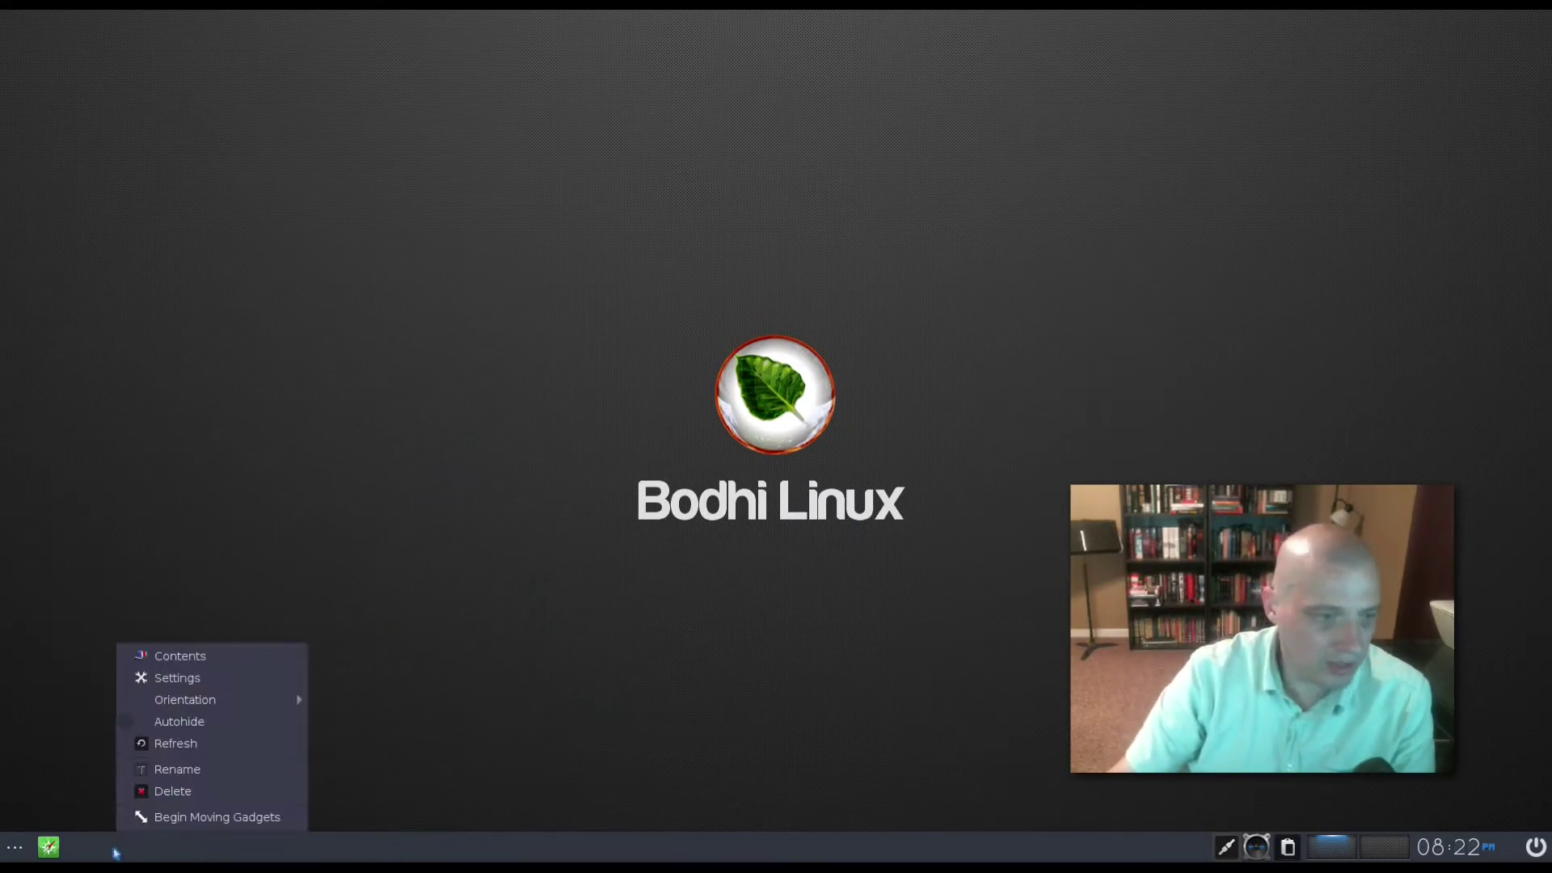
click(221, 663)
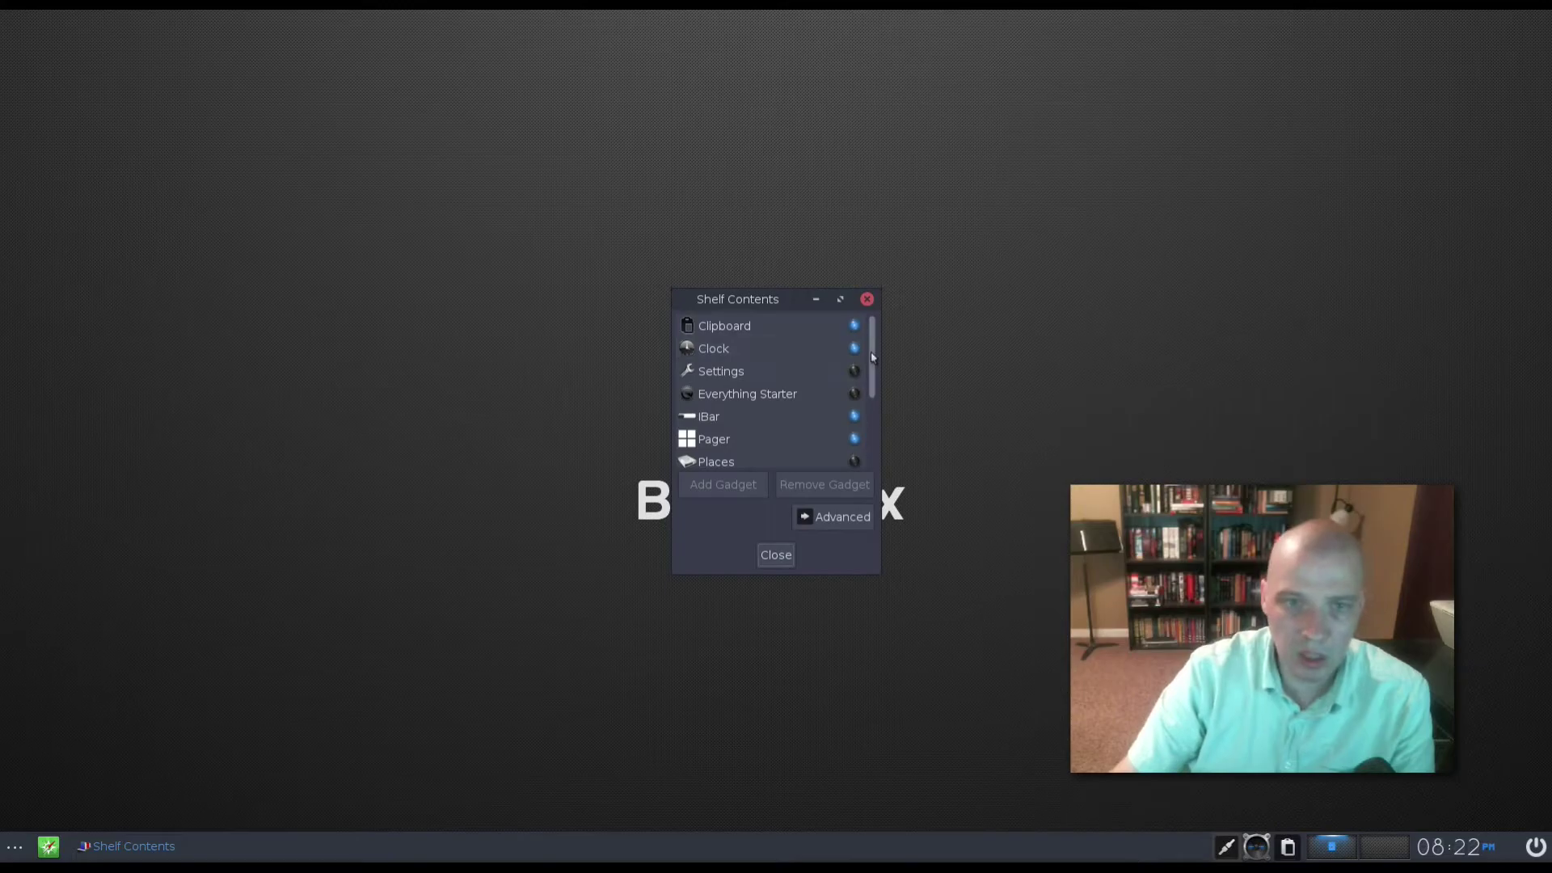
drag(872, 356, 885, 430)
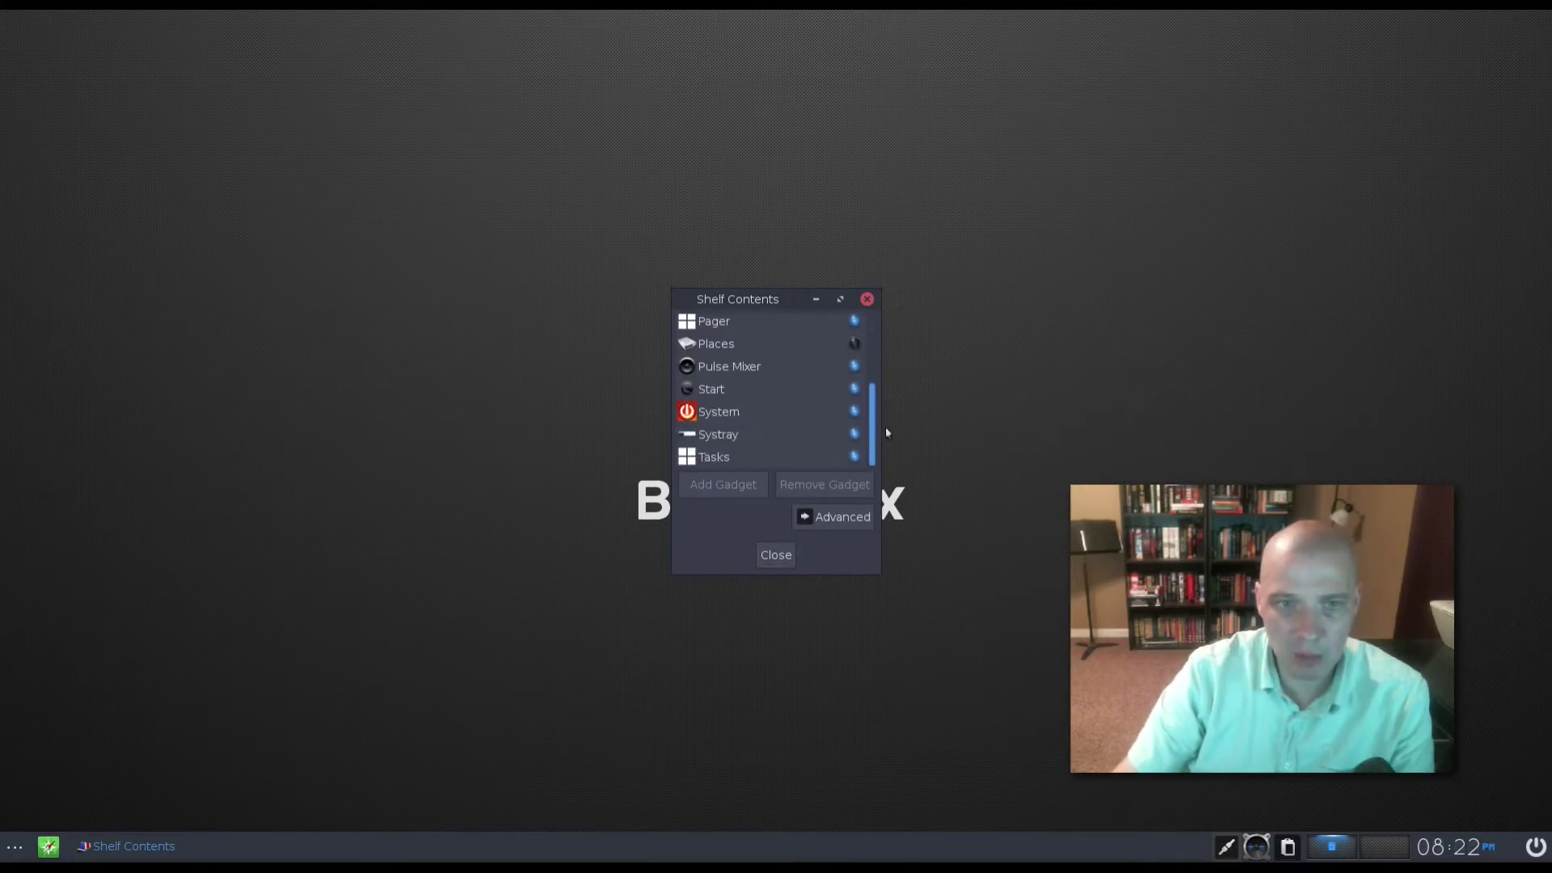
click(867, 299)
right_click(218, 837)
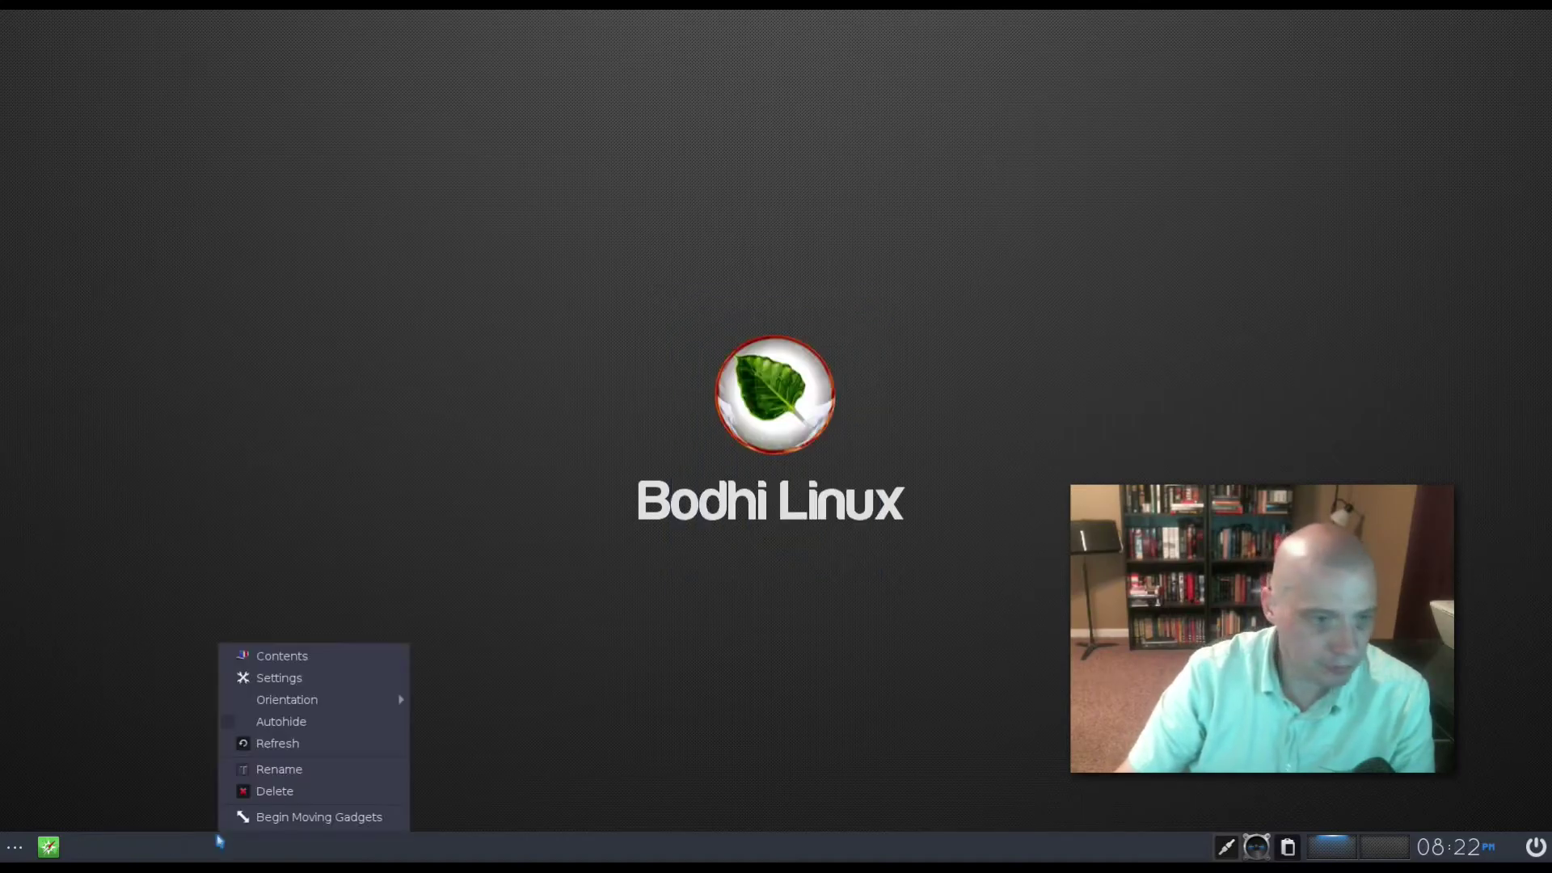
click(321, 679)
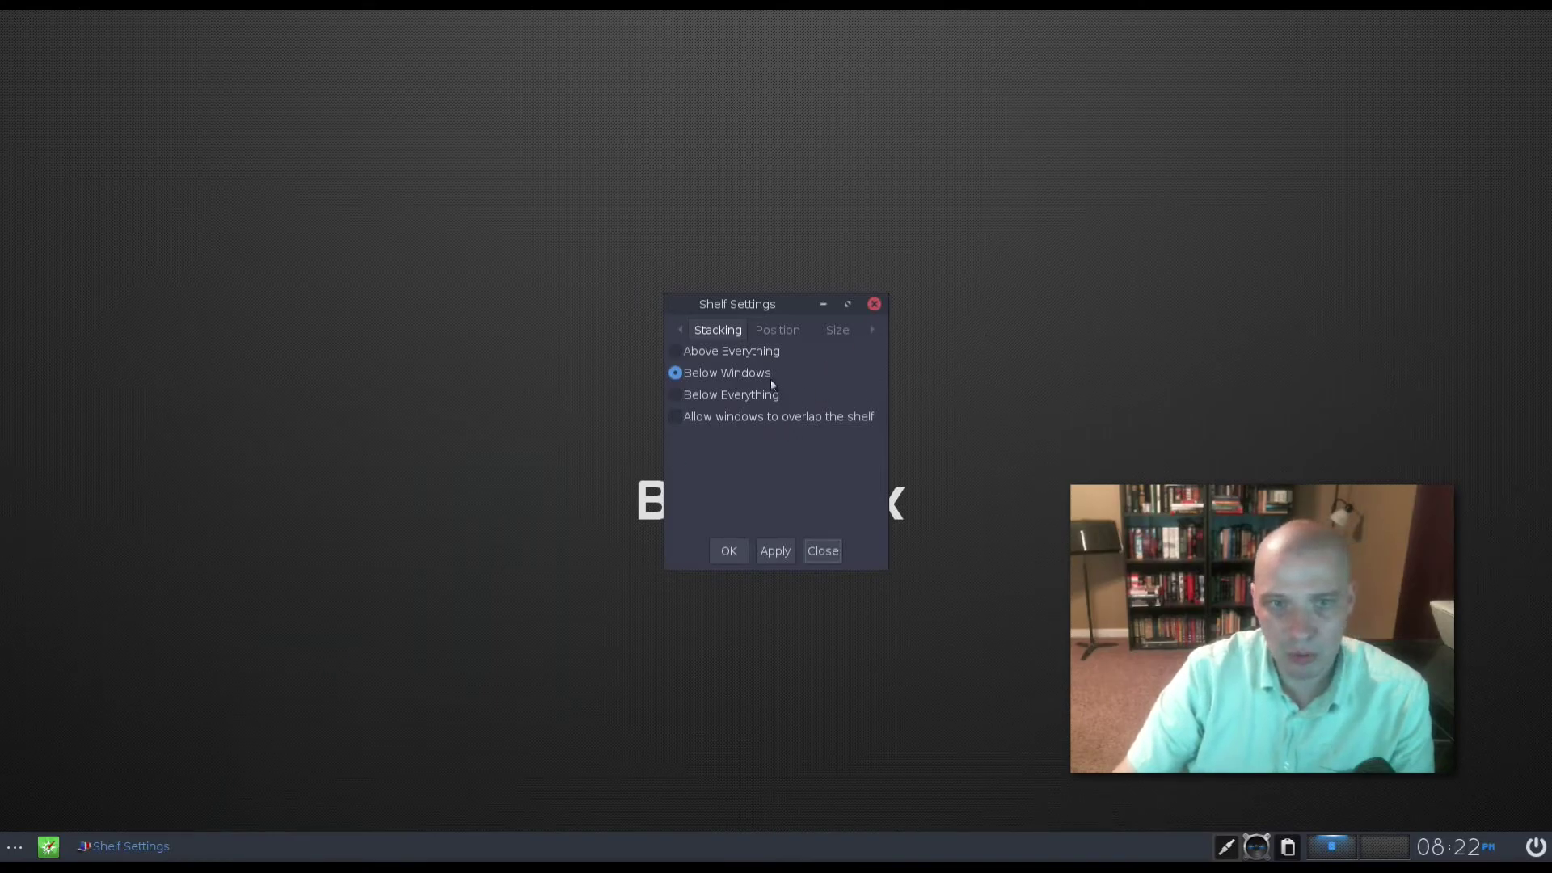
drag(726, 309, 466, 386)
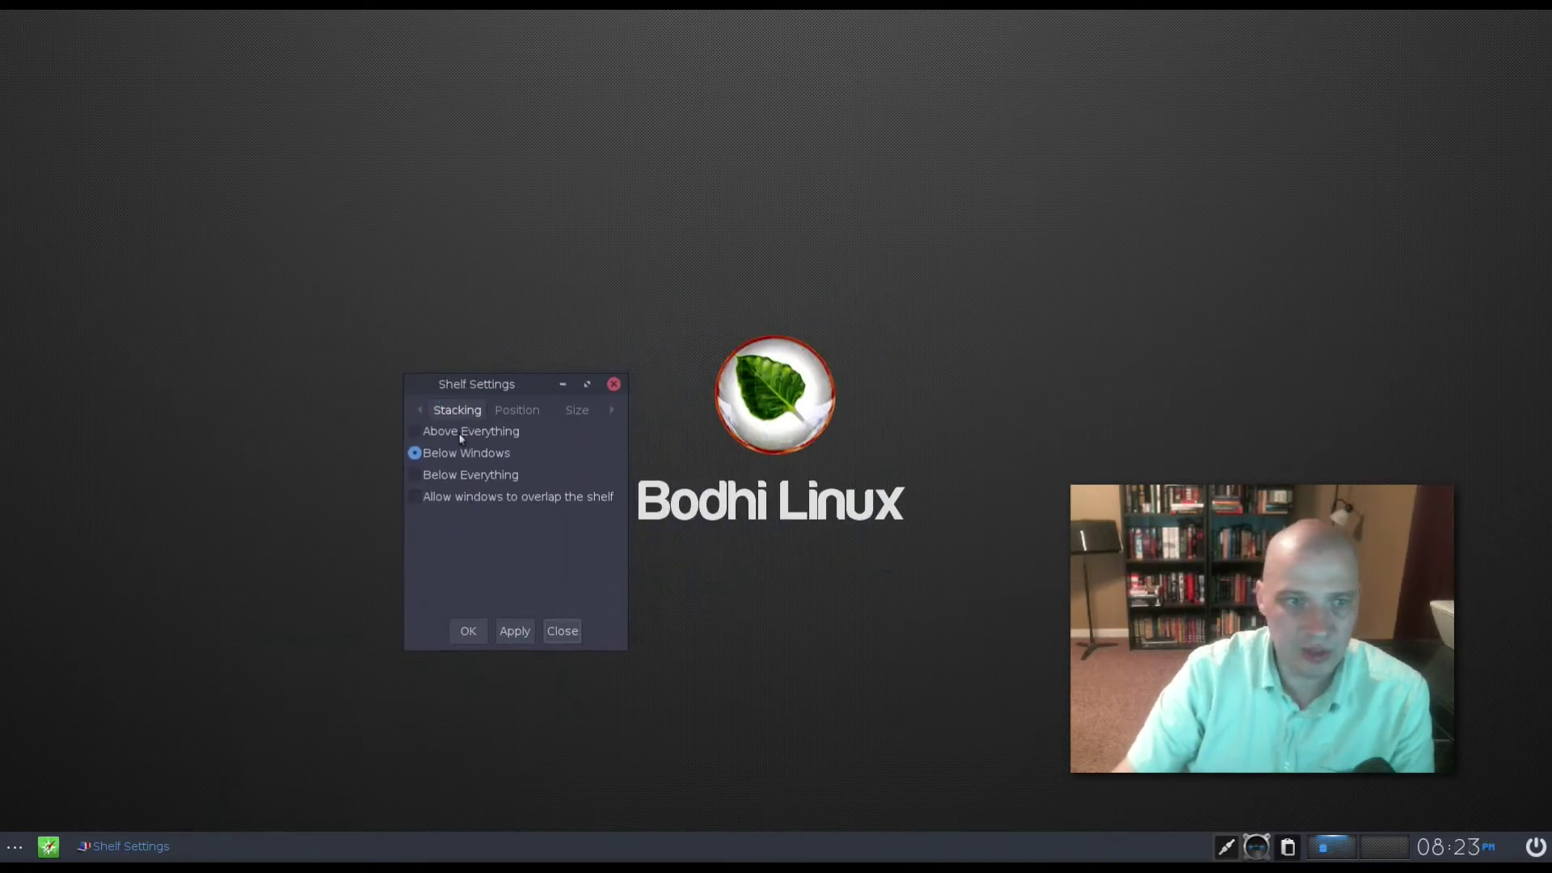
click(521, 413)
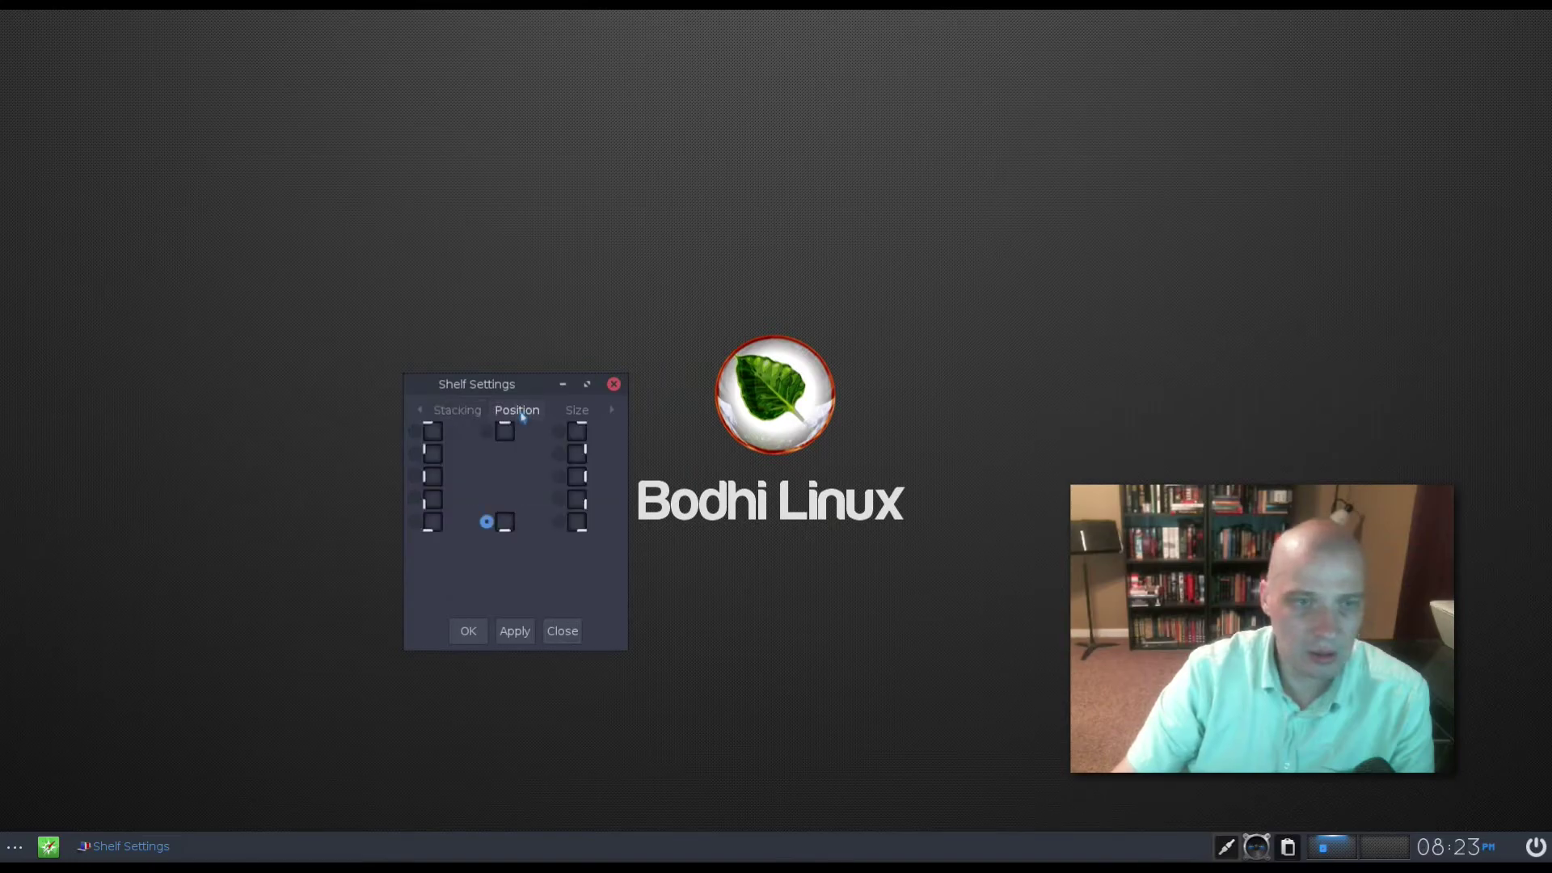
click(578, 410)
click(613, 384)
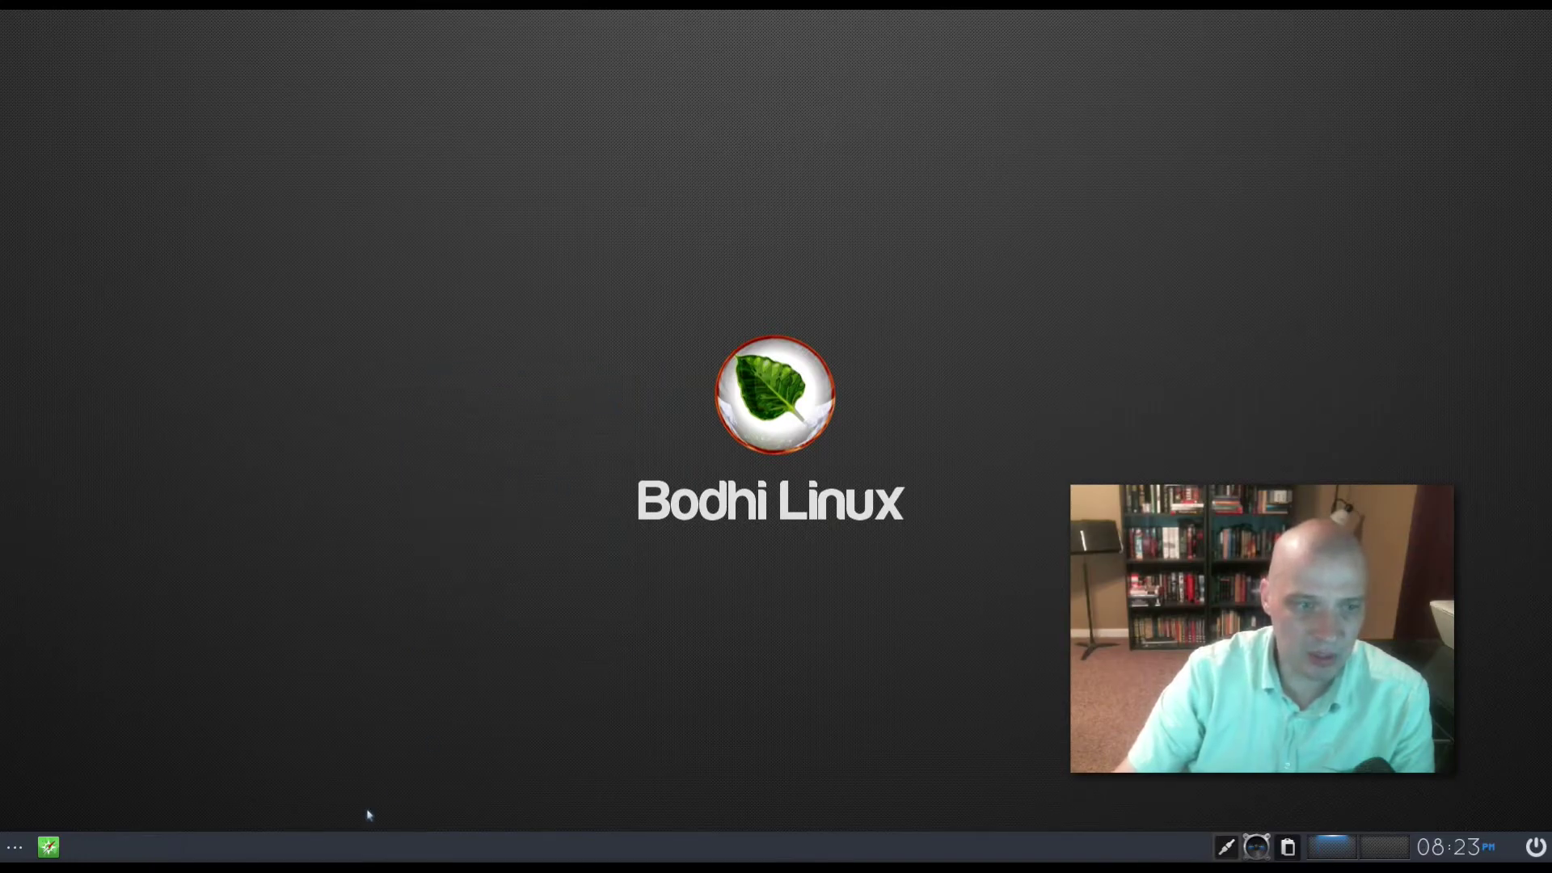
right_click(171, 845)
mouse_move(330, 705)
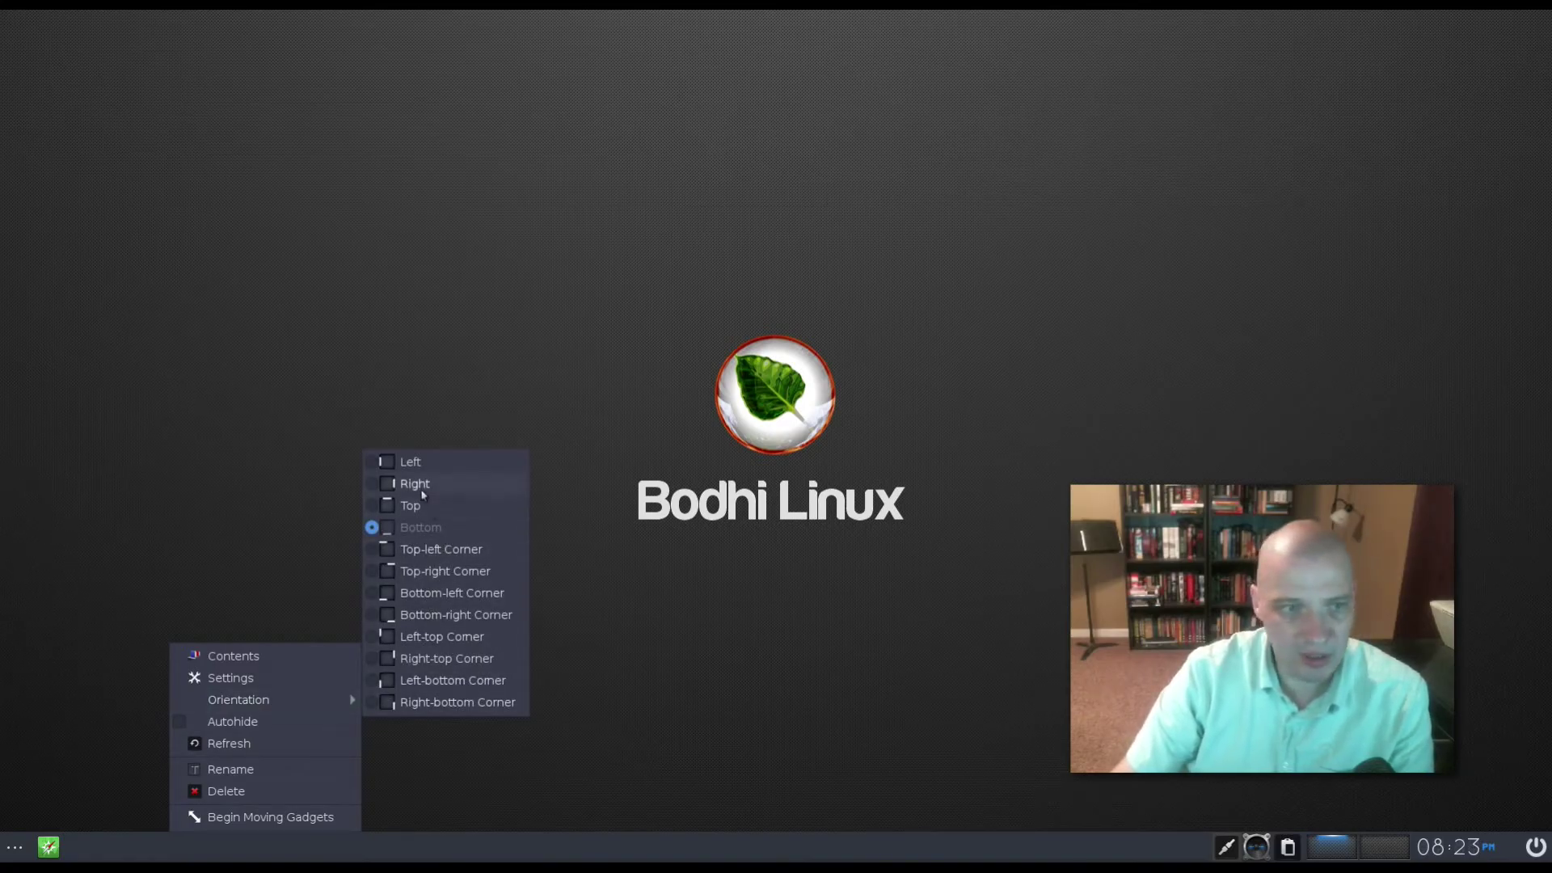
click(414, 507)
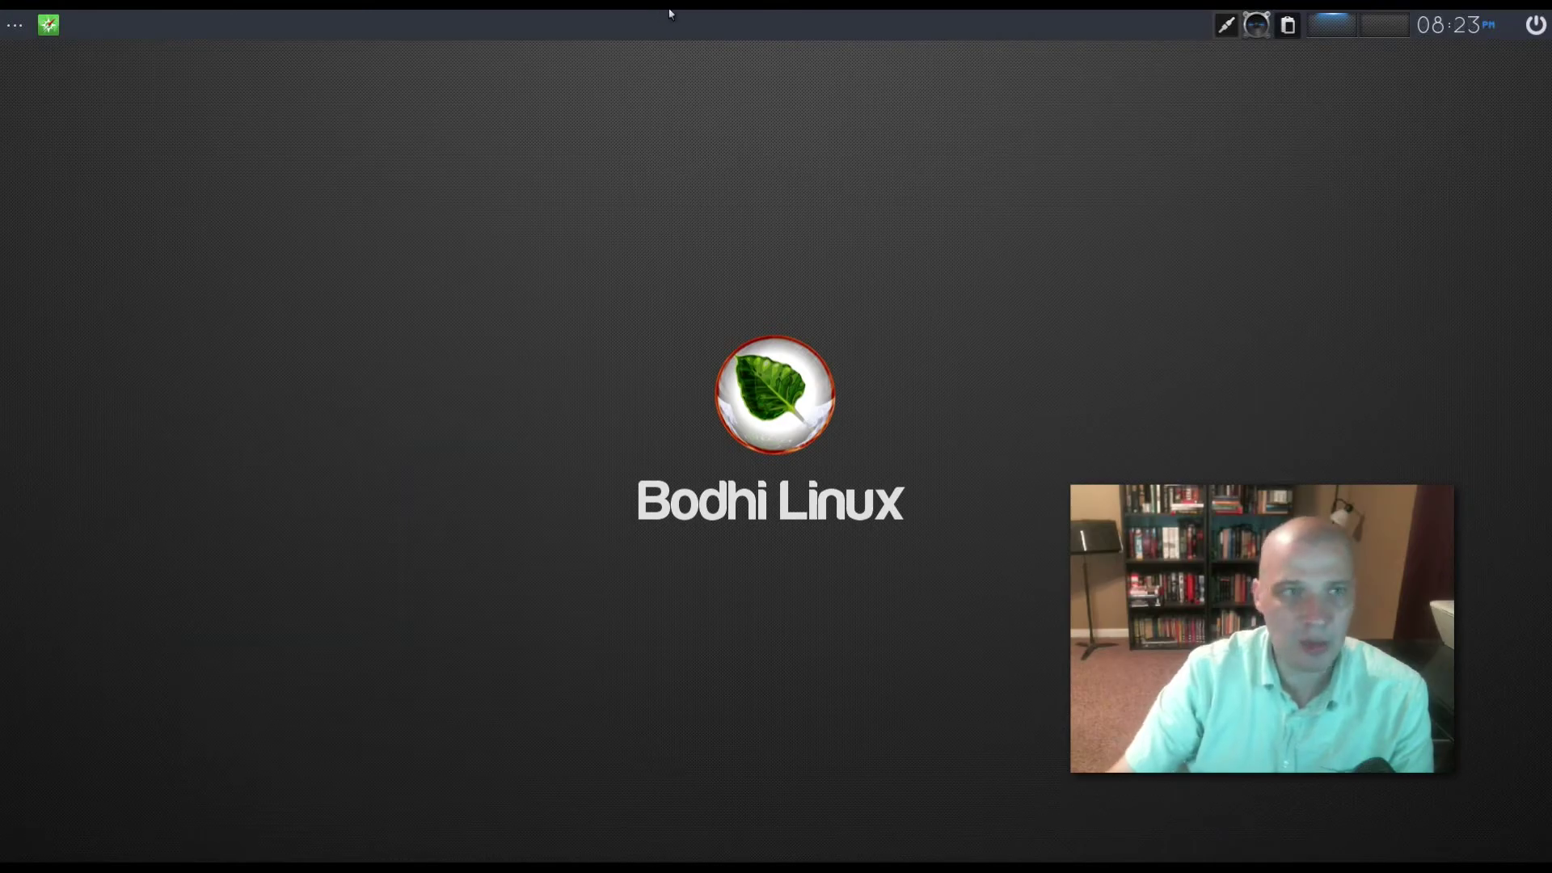
right_click(688, 14)
mouse_move(749, 67)
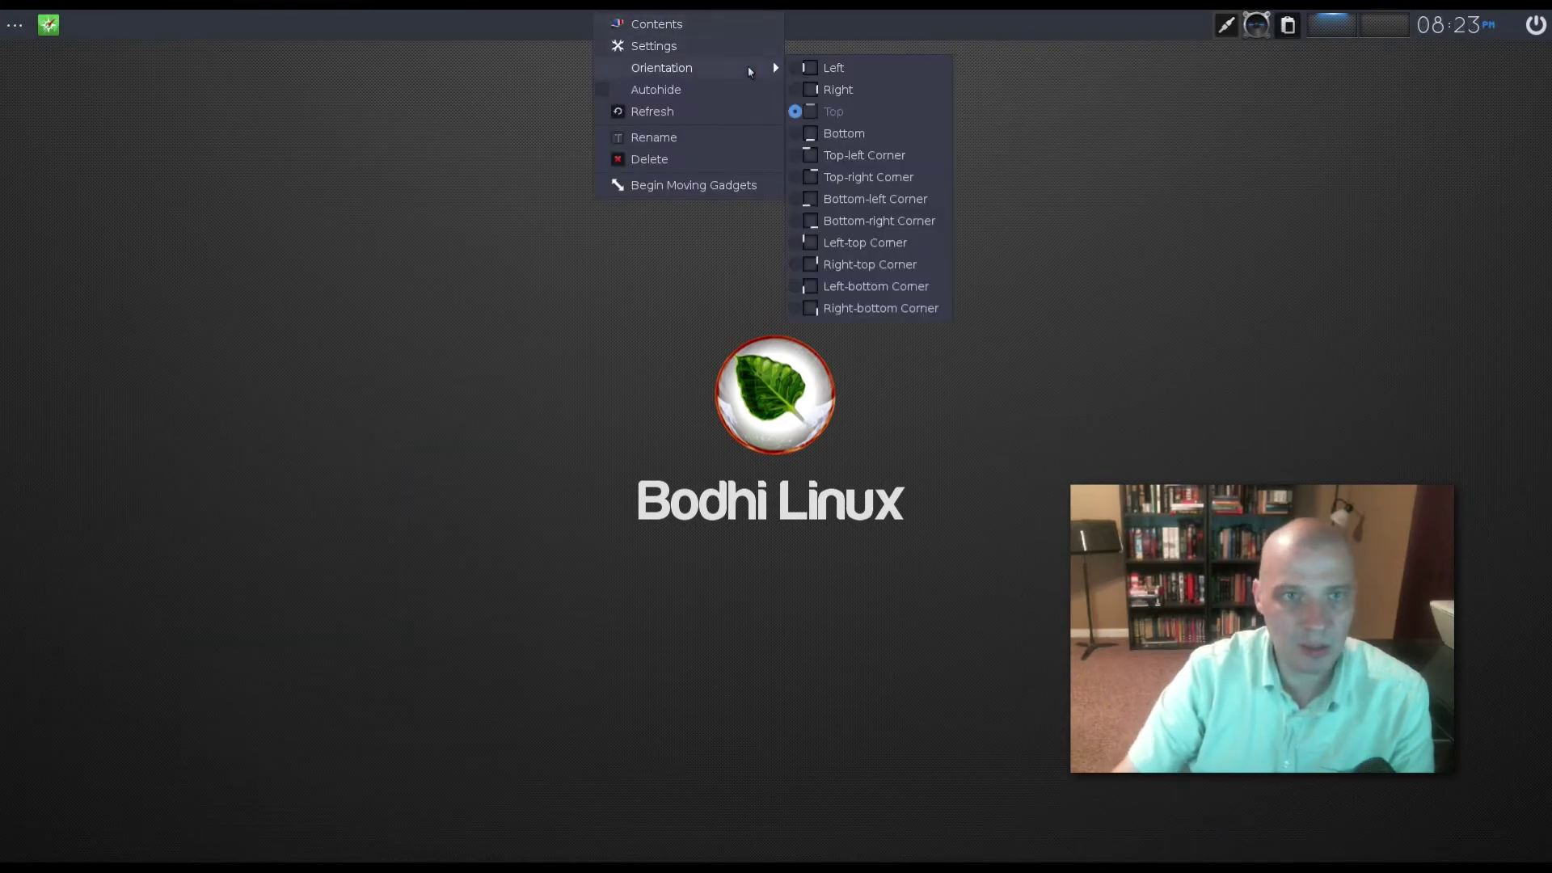
click(904, 73)
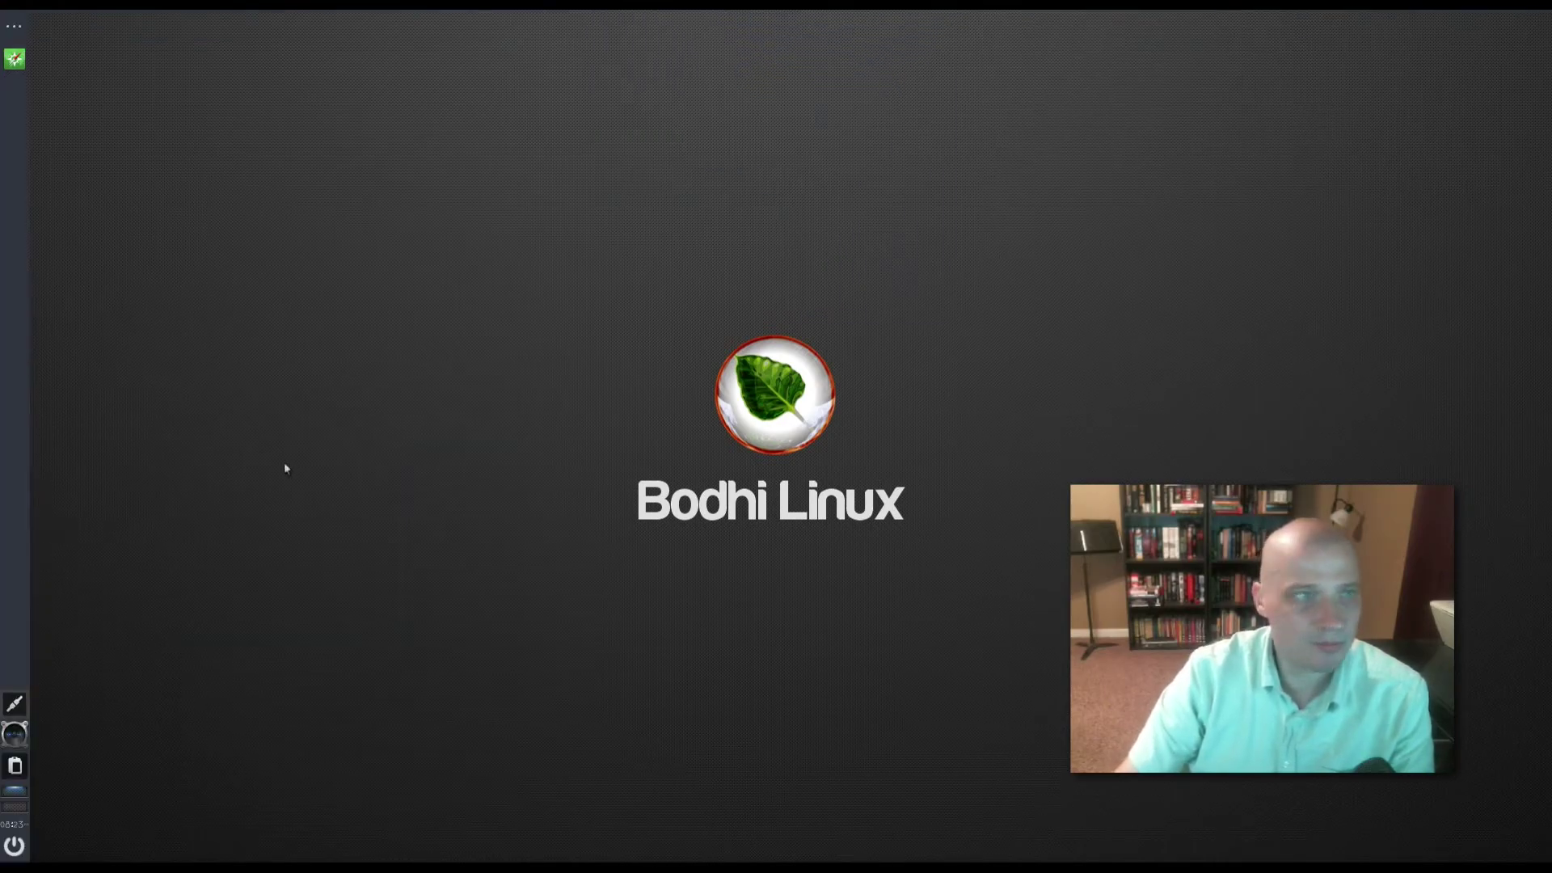
click(8, 28)
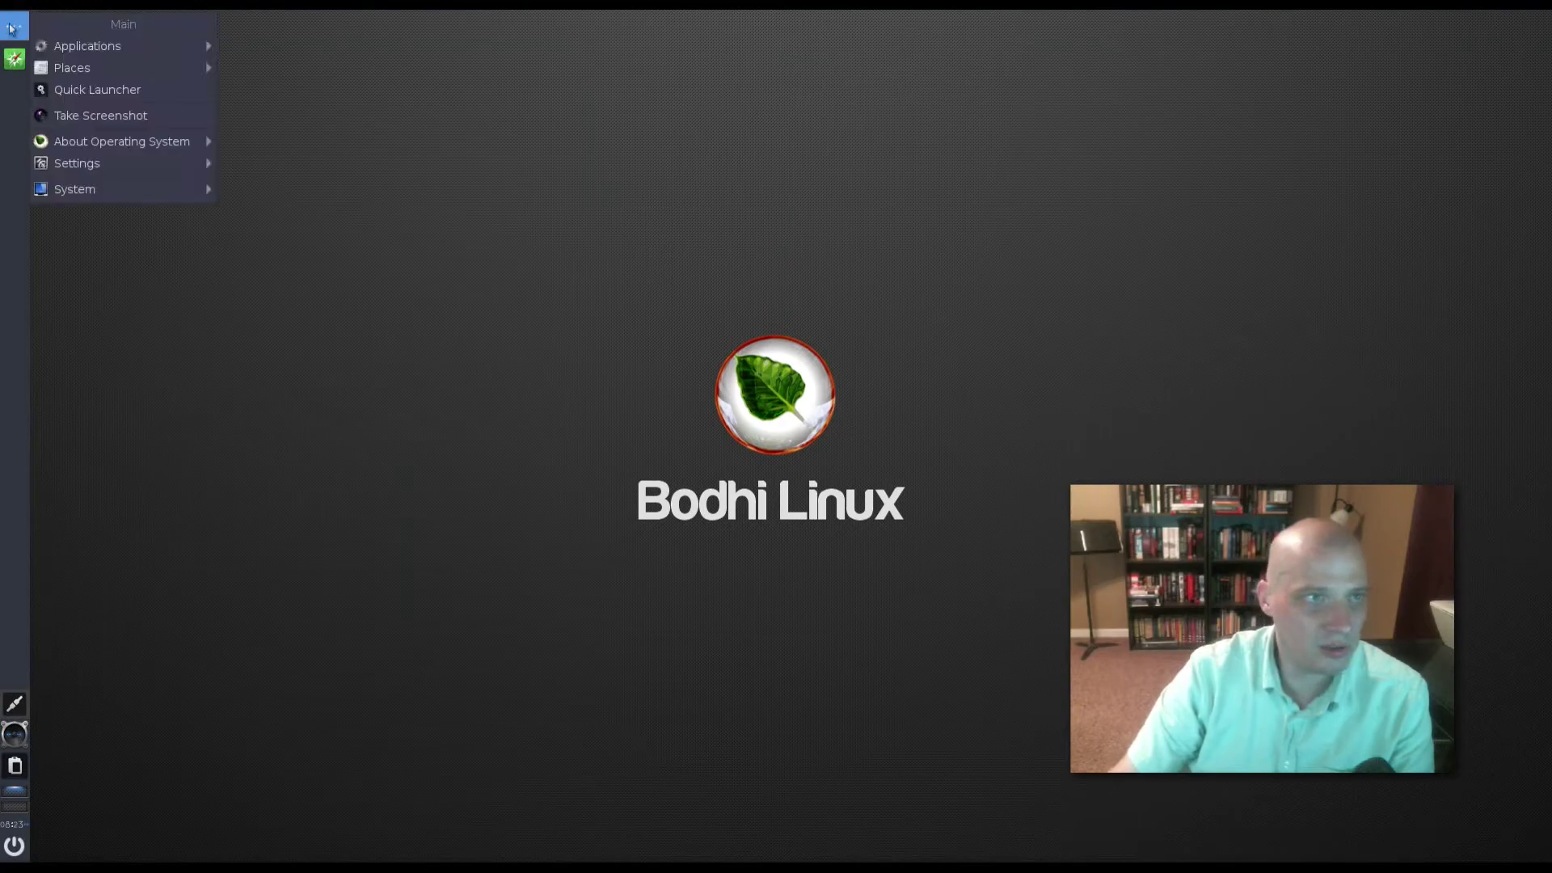
click(8, 28)
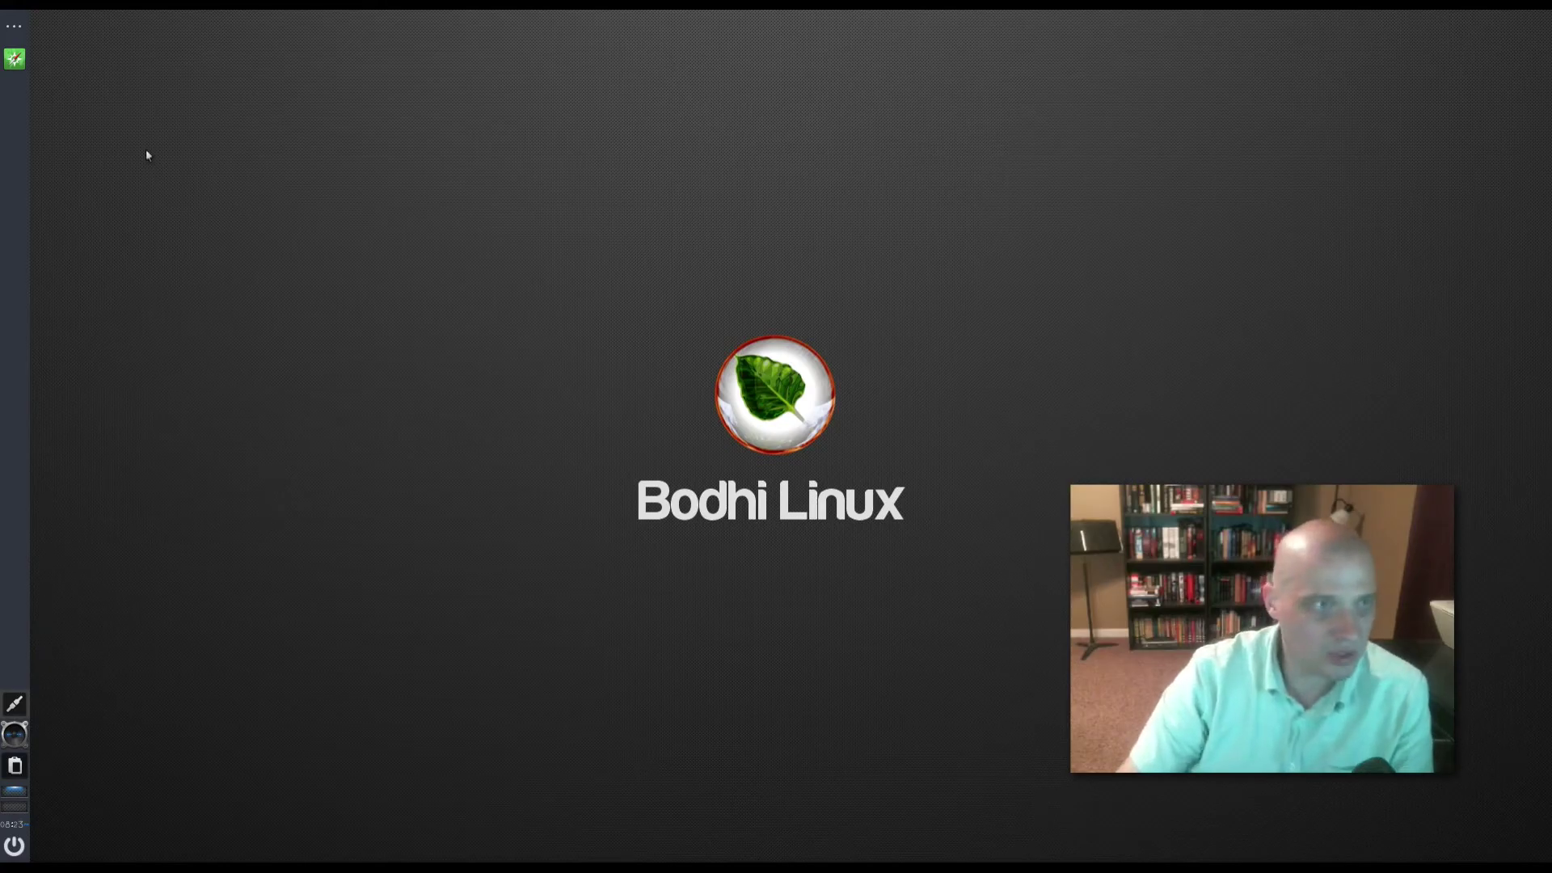
right_click(29, 145)
mouse_move(177, 196)
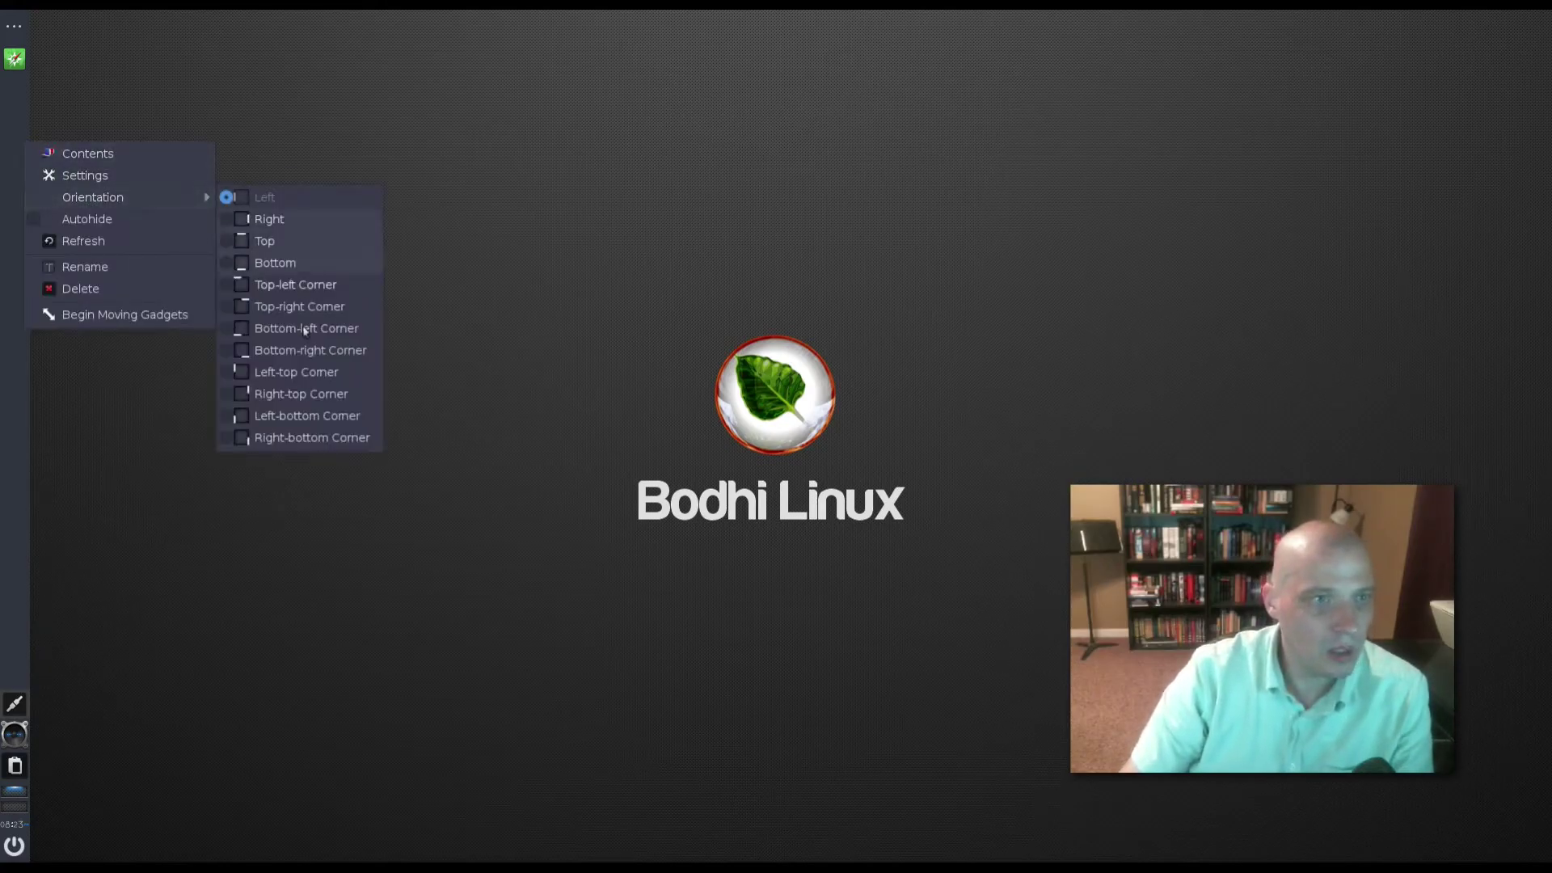
click(313, 268)
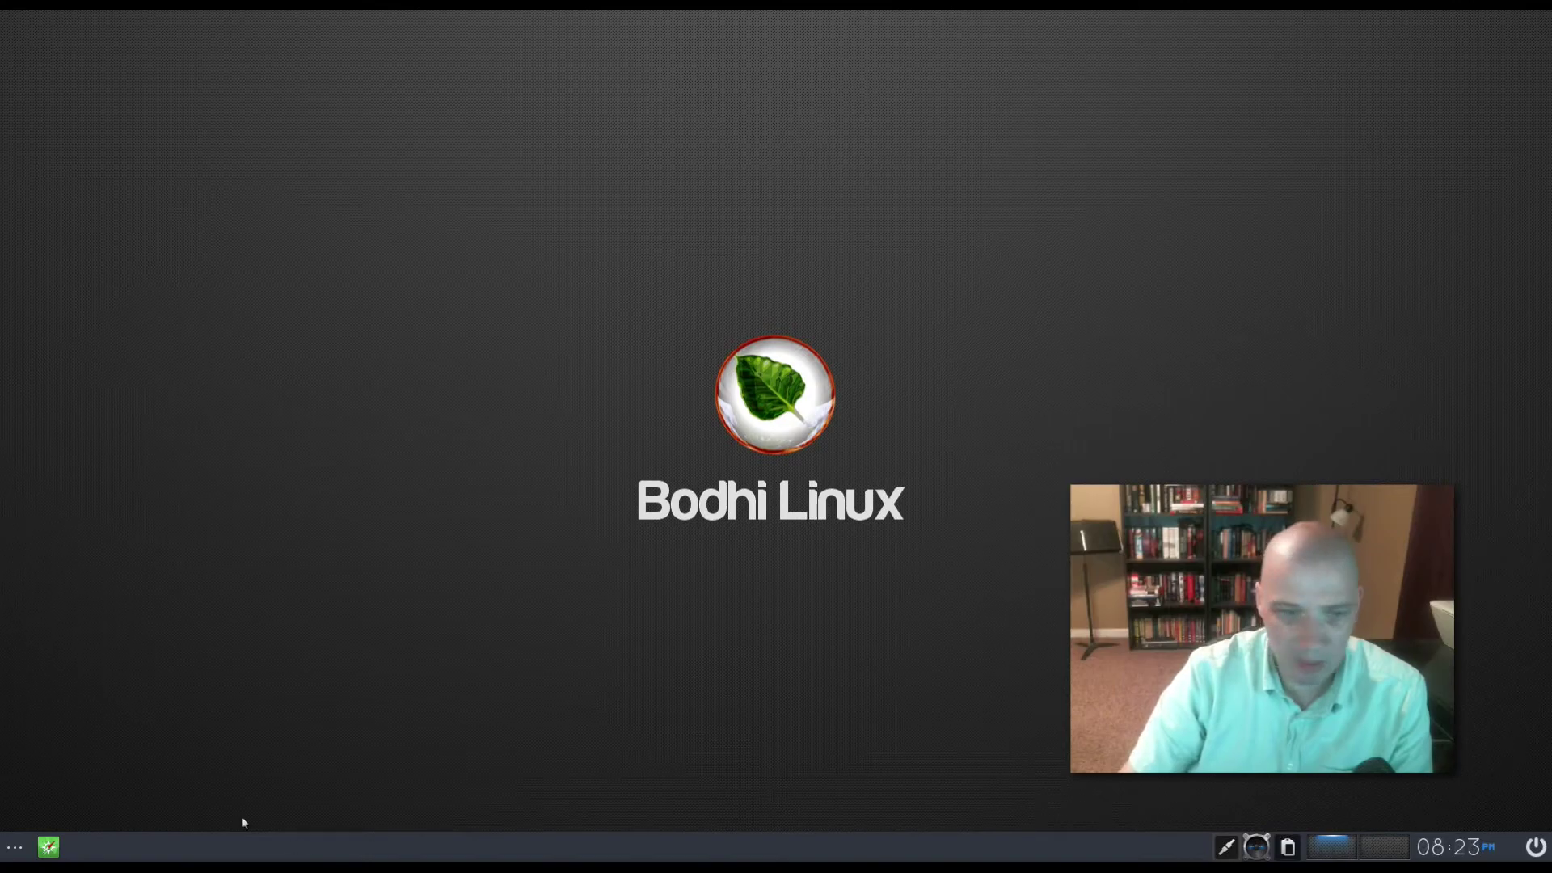
- Launch the PCManFM file manager from the main menu and drag its window to mid-screen
click(15, 846)
mouse_move(96, 691)
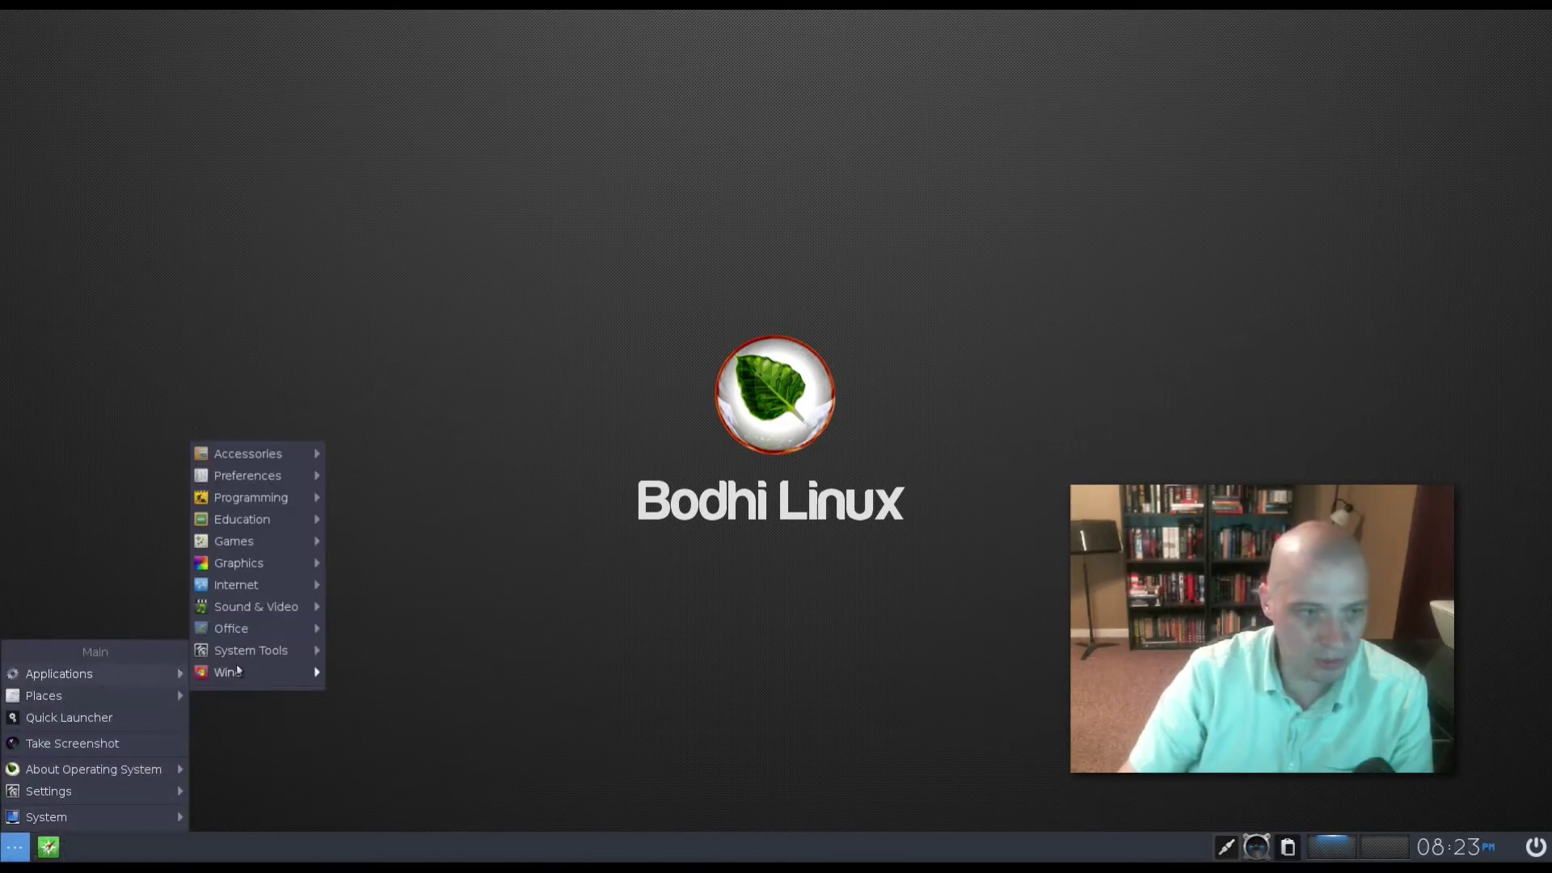
mouse_move(315, 648)
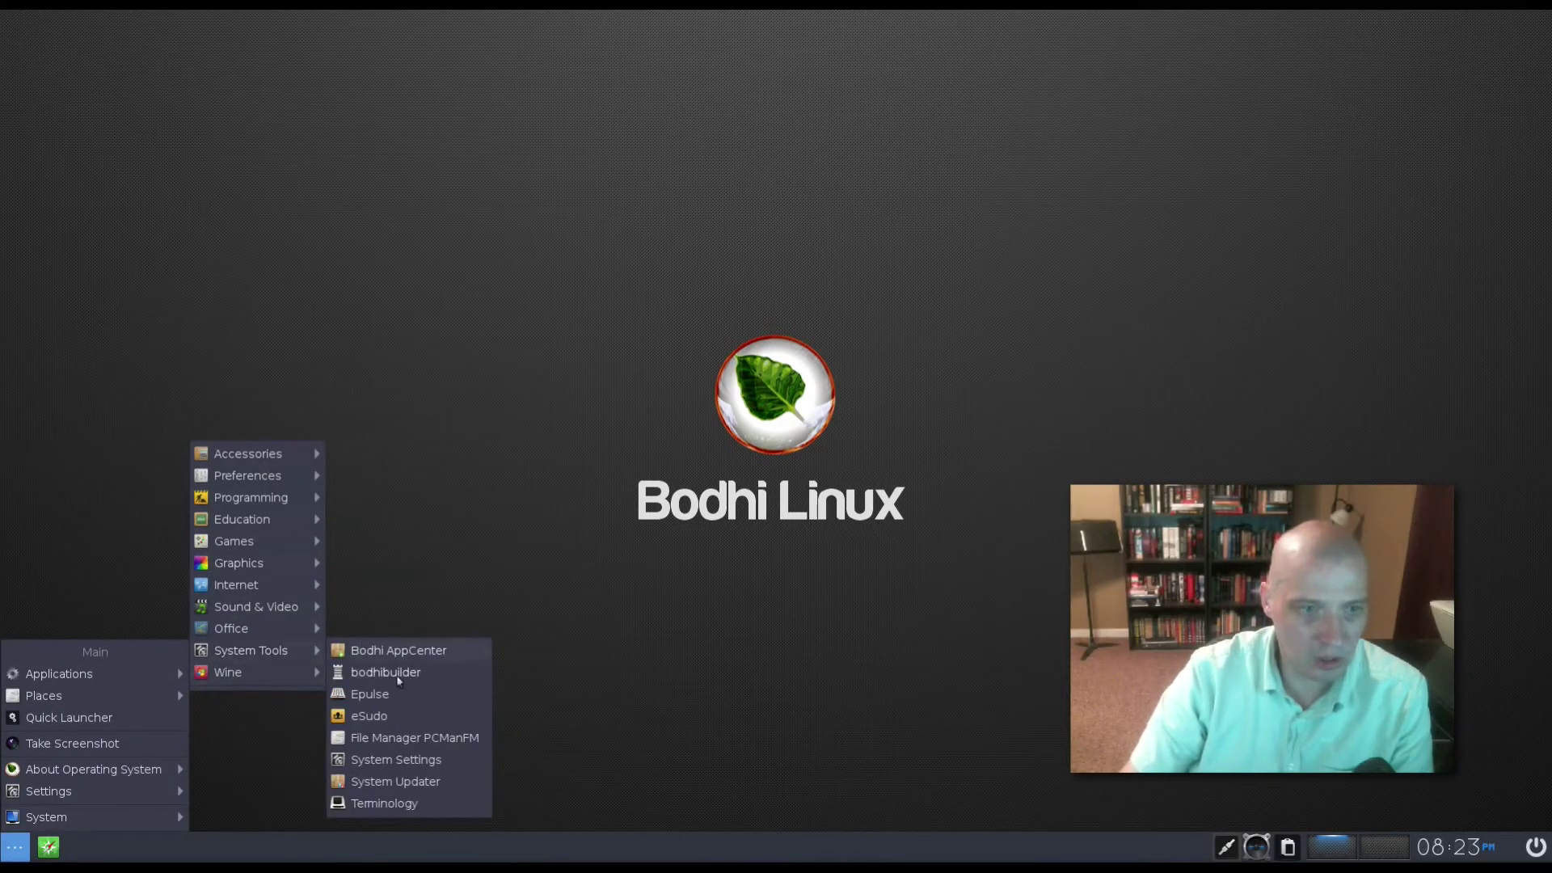
click(471, 737)
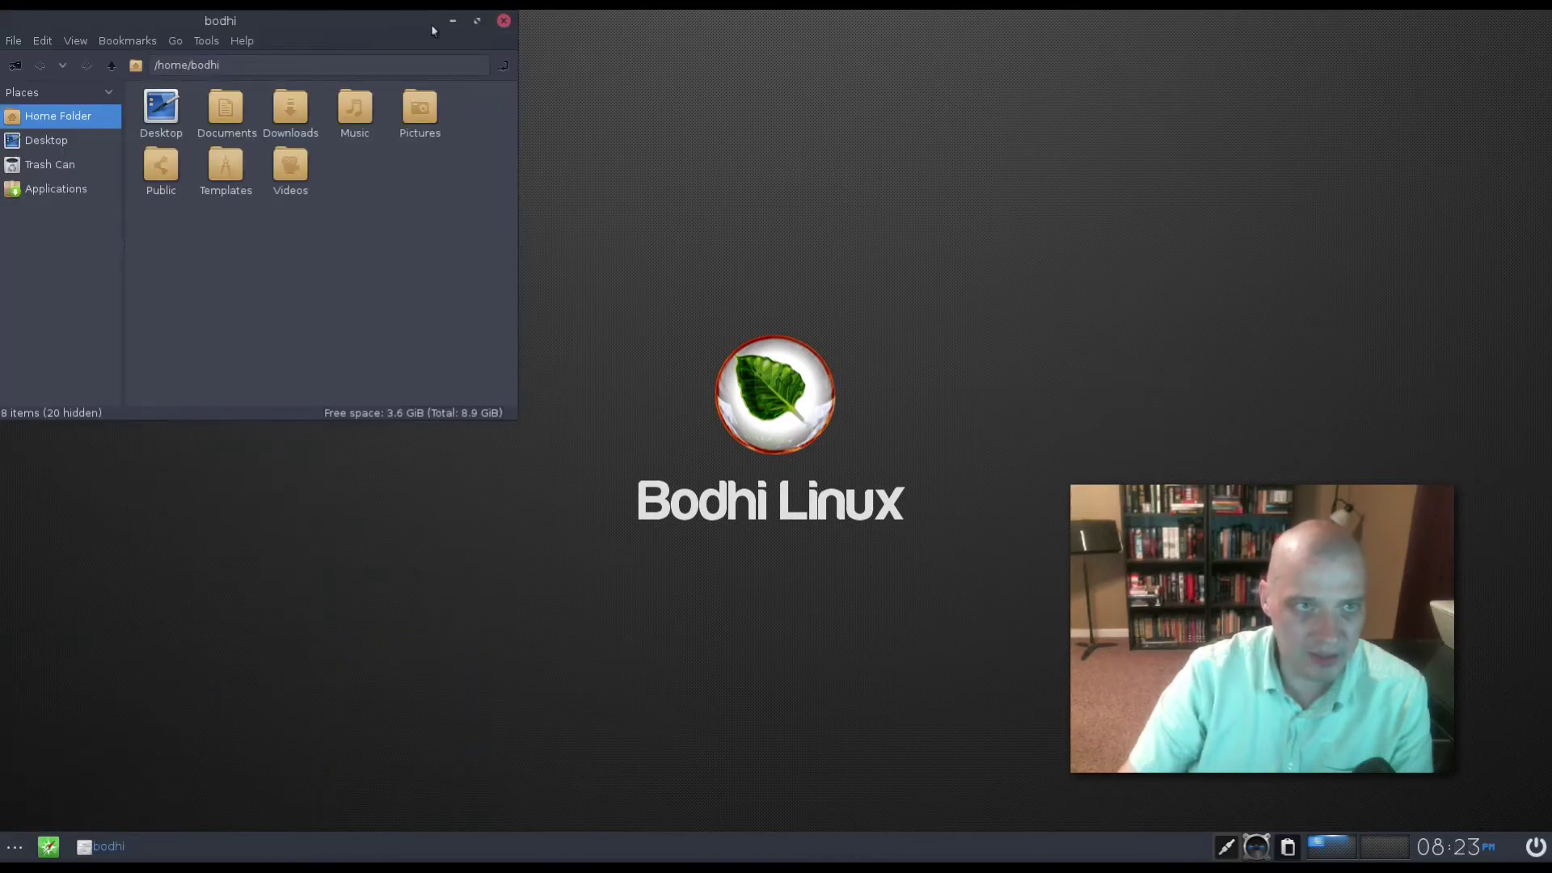
drag(515, 192, 820, 453)
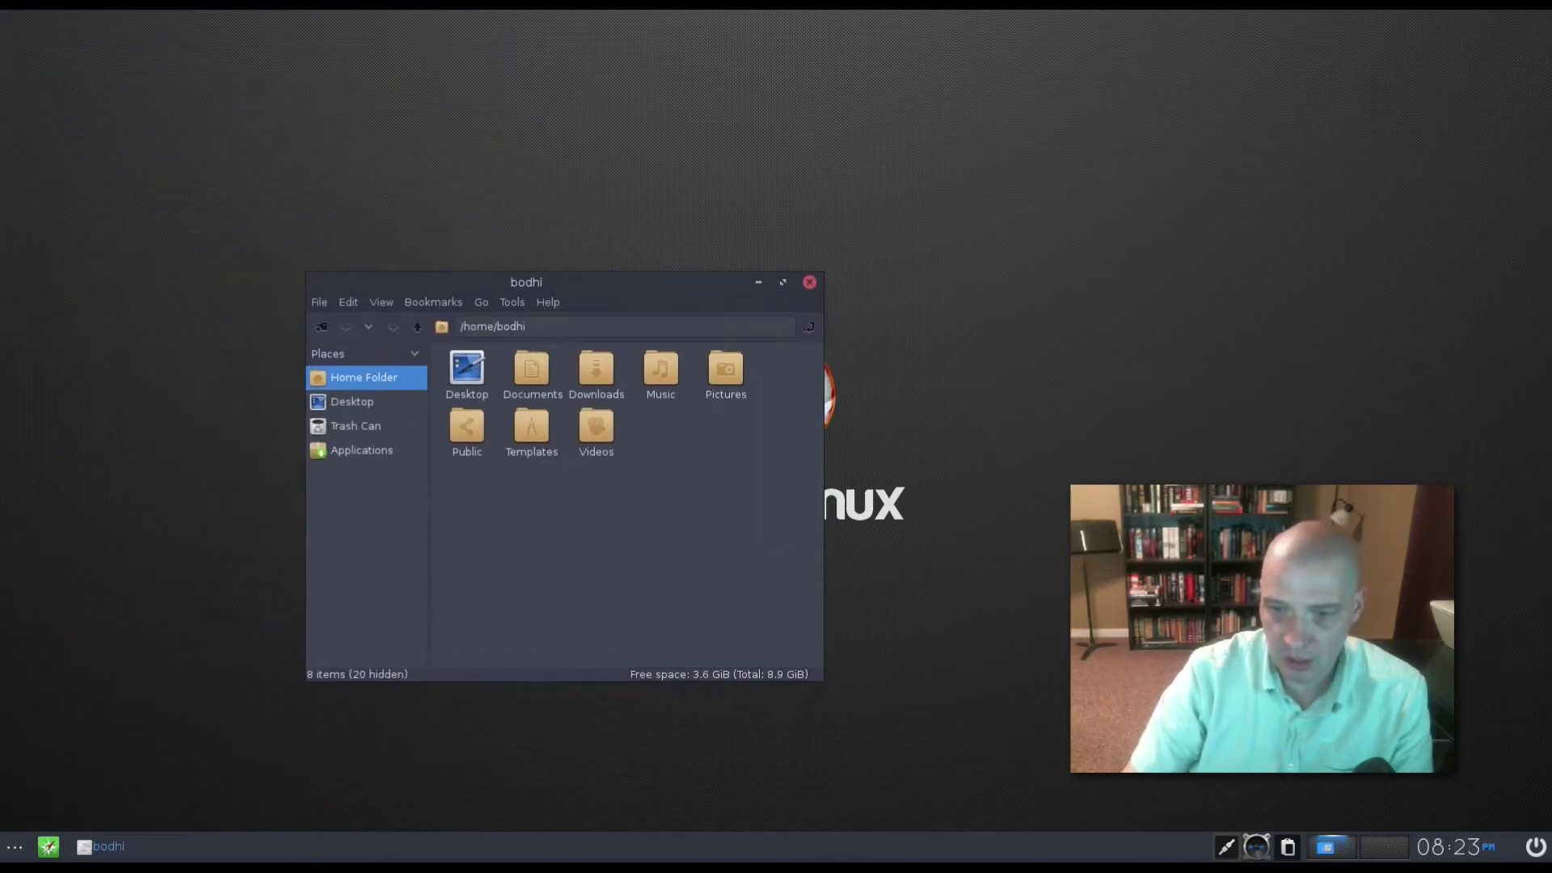
- Switch to the second virtual desktop and back, then close the file manager window
click(1394, 856)
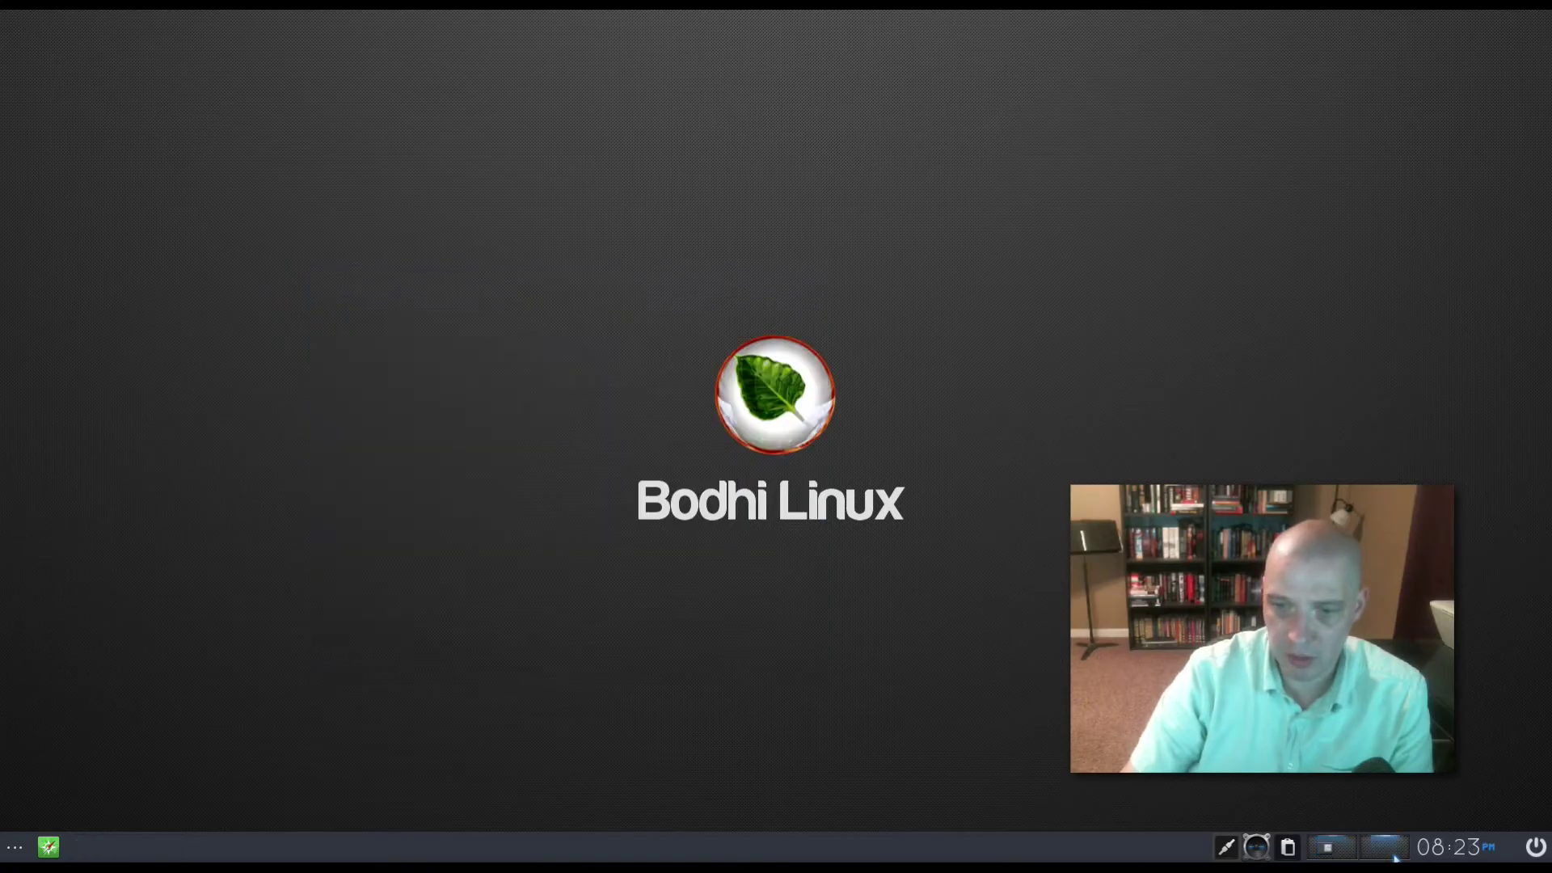
click(1342, 855)
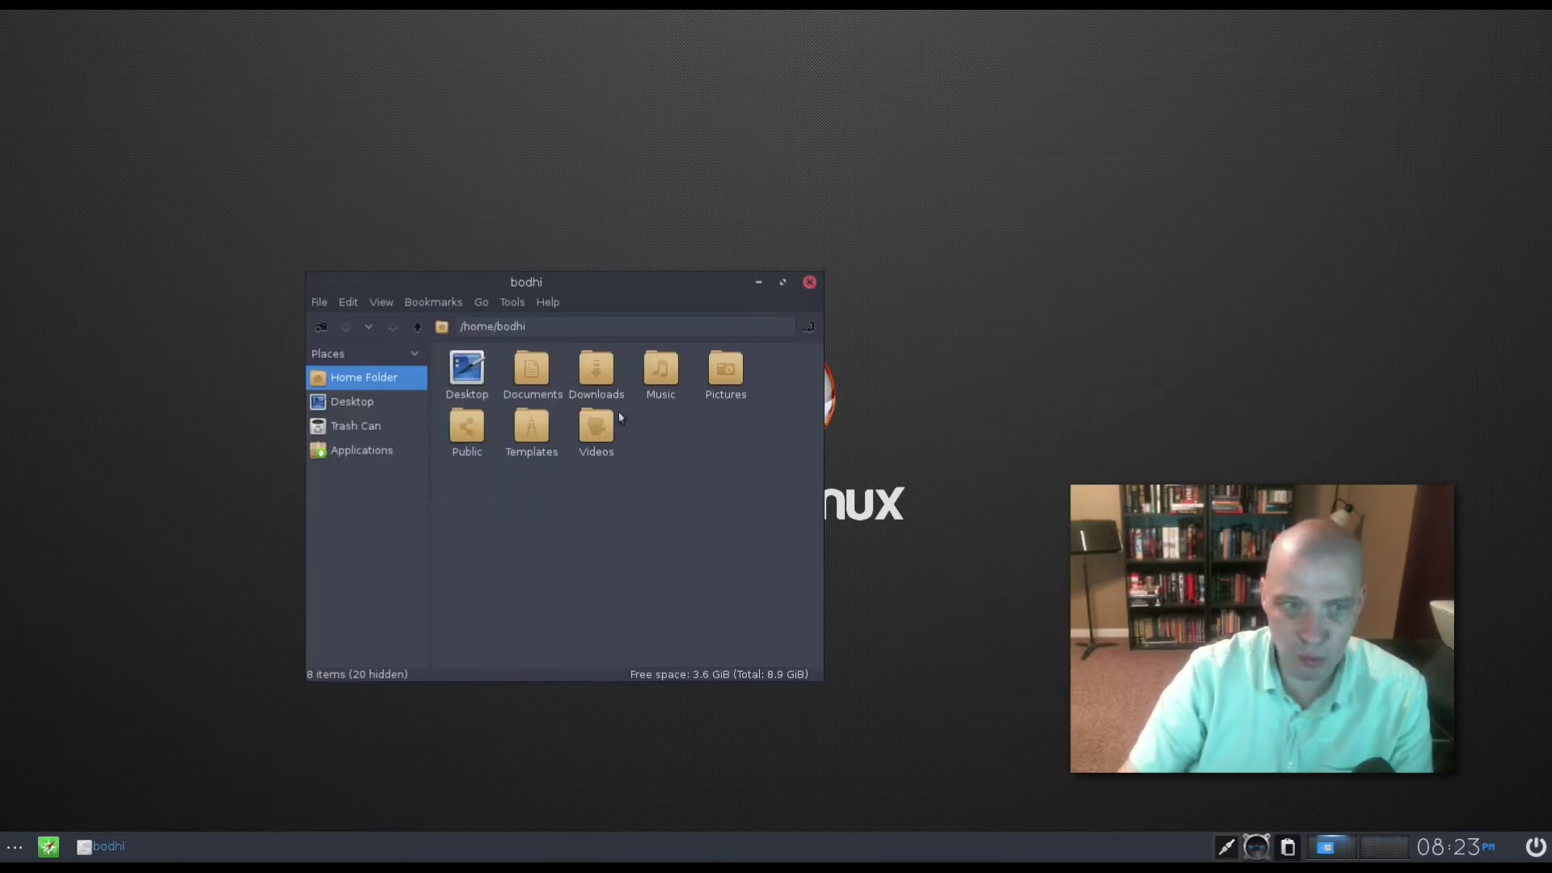
click(808, 282)
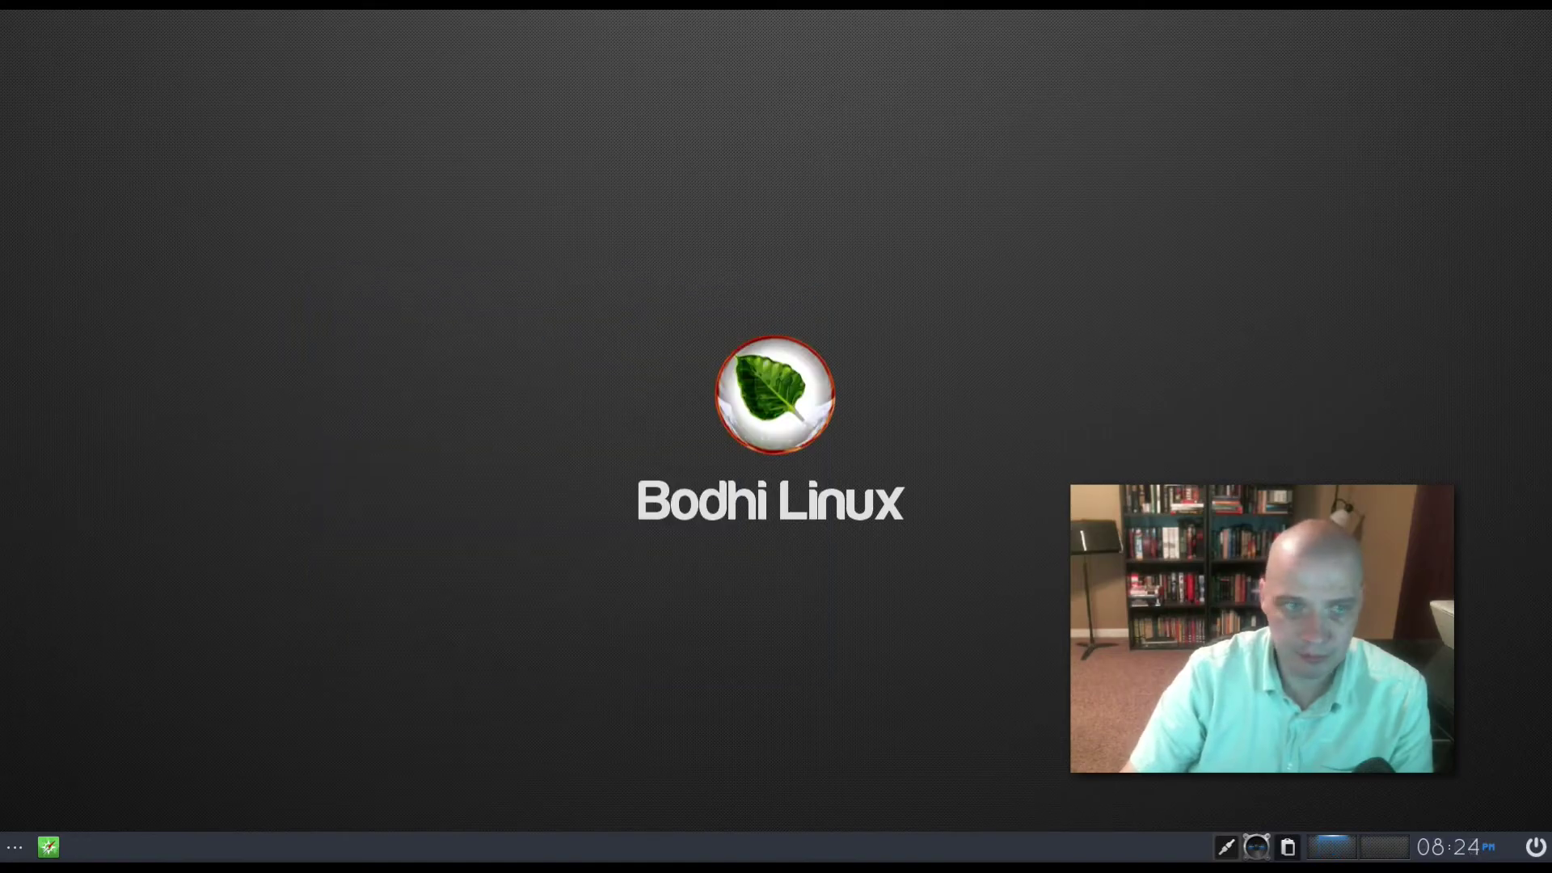
right_click(1378, 844)
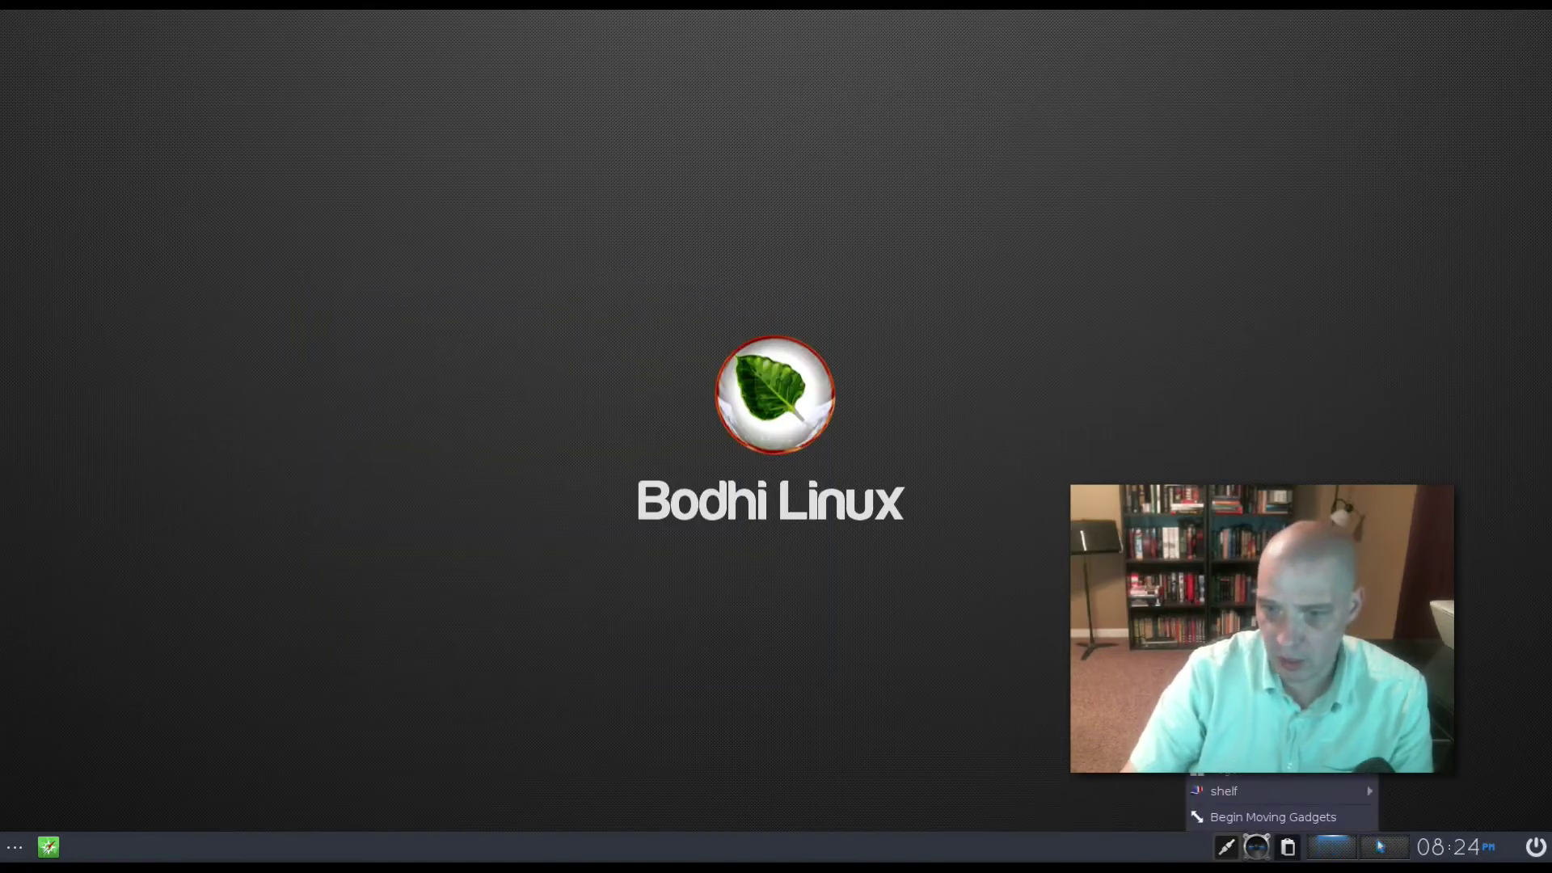
mouse_move(1353, 800)
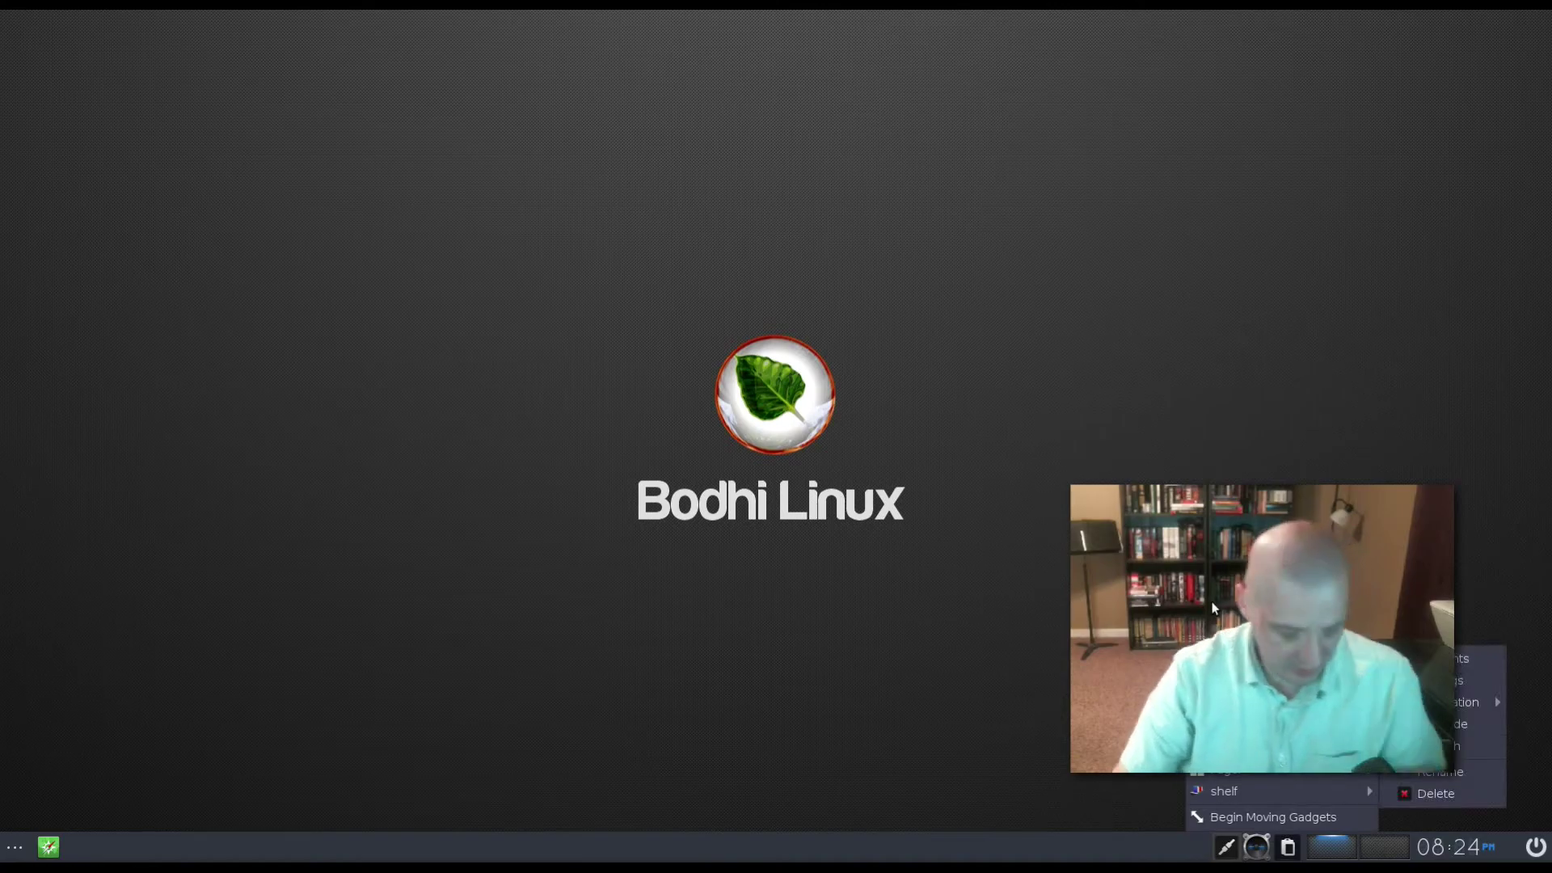
drag(1252, 645, 944, 537)
mouse_move(1247, 770)
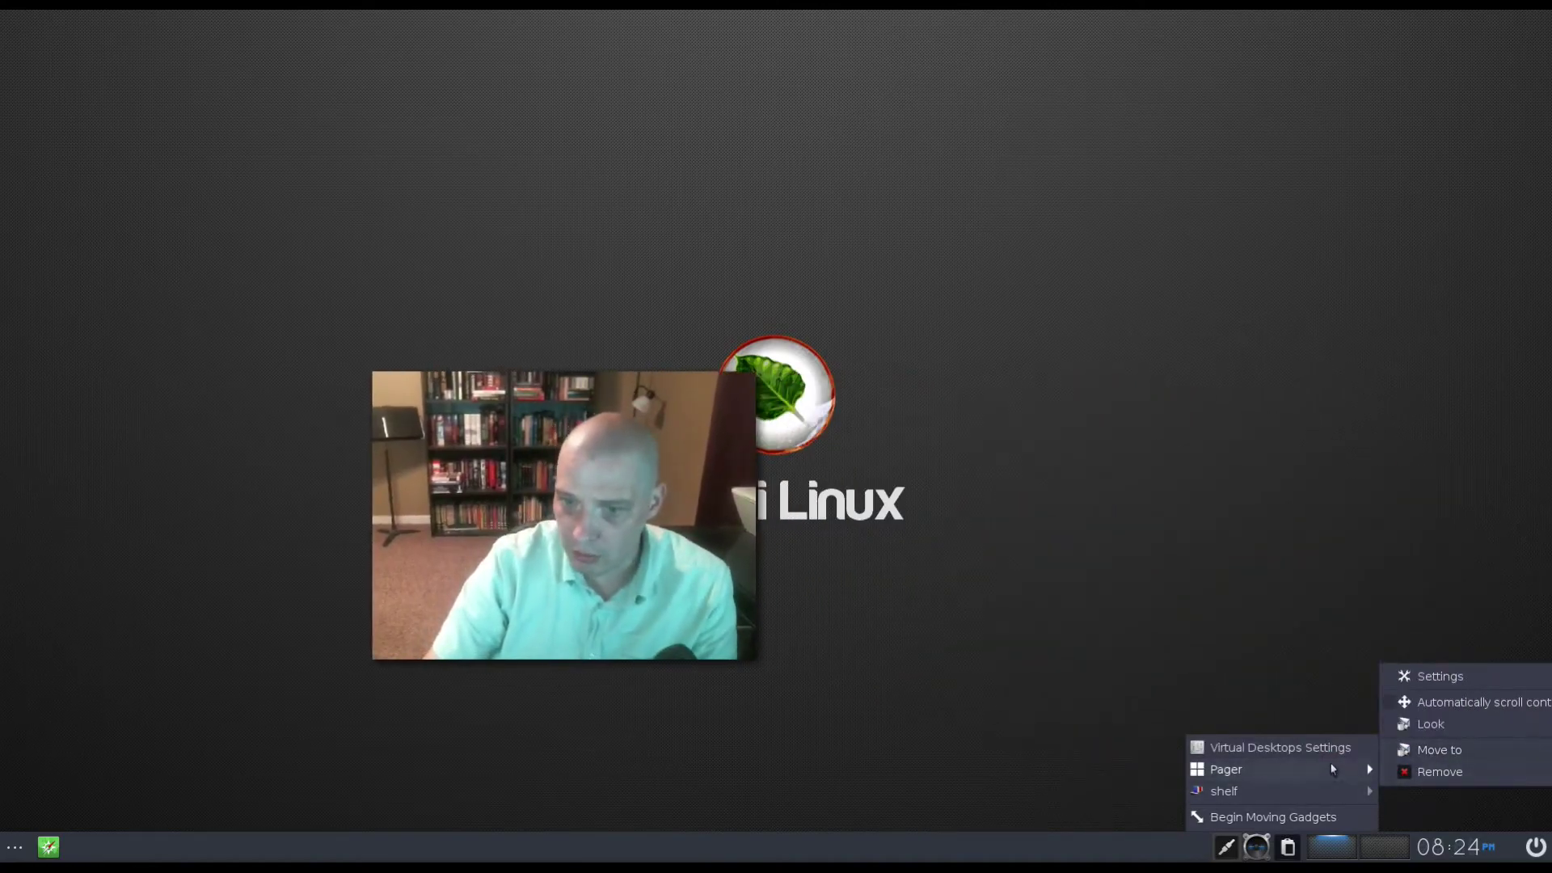
click(1499, 678)
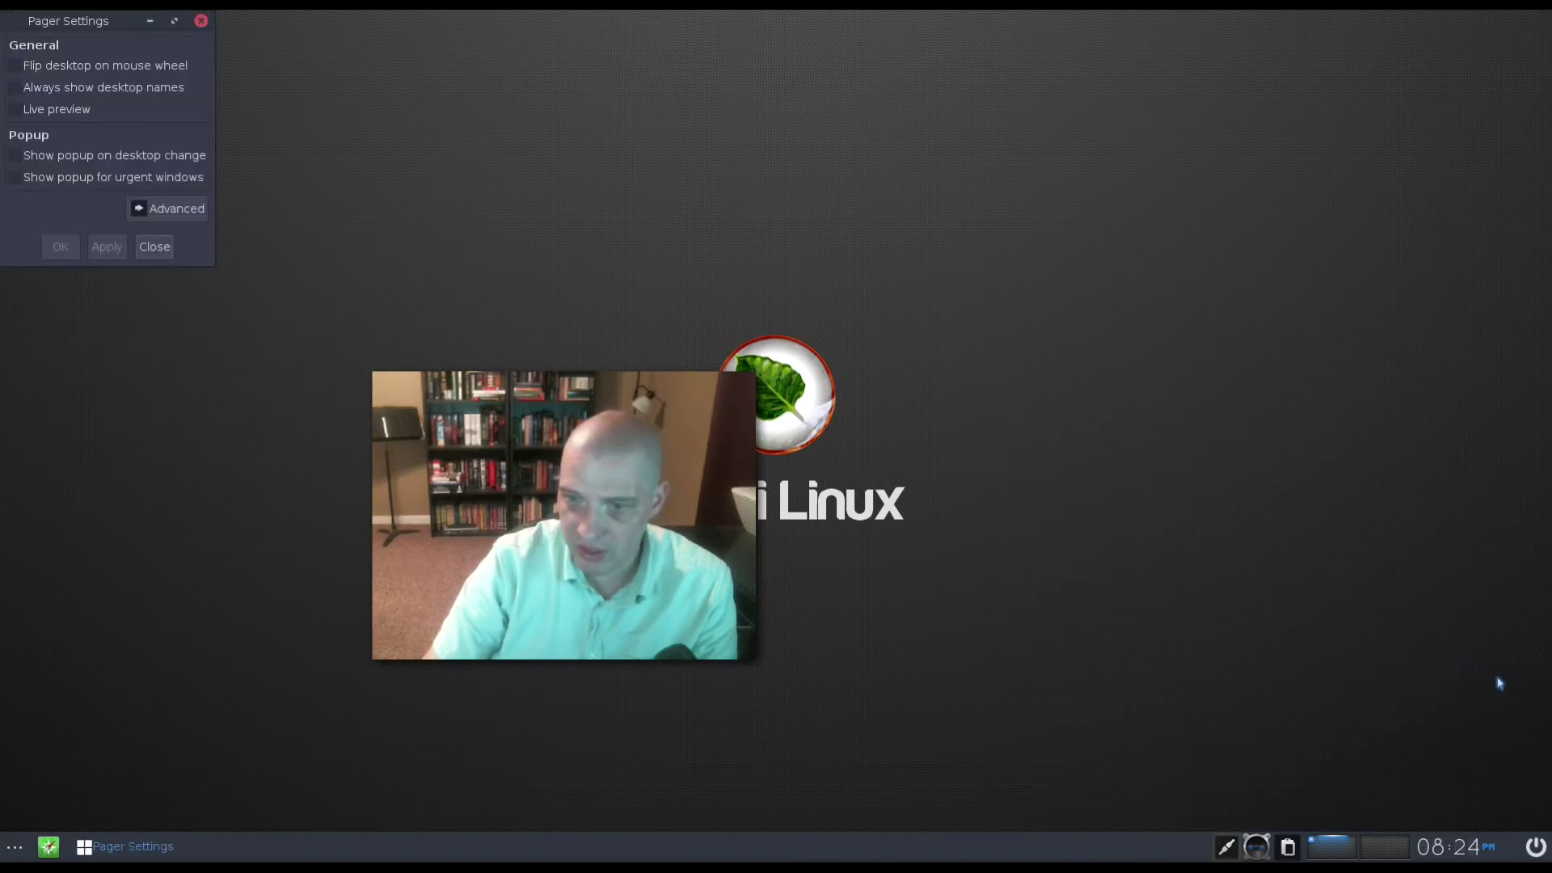
drag(162, 22, 1147, 373)
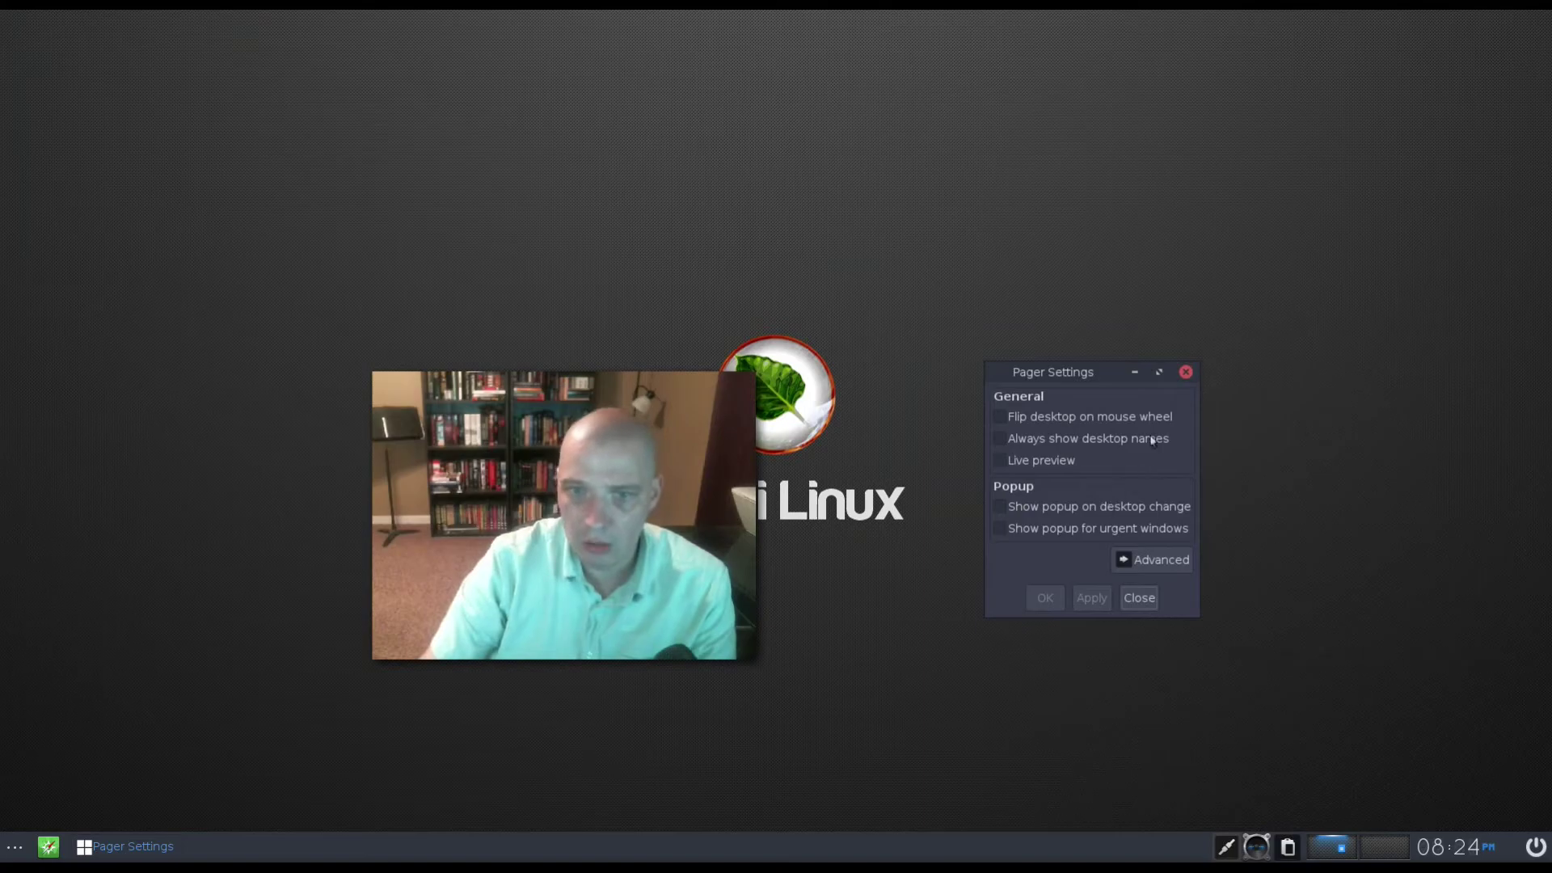
click(1140, 598)
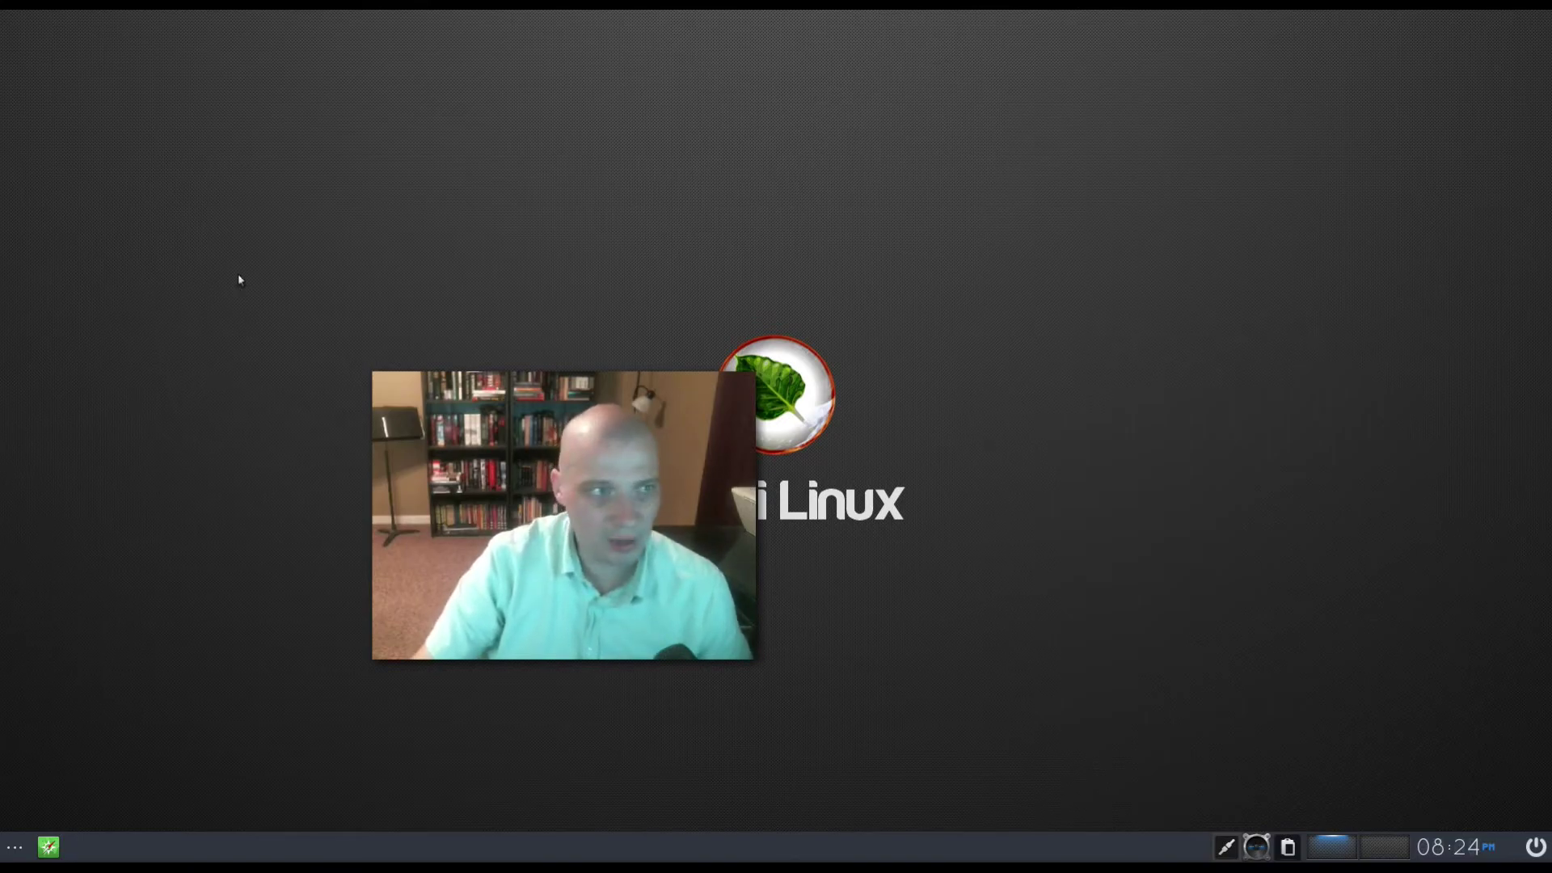
drag(569, 507, 1317, 614)
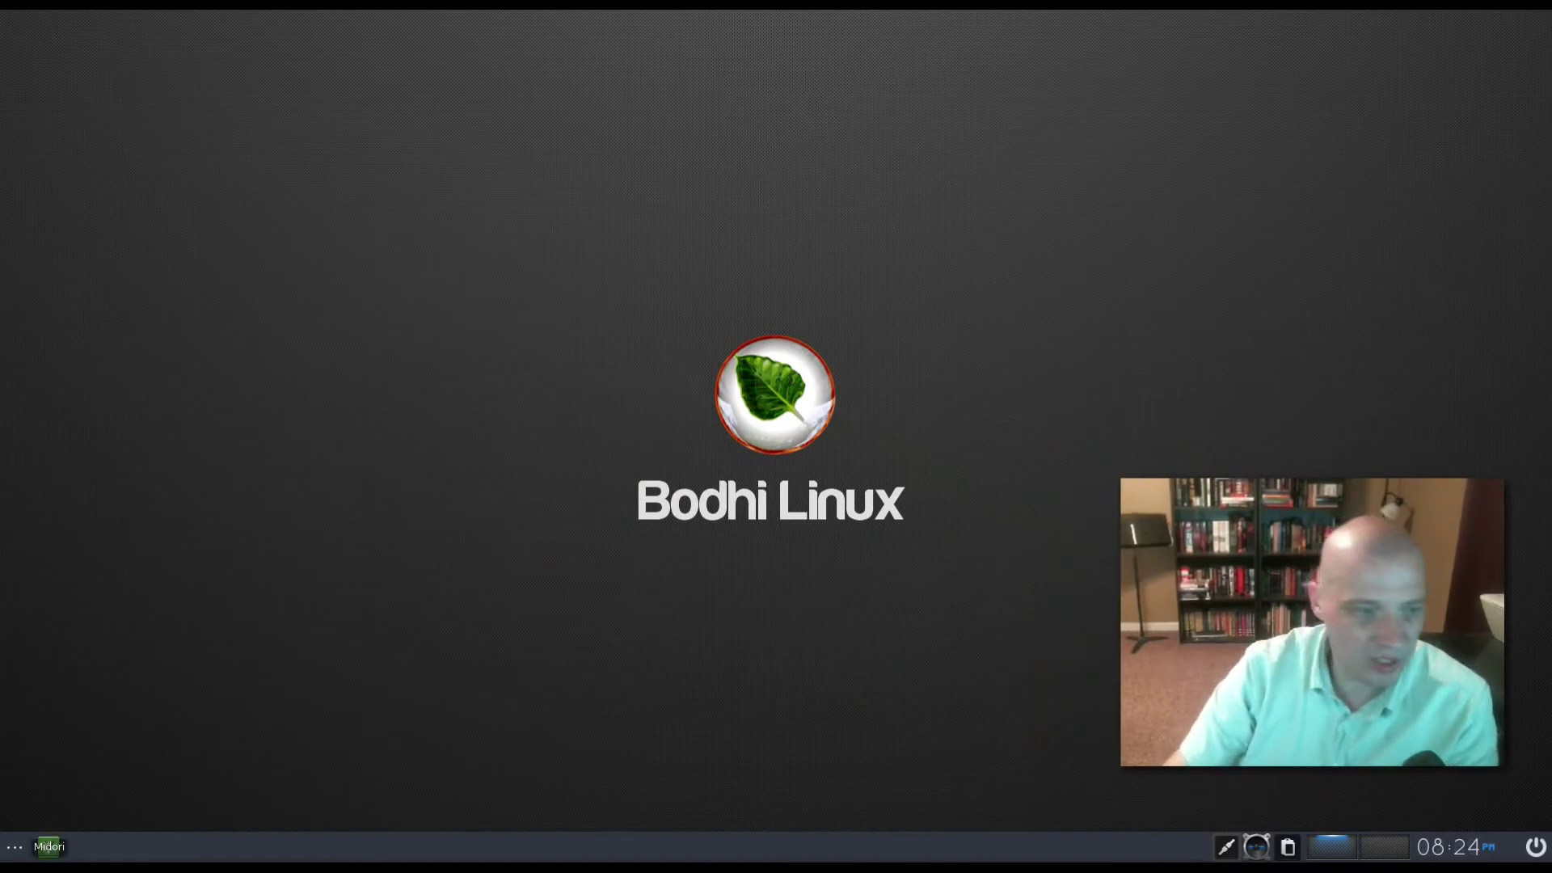
click(15, 847)
mouse_move(67, 696)
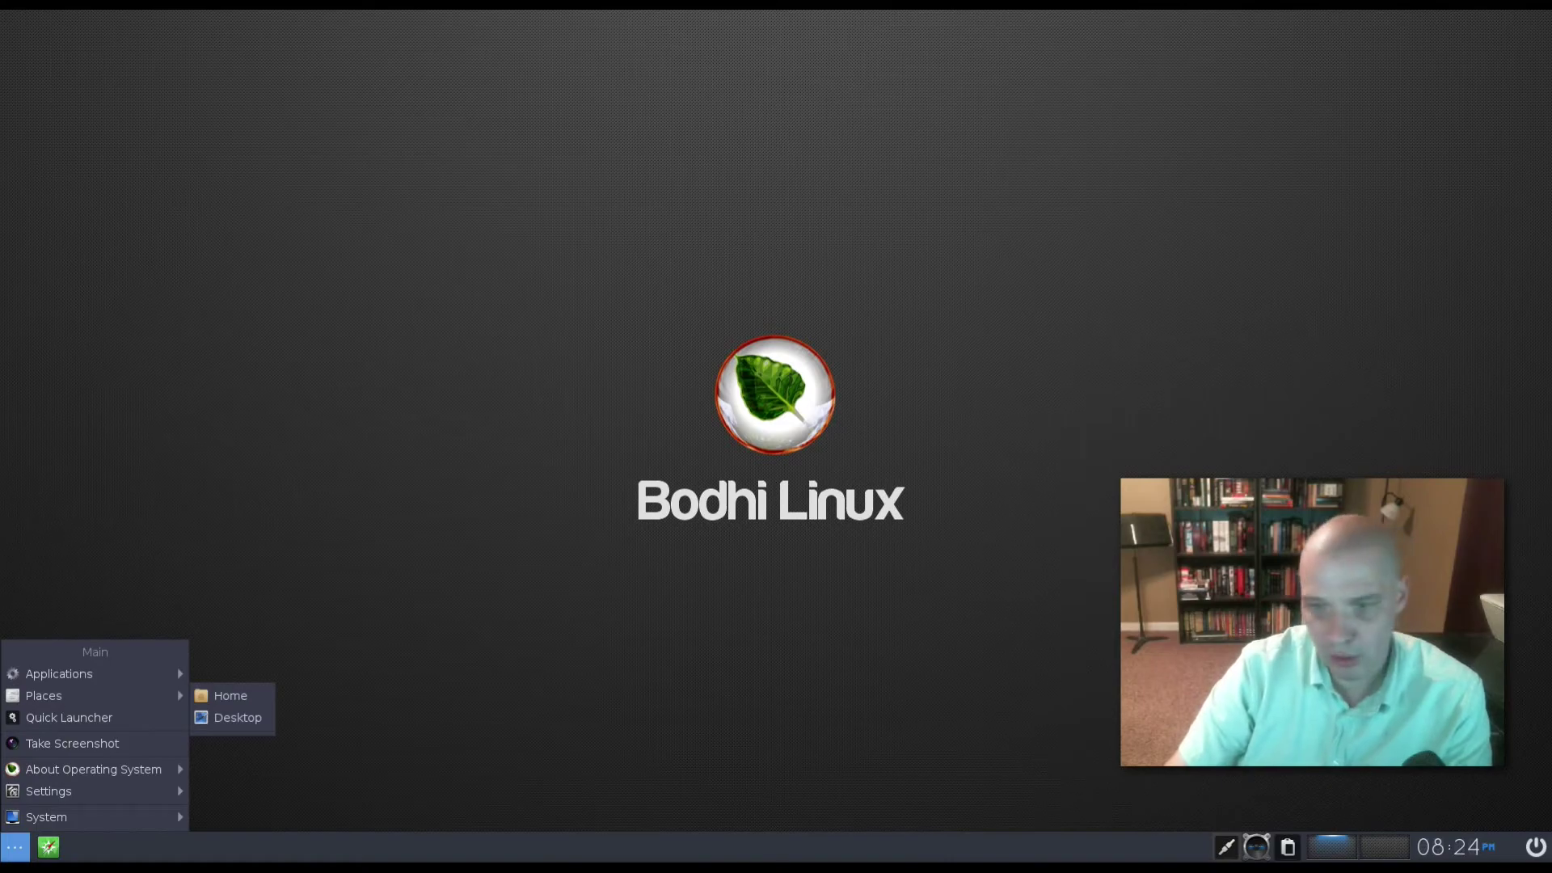
click(602, 522)
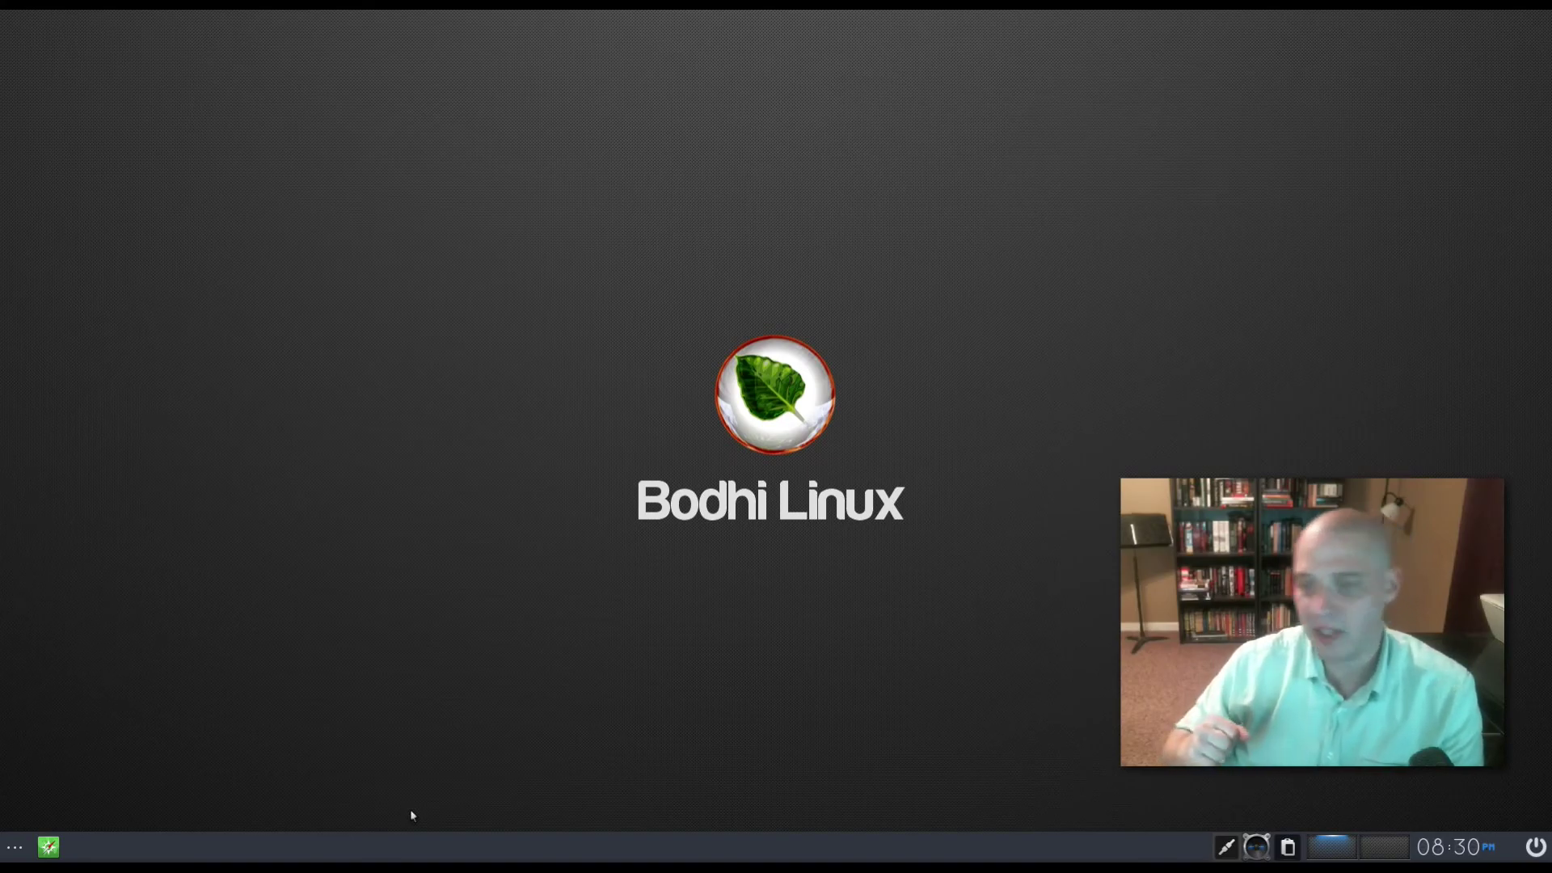
click(169, 502)
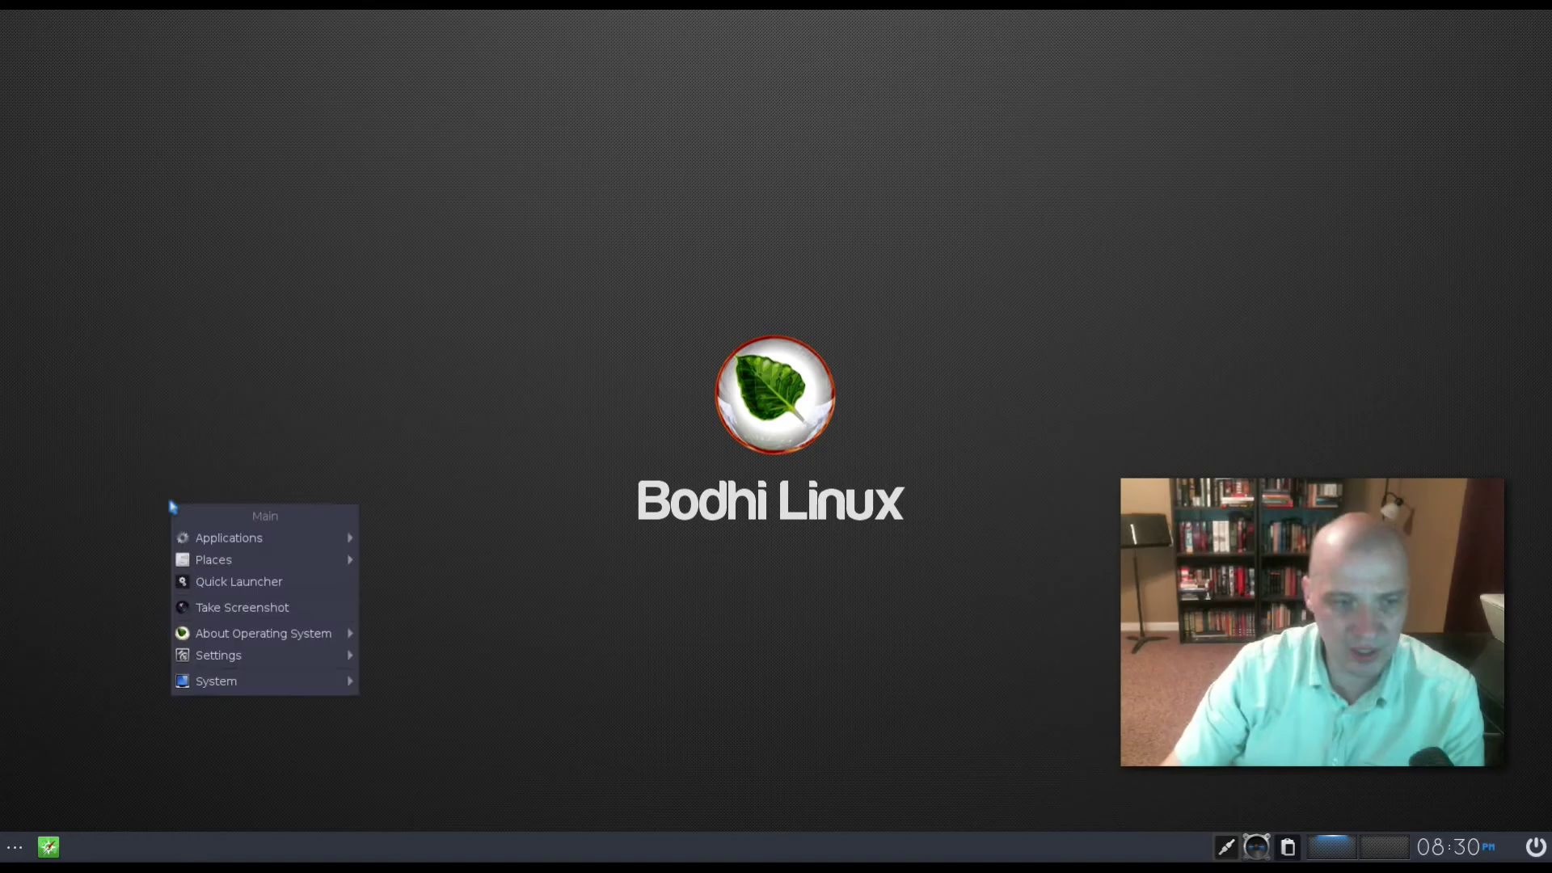
click(210, 241)
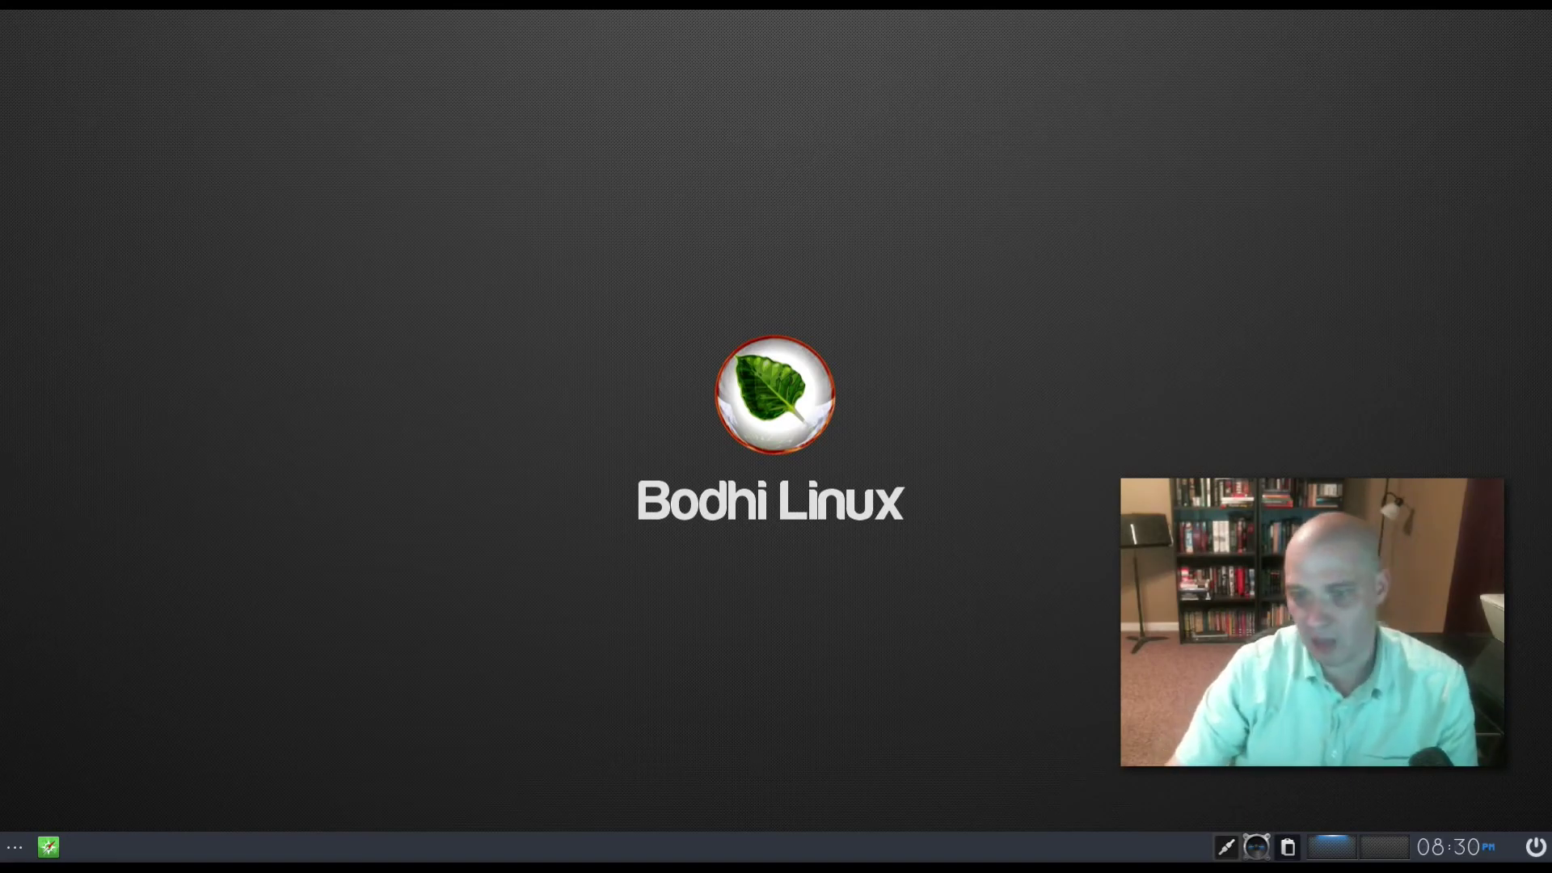
click(198, 360)
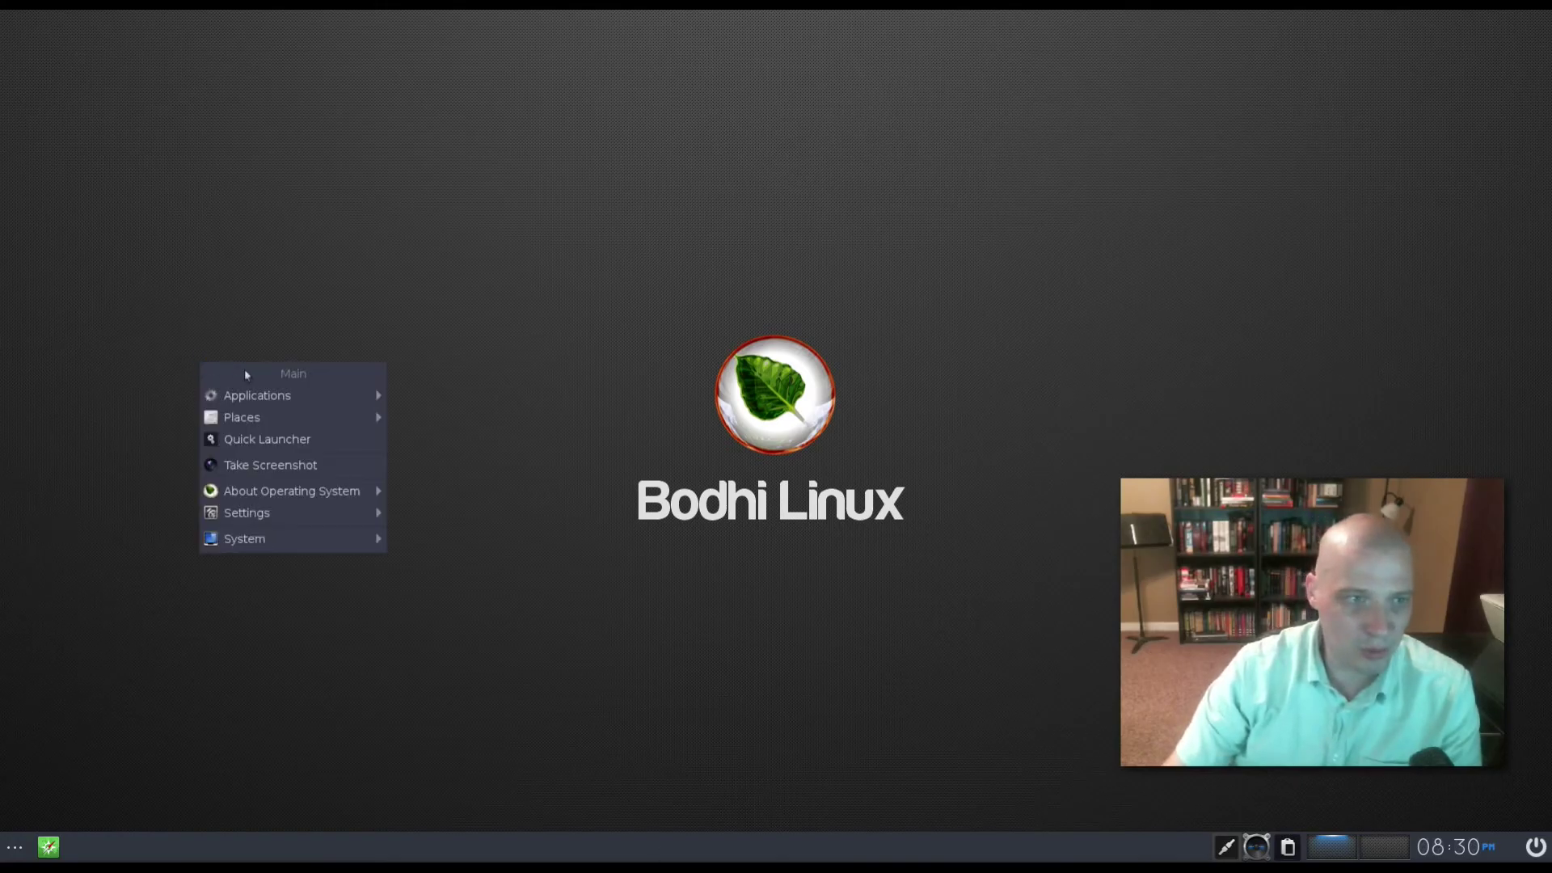
mouse_move(290, 394)
mouse_move(511, 395)
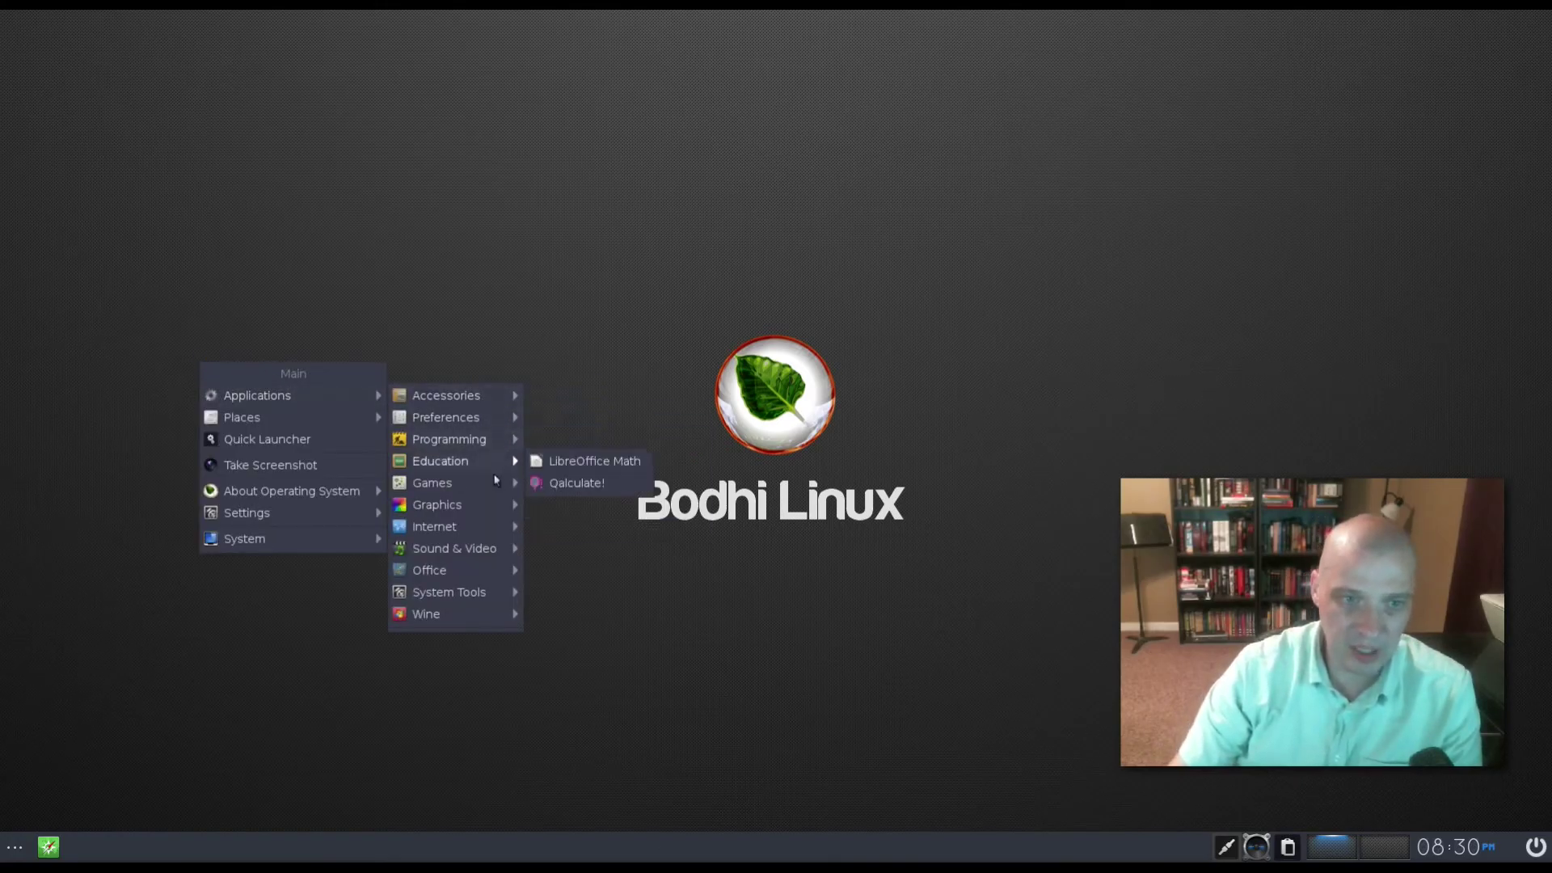
mouse_move(489, 617)
click(472, 701)
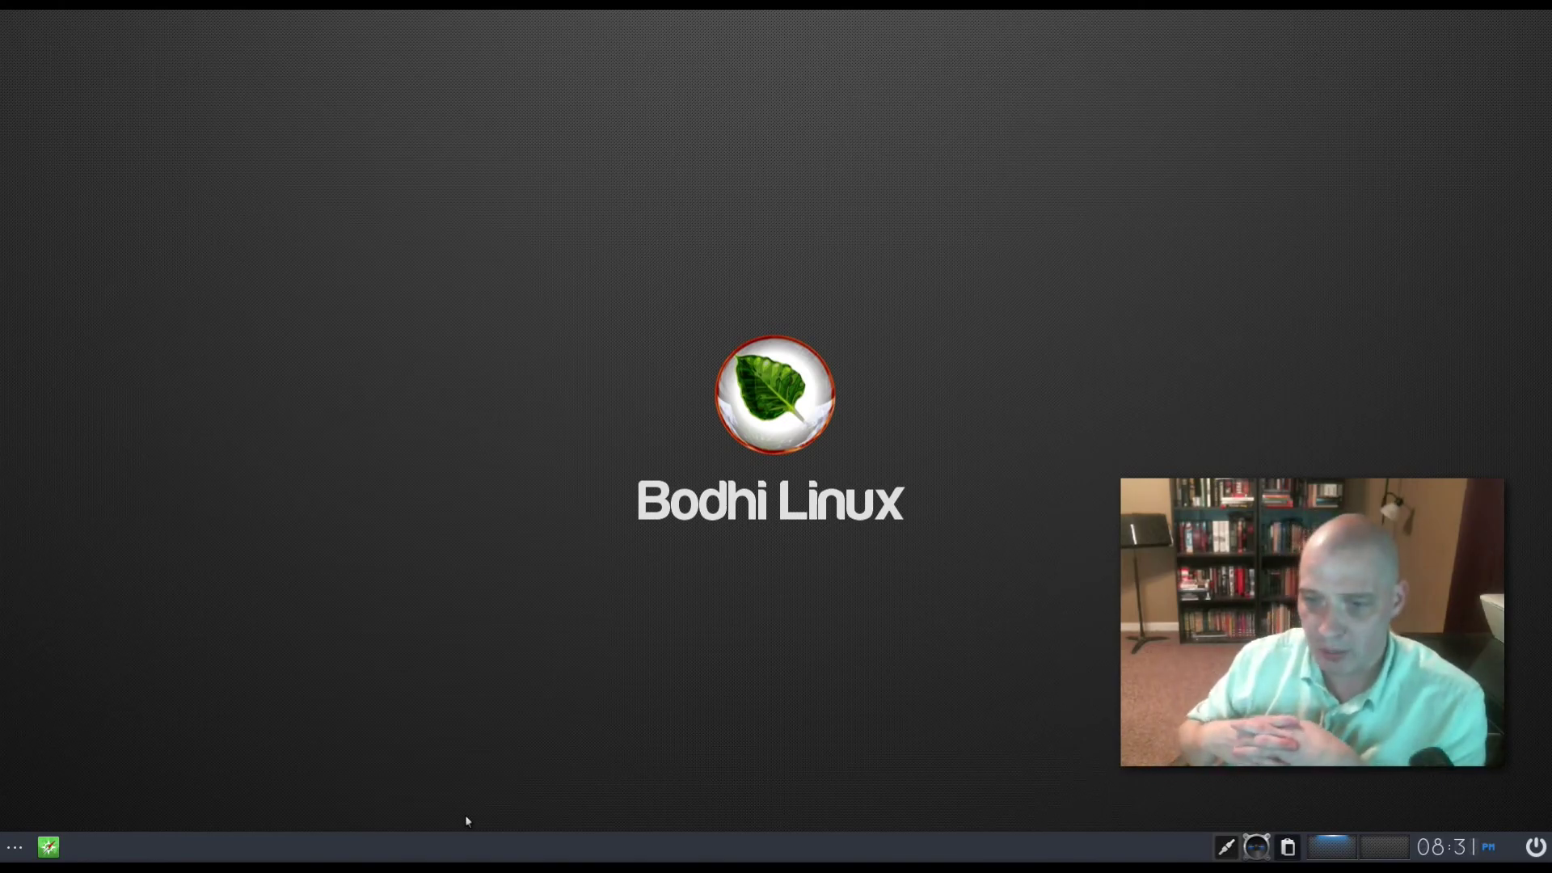
- Browse the Main menu from the desktop, then open a Terminology terminal with Ctrl+Alt+T
click(316, 322)
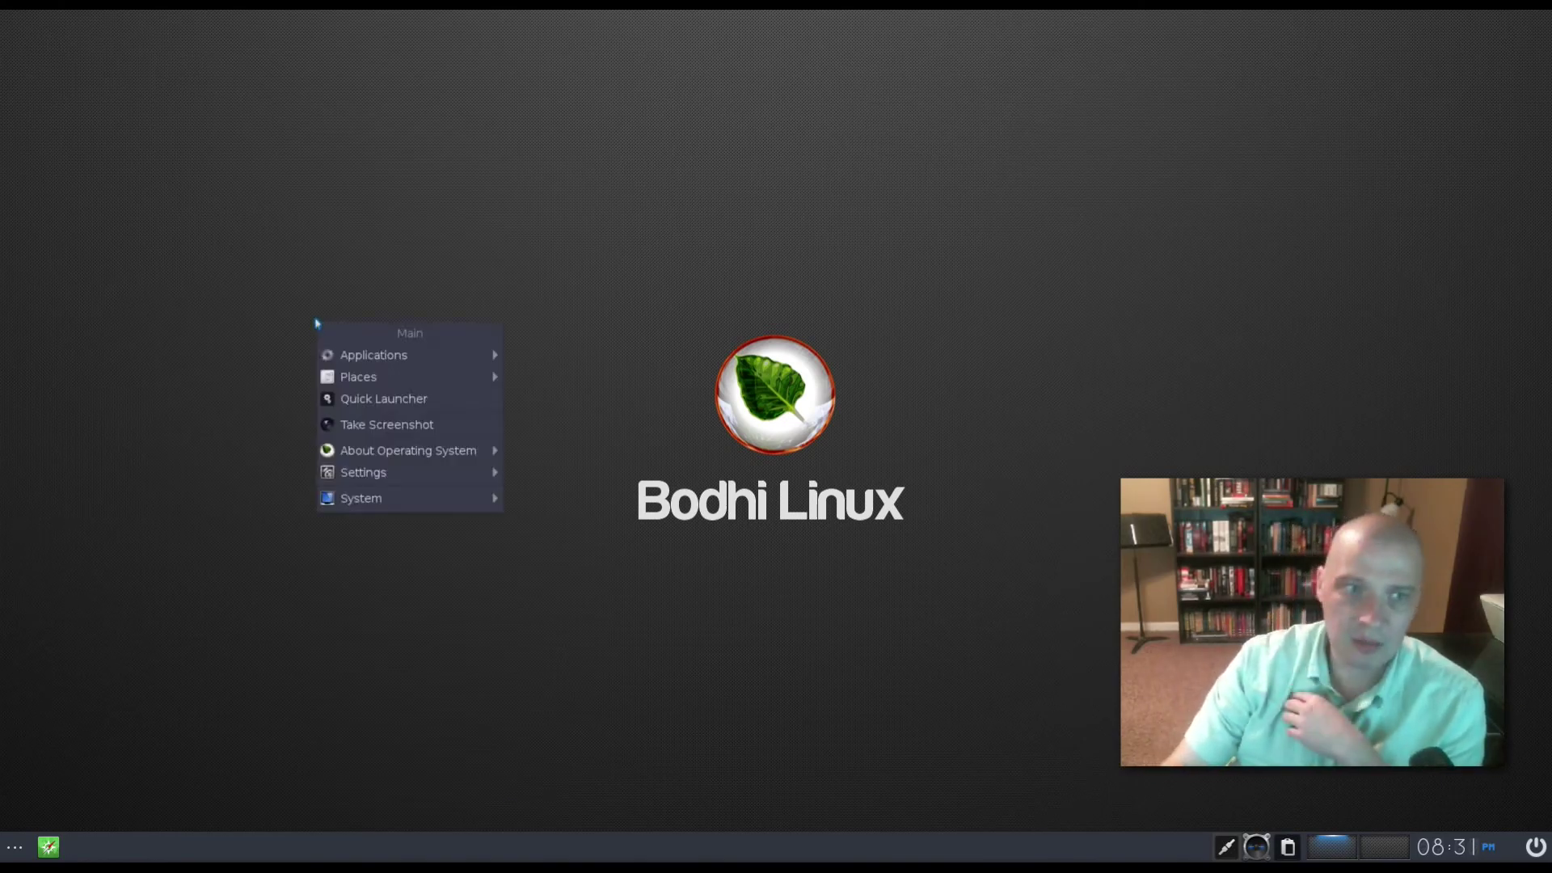
mouse_move(440, 387)
mouse_move(453, 355)
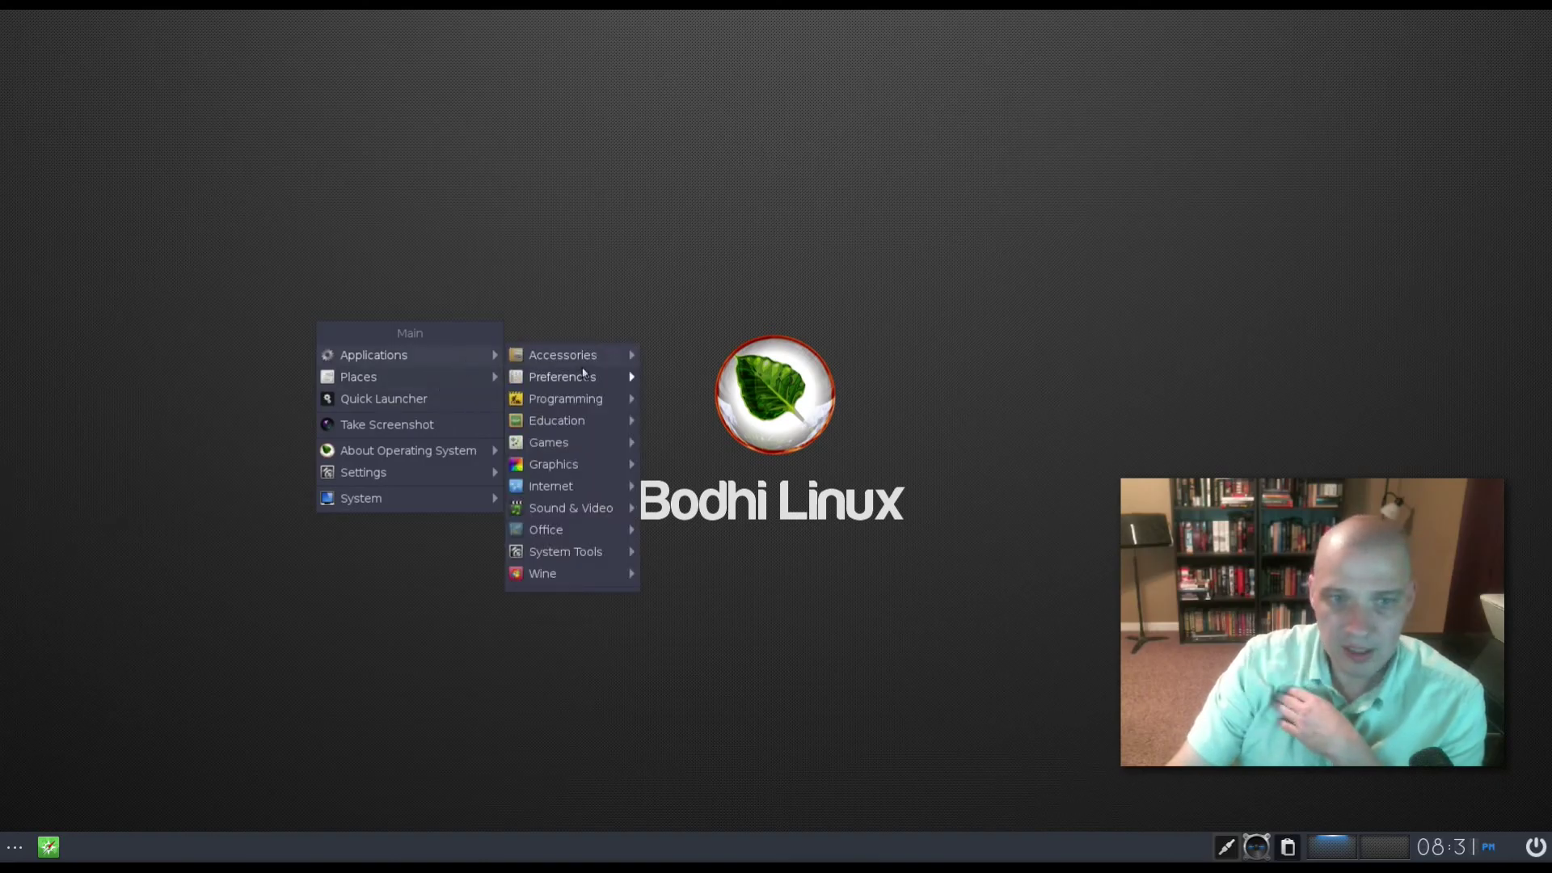
mouse_move(586, 365)
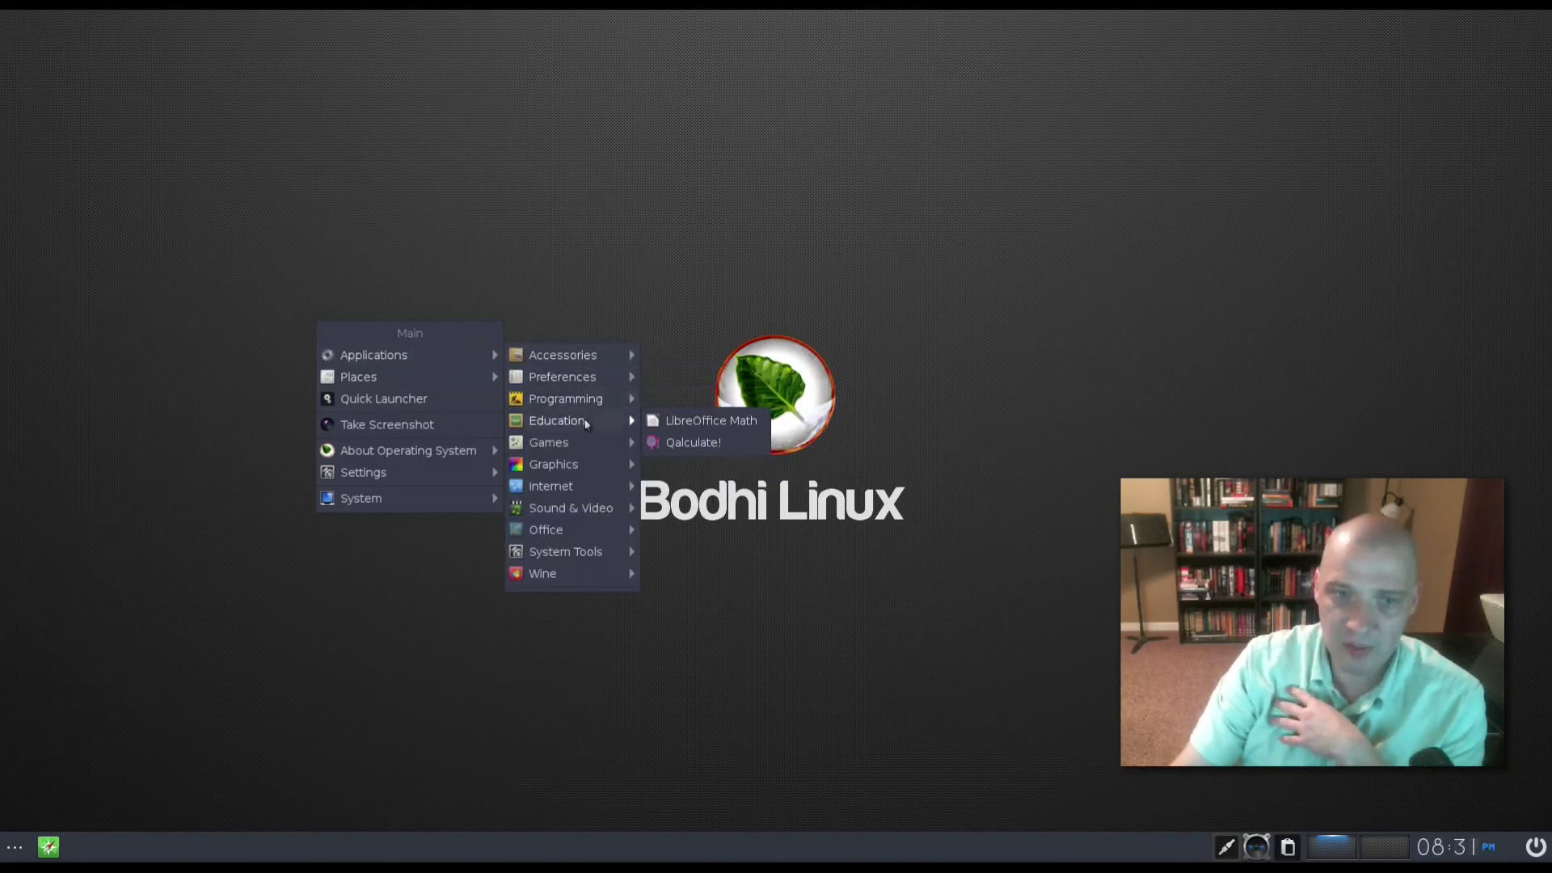
mouse_move(598, 539)
mouse_move(598, 574)
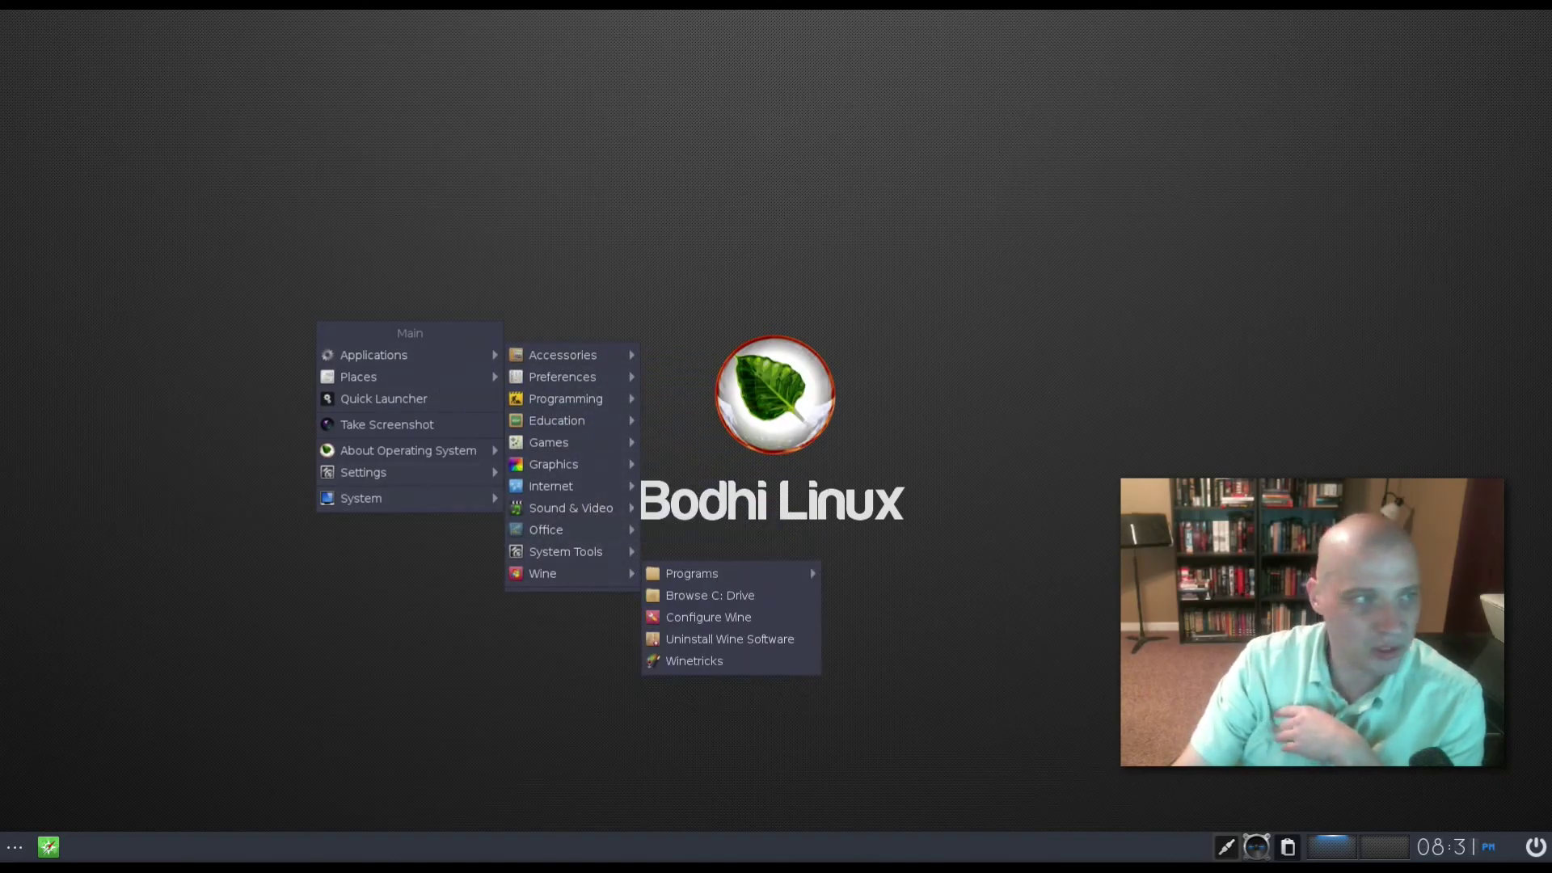
key(ctrl+alt+t)
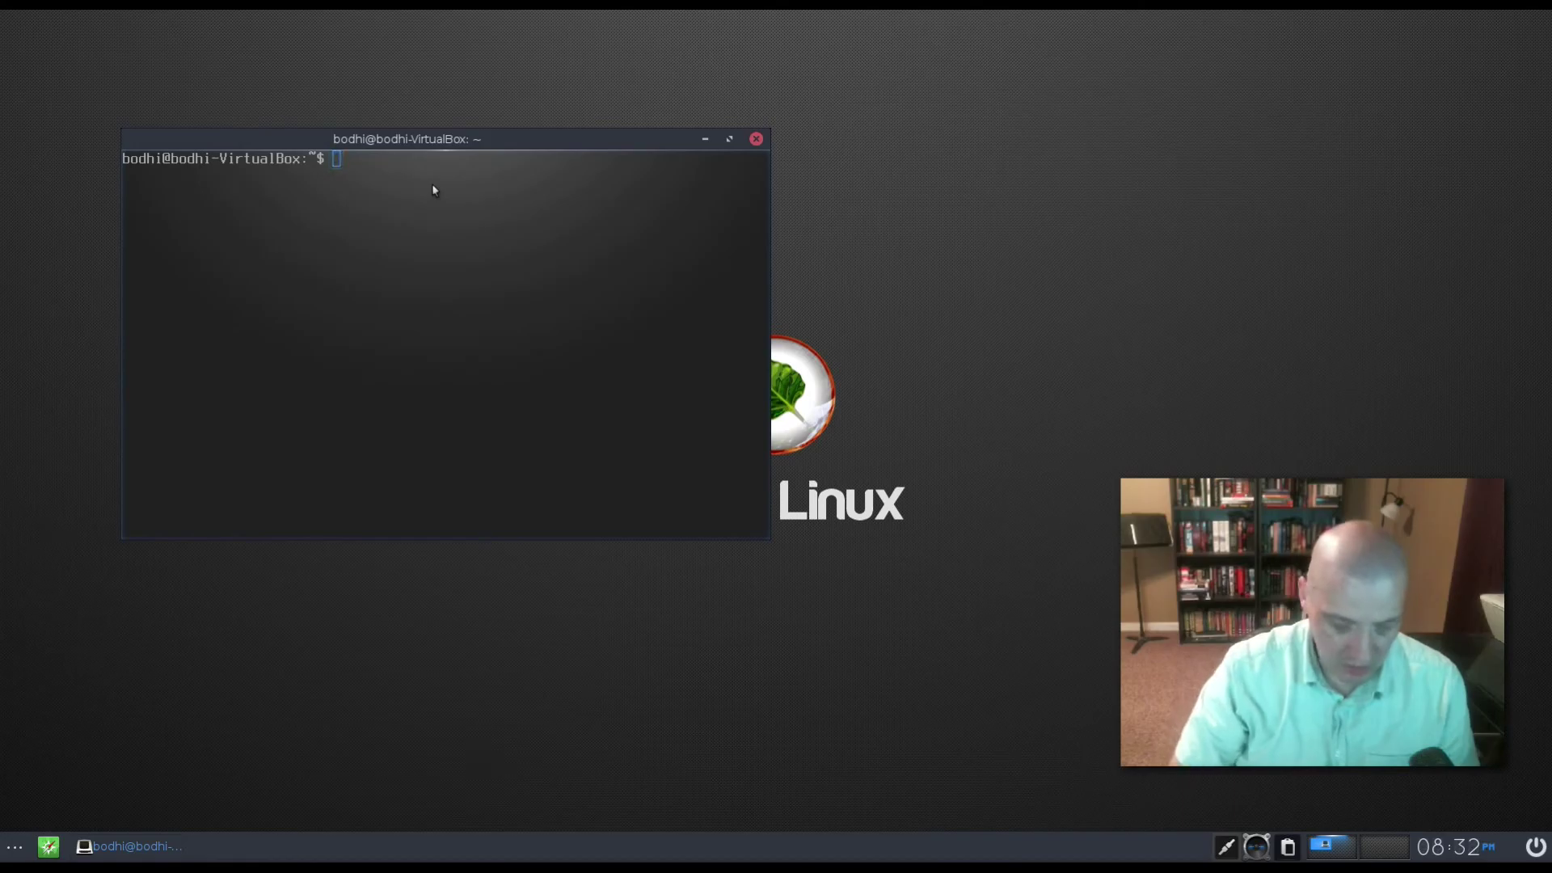
- Run 'sudo apt install htop' and enter the account password for sudo
text(sudo apt )
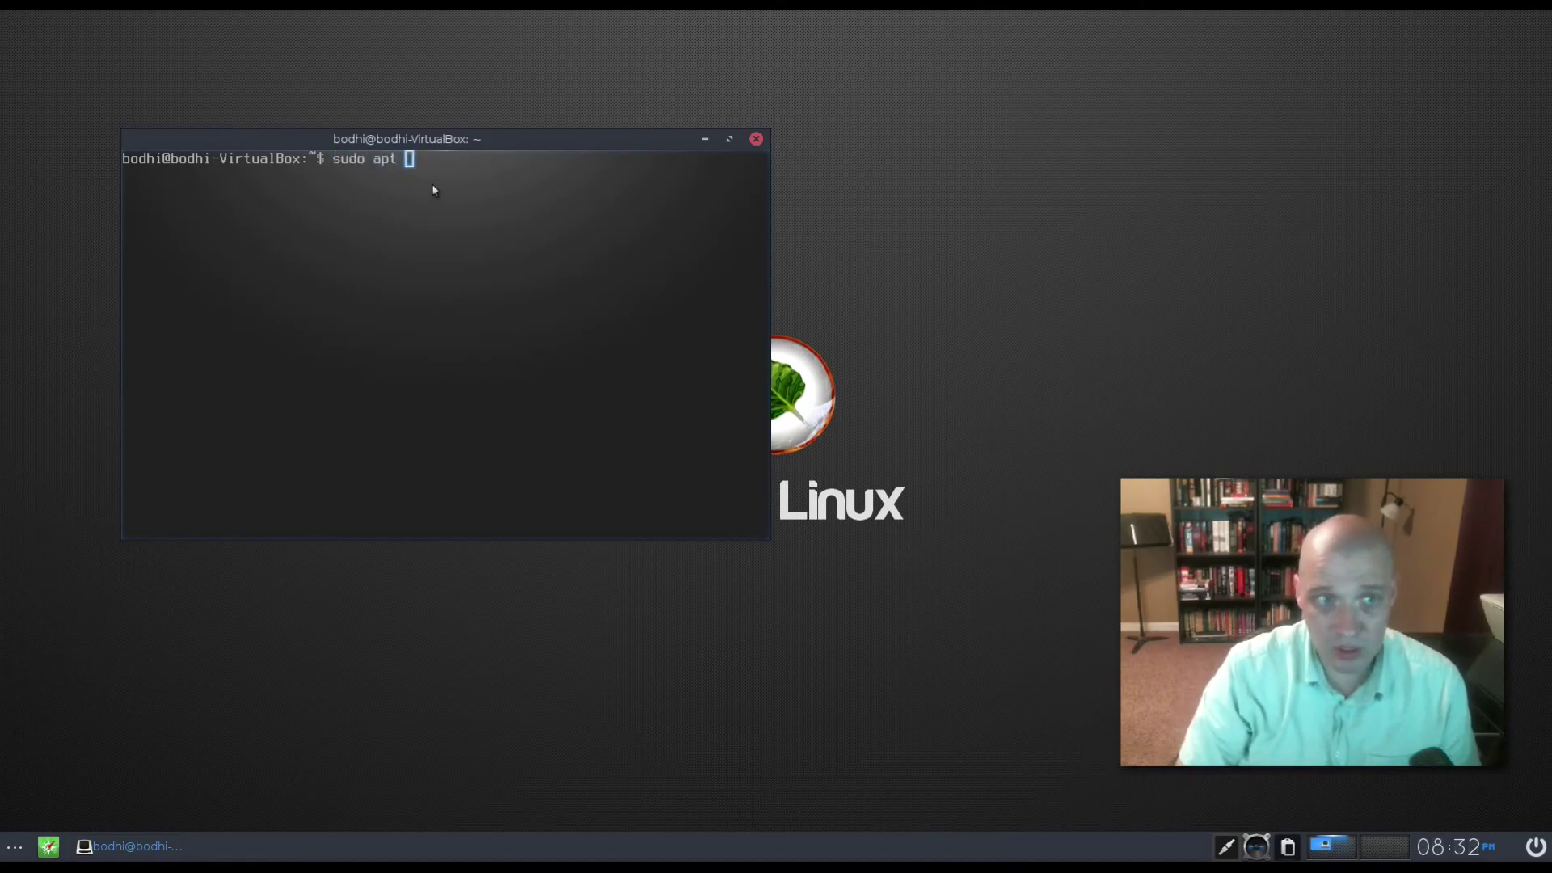
text(install )
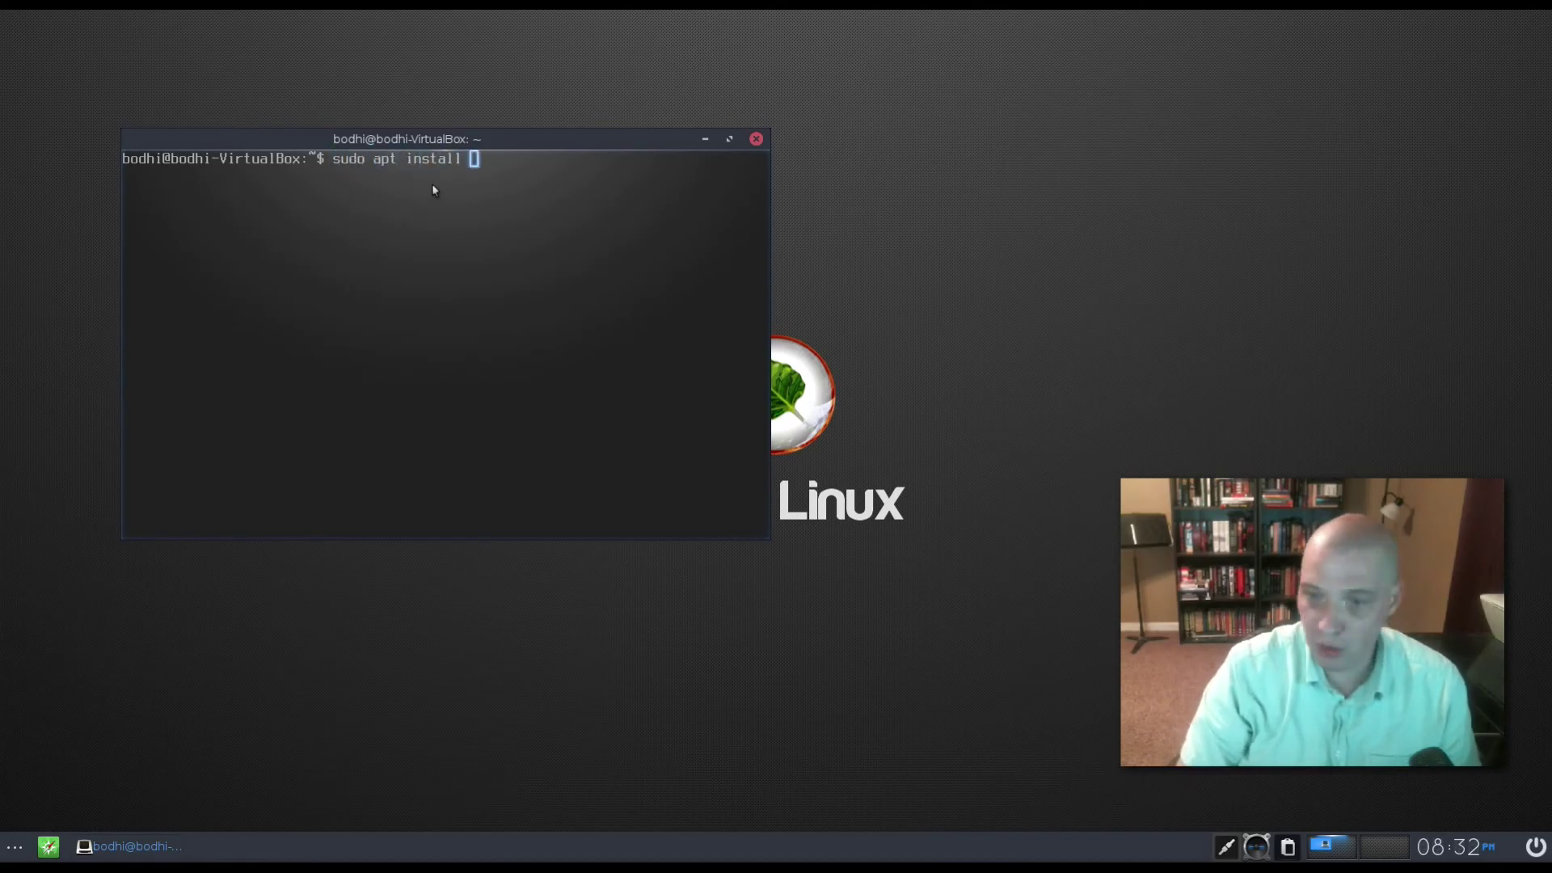
text(htop)
key(Return)
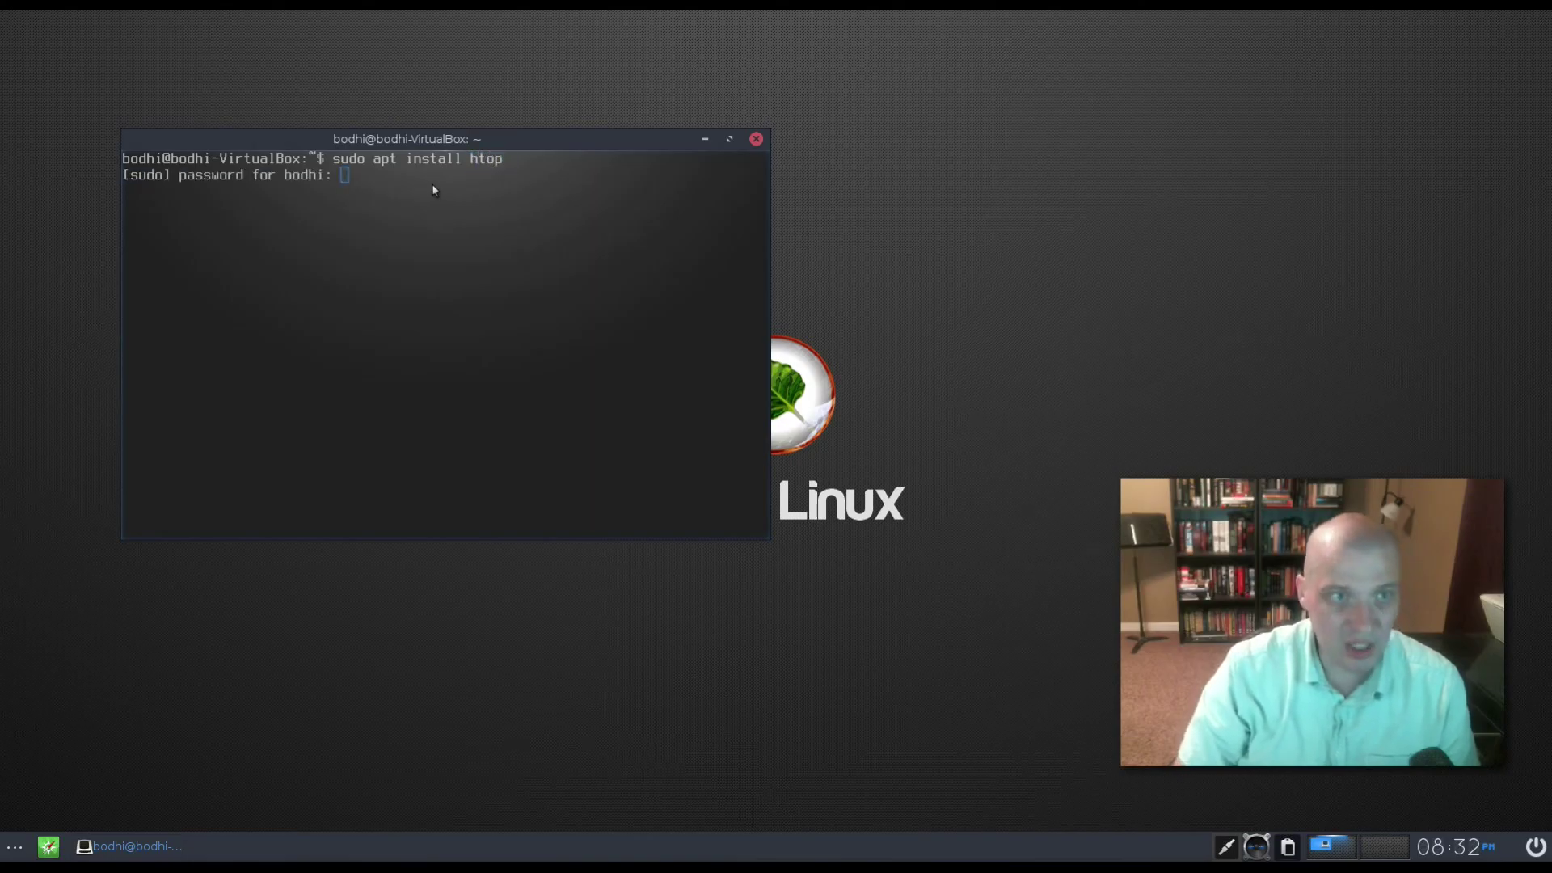
key(Return)
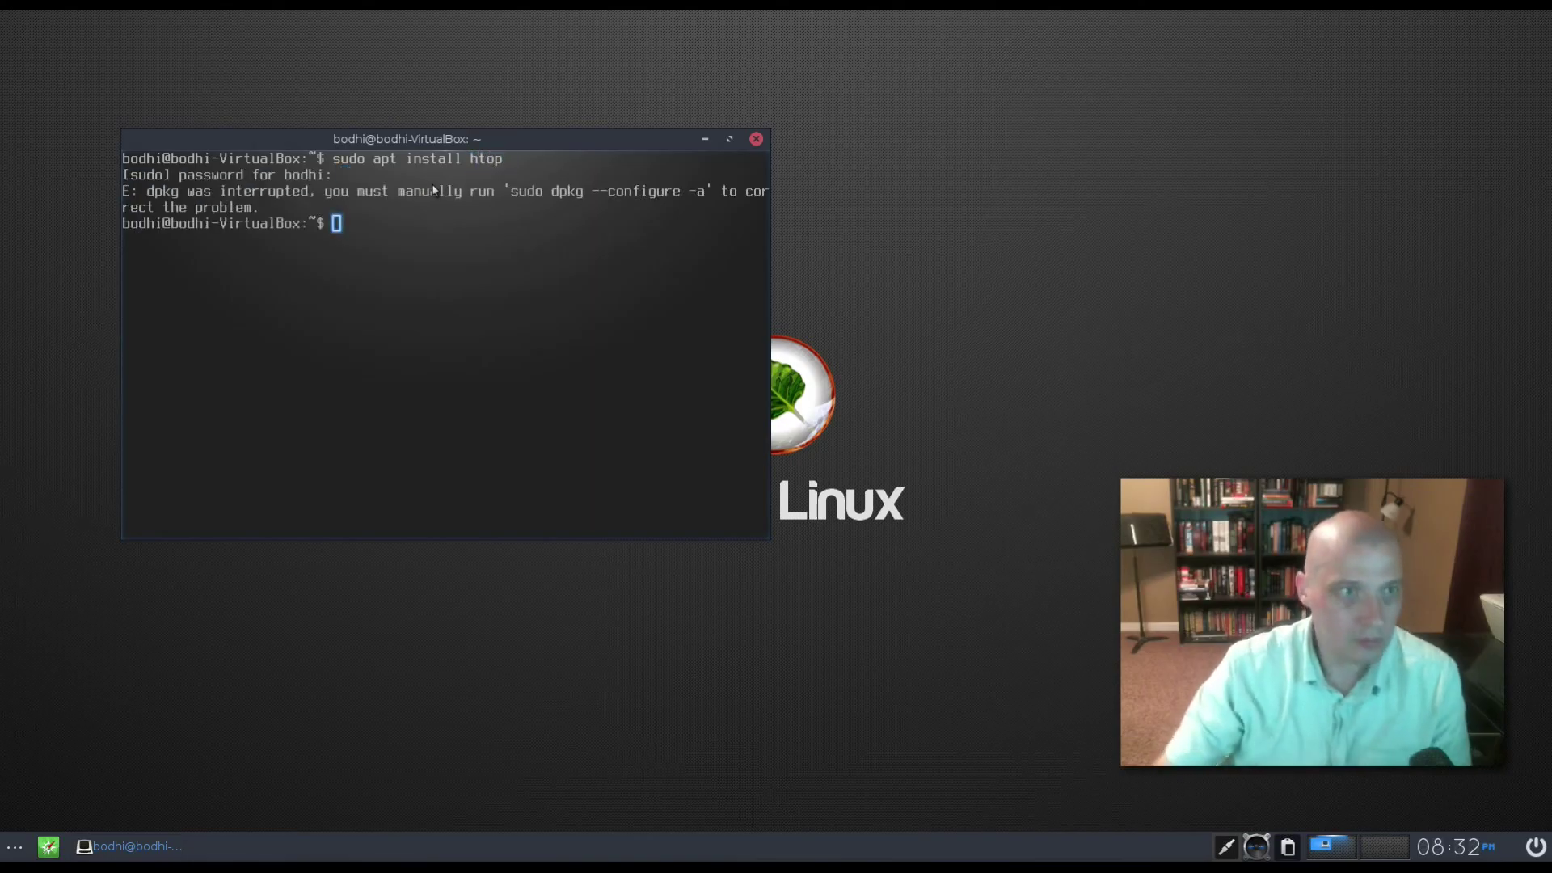
- Repair the interrupted setup with 'sudo dpkg --configure -a', then rerun the htop install from history
text(sudo dpkg --configure -a)
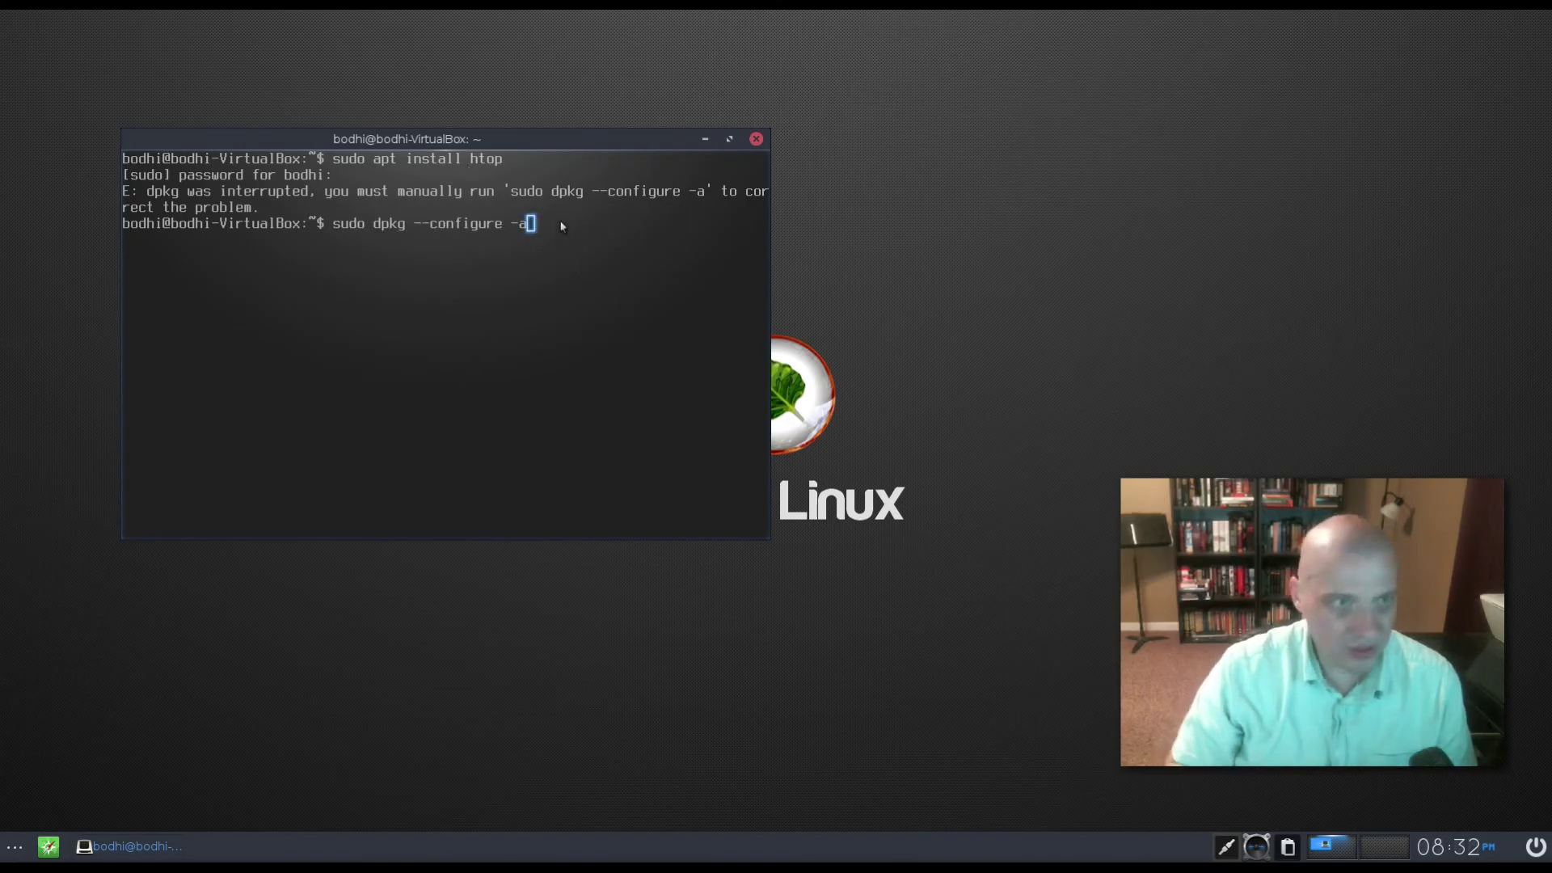
key(Return)
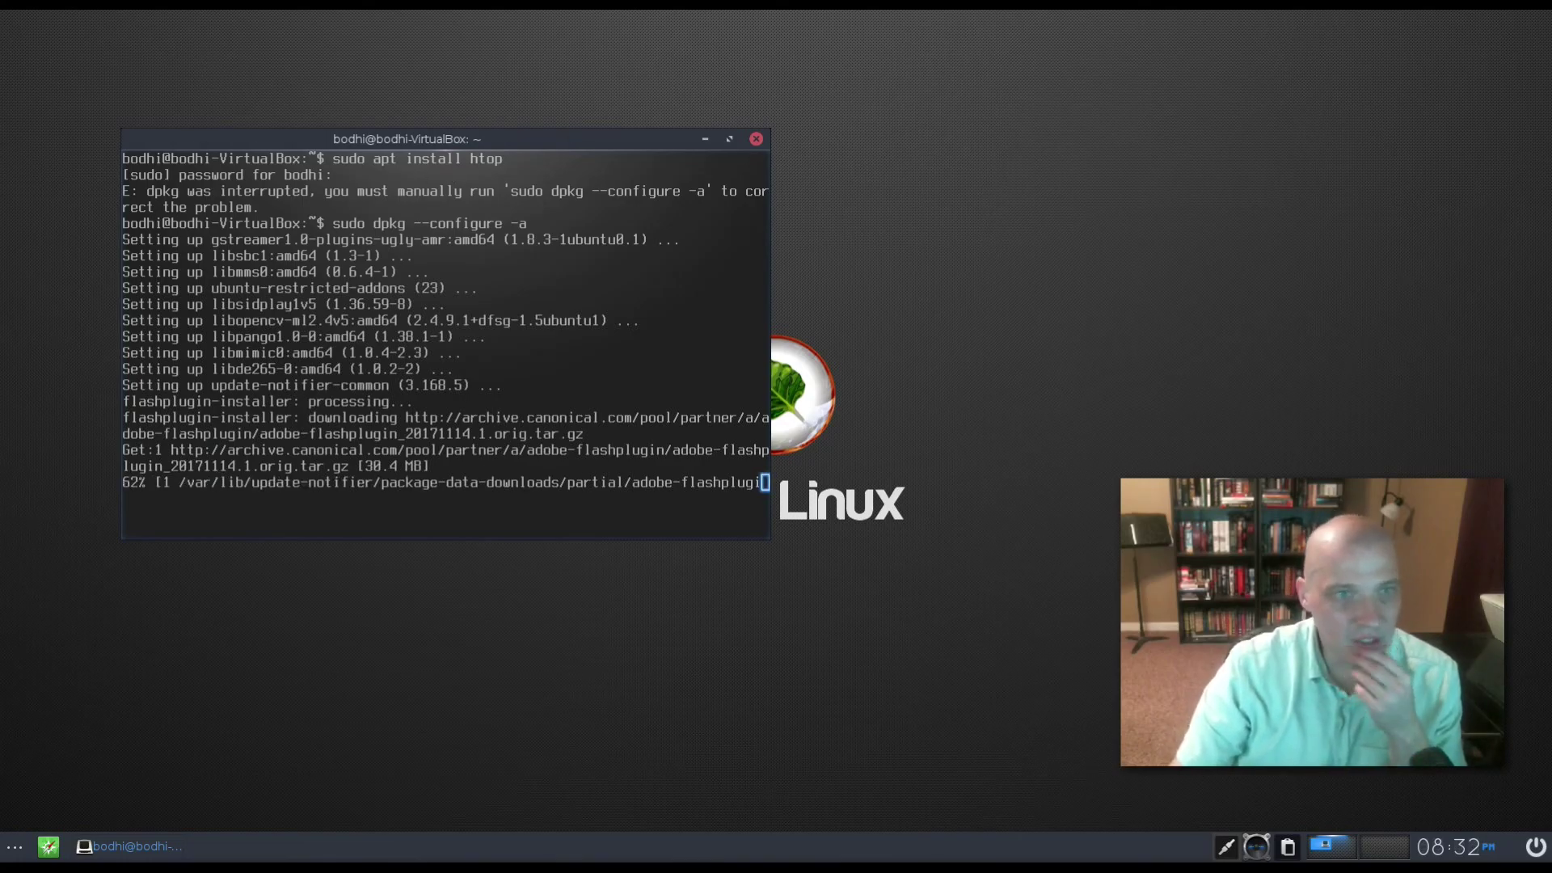
key(Up)
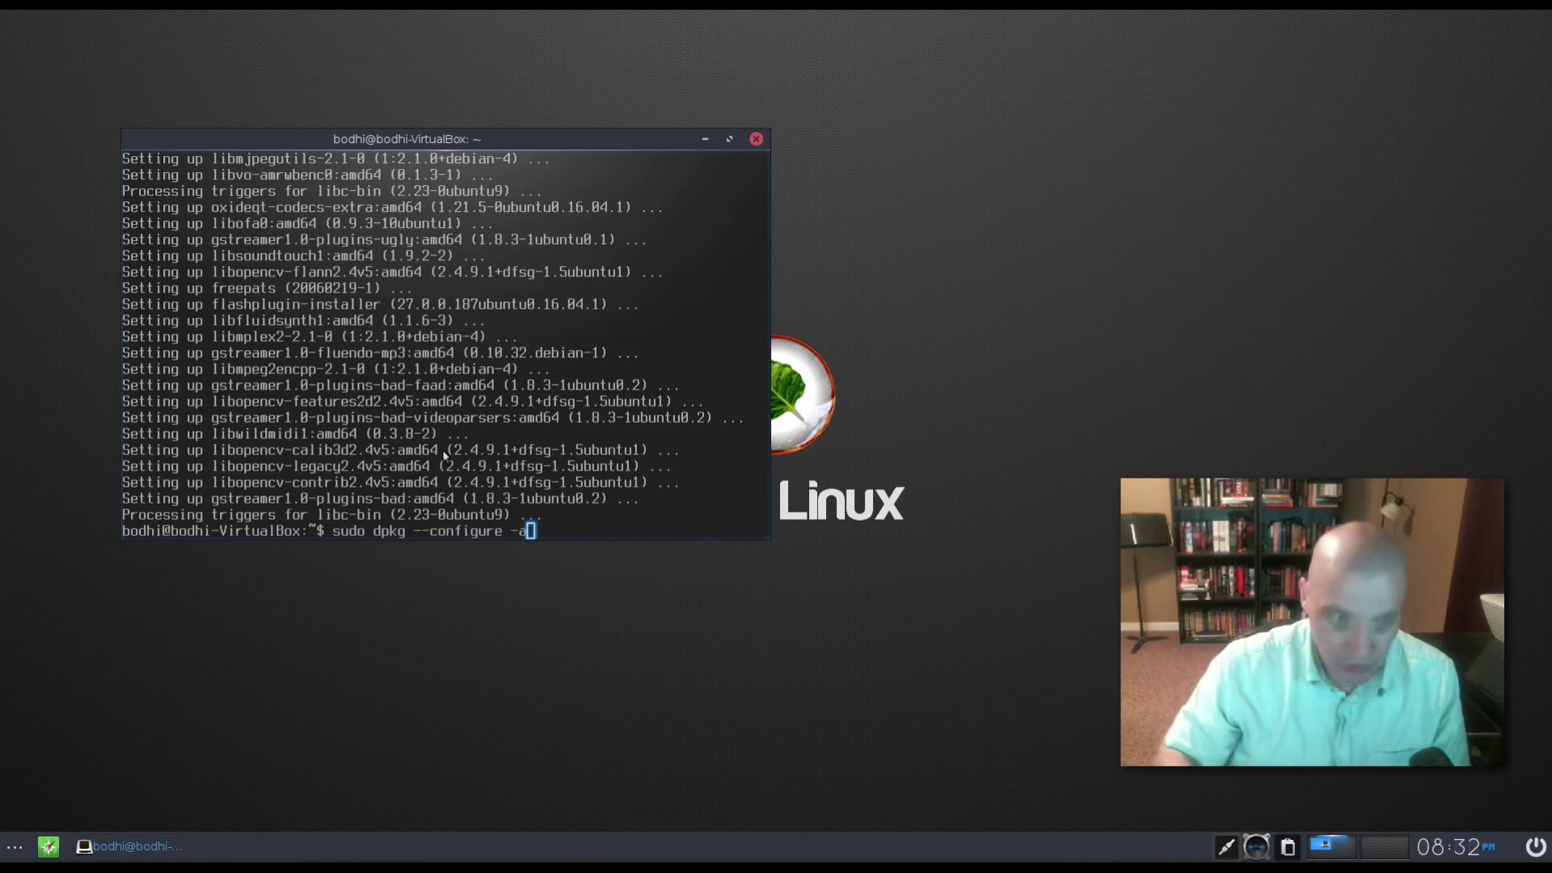
key(Up)
key(Return)
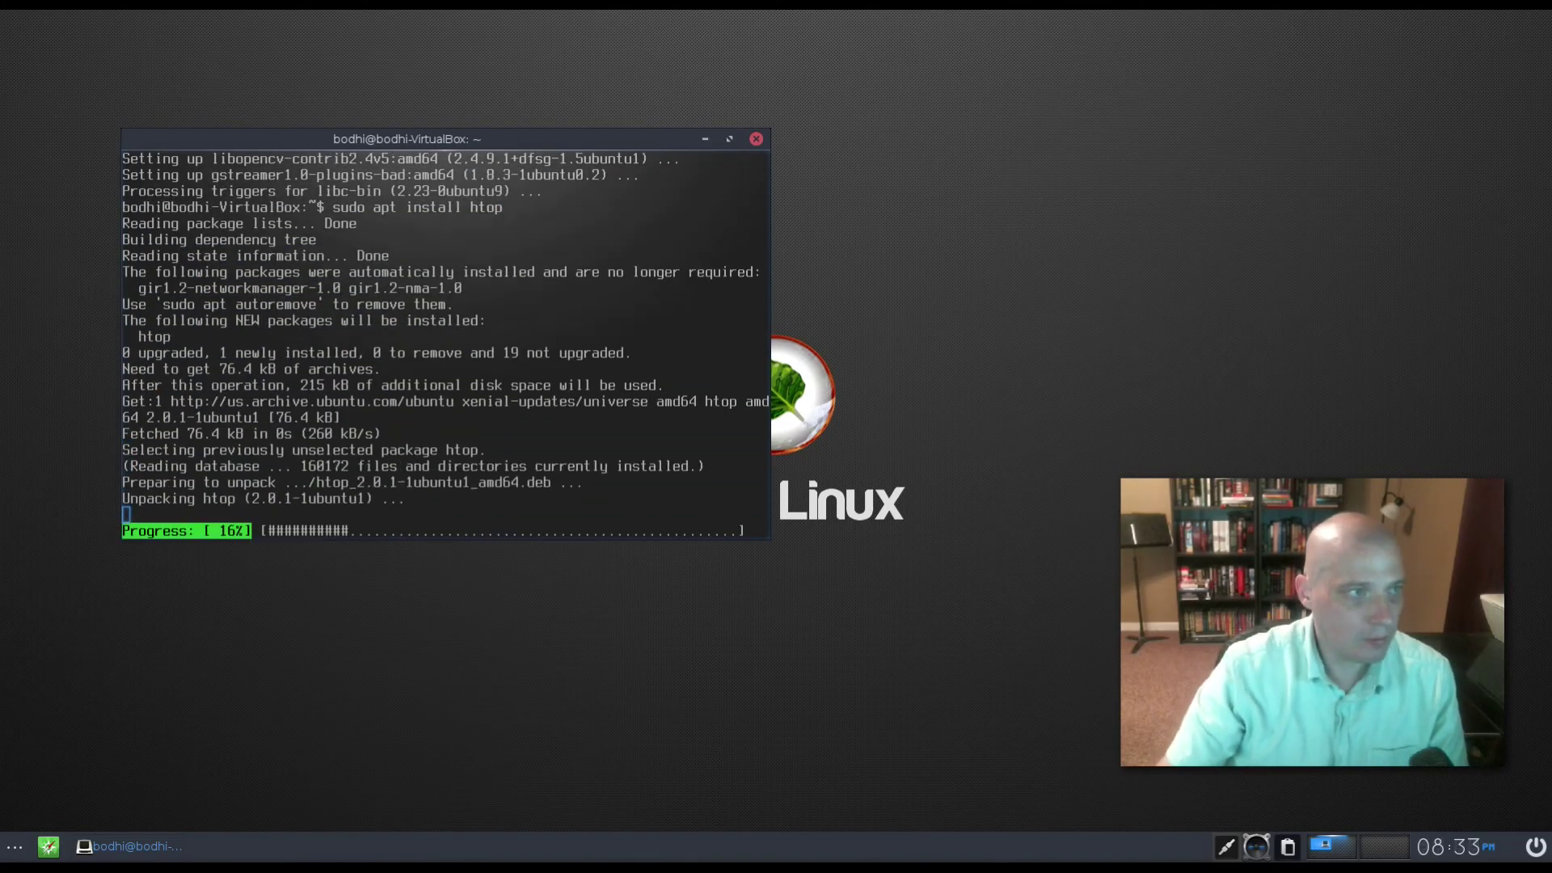
- Run htop to display live CPU, memory and swap meters above the process list
text(htop)
key(Return)
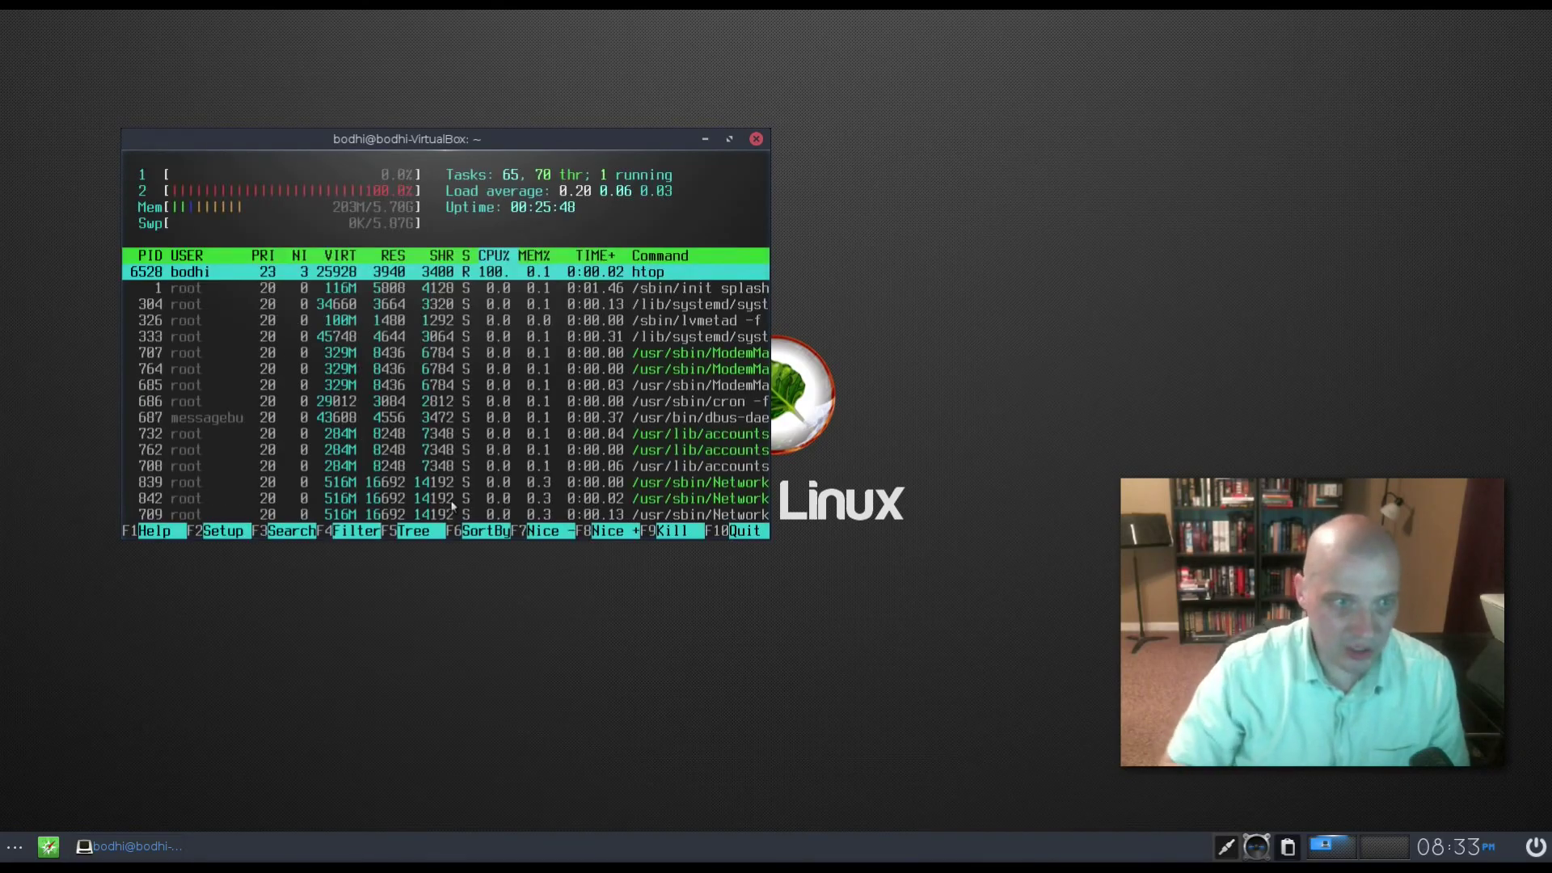